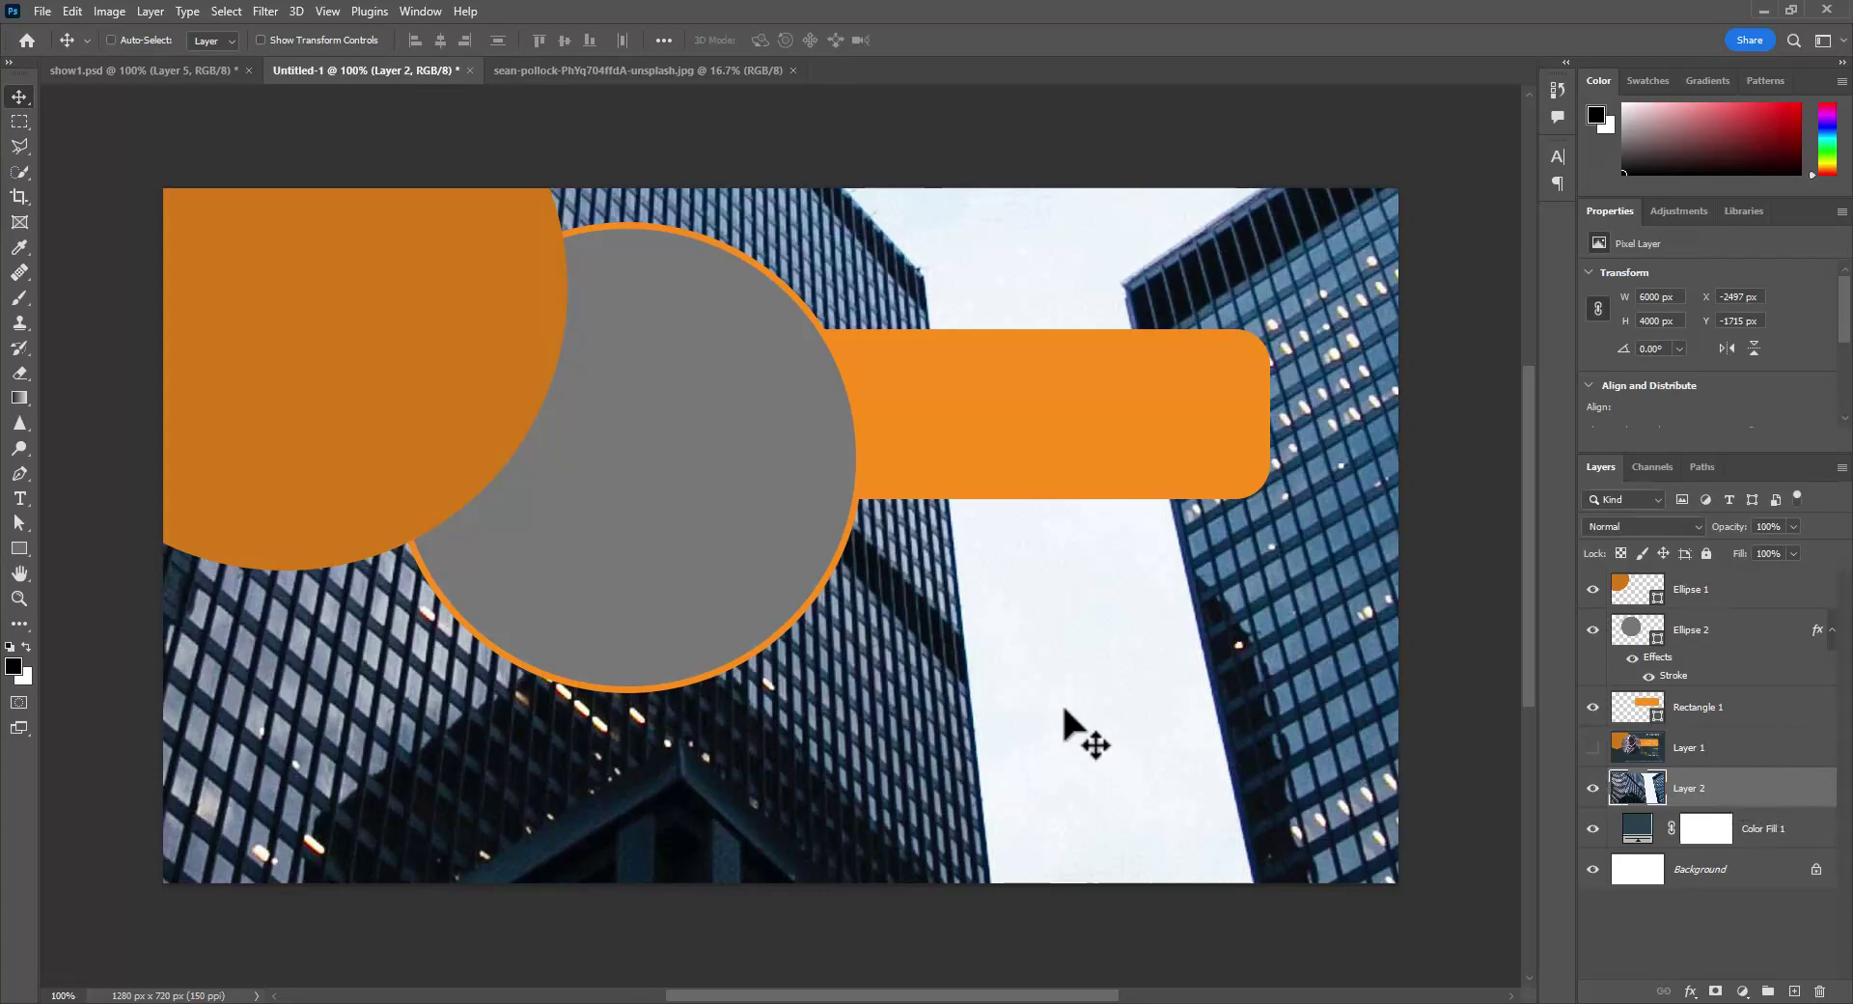
- Scale the skyscraper photo to about 22% (1280 × 893 px) and position it to fill the canvas
key("ctrl+t")
key("ctrl+0")
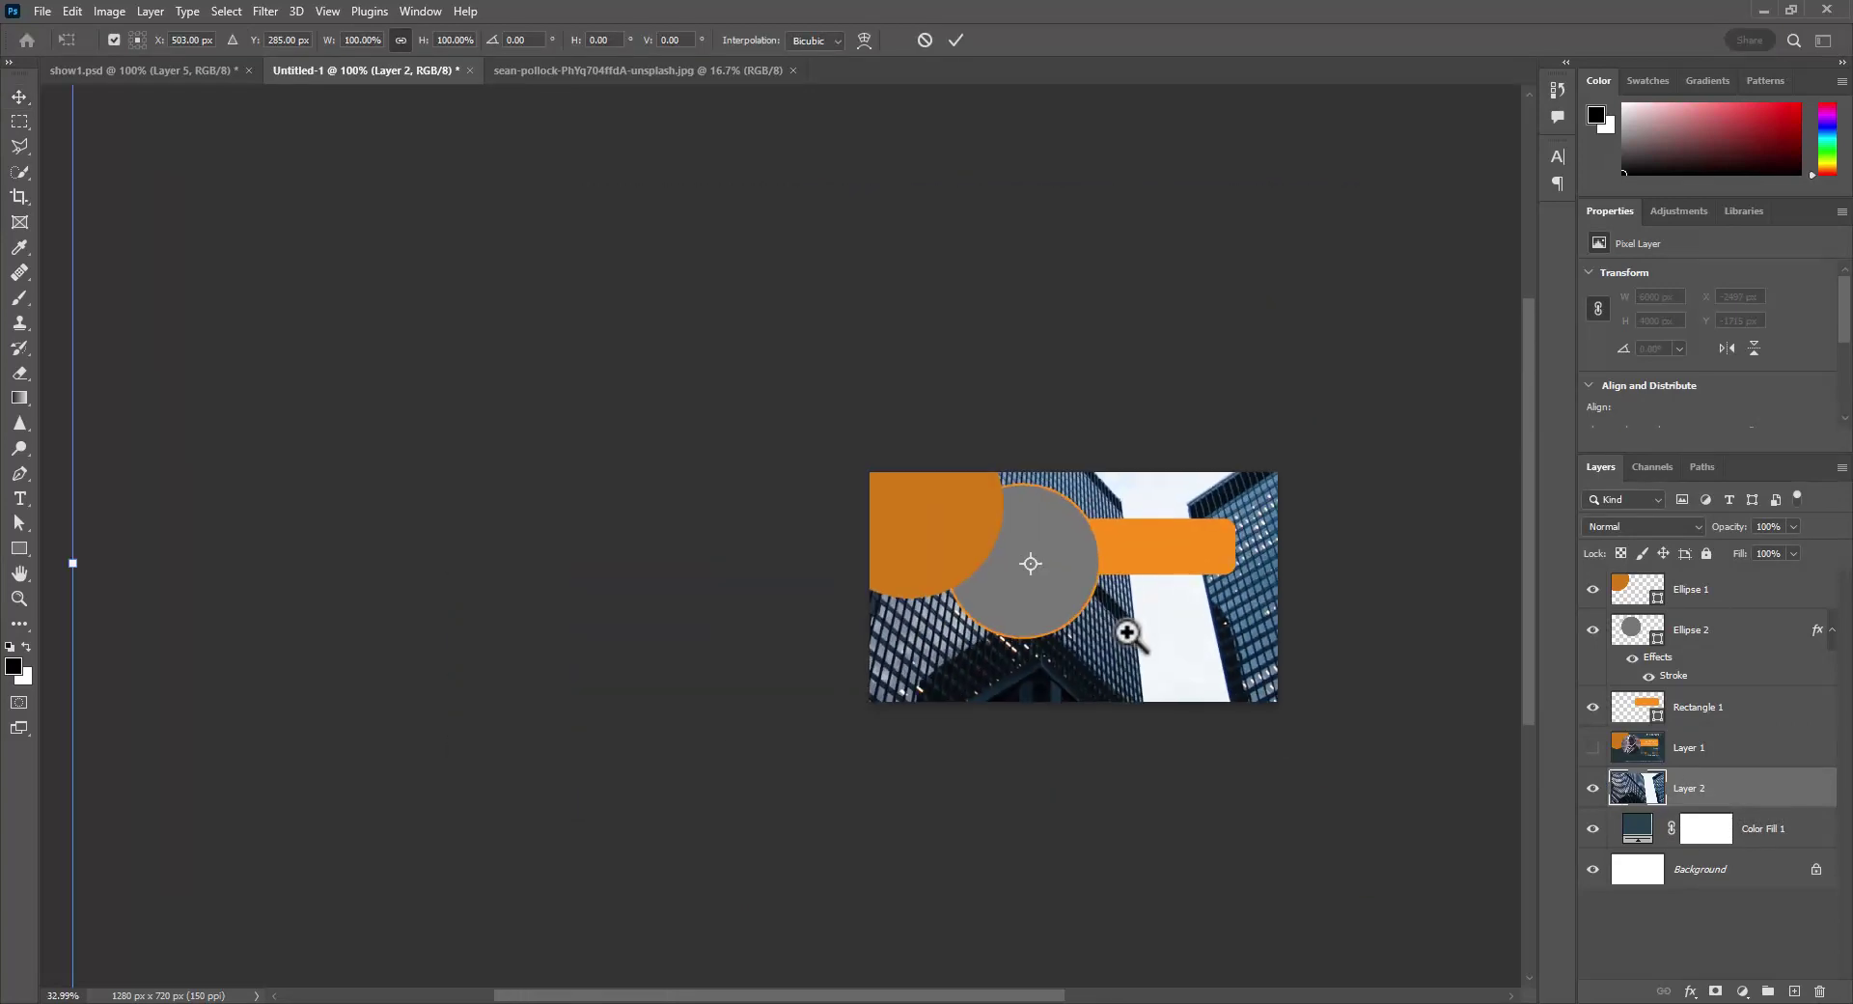
mouse_move(1127, 633)
left_mouse_down()
mouse_move(1162, 629)
mouse_move(1132, 630)
left_mouse_up()
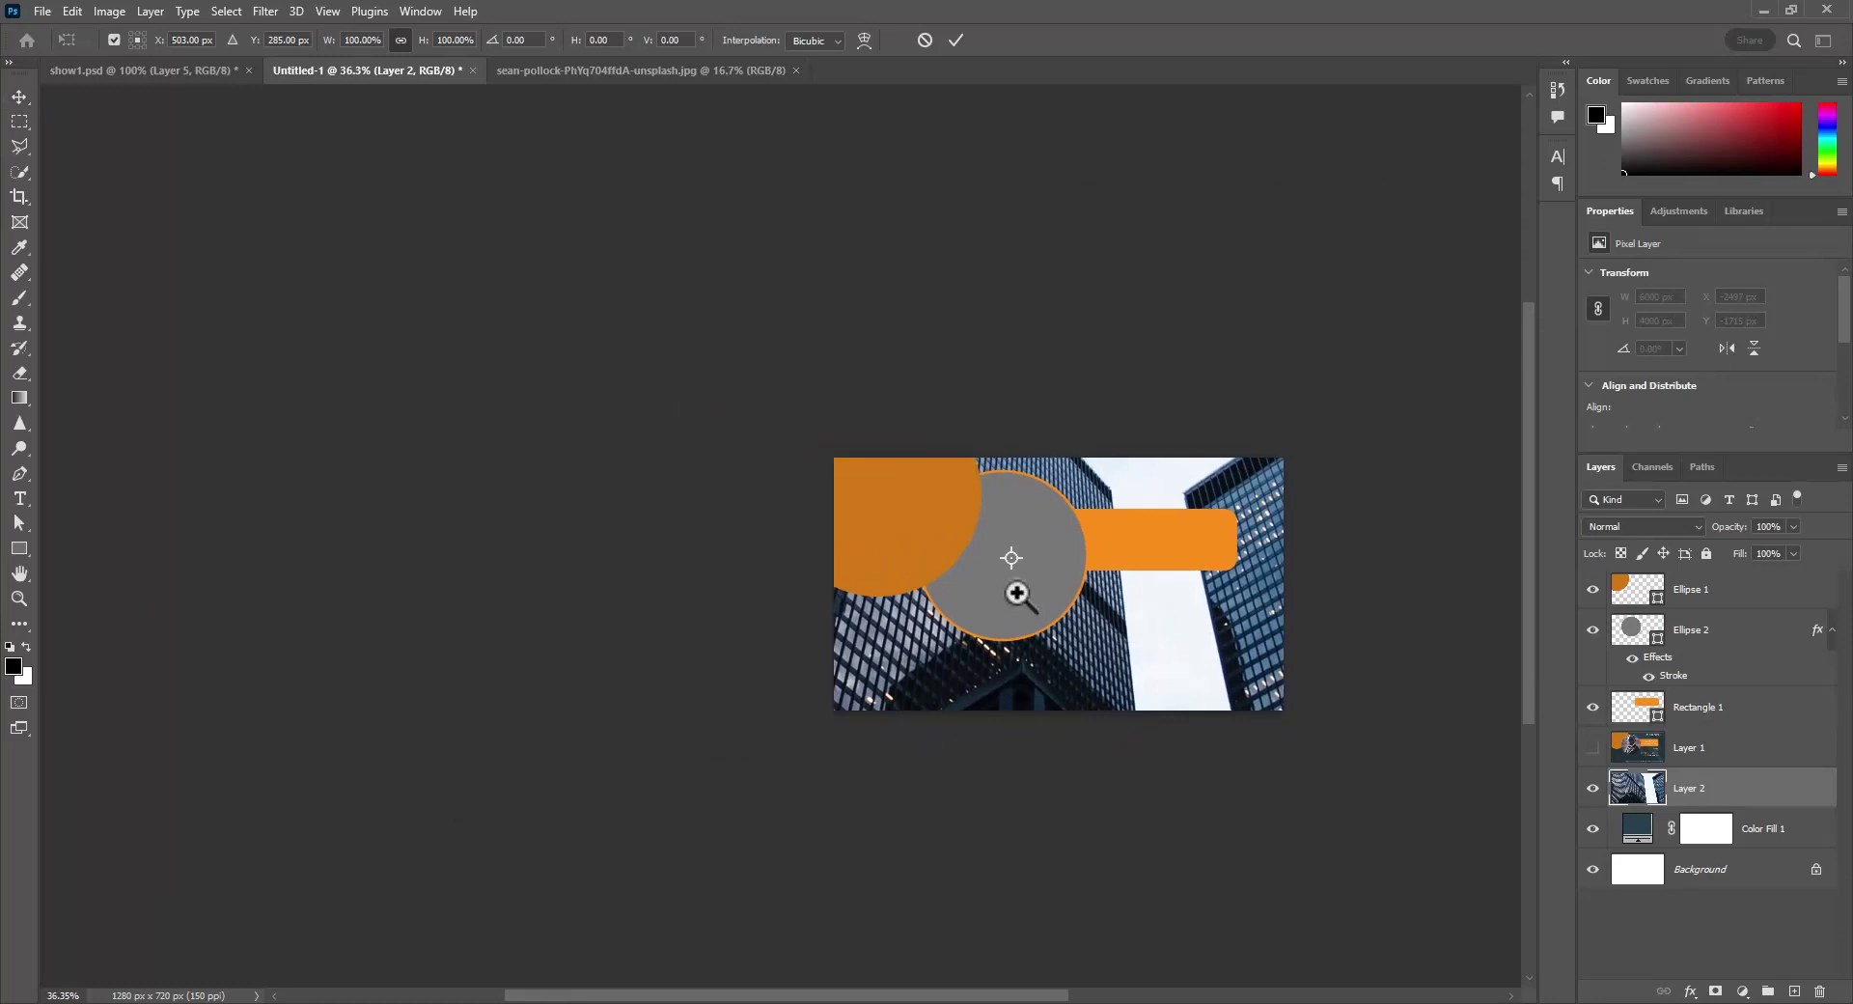
left_click_drag(1017, 594, 905, 600)
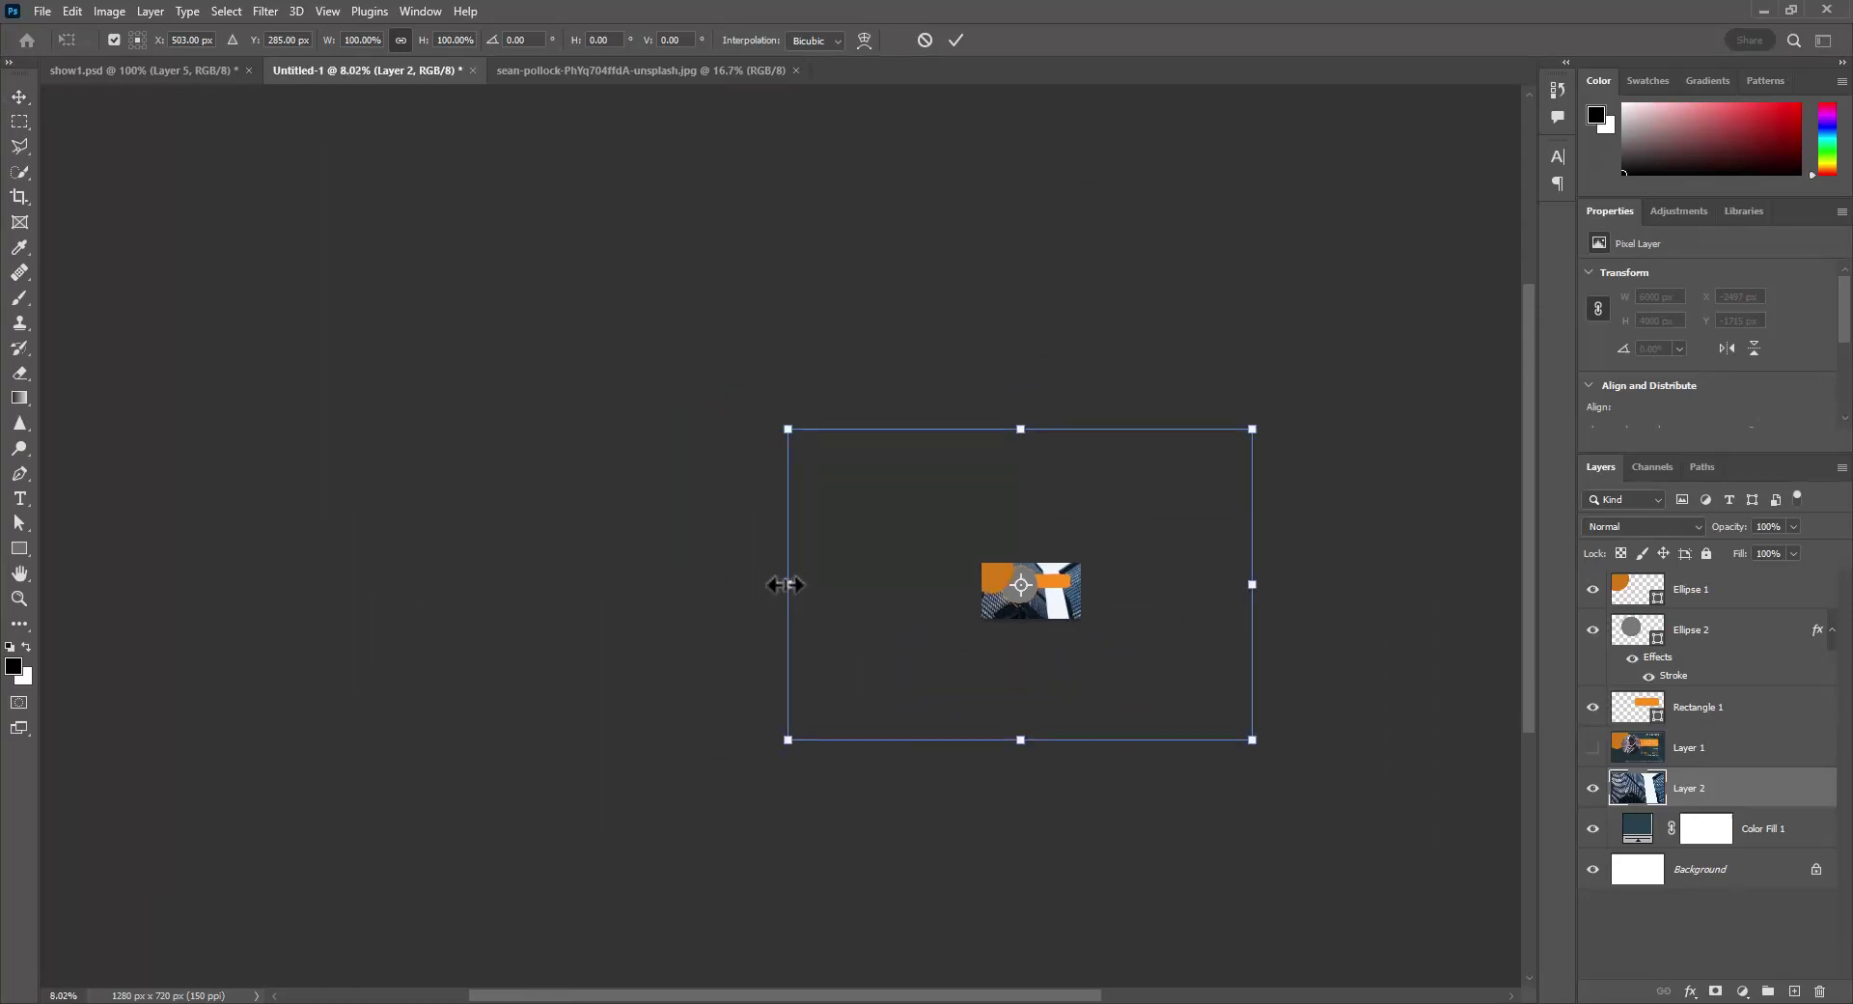
left_click_drag(784, 583, 795, 618)
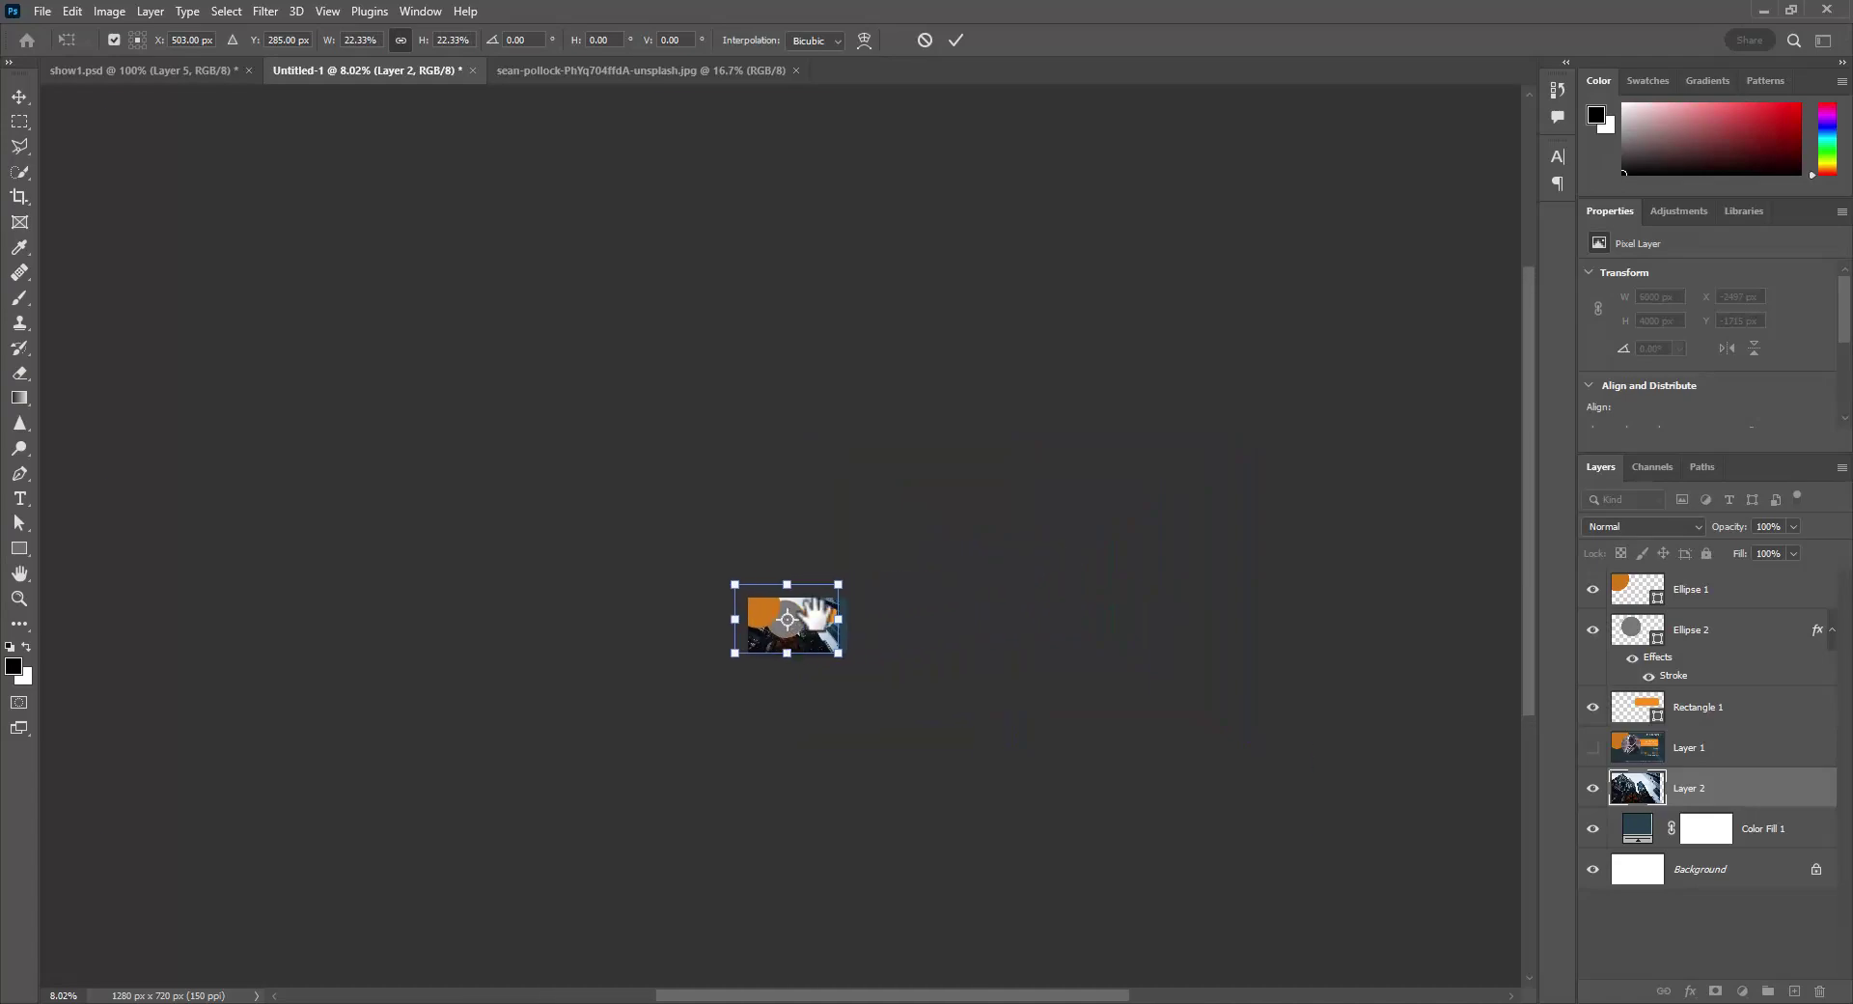
key("ctrl+0")
left_click_drag(823, 719, 912, 714)
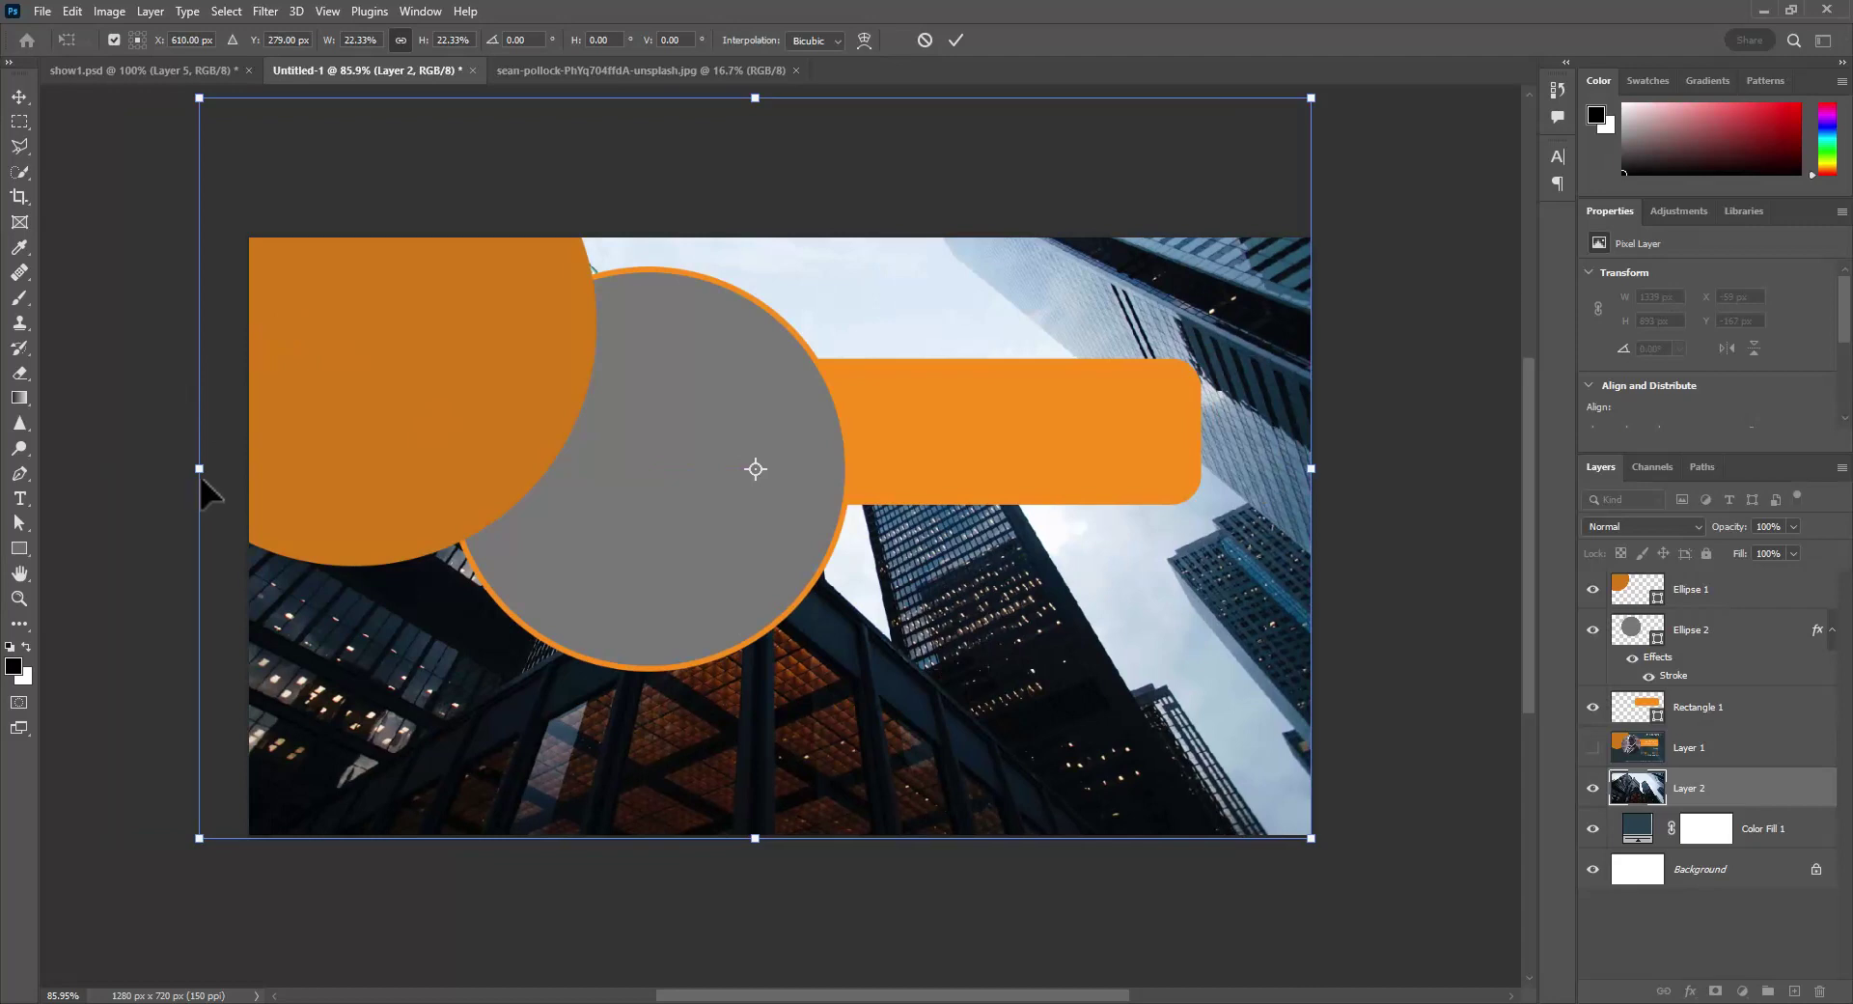
left_click_drag(204, 473, 250, 482)
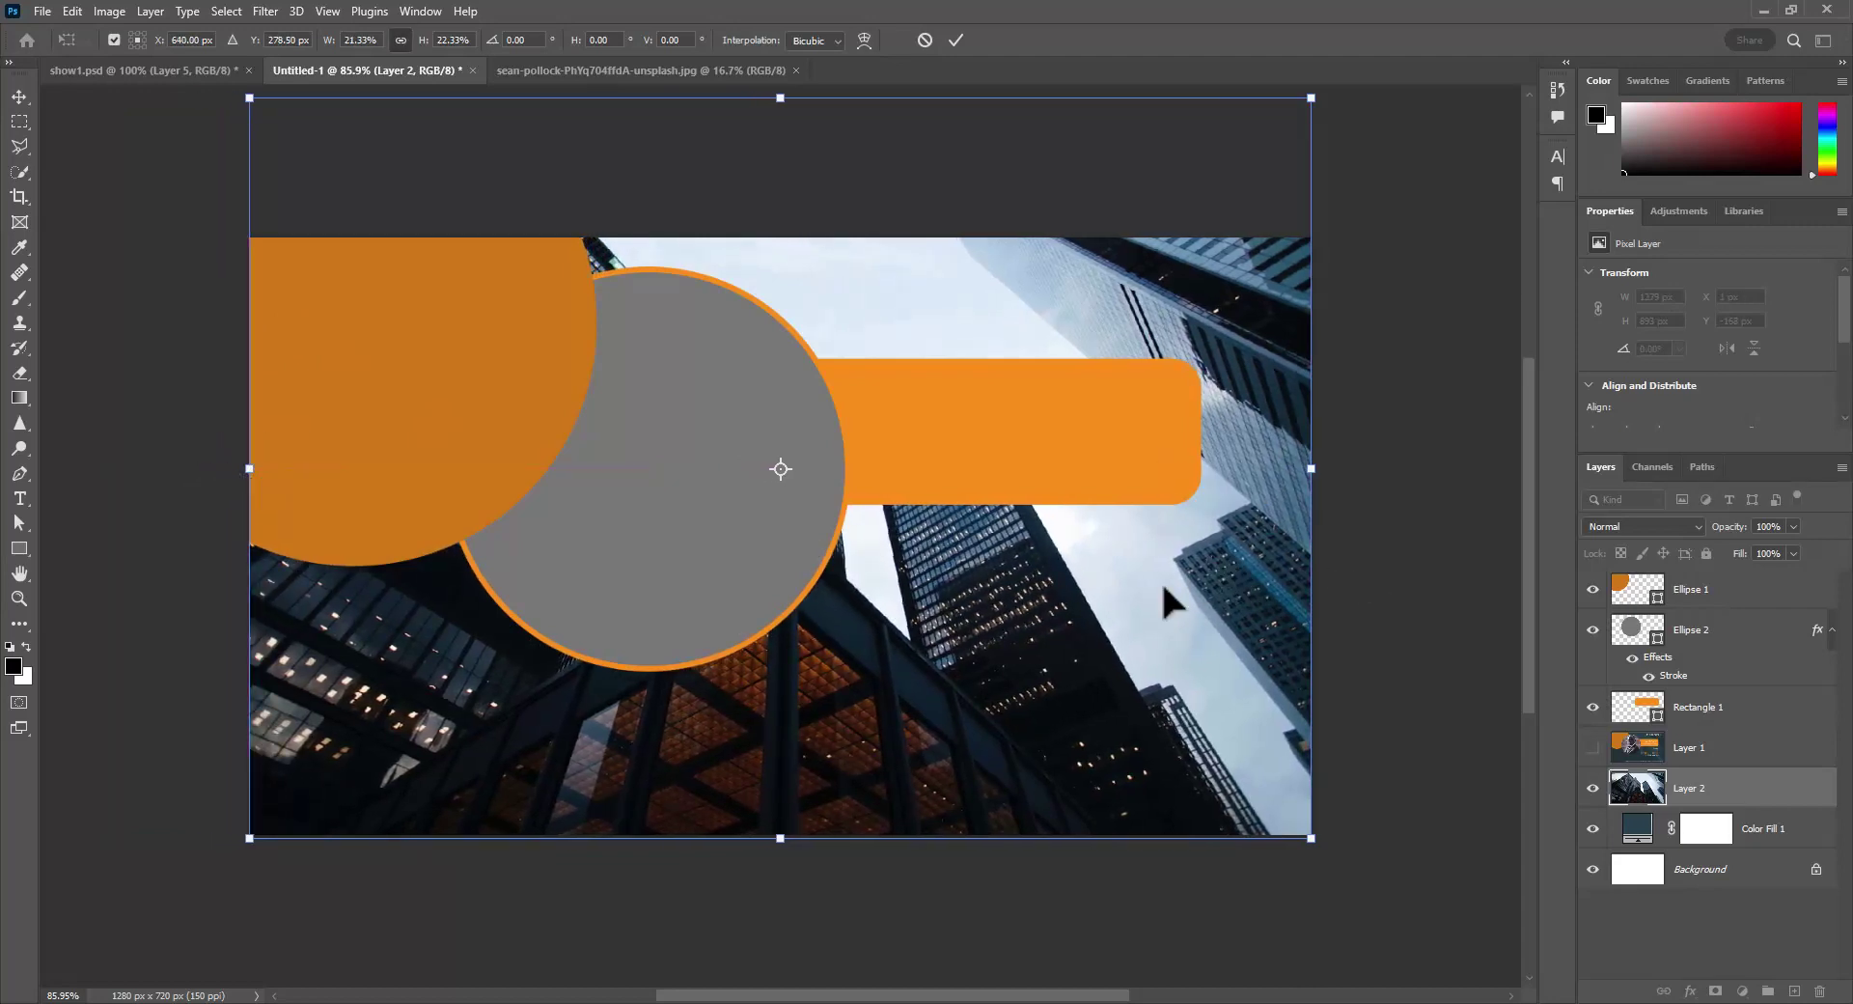
mouse_move(1158, 620)
left_mouse_down()
mouse_move(1170, 629)
mouse_move(1154, 595)
mouse_move(1167, 612)
left_mouse_up()
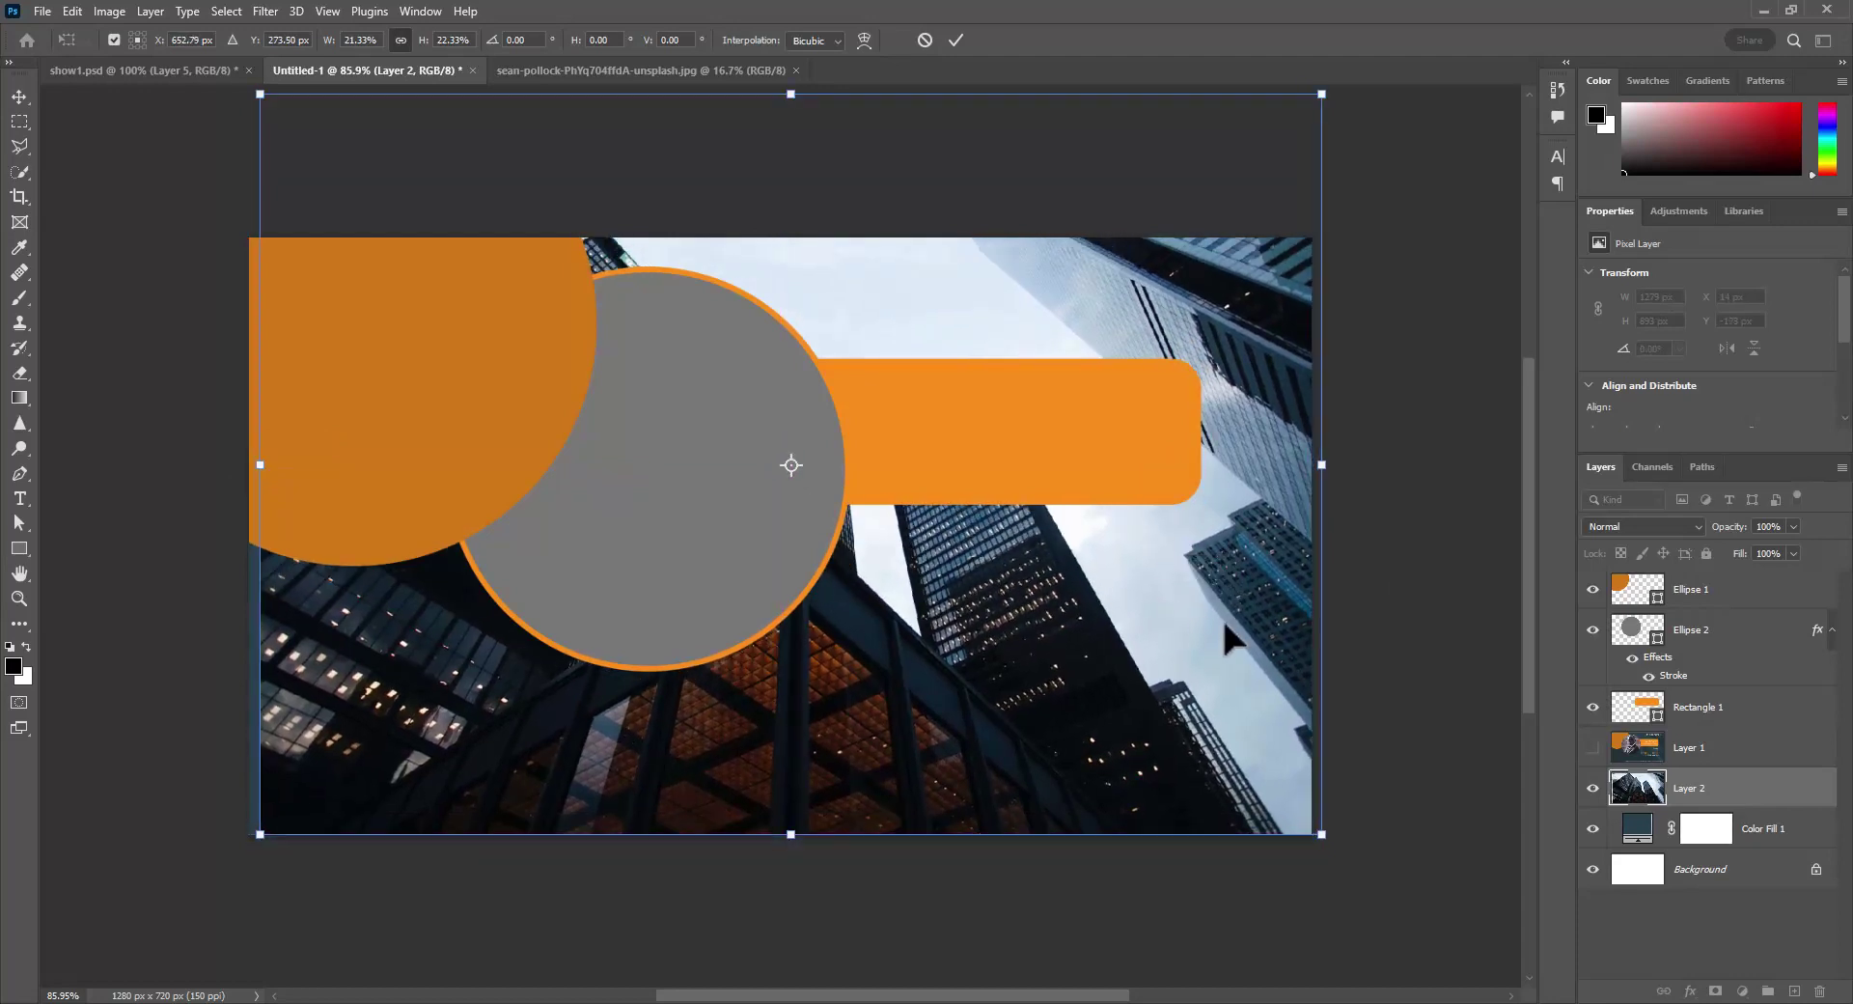
key("Return")
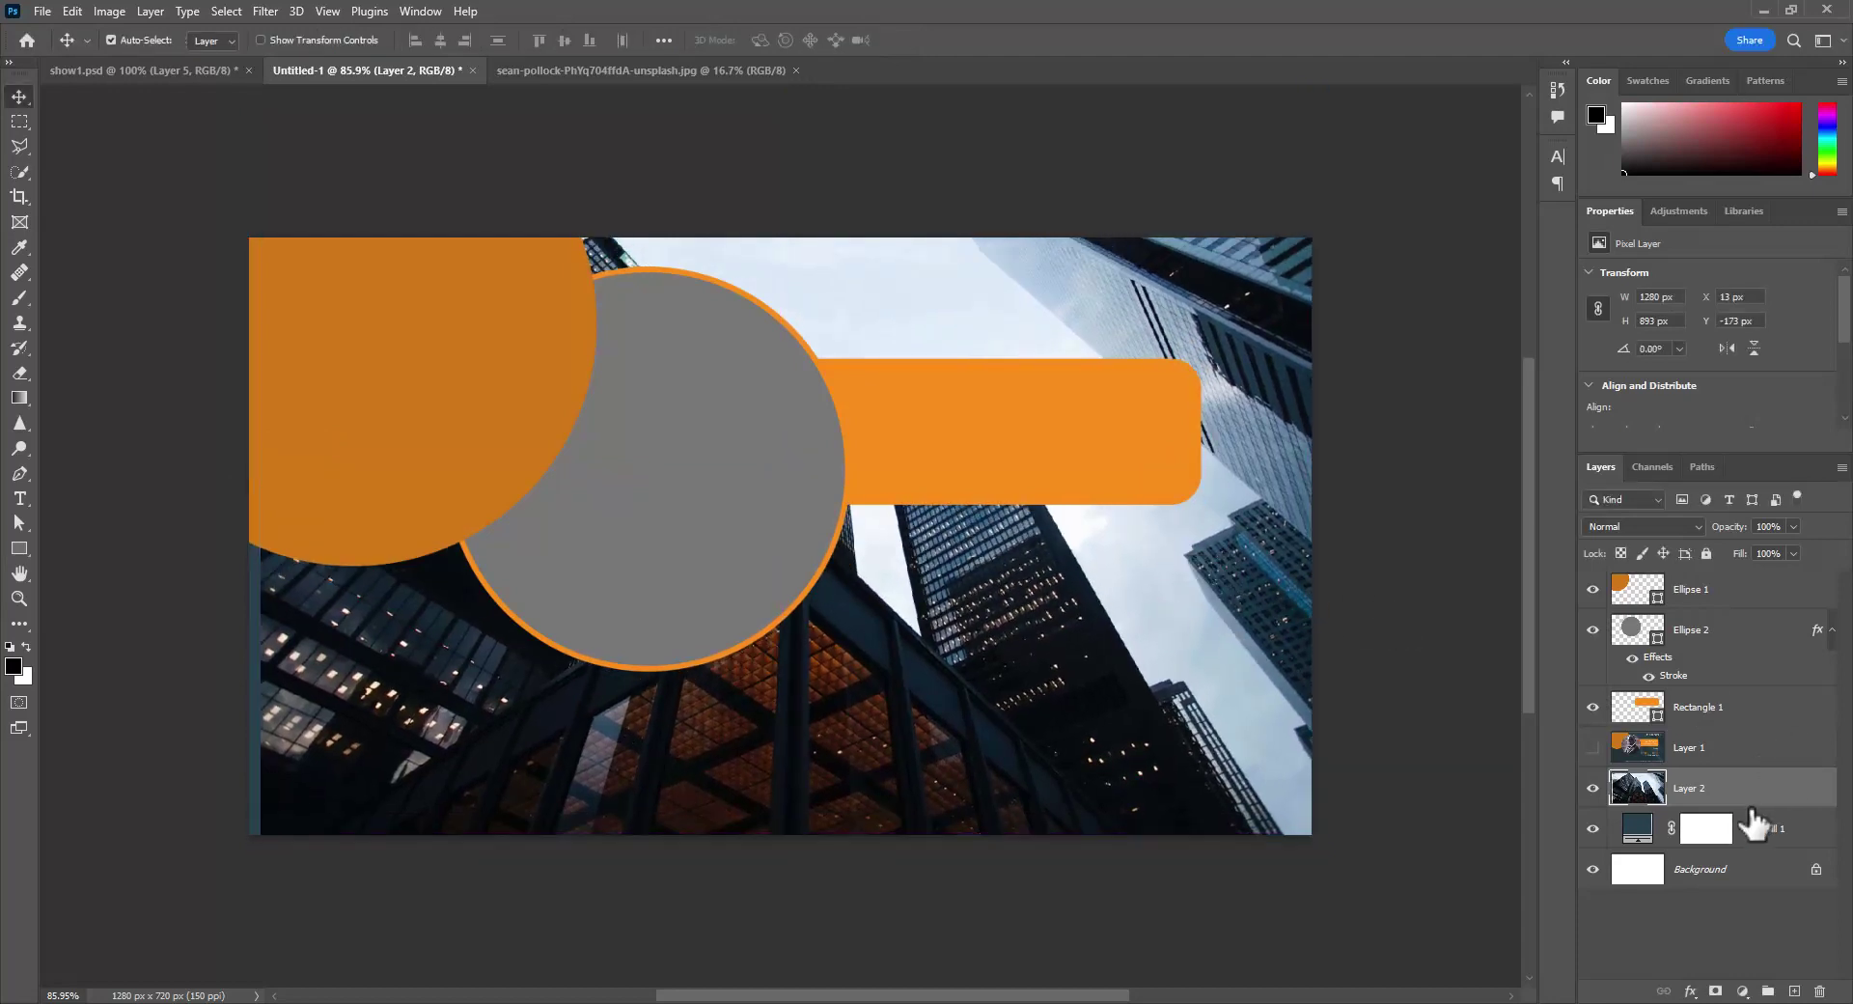
- Set Layer 2 to Multiply at 30% opacity and align it to the canvas's left edge
left_click(1640, 525)
left_click(1608, 596)
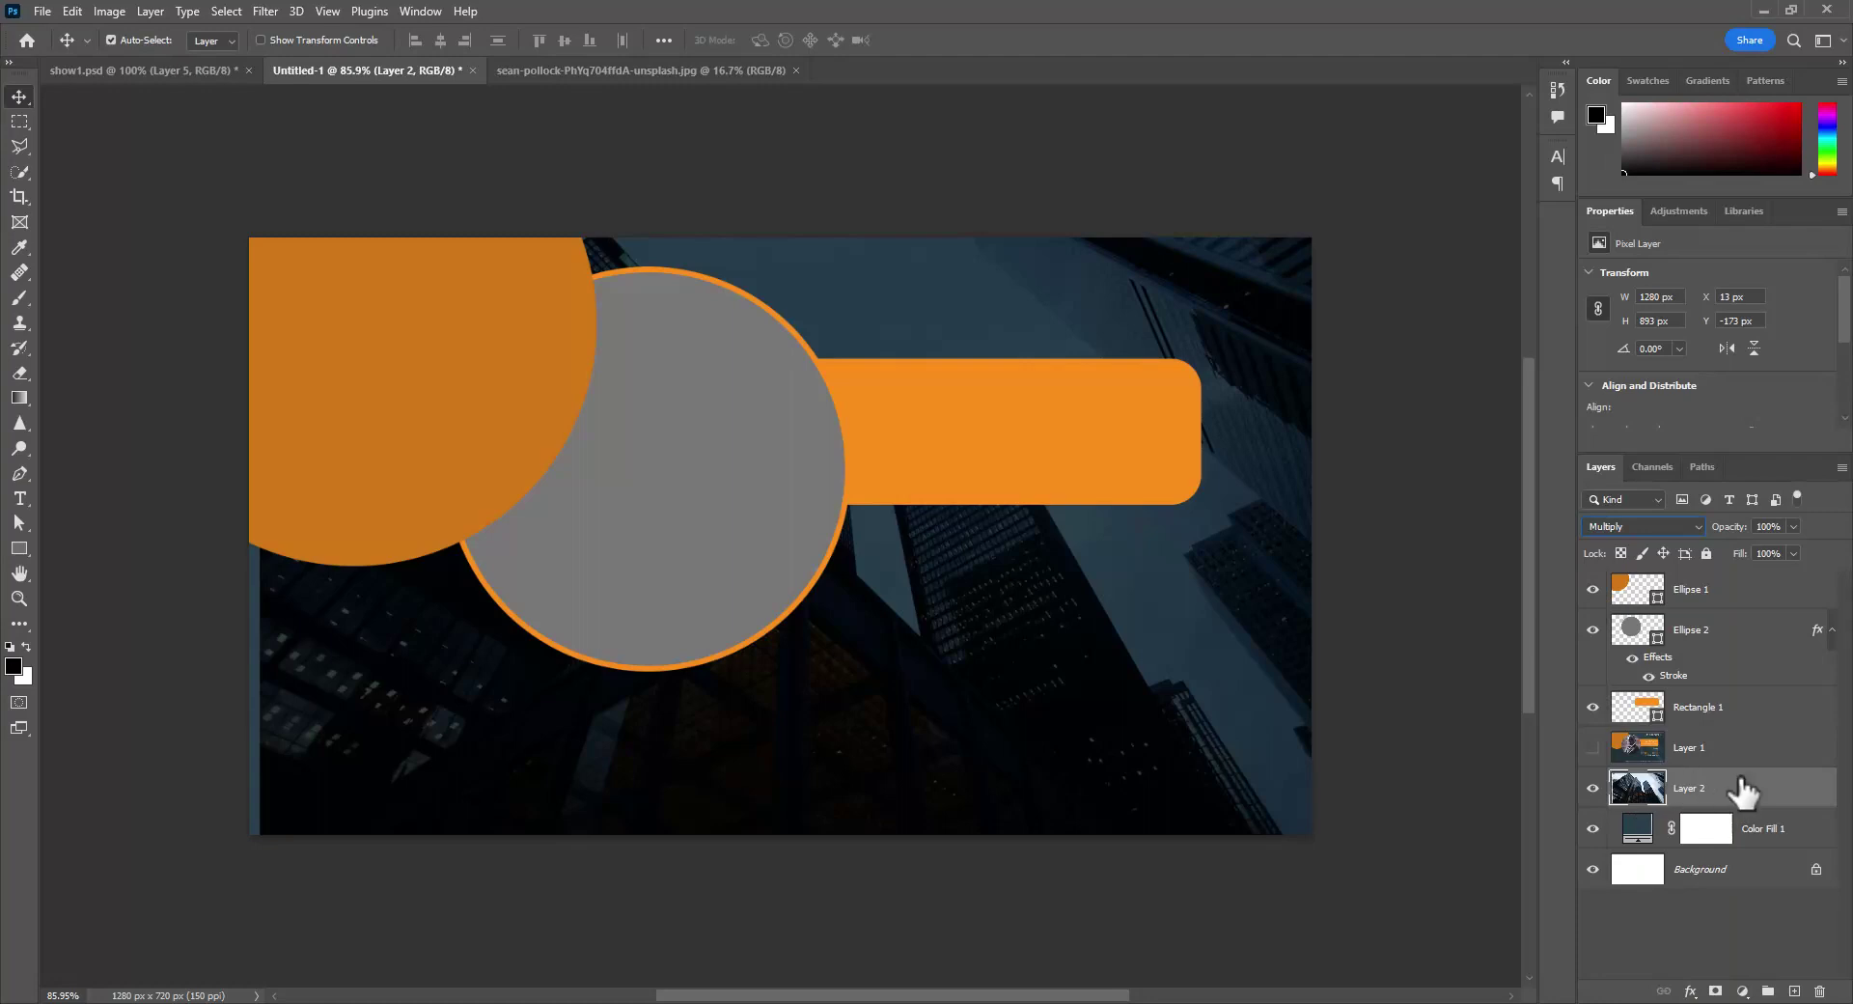
mouse_move(1743, 534)
left_mouse_down()
mouse_move(1697, 534)
mouse_move(1718, 542)
left_mouse_up()
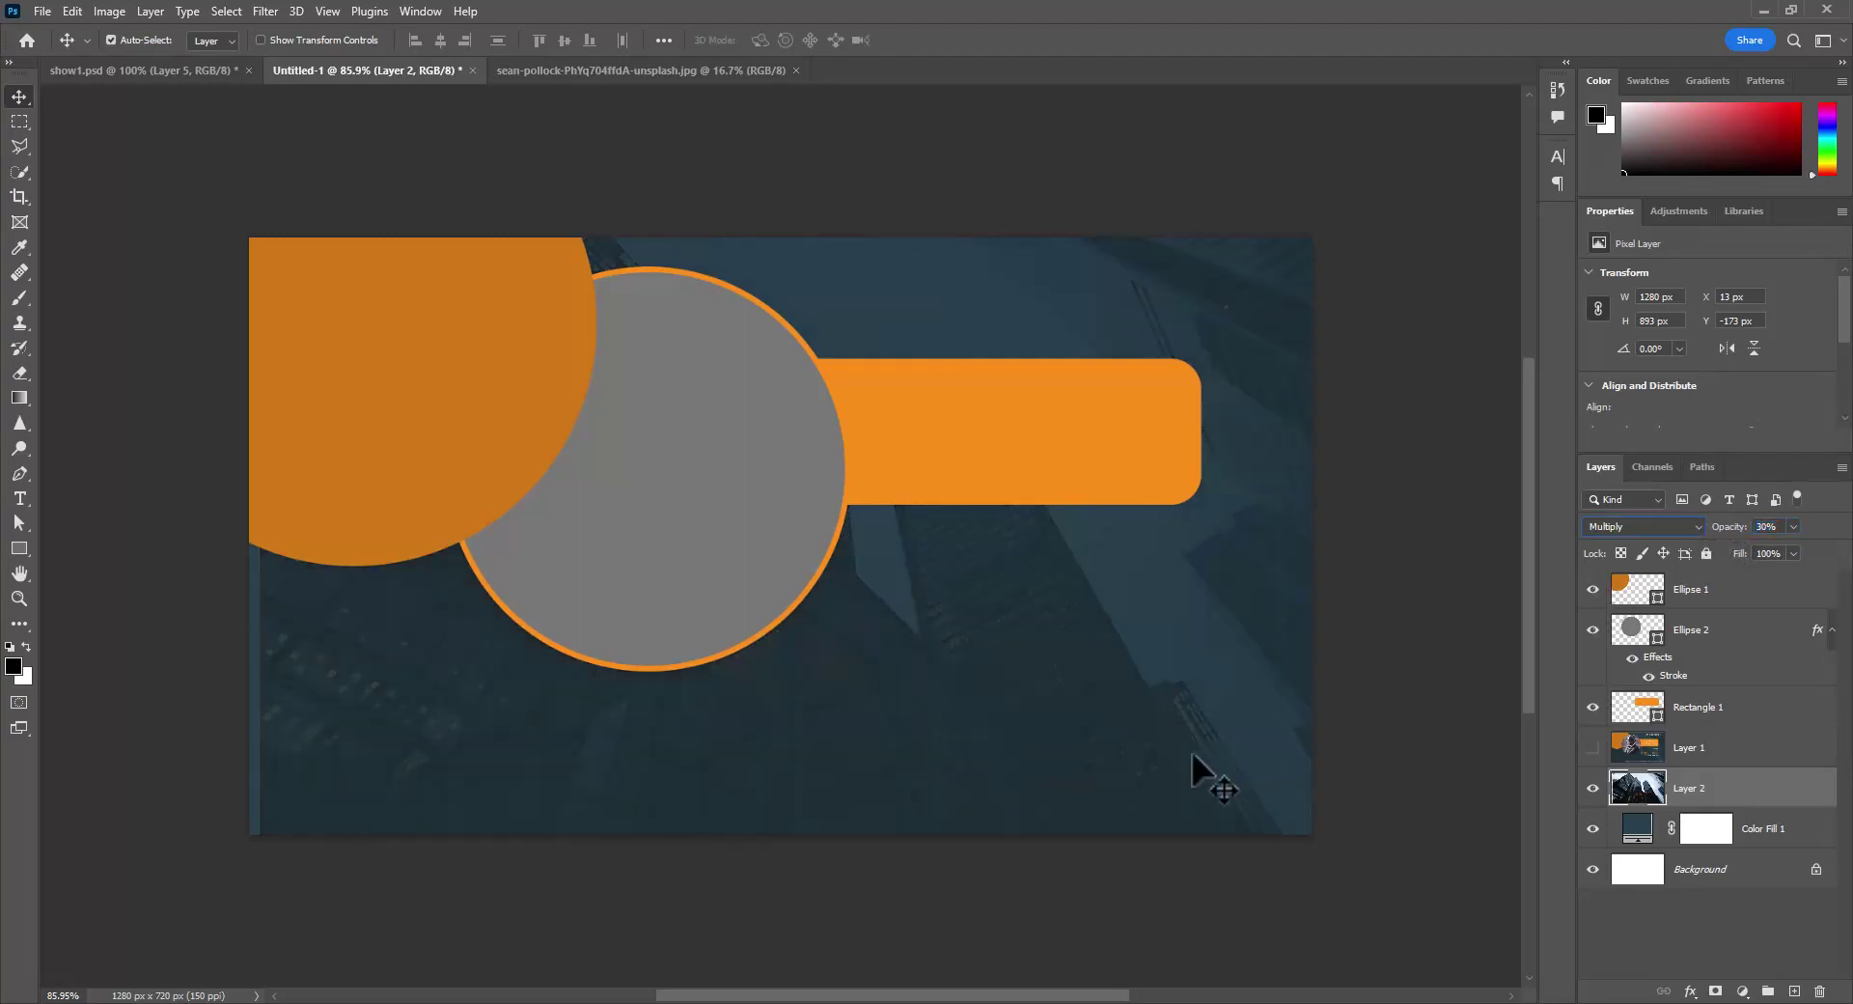
left_click_drag(1183, 763, 1177, 767)
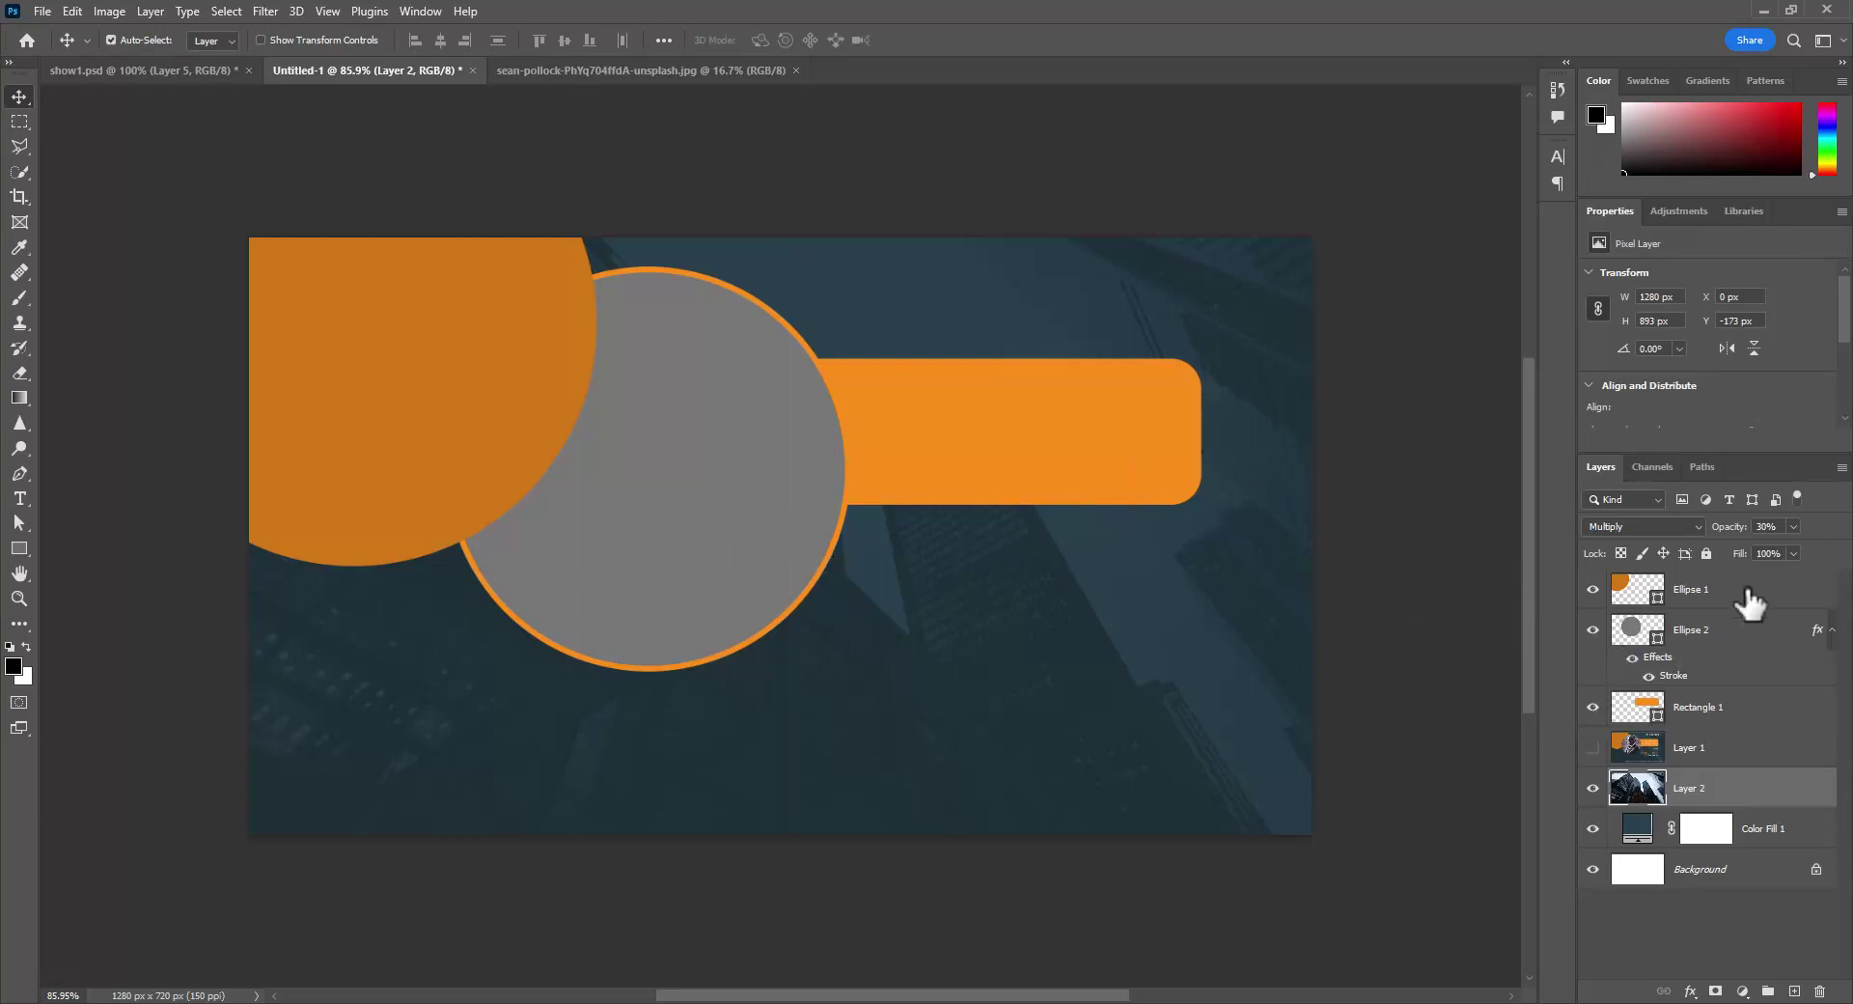
left_click(1734, 642)
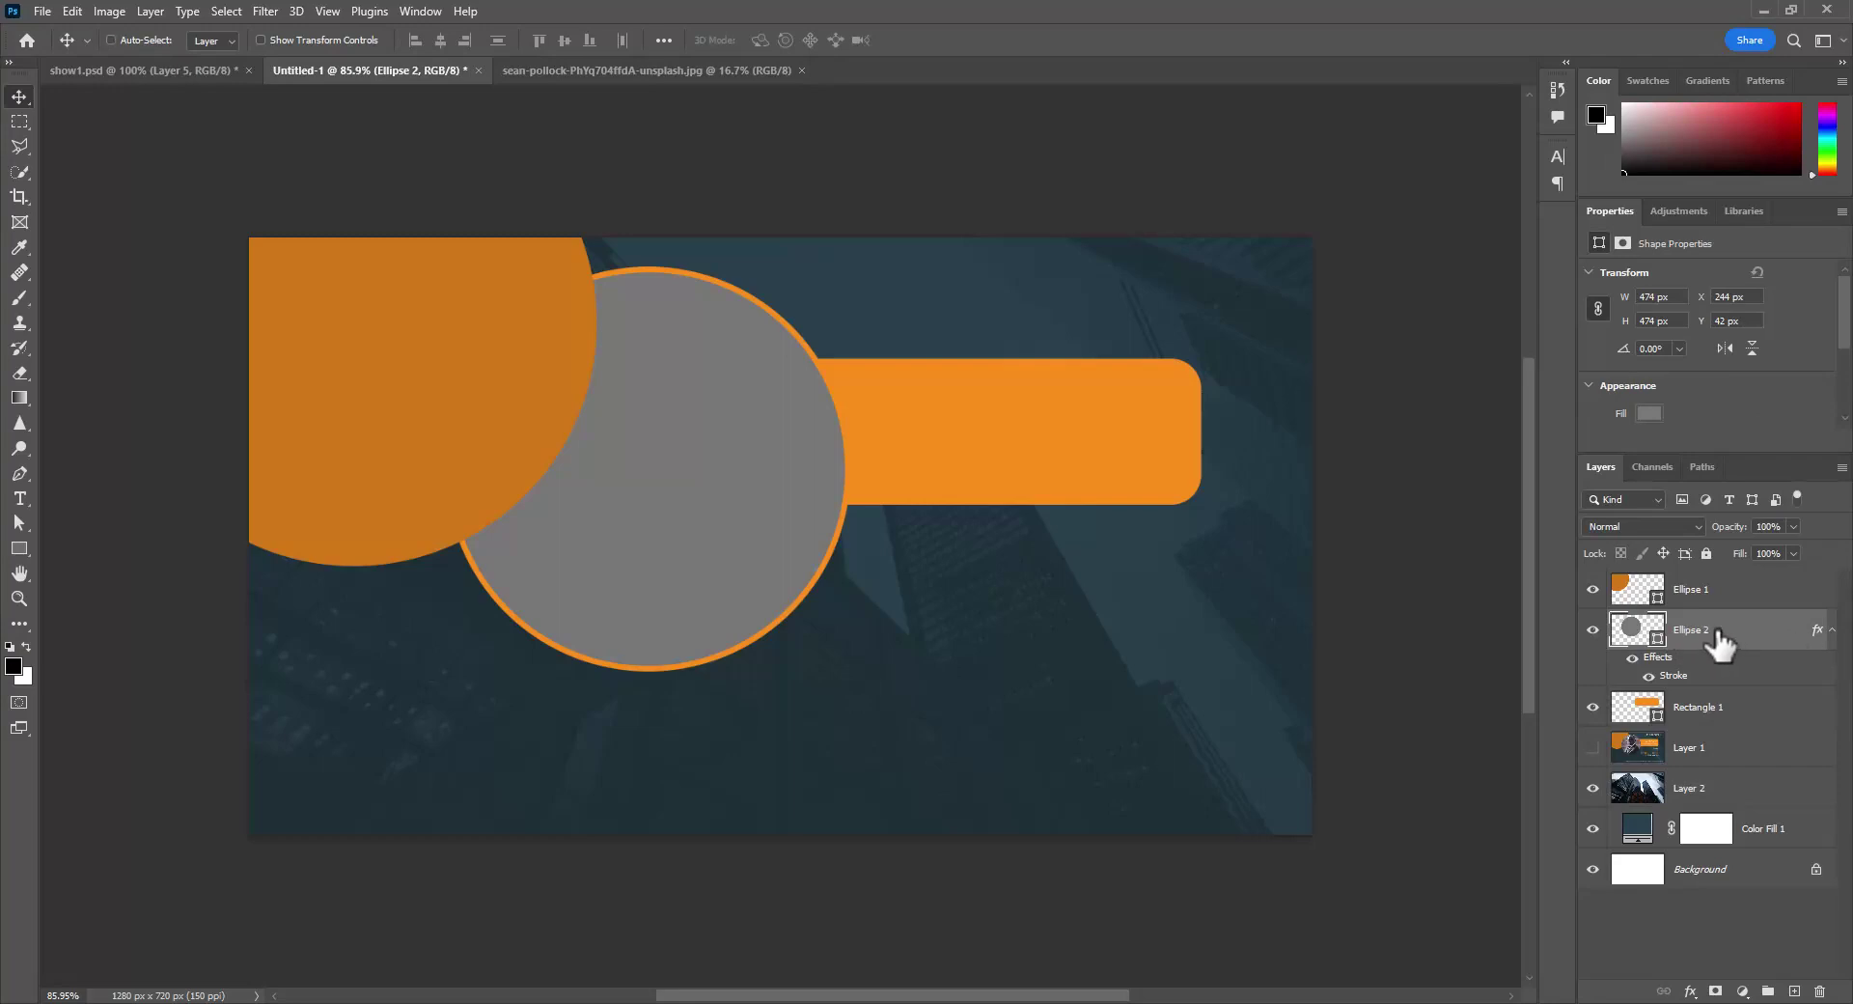
- Duplicate Ellipse 2 without its stroke, move Ellipse 1 below, and make the copy a smart object
key("ctrl+j")
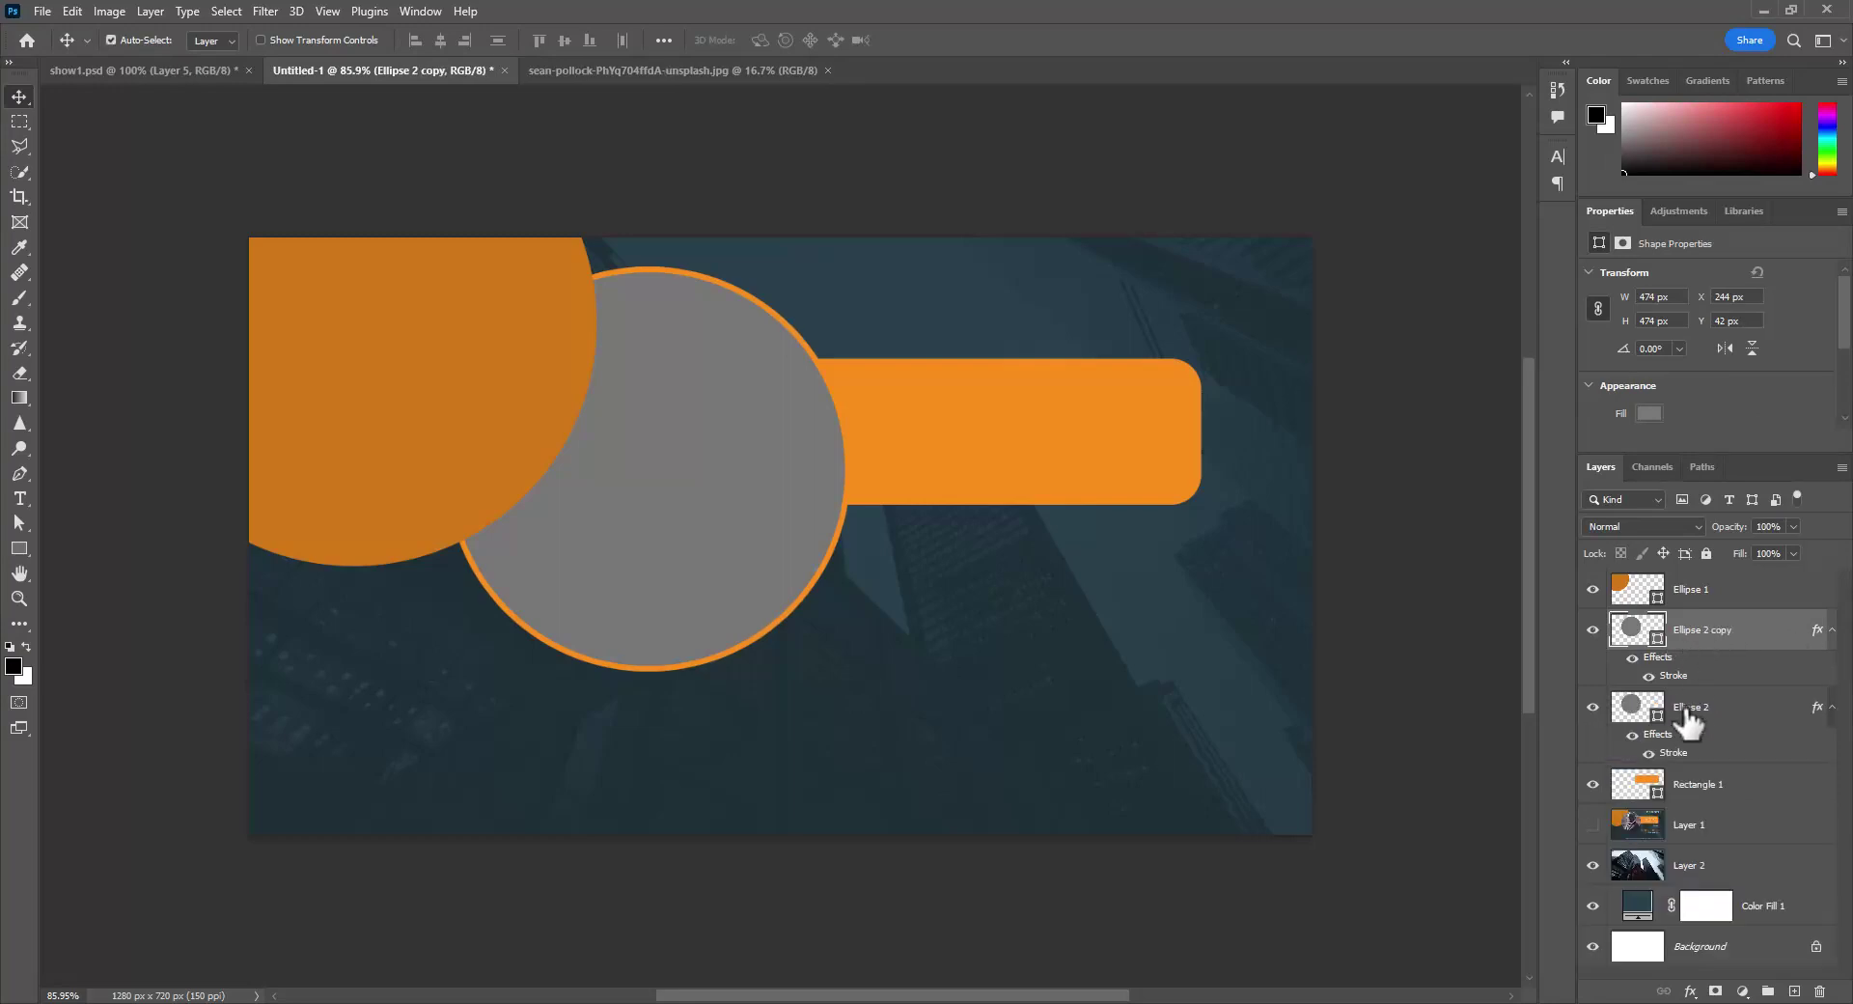
left_click_drag(1685, 680, 1820, 992)
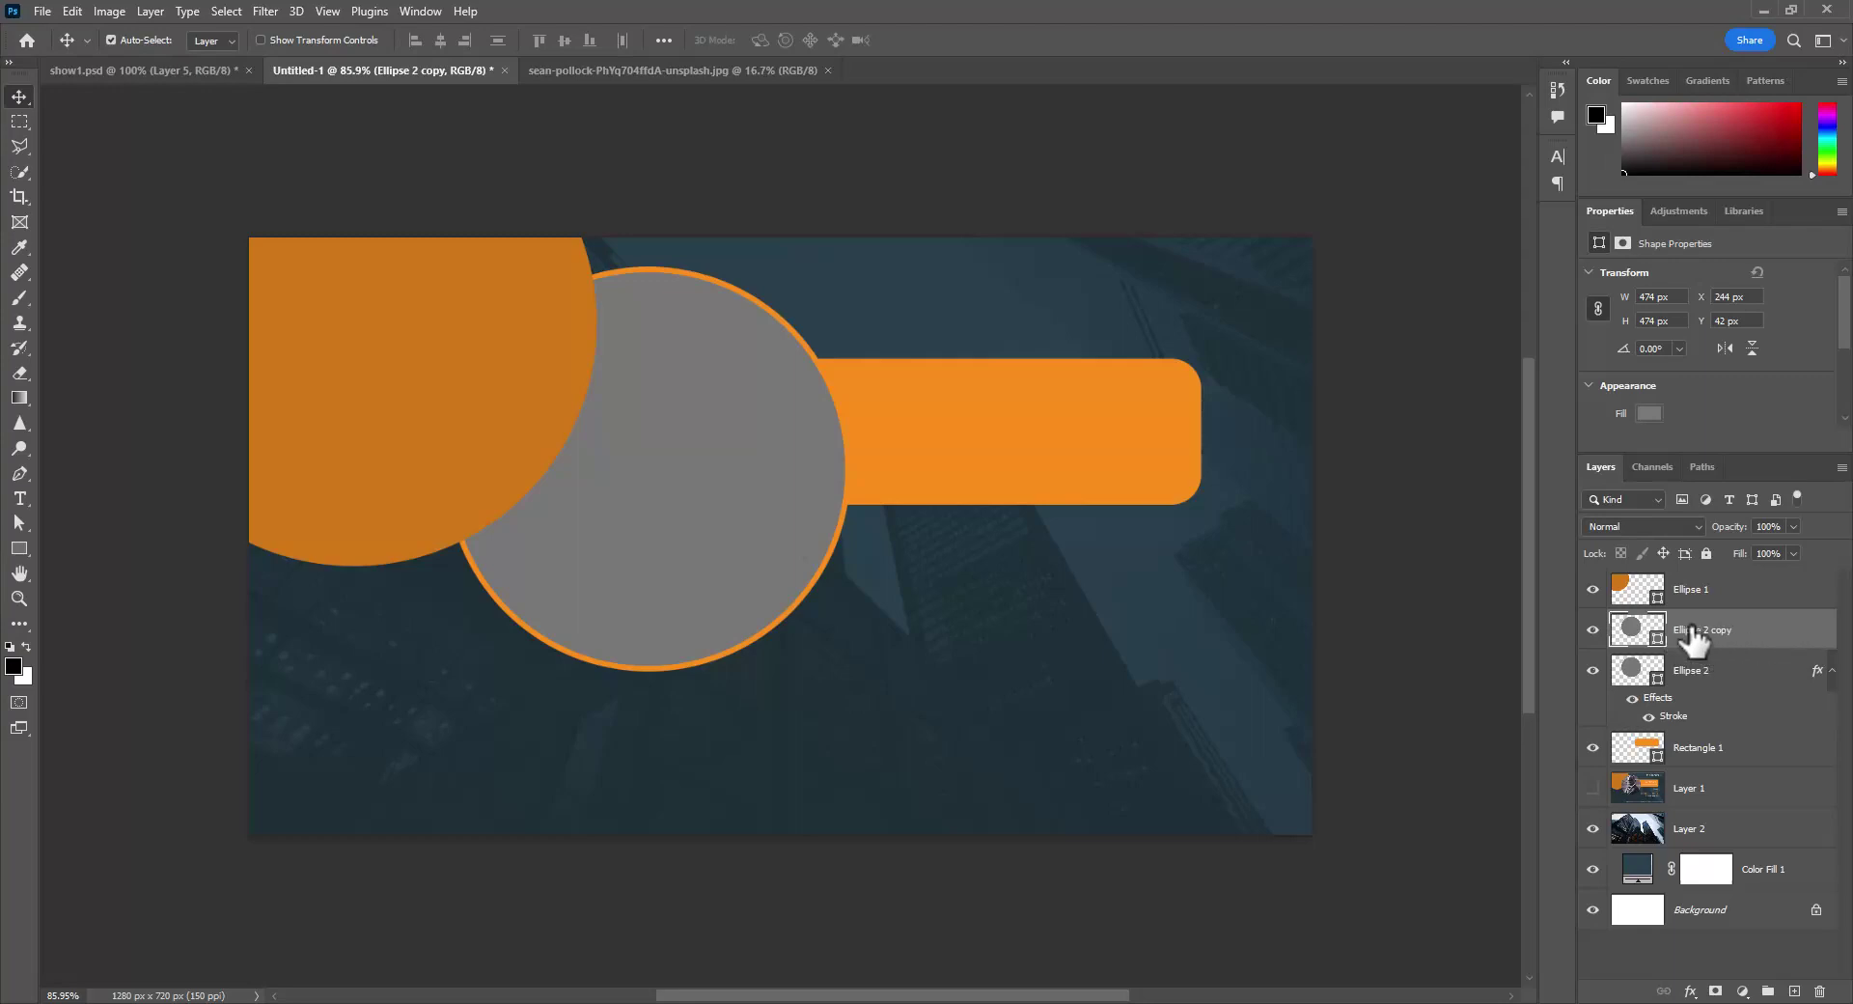
left_click_drag(1725, 591, 1727, 710)
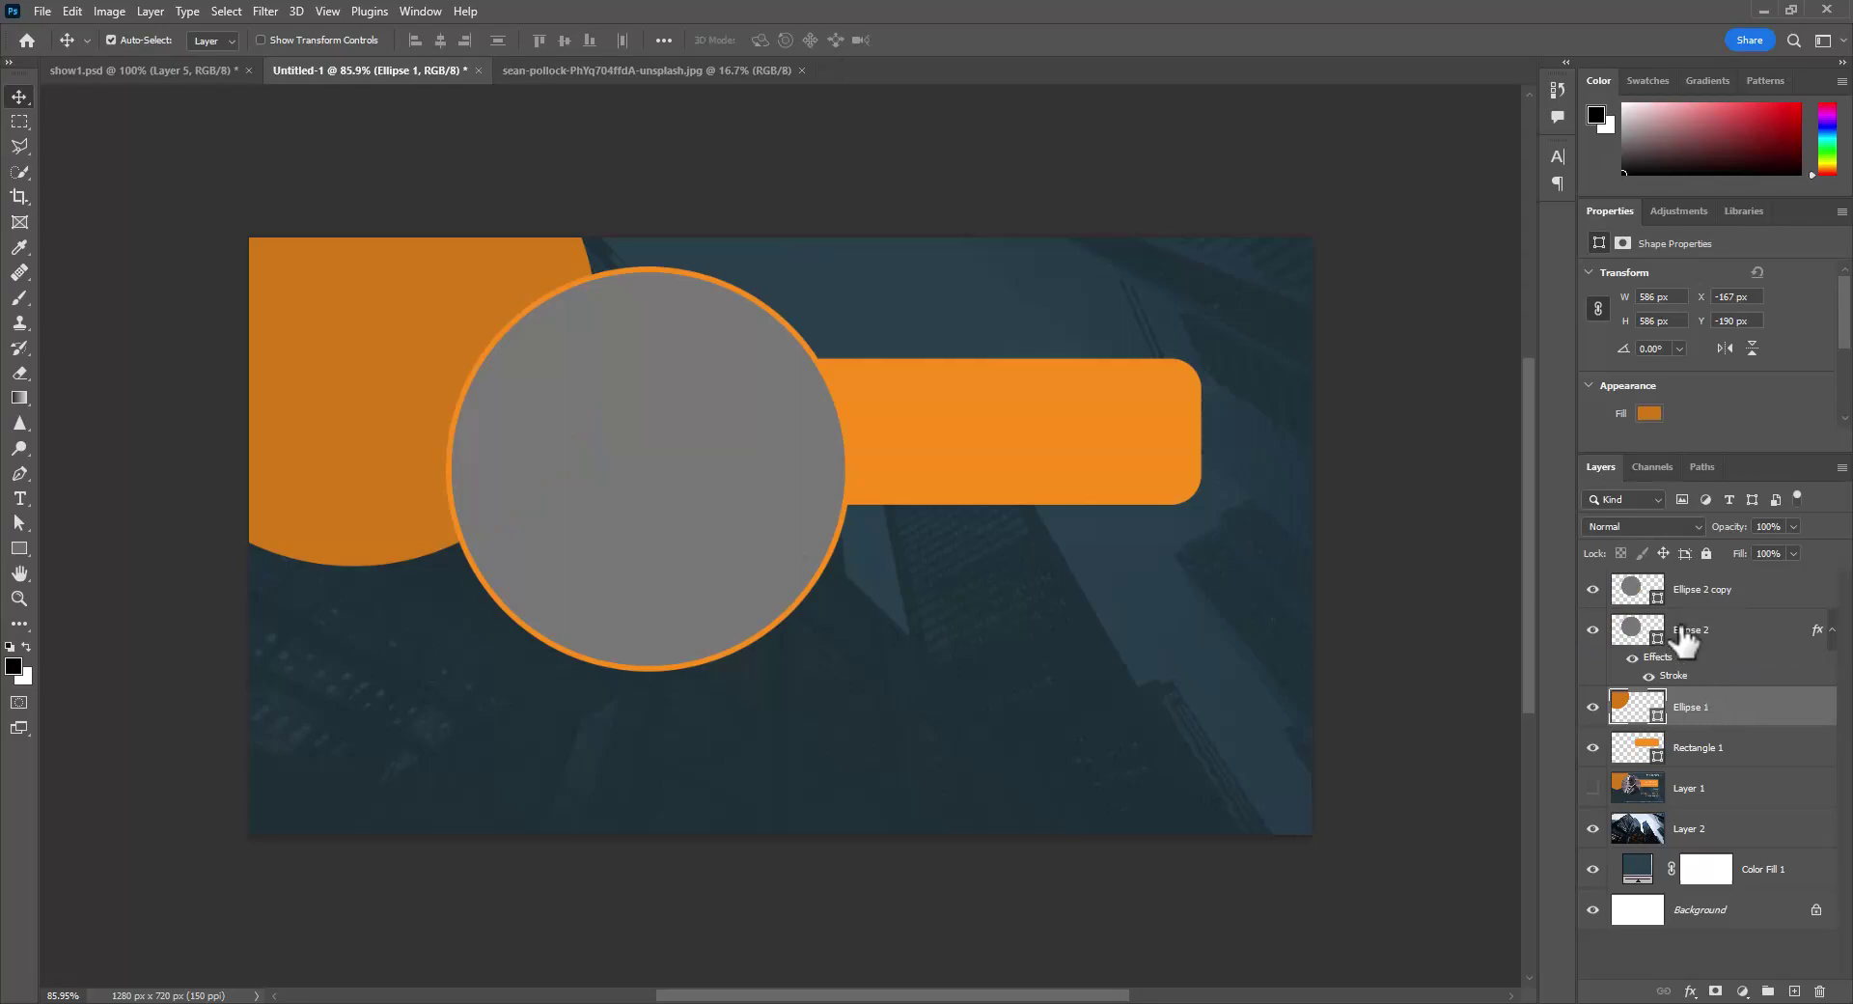
left_click(1698, 599)
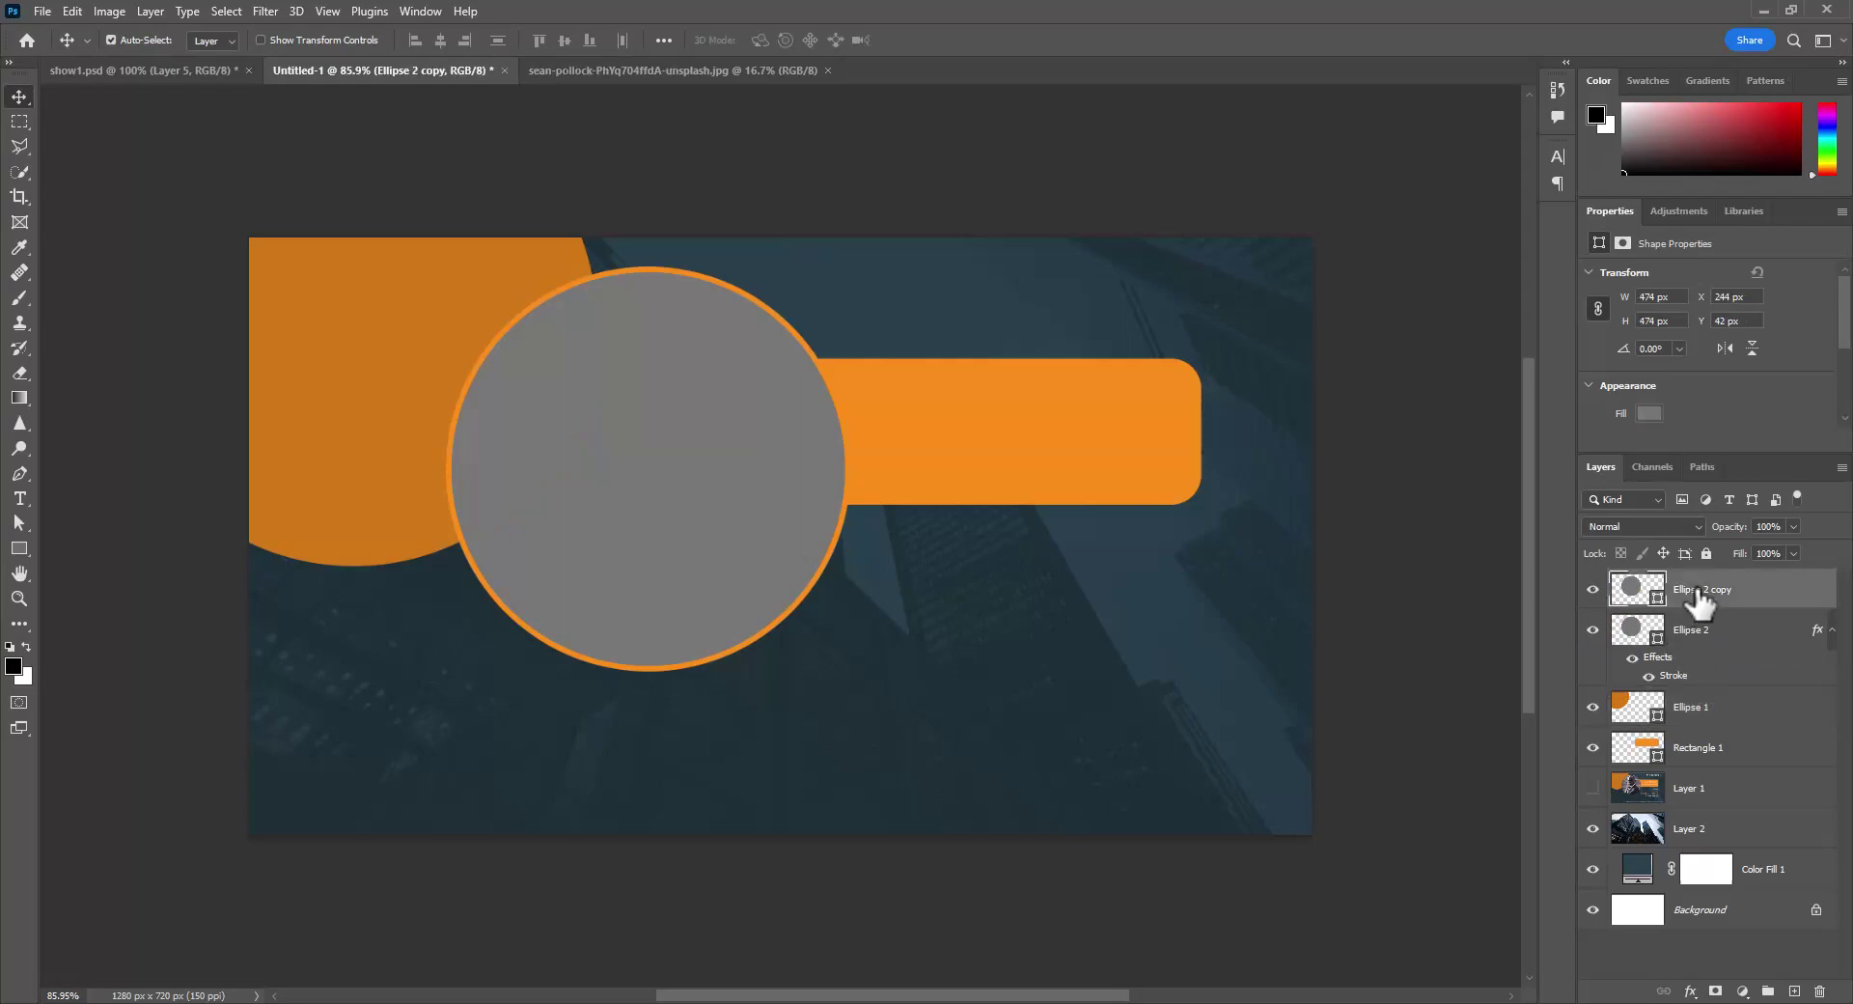
right_click(1699, 599)
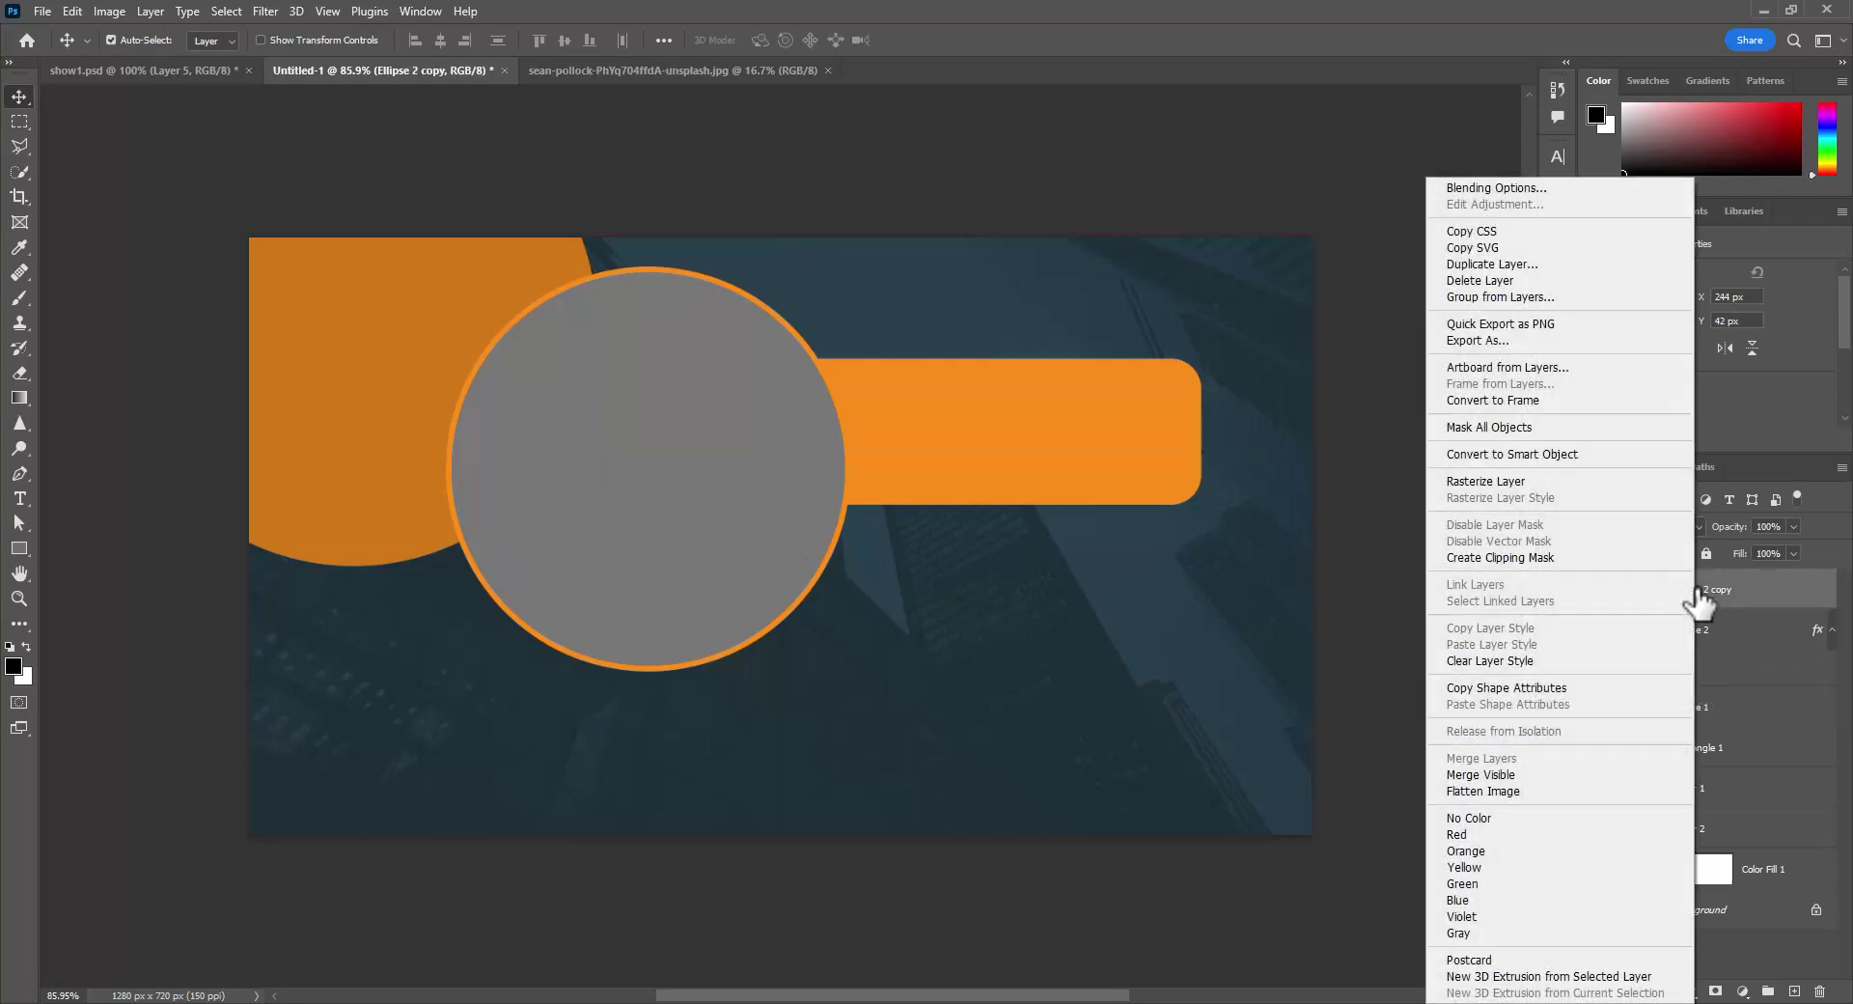
left_click(1523, 452)
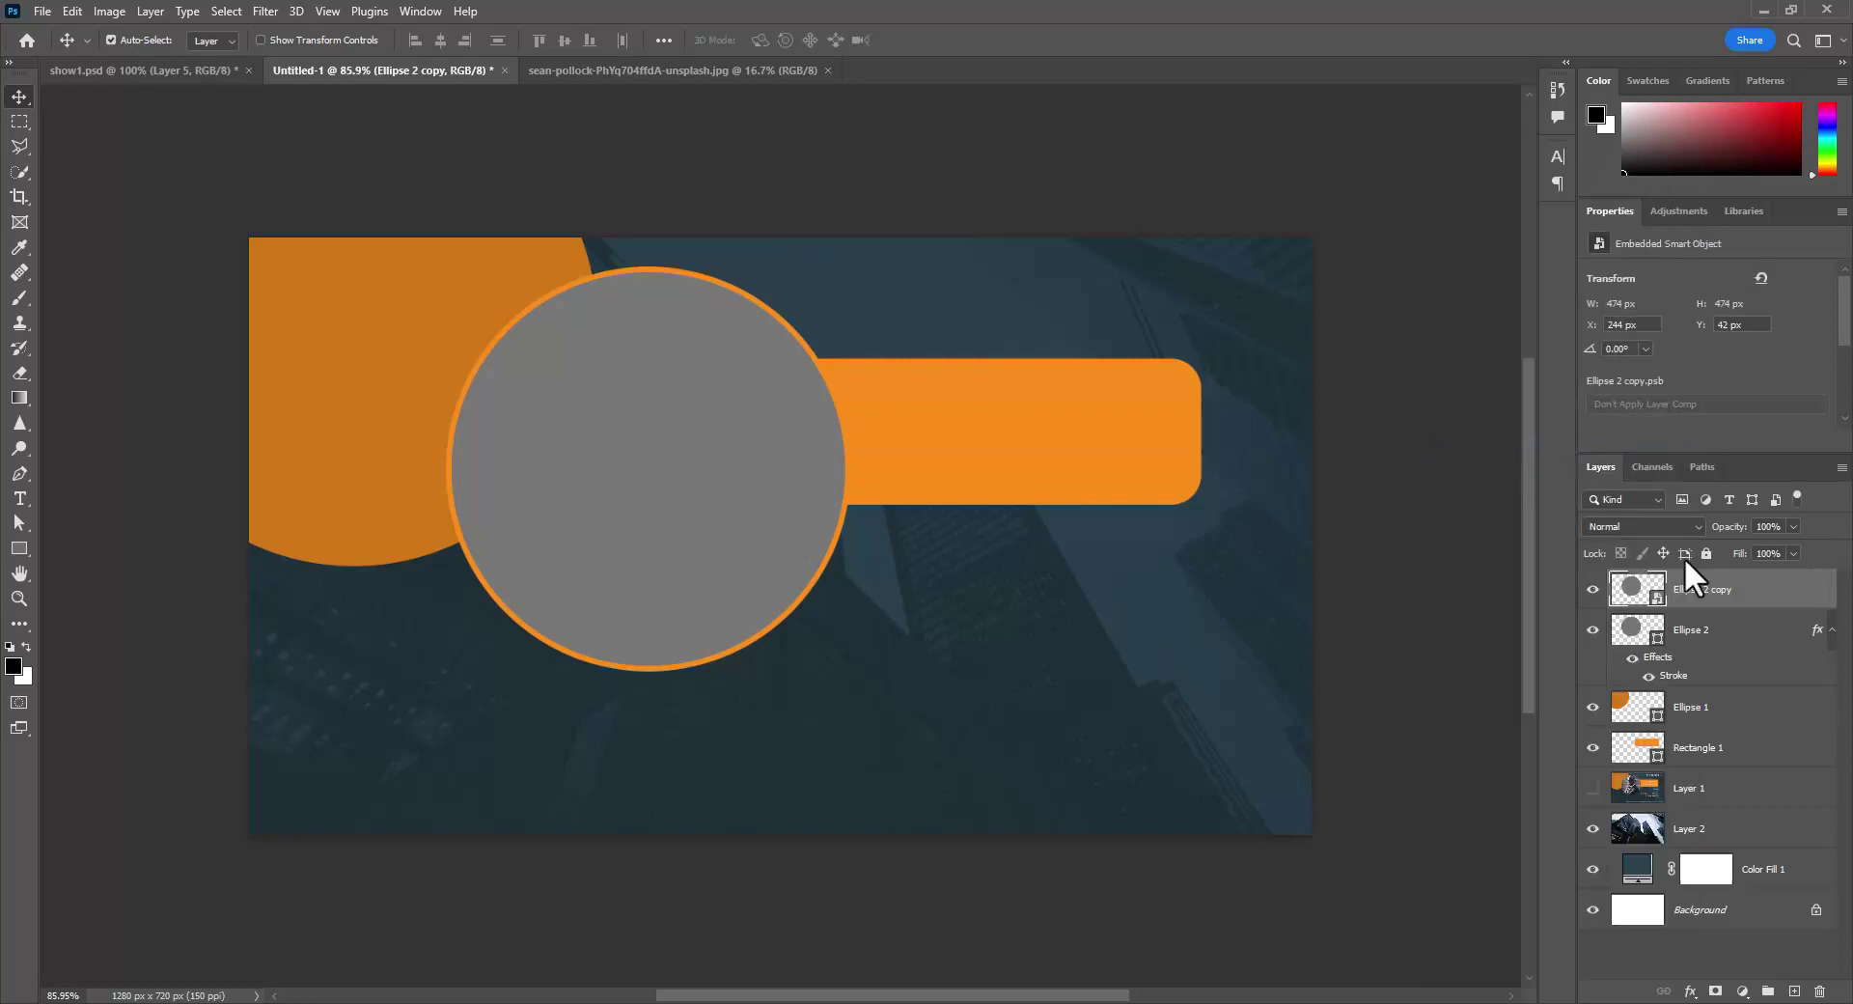
- Open Ellipse 2 copy.psb from the smart object thumbnail, closing and reopening it once
double_click(1652, 601)
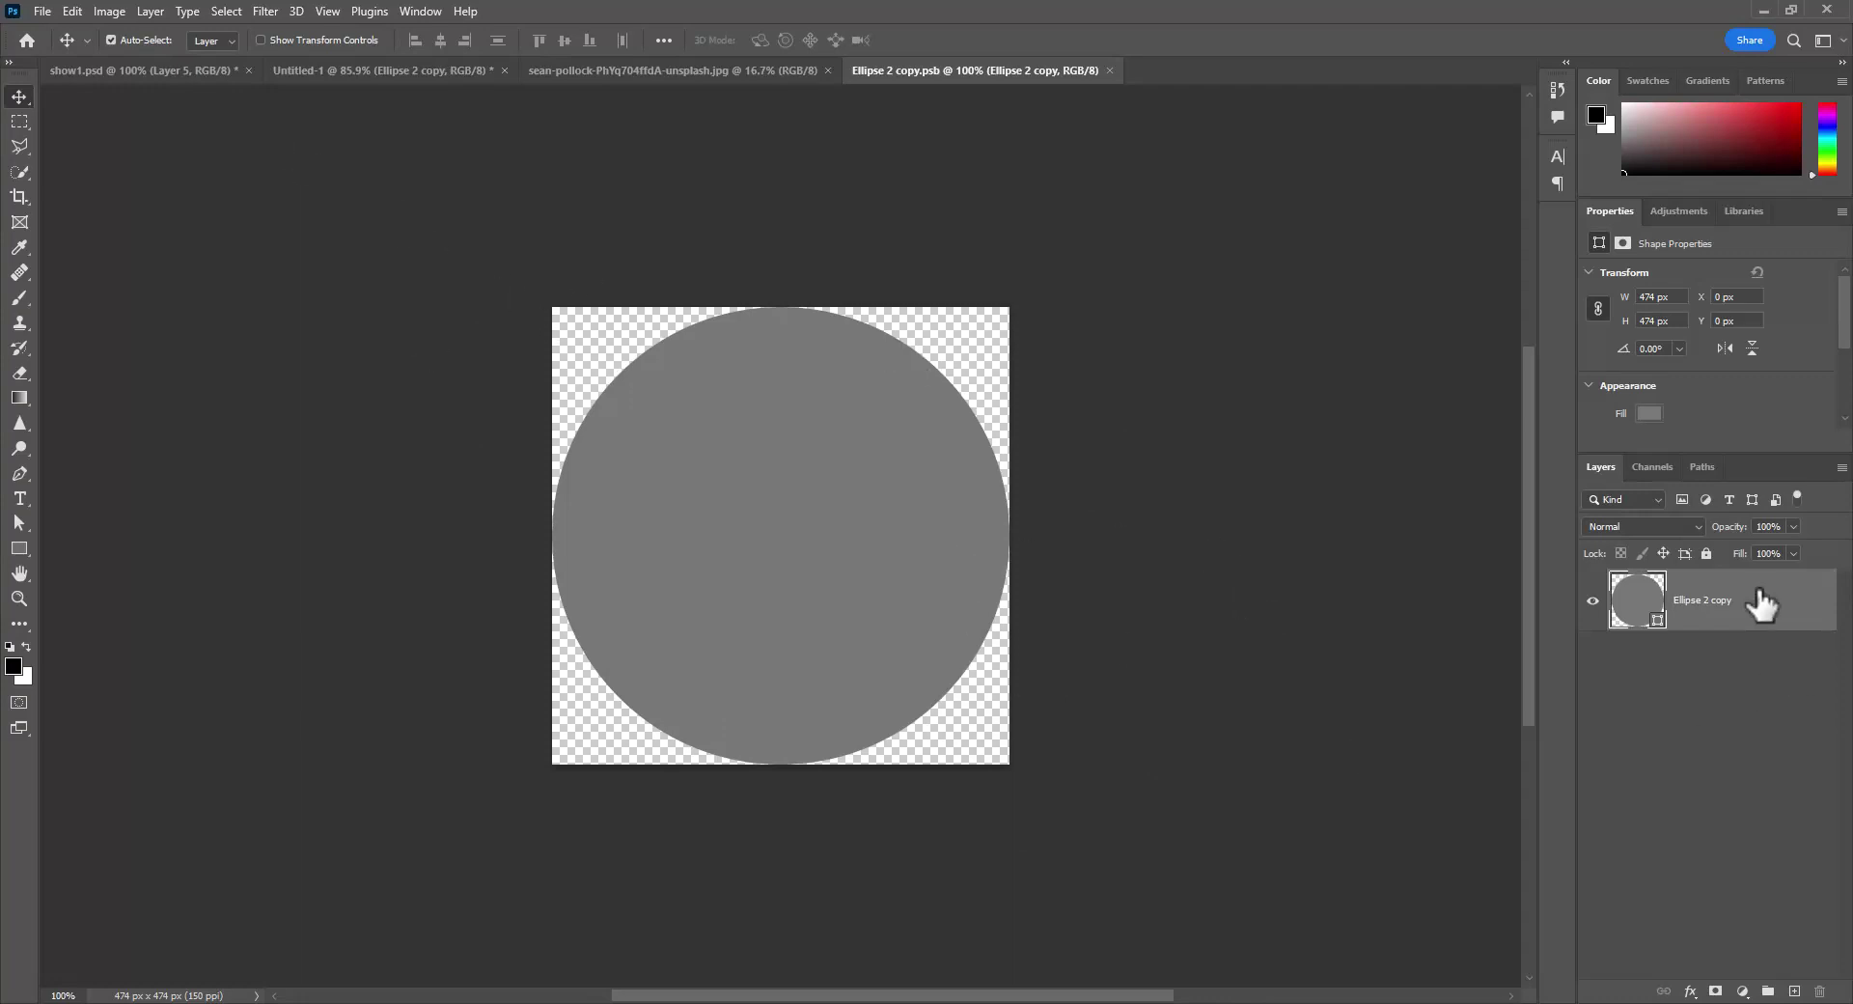
left_click(1108, 69)
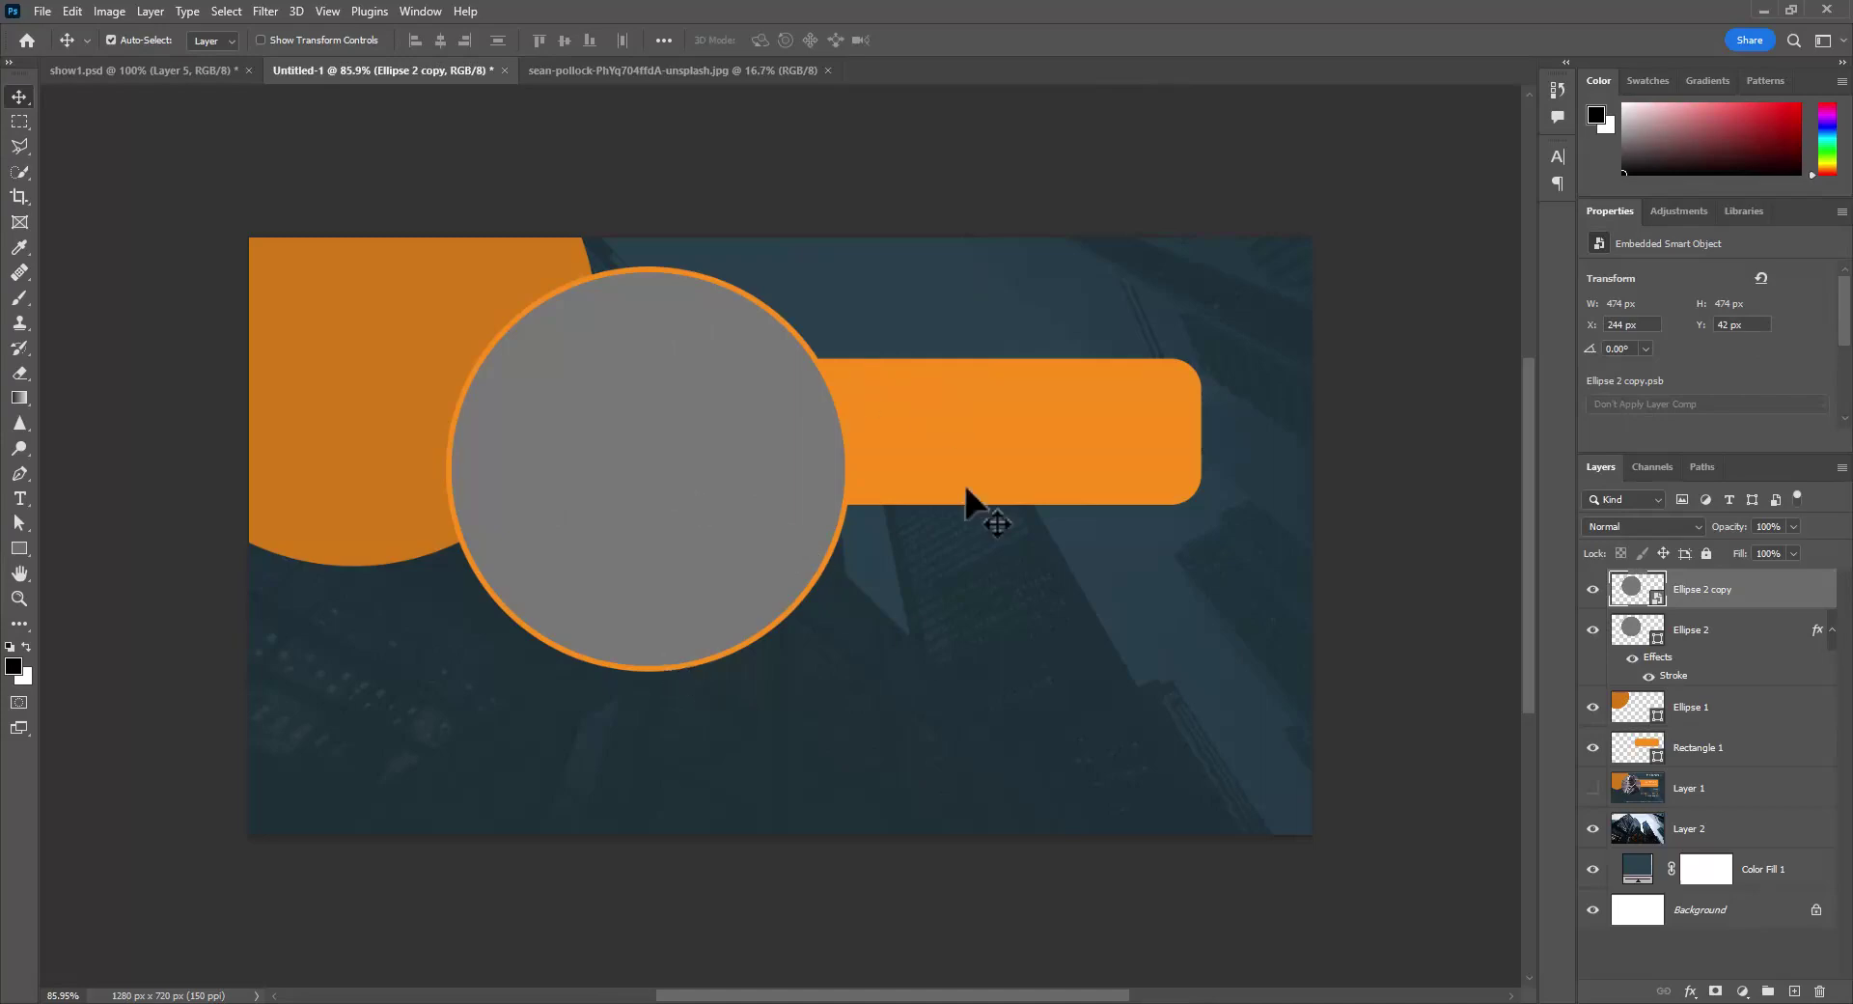
double_click(1654, 593)
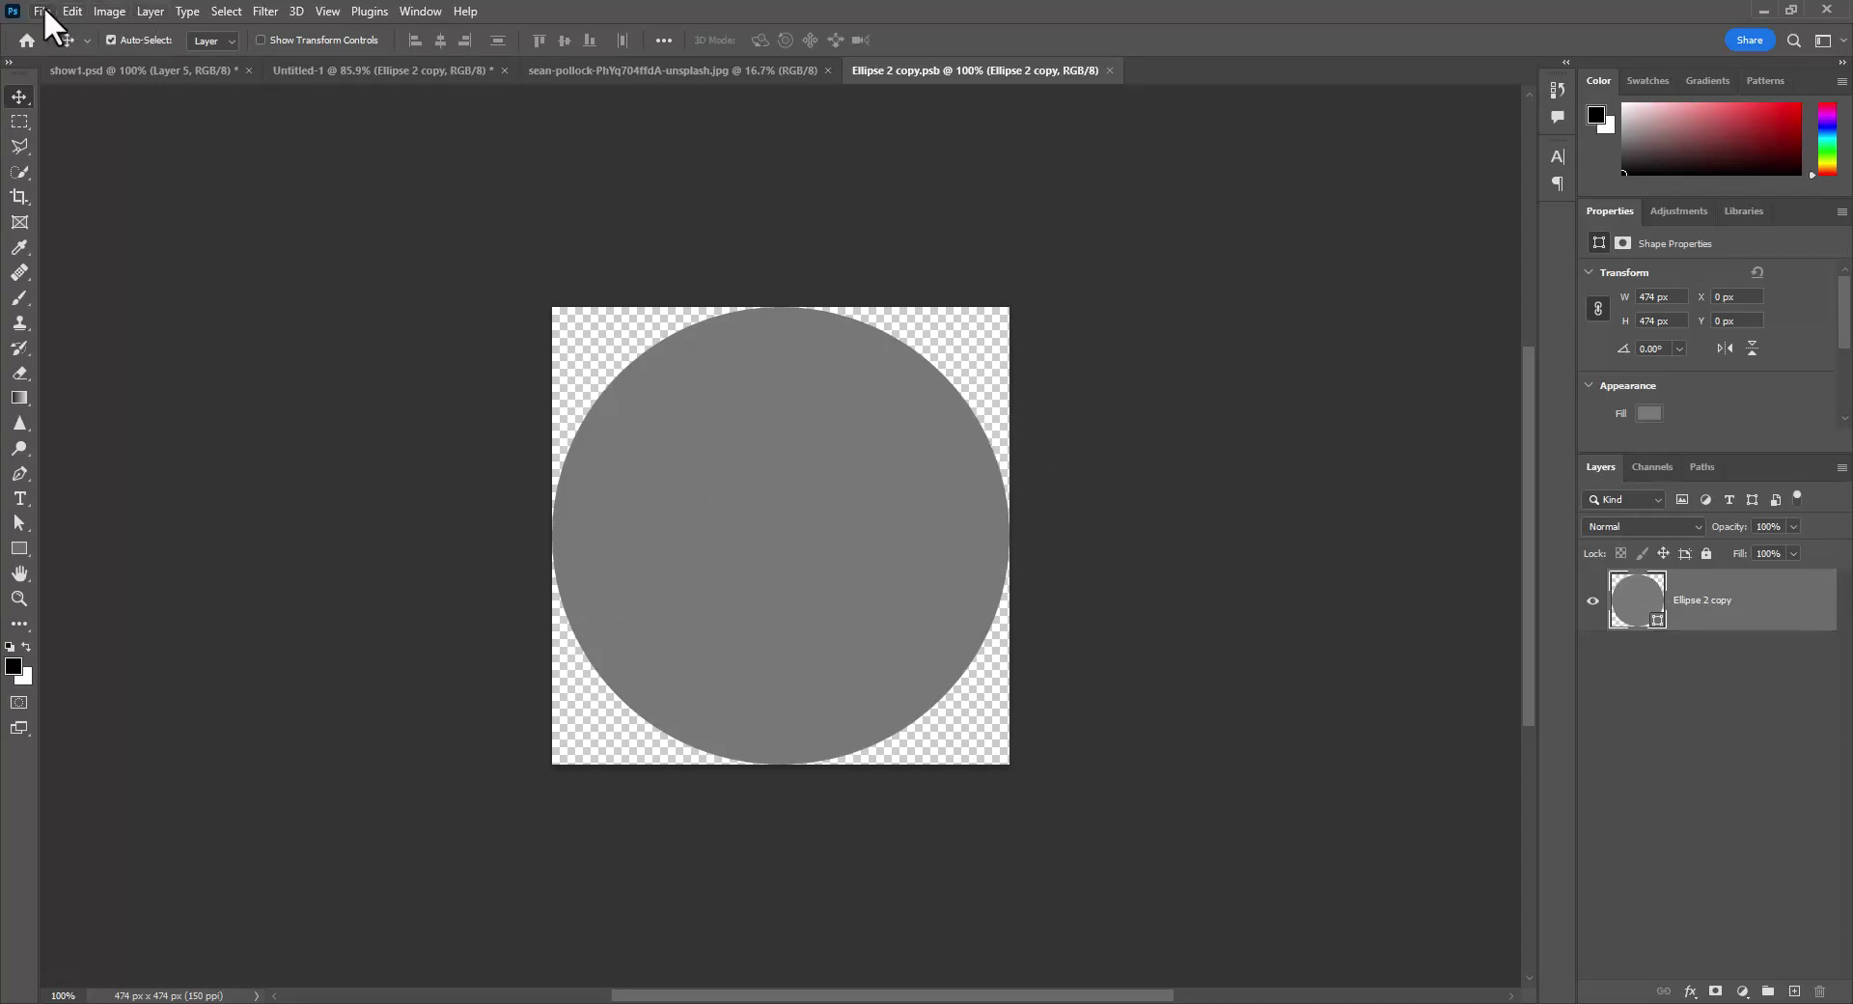
- Open the suited-man portrait JPG from the project 4 folder, then return to Ellipse 2 copy.psb
left_click(40, 11)
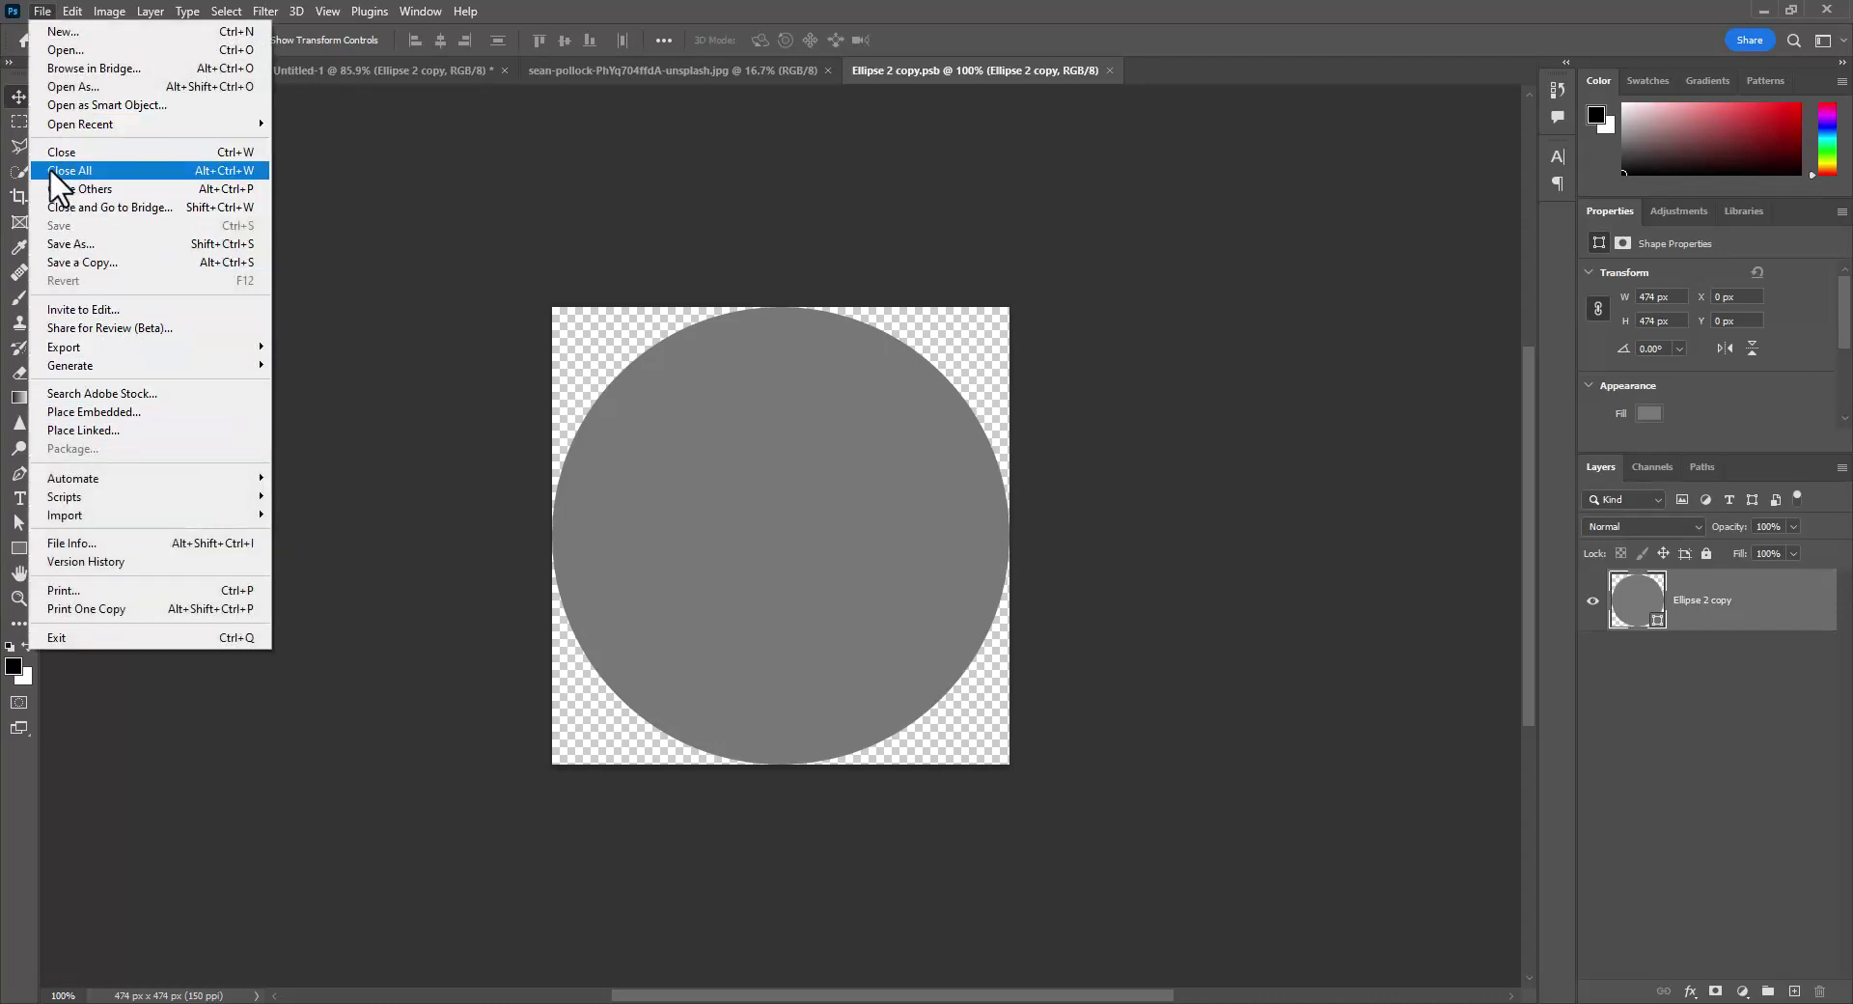
left_click(91, 46)
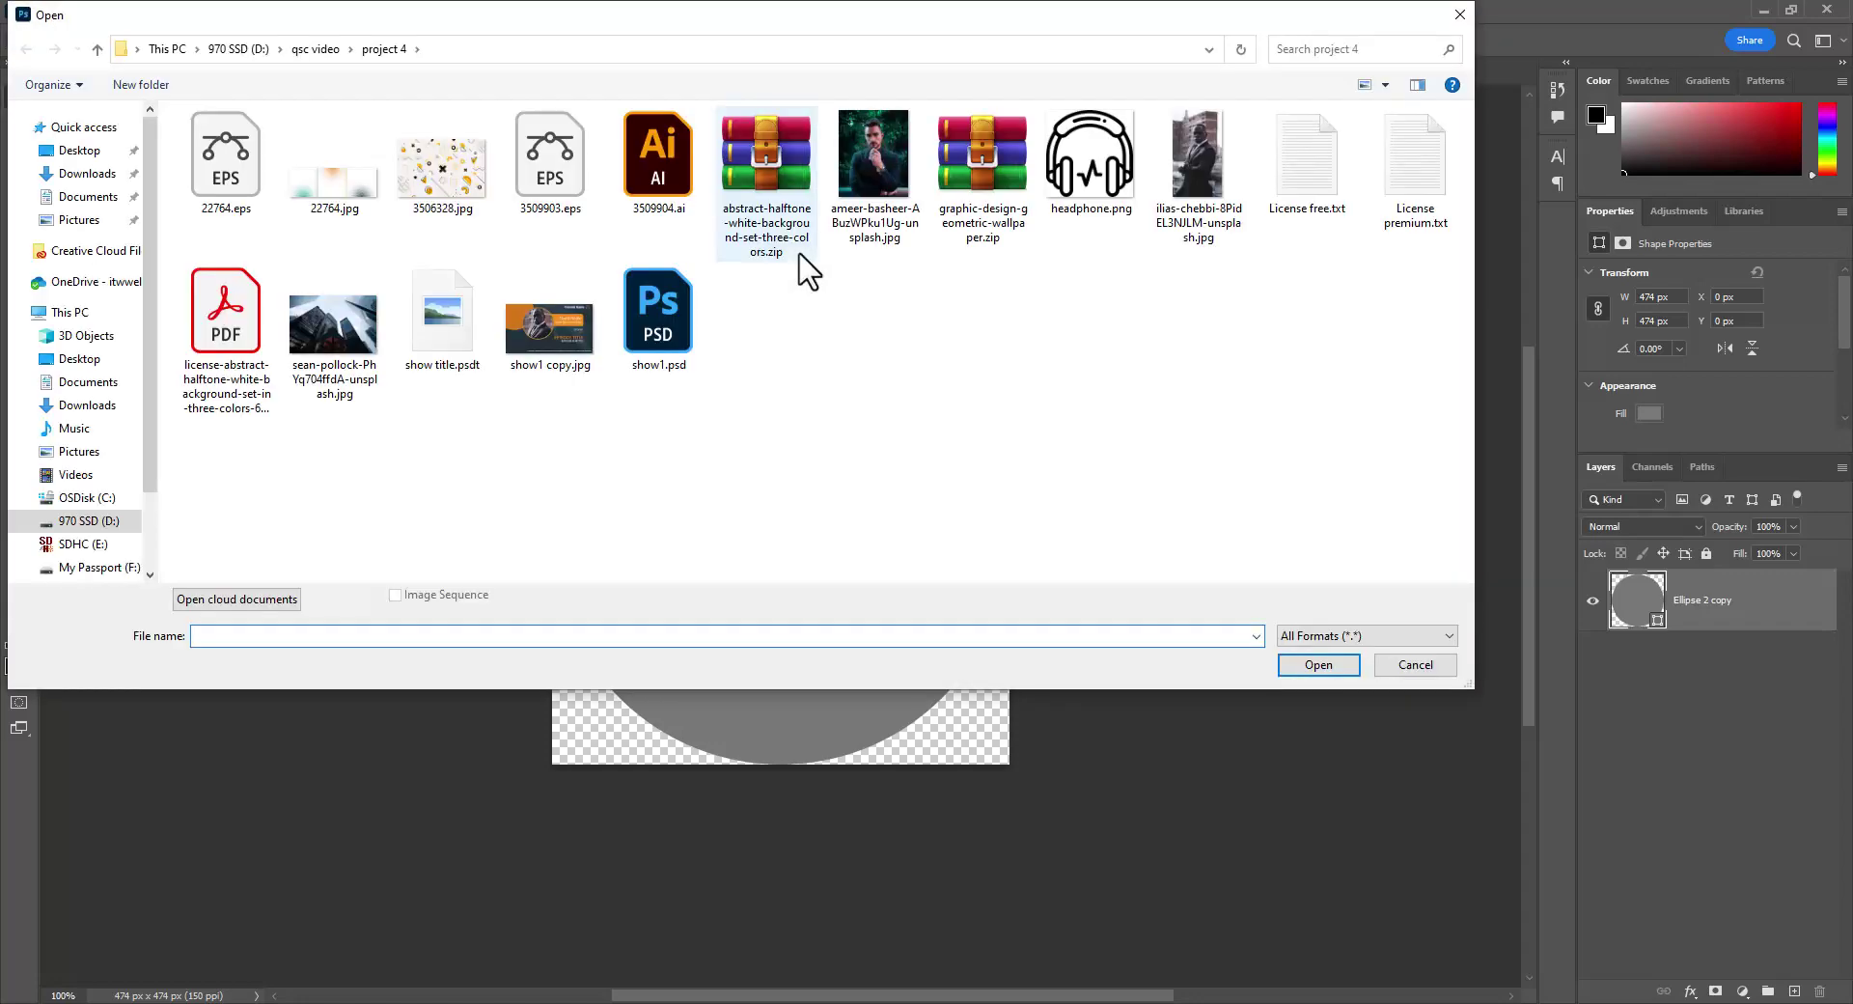
left_click(1200, 160)
left_click(1322, 664)
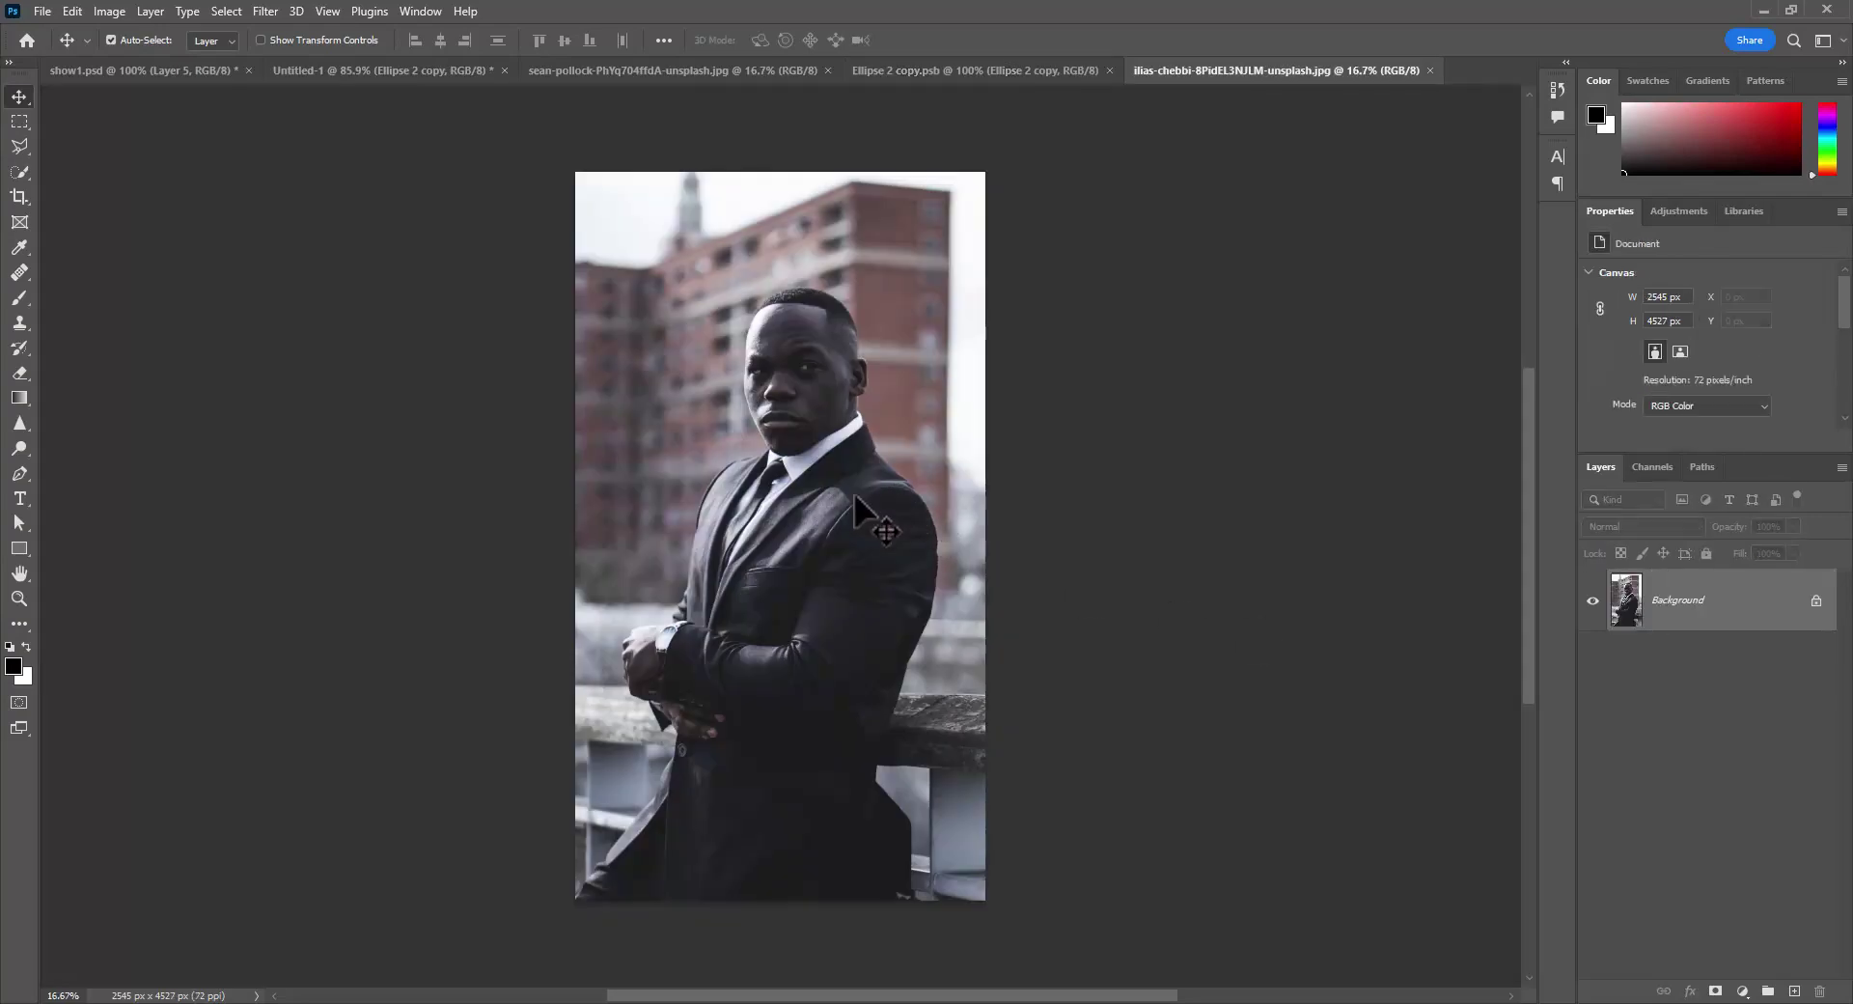
left_click(872, 69)
- Bring the portrait into the circle document, scale it to fit, and clip it to the grey circle
left_click_drag(801, 552, 799, 547)
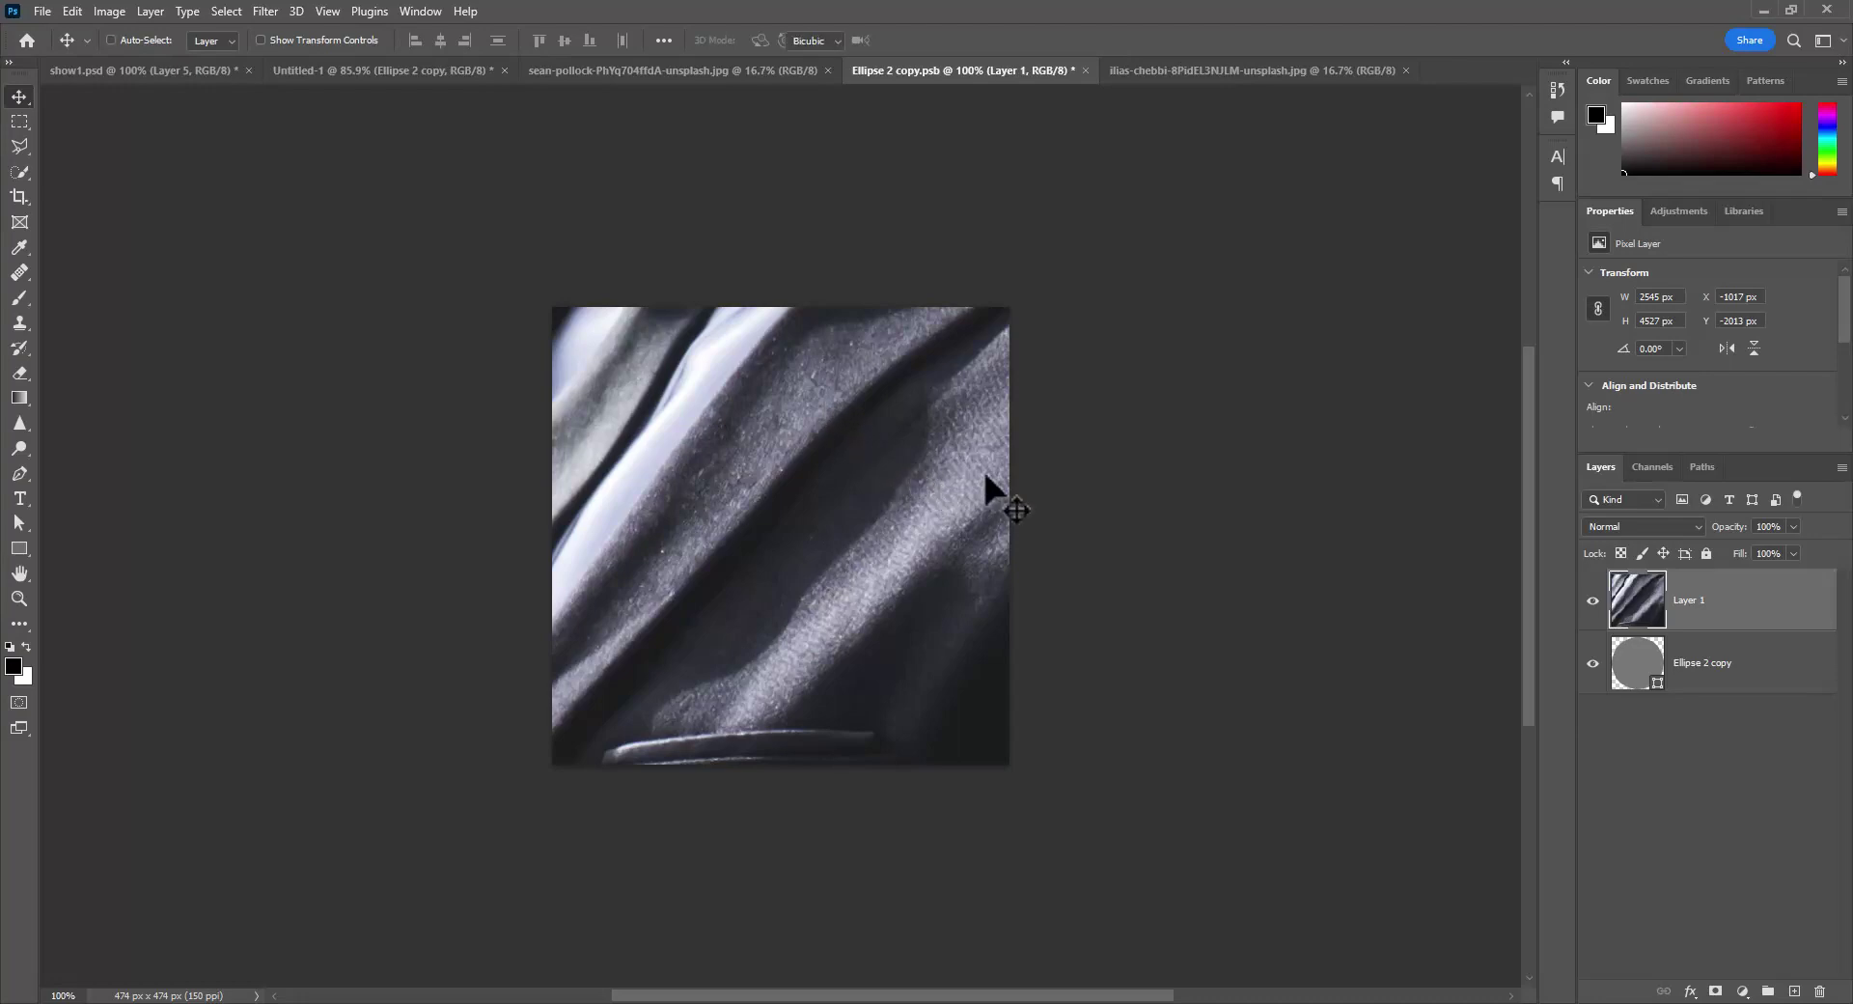
key("ctrl+t")
left_click_drag(1123, 469, 1012, 496, "ctrl")
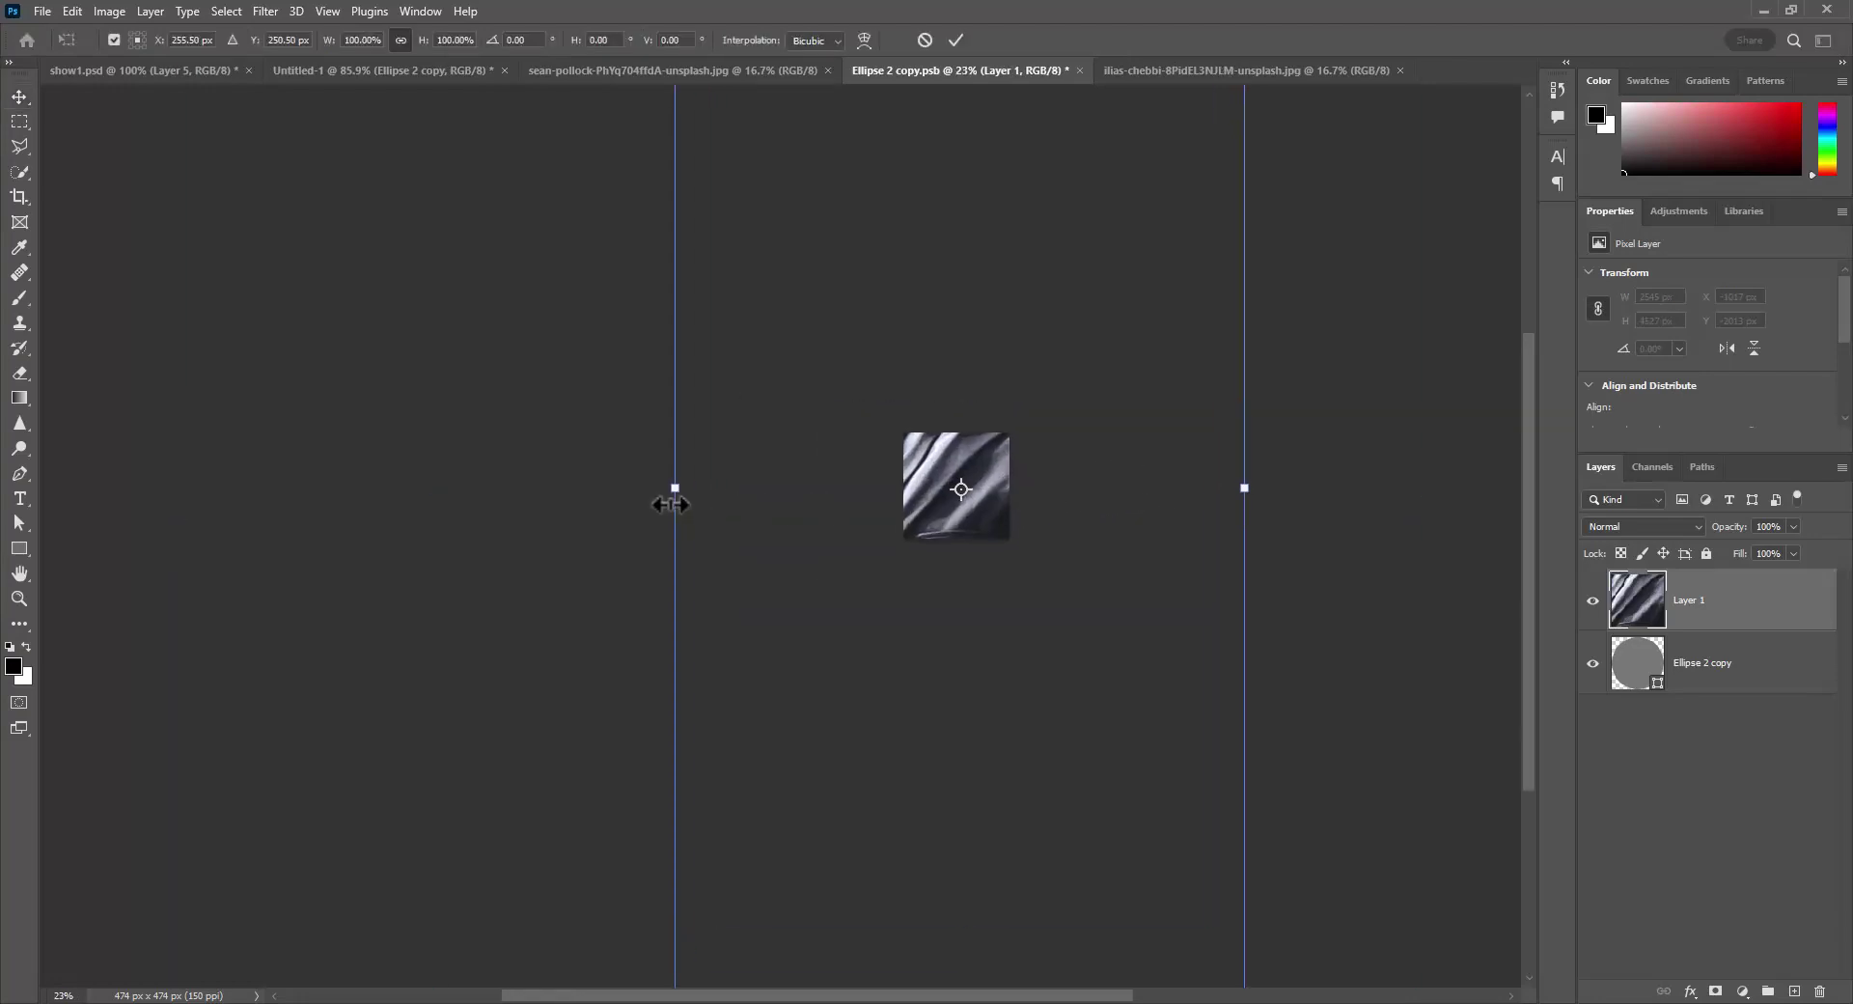
left_click_drag(678, 493, 992, 509, "alt")
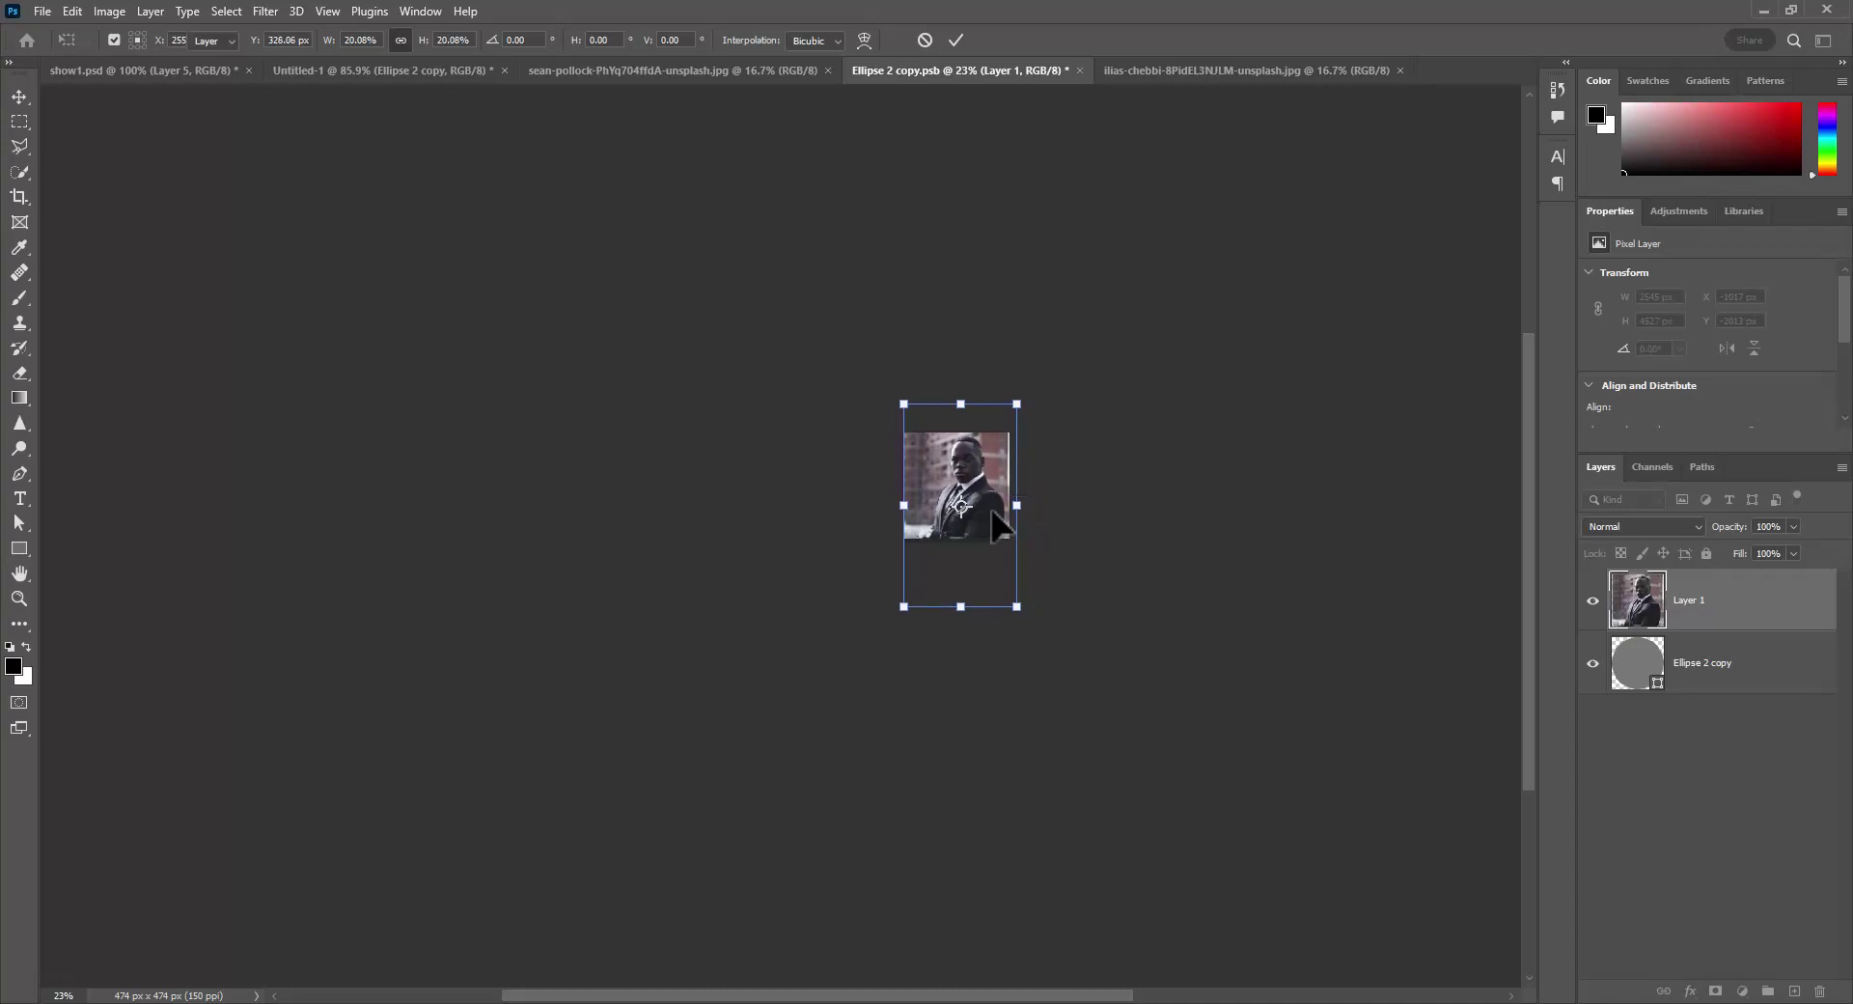
key("Return")
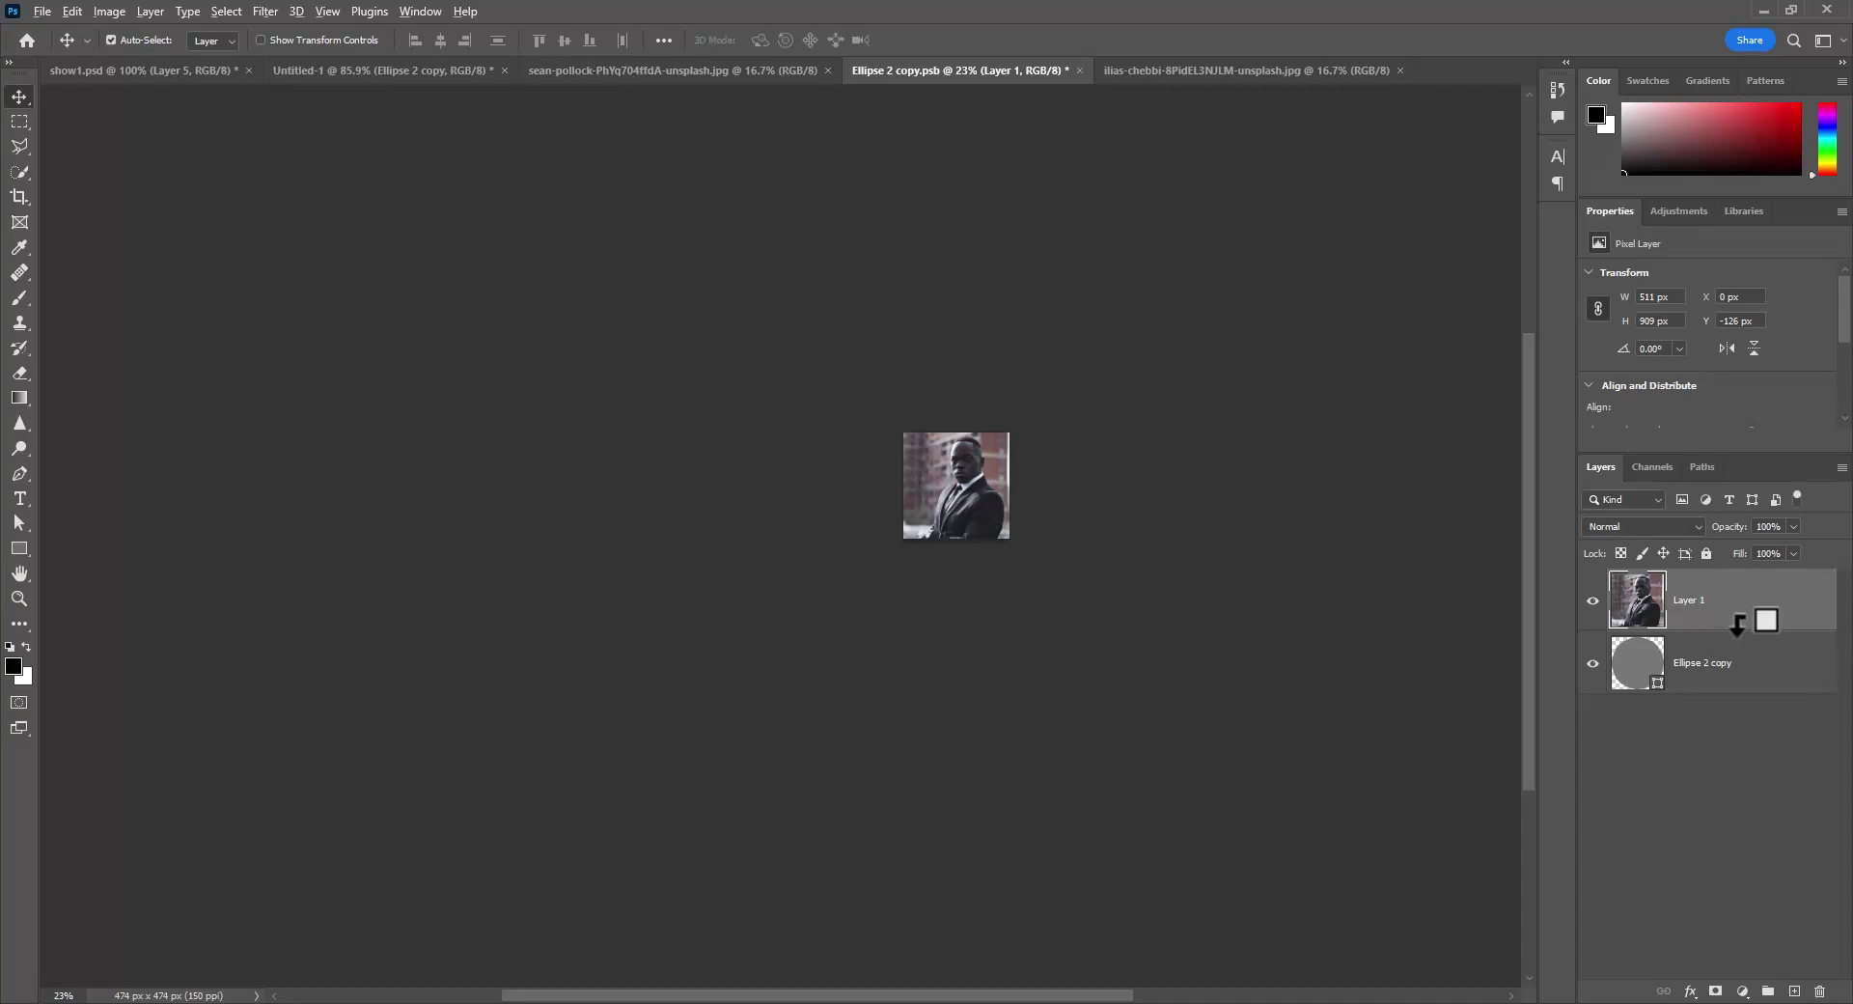
left_click(1737, 625, "alt")
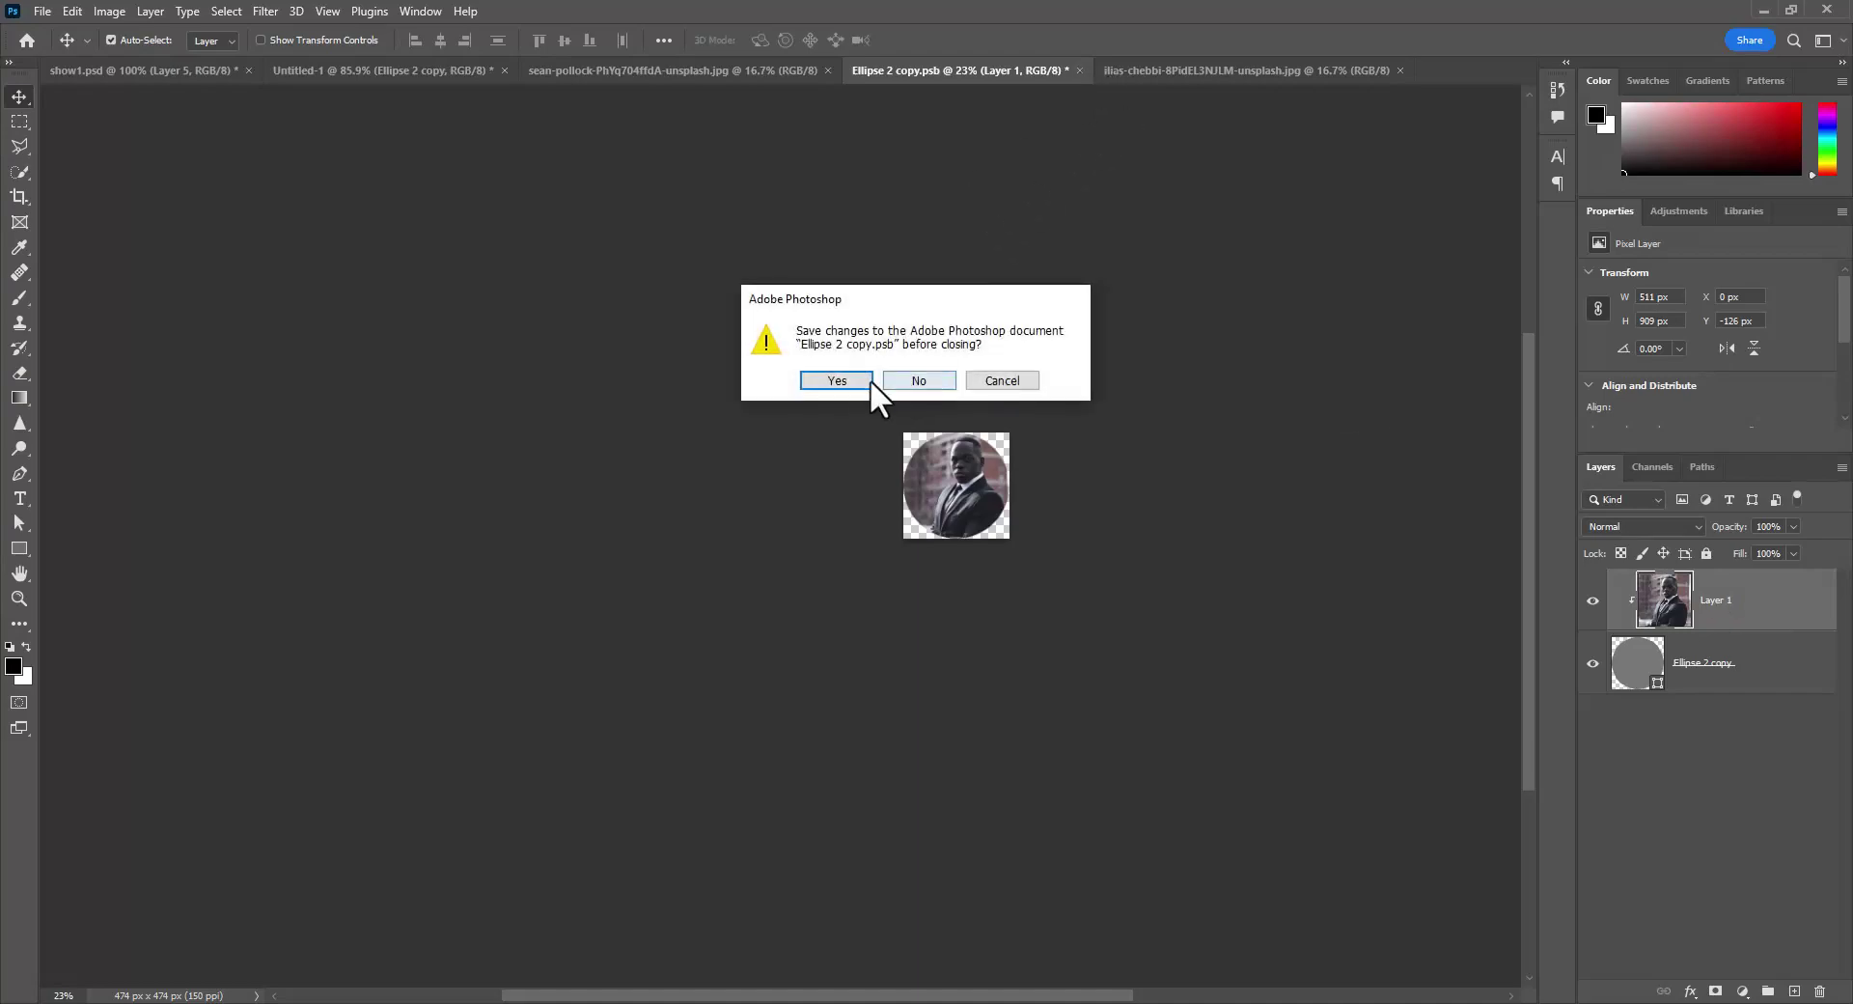
- Save the circle document and return to the Untitled-1 banner with the portrait contents closed
left_click(866, 382)
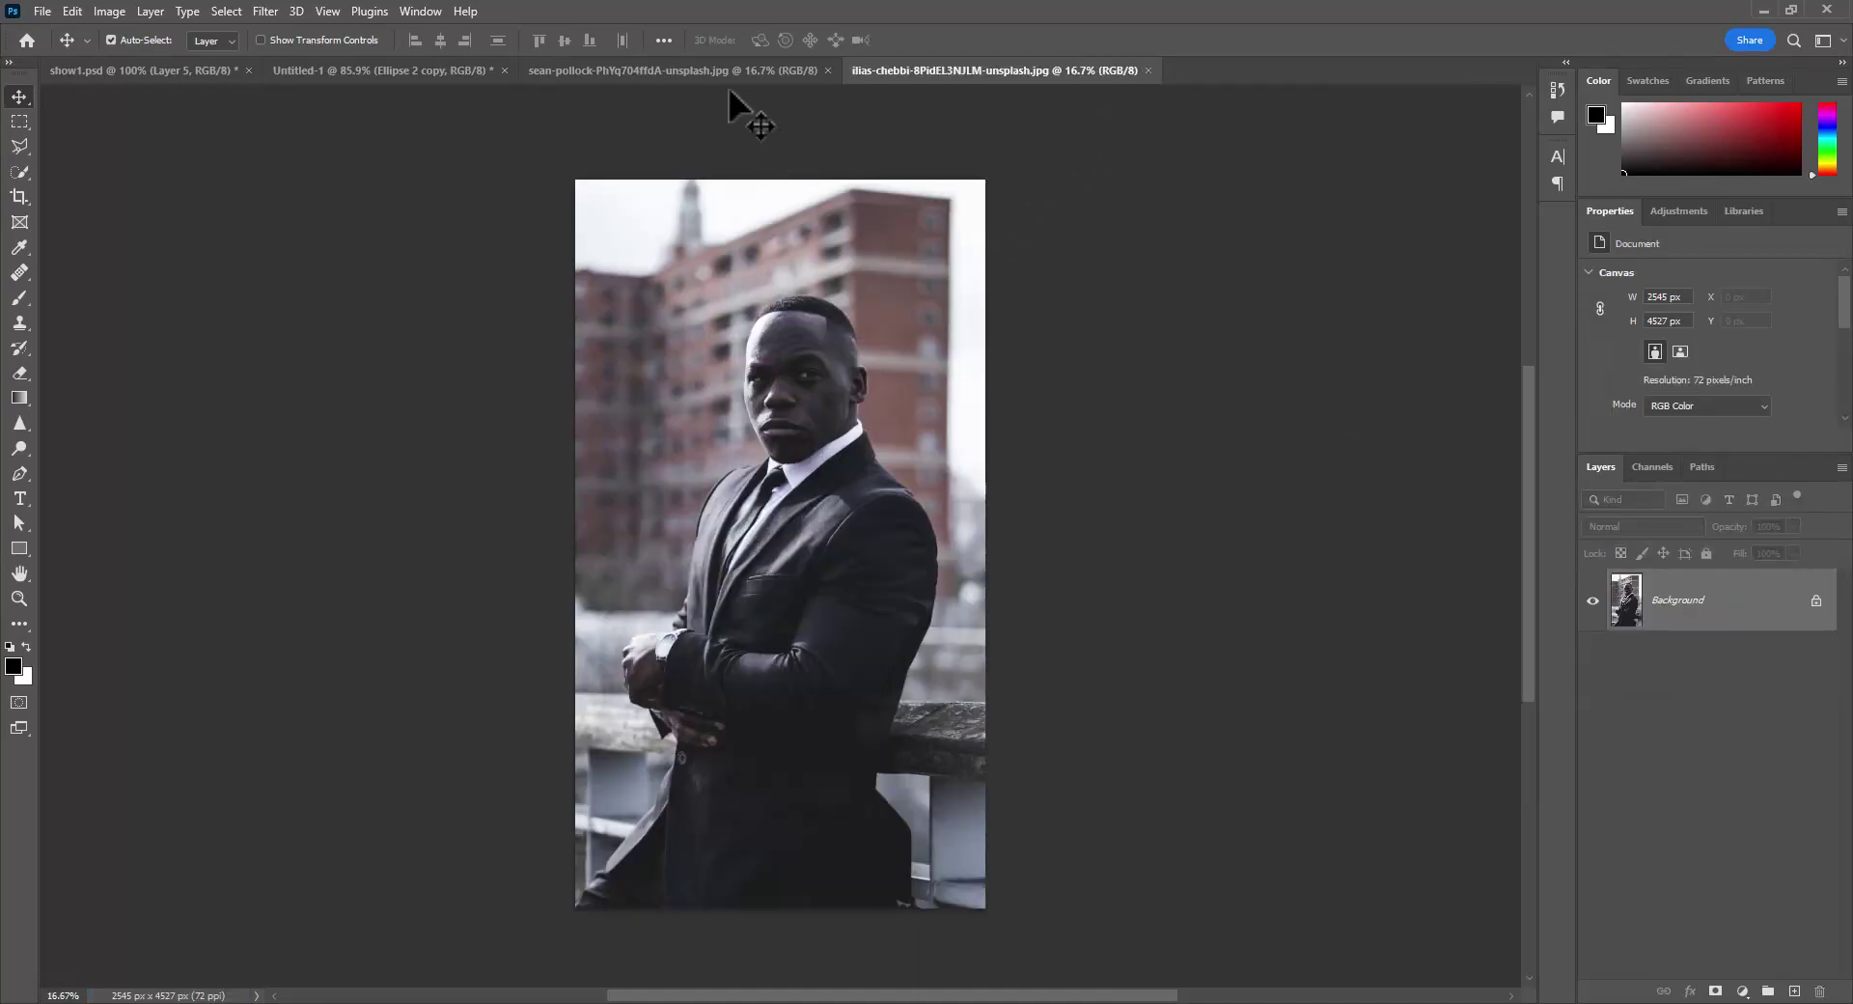
left_click(717, 72)
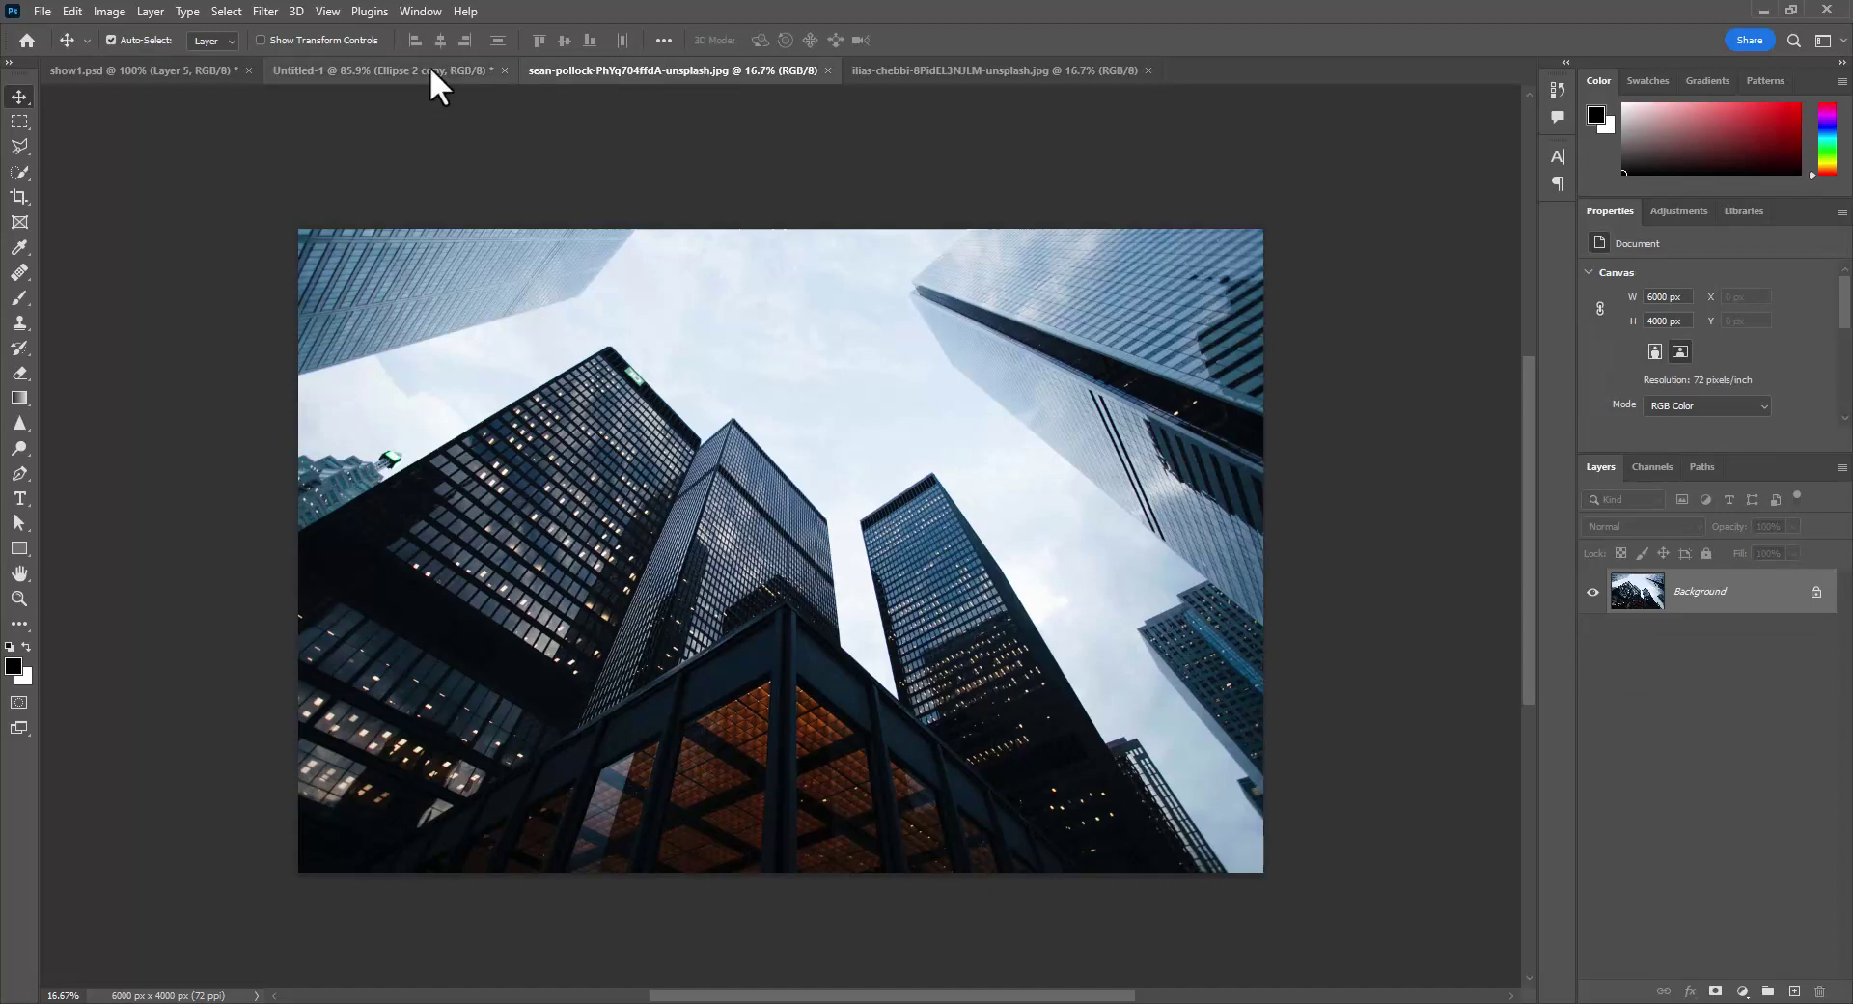
left_click(430, 70)
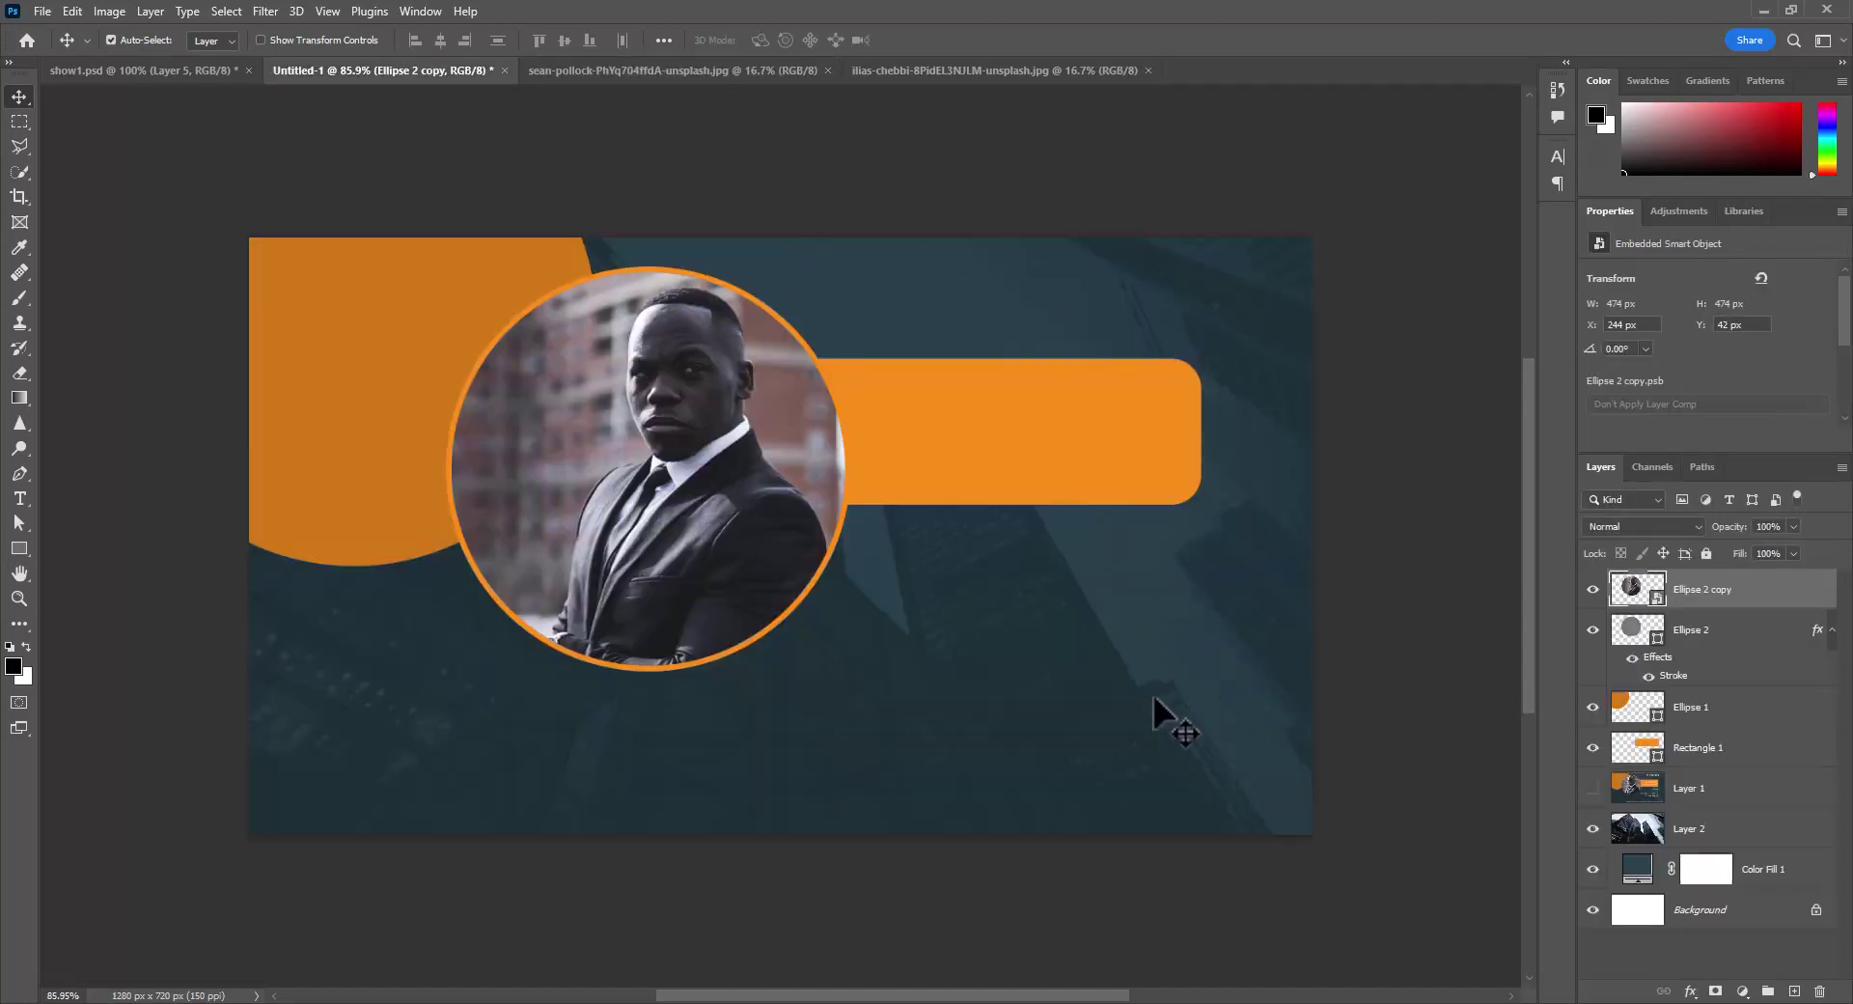
double_click(1635, 591)
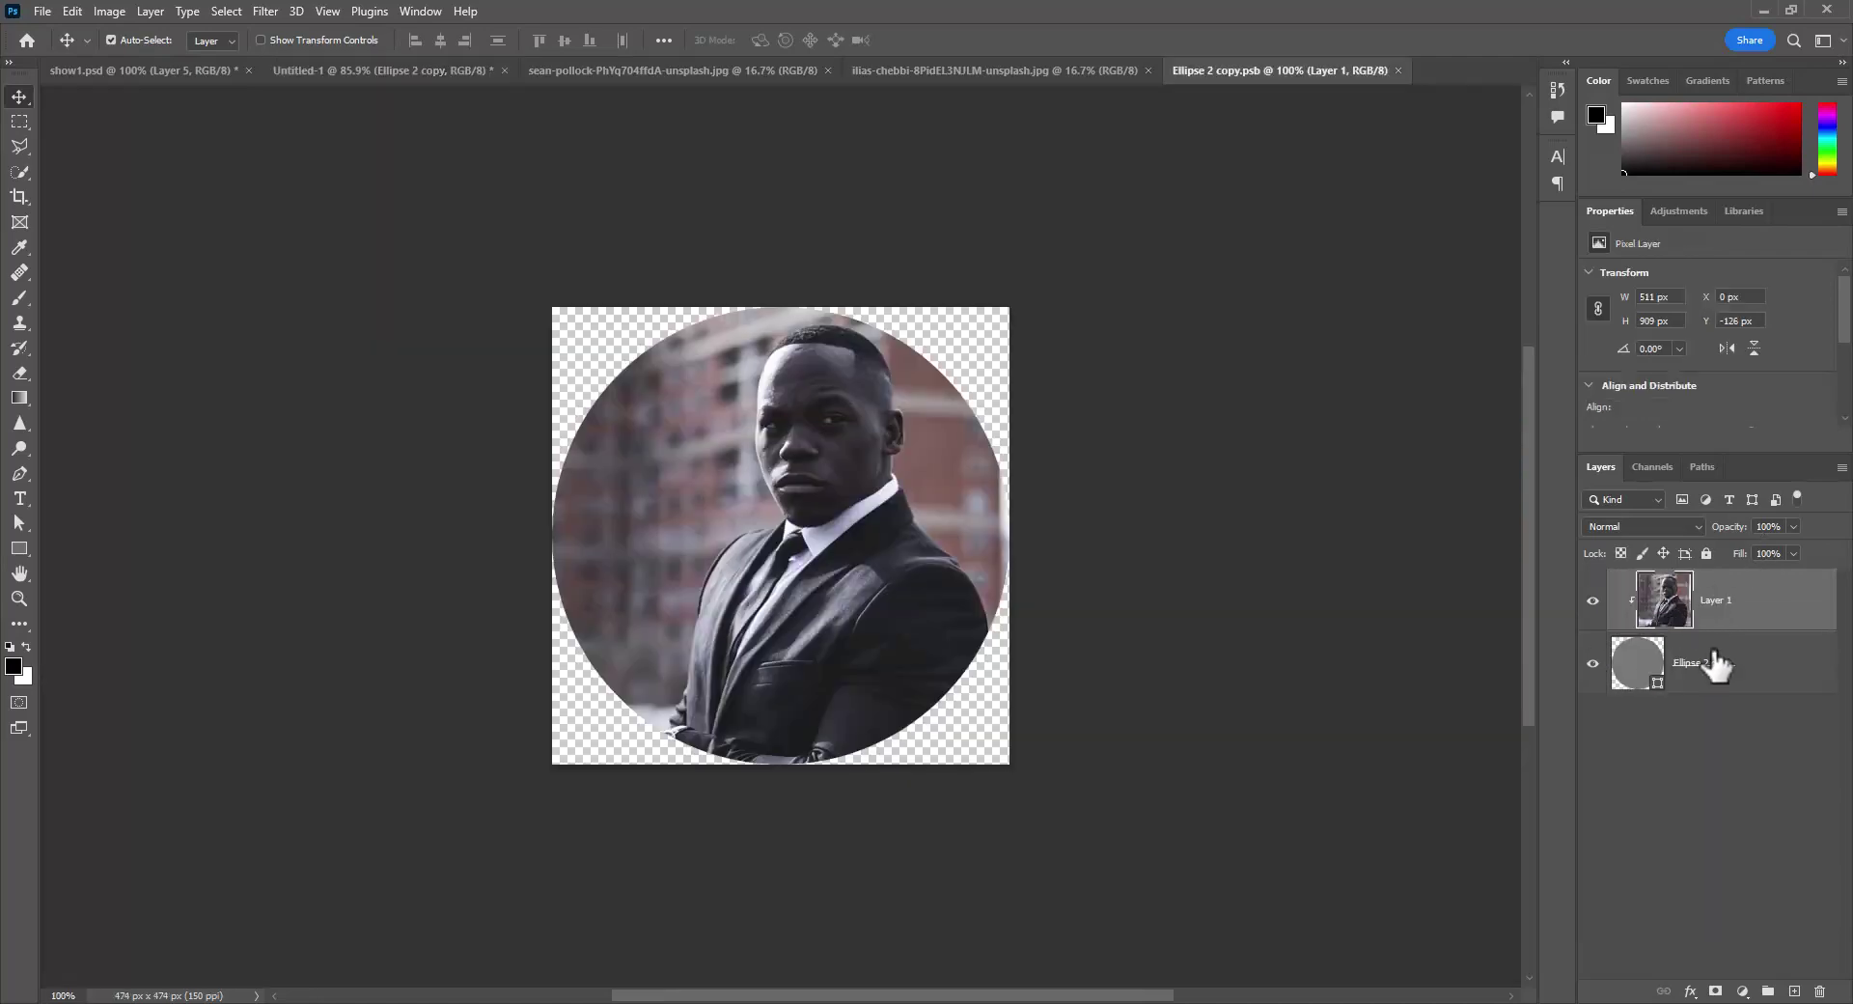
left_click(1397, 70)
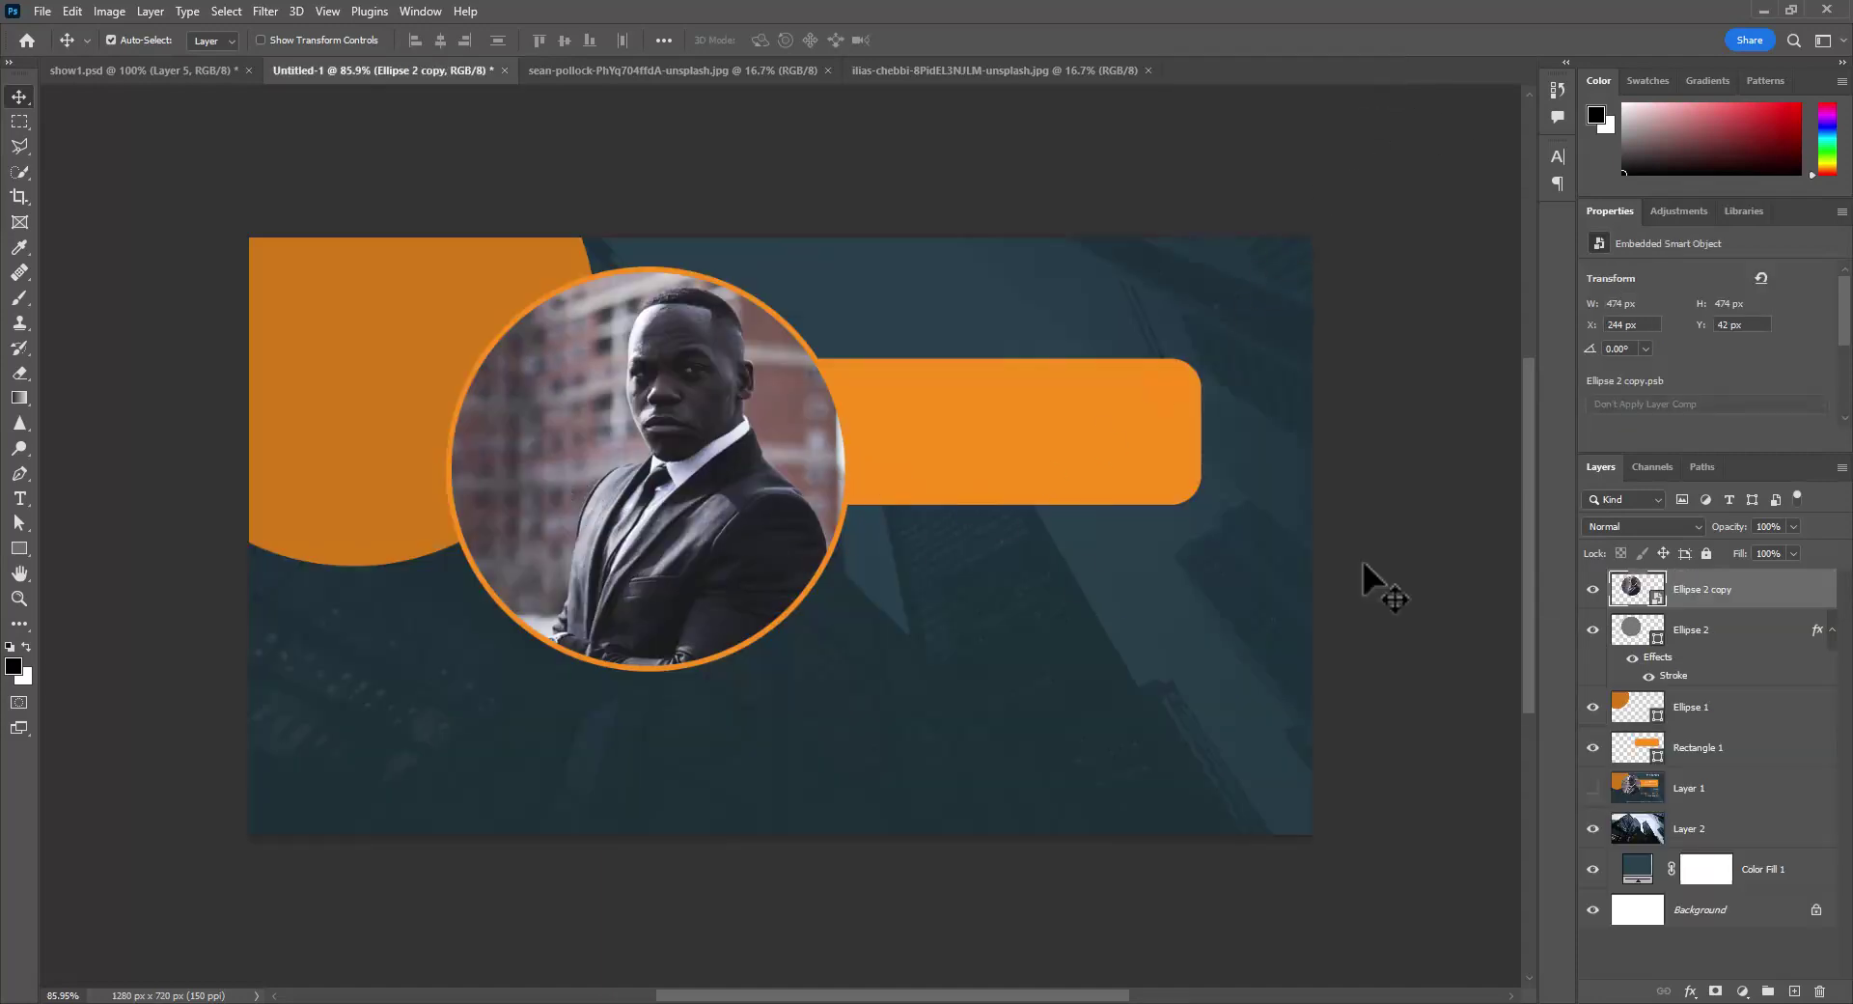
- Rename the Ellipse 2 copy layer to FEATURE IMAGE and give it an Orange colour label
double_click(1701, 591)
type("FEATURE IMAGE")
key("Return")
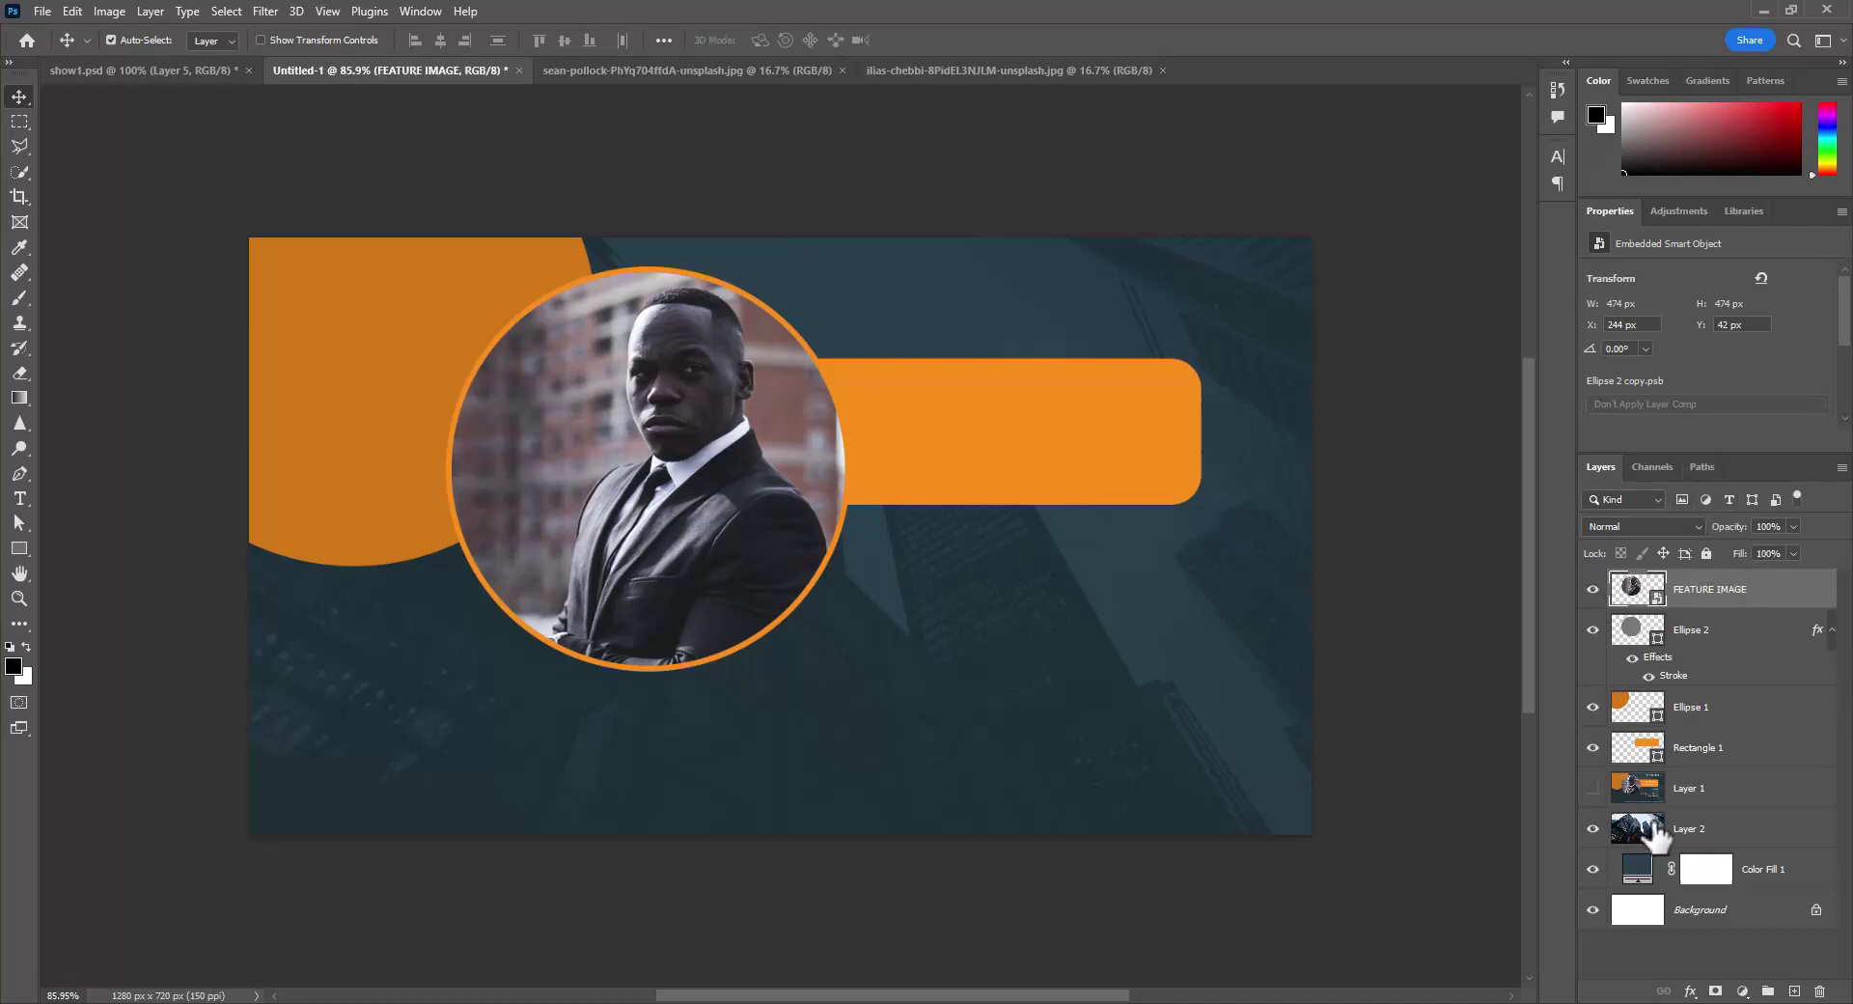
right_click(1774, 593)
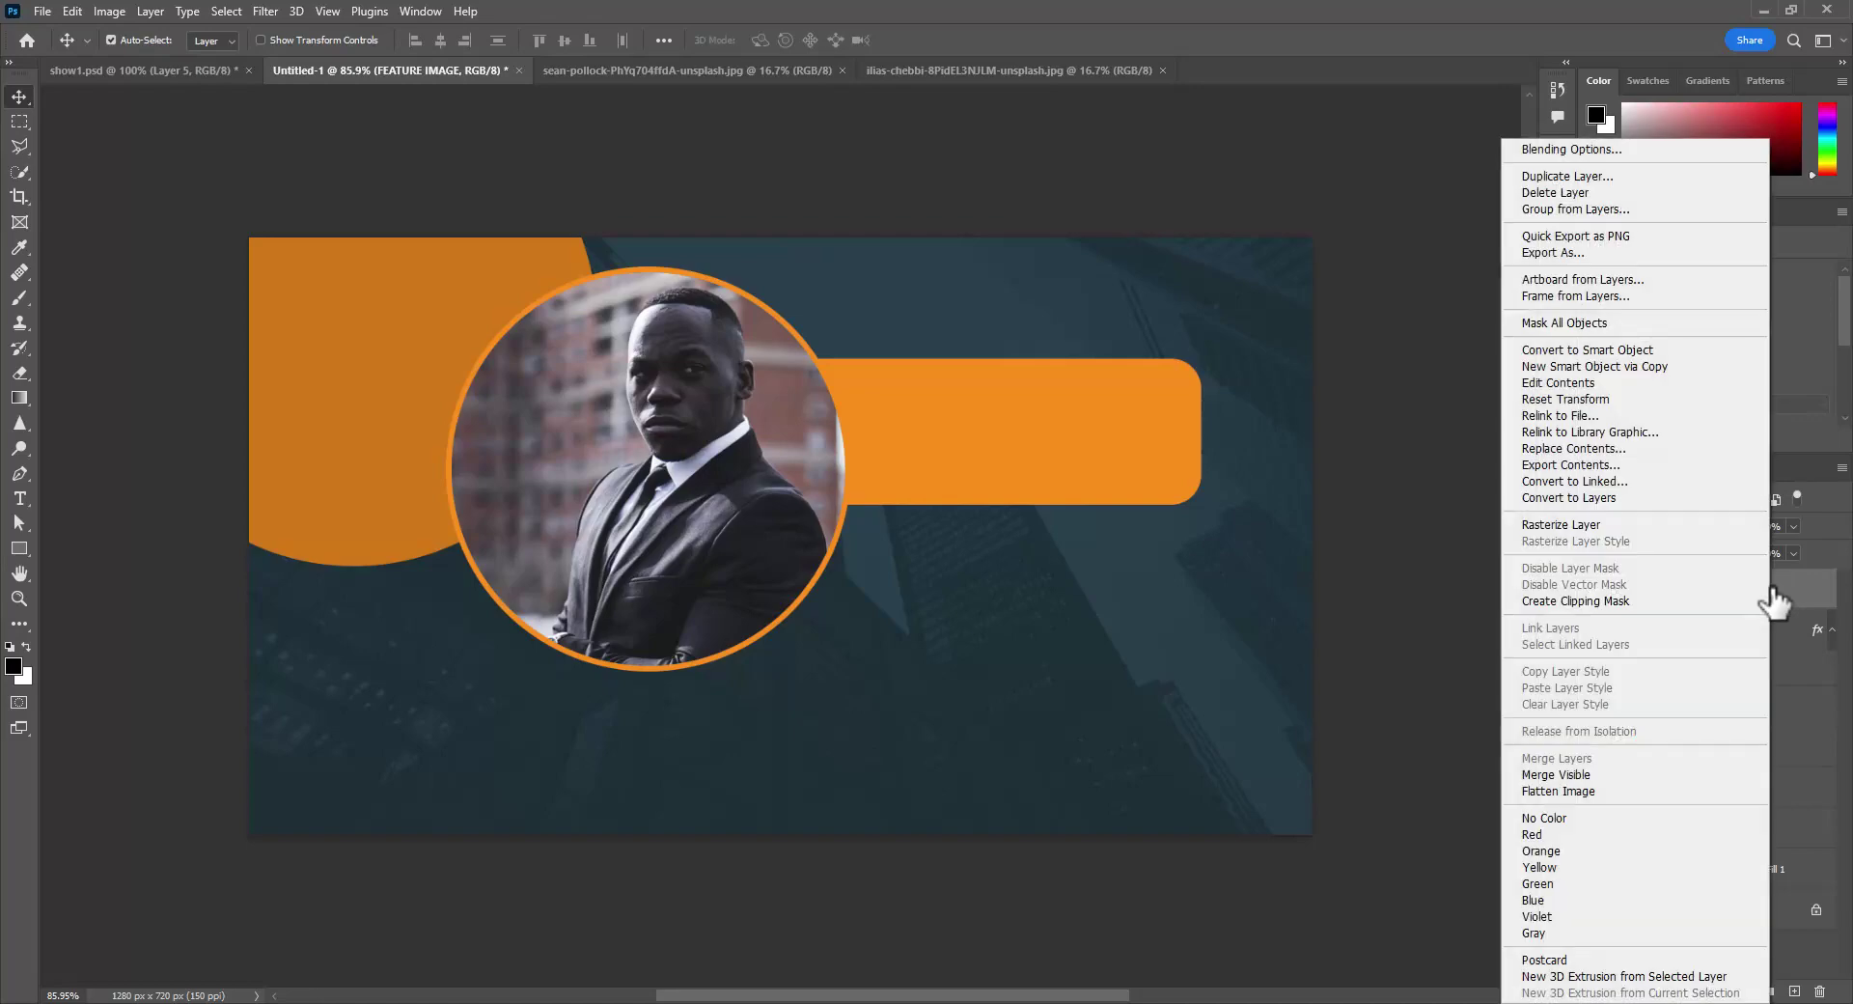
left_click(1550, 850)
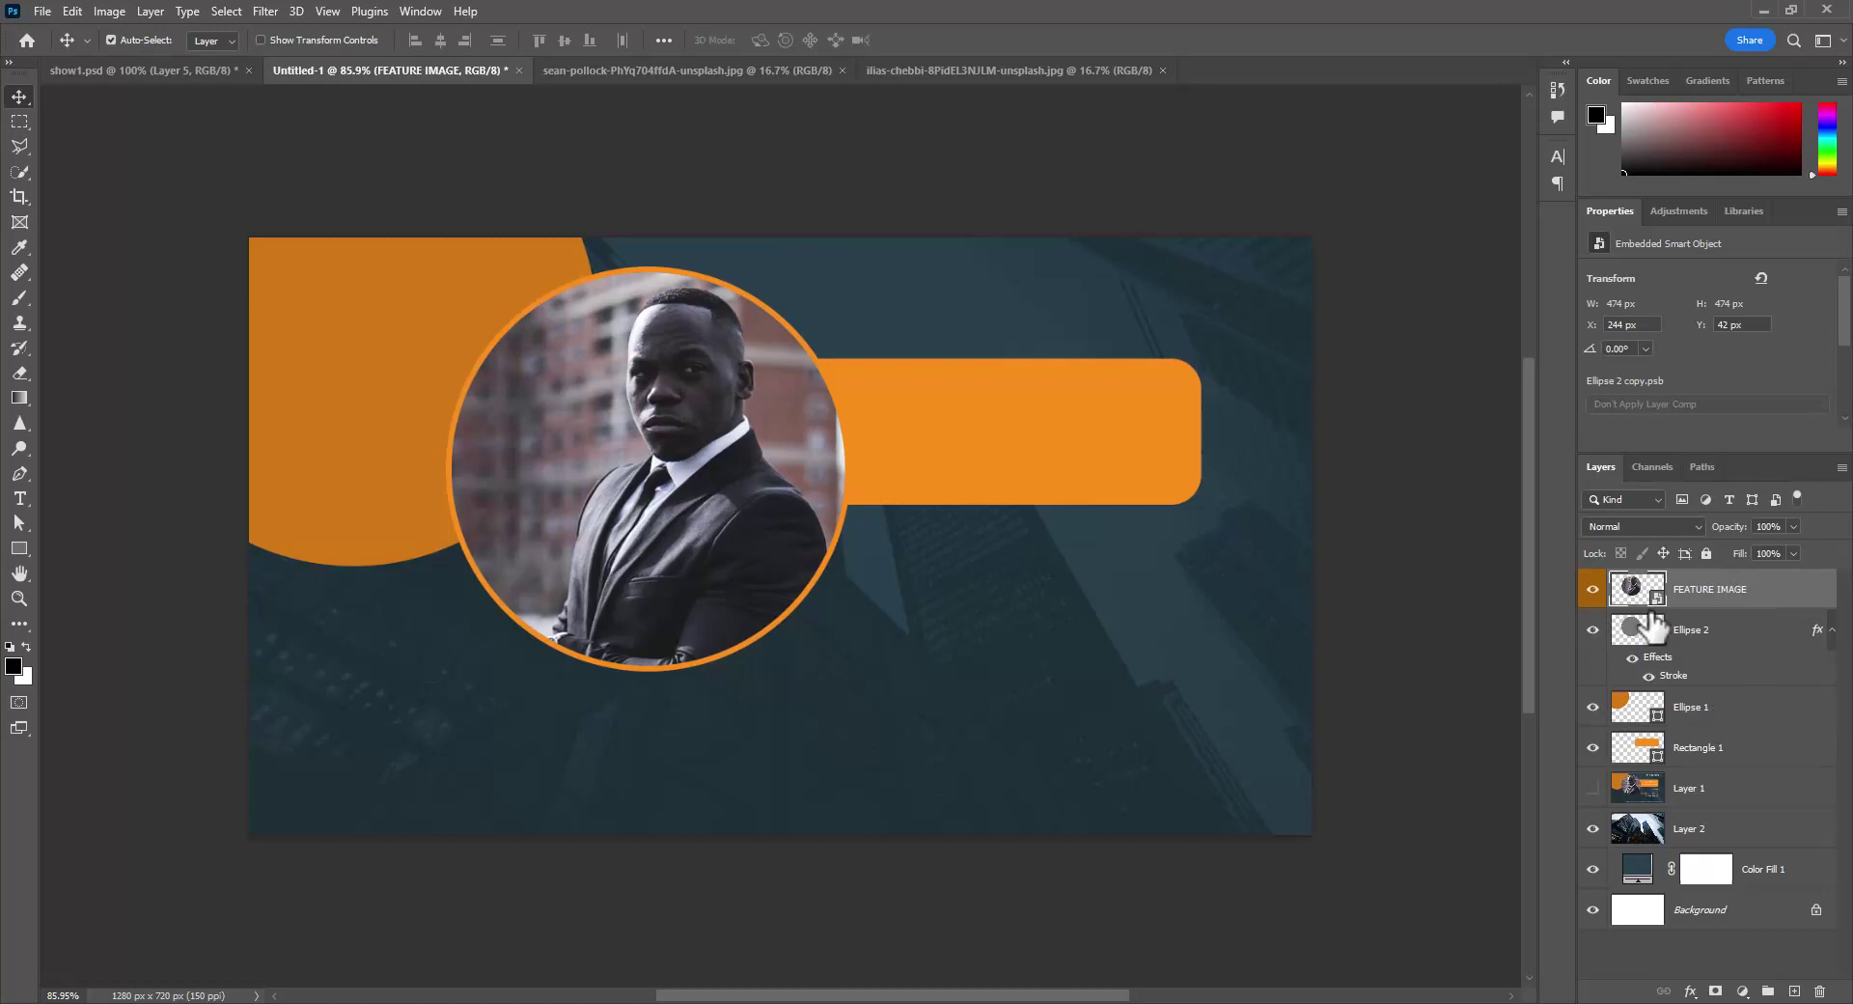
- Isolate the reference mockup and add a 30 pt Guest Name text layer over its heading
left_click(1592, 790, "alt")
left_click(19, 498)
left_click(905, 419)
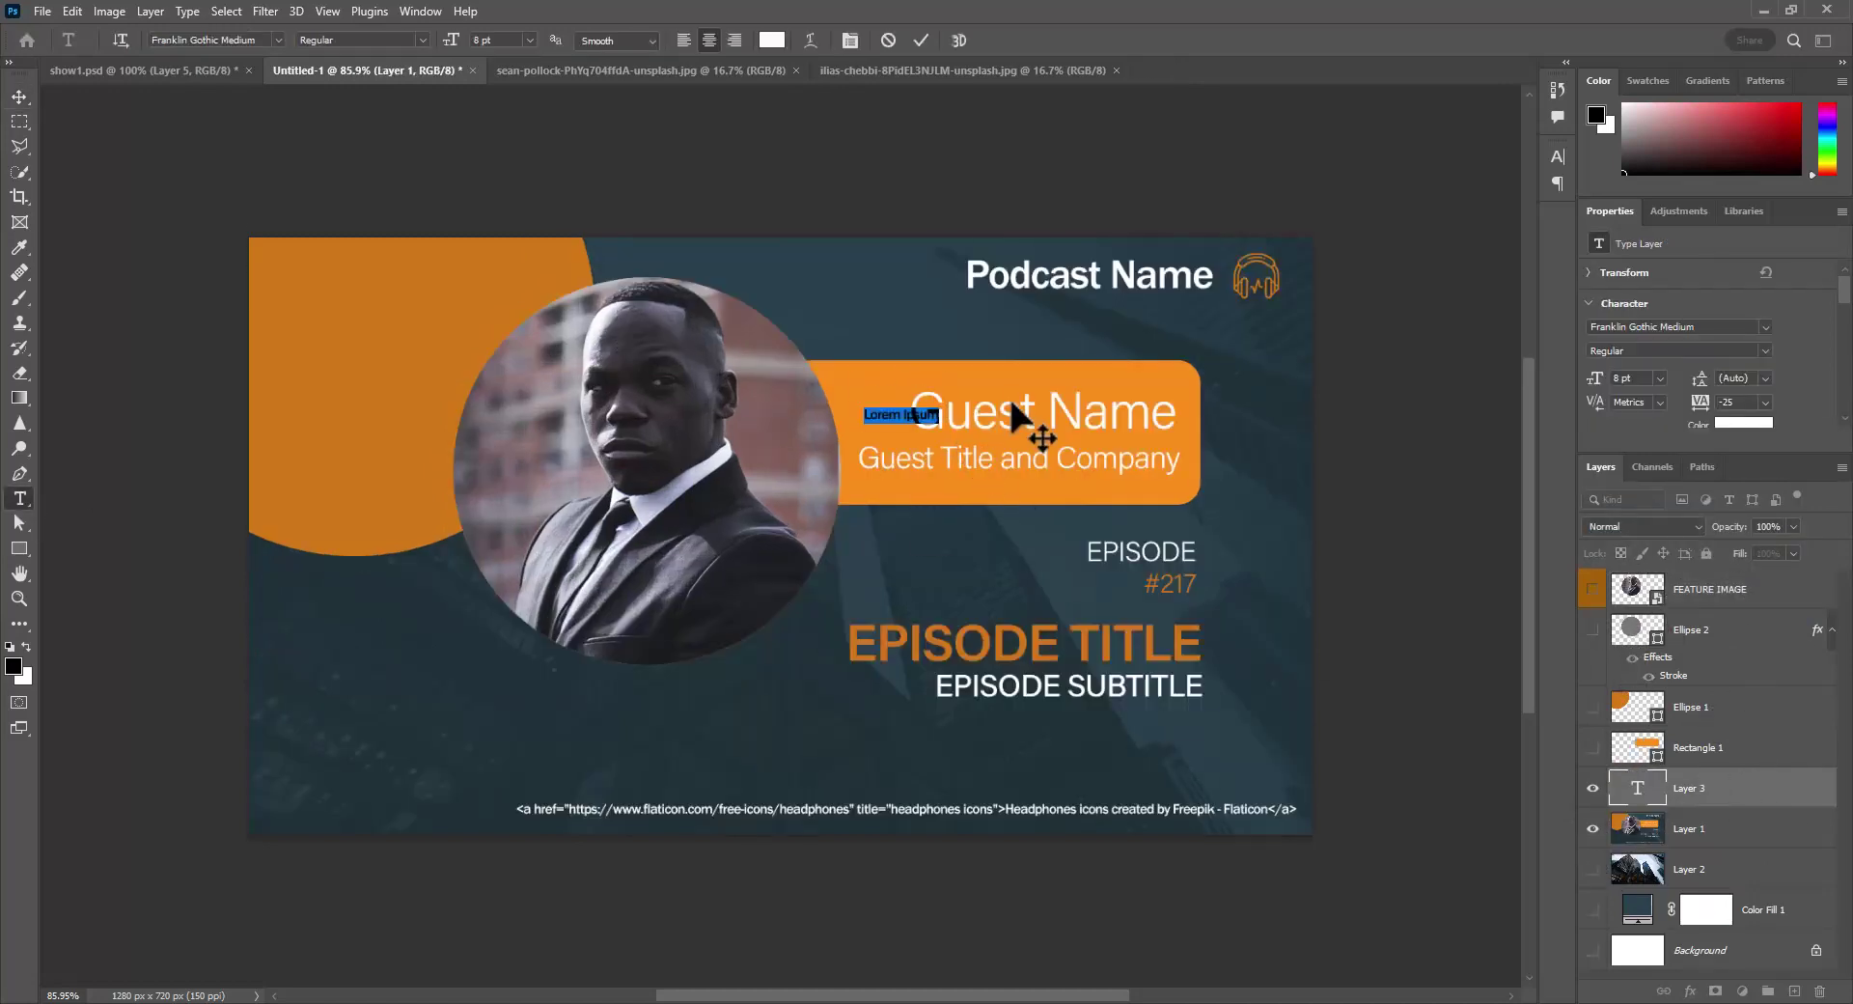
type("Guest Name")
key("ctrl+a")
left_click(851, 41)
left_click_drag(1340, 208, 1360, 209)
left_click_drag(1017, 452, 1153, 460)
left_click(1418, 208)
left_click(1390, 385)
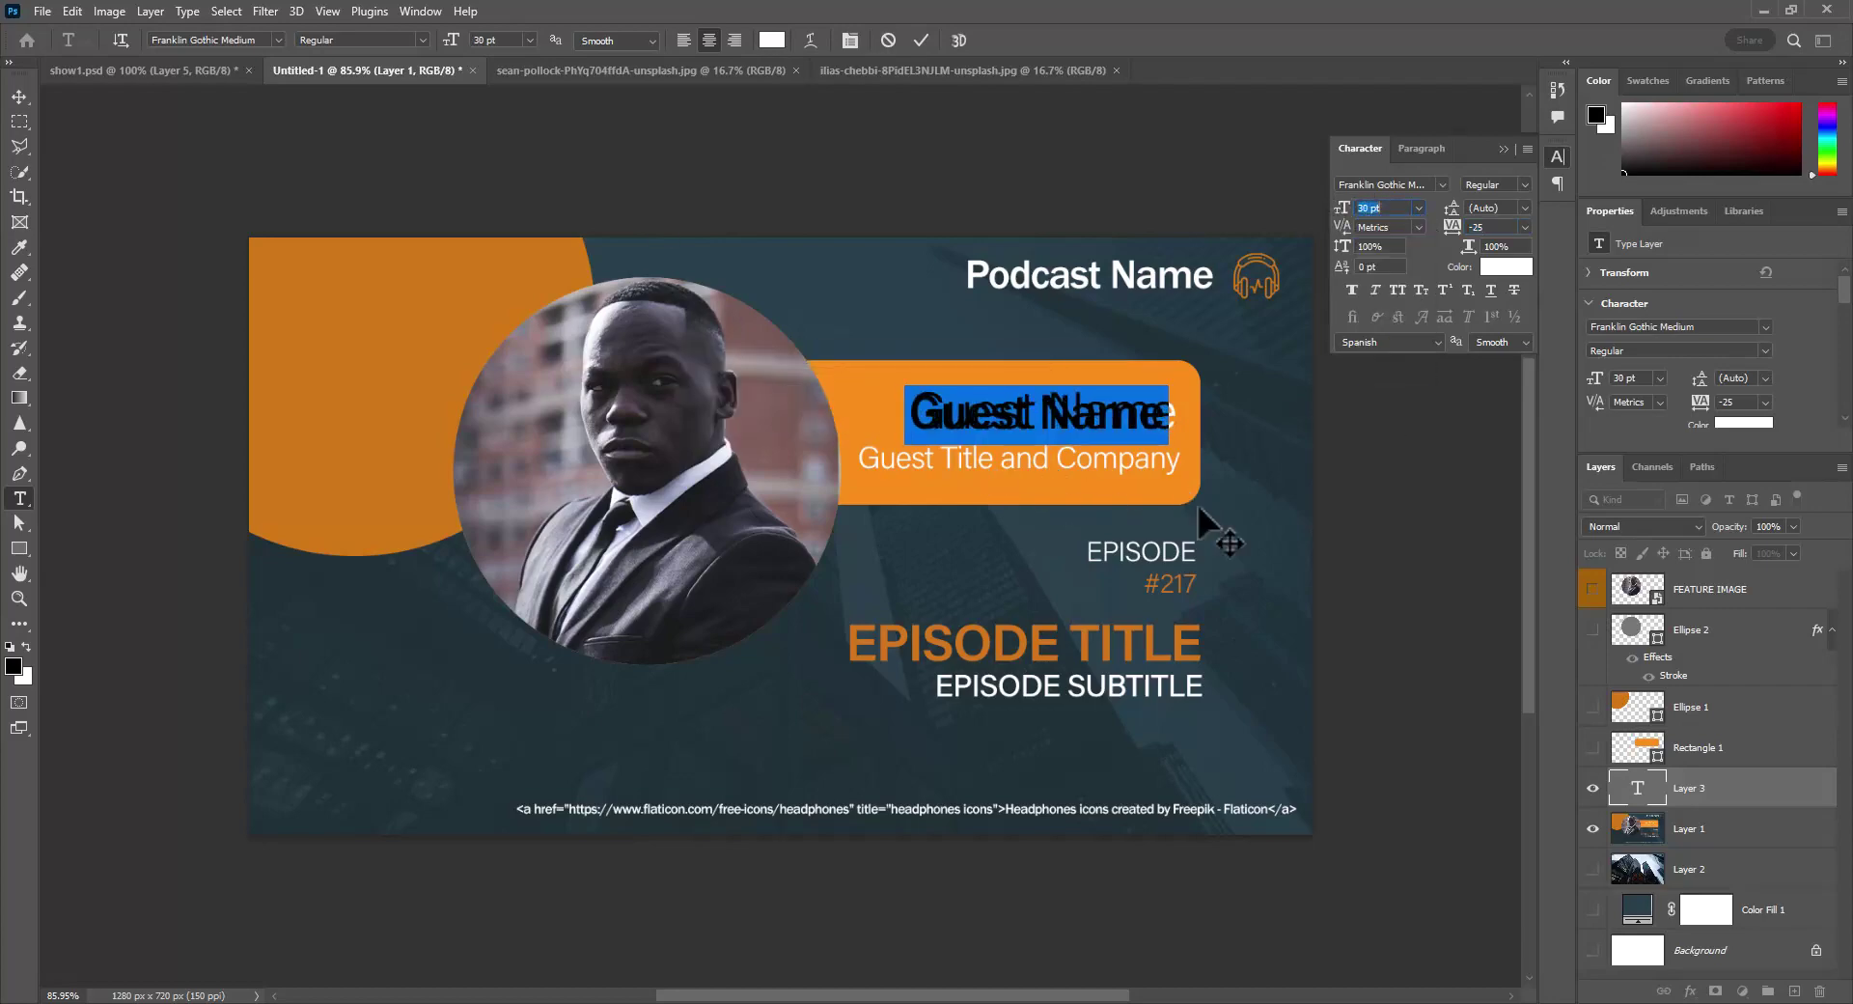
left_click(1202, 506)
- Add the Guest Title and Company line in ITCFranklinGothic LT Pro, 21 pt, on the orange bar
left_click(883, 453)
type("tle and Company")
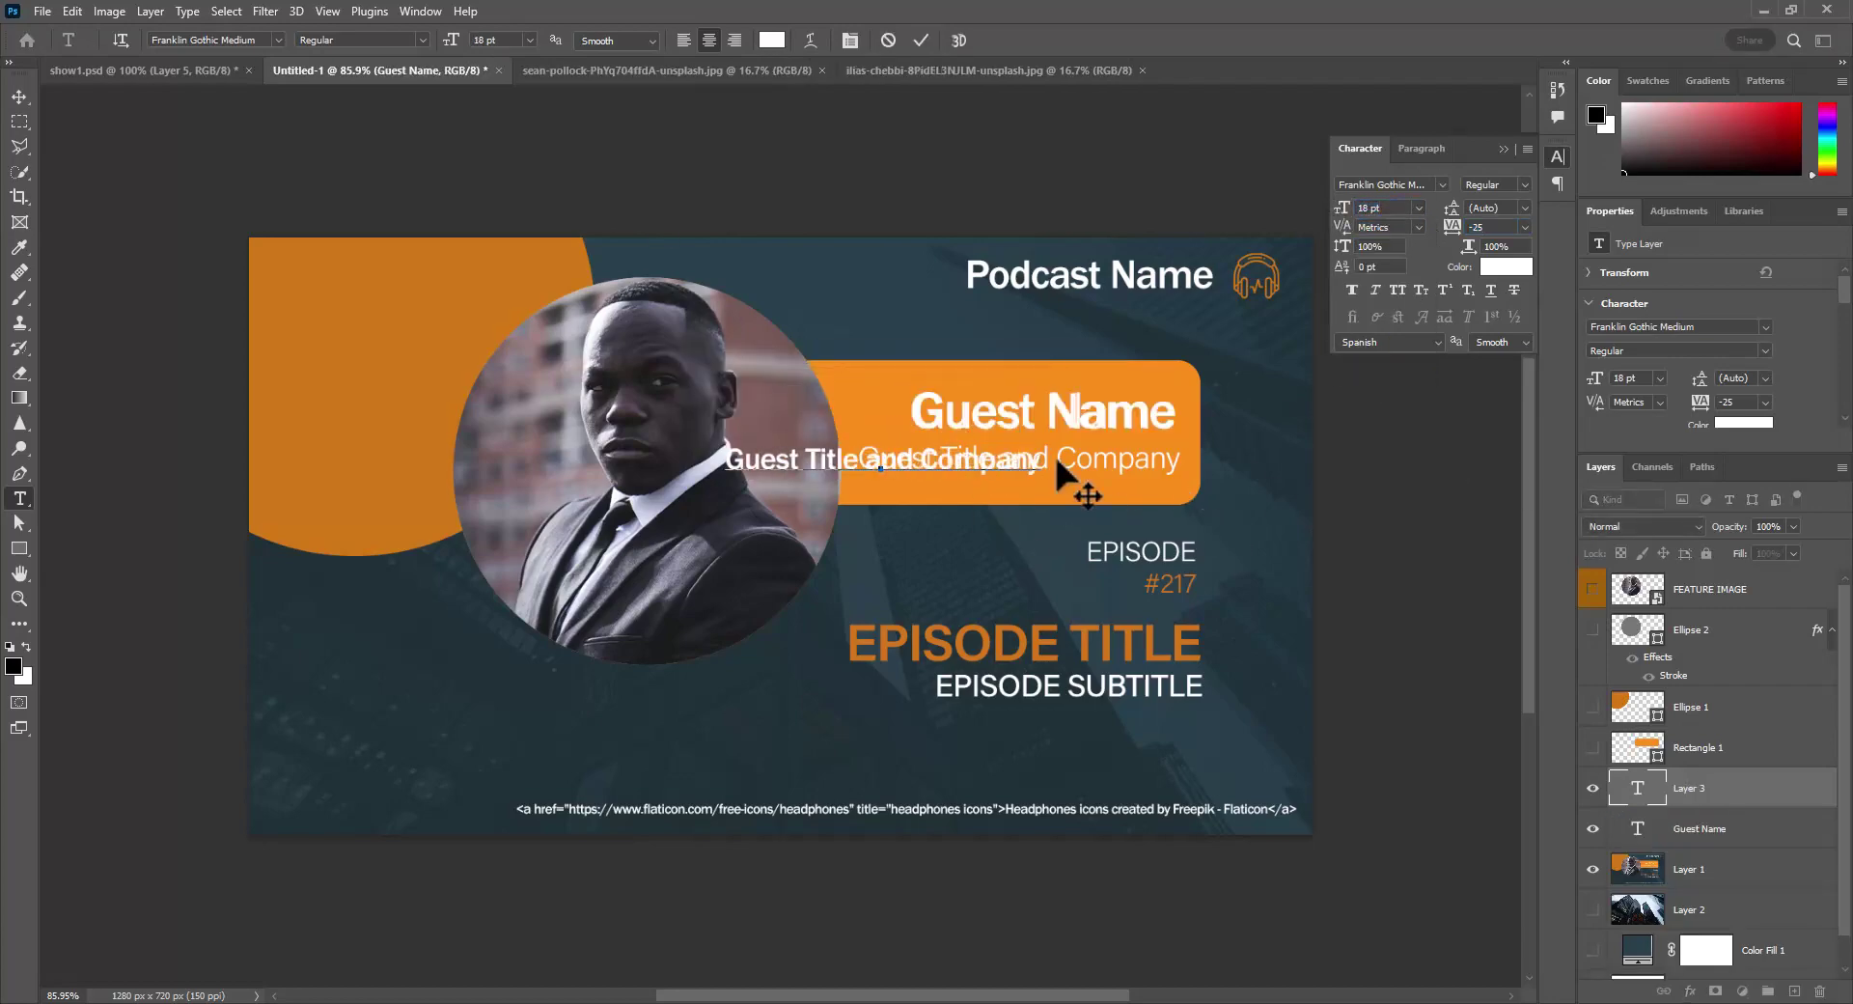
key("ctrl+a")
left_click(1442, 185)
left_click(1435, 278)
left_click_drag(1031, 499, 1147, 501)
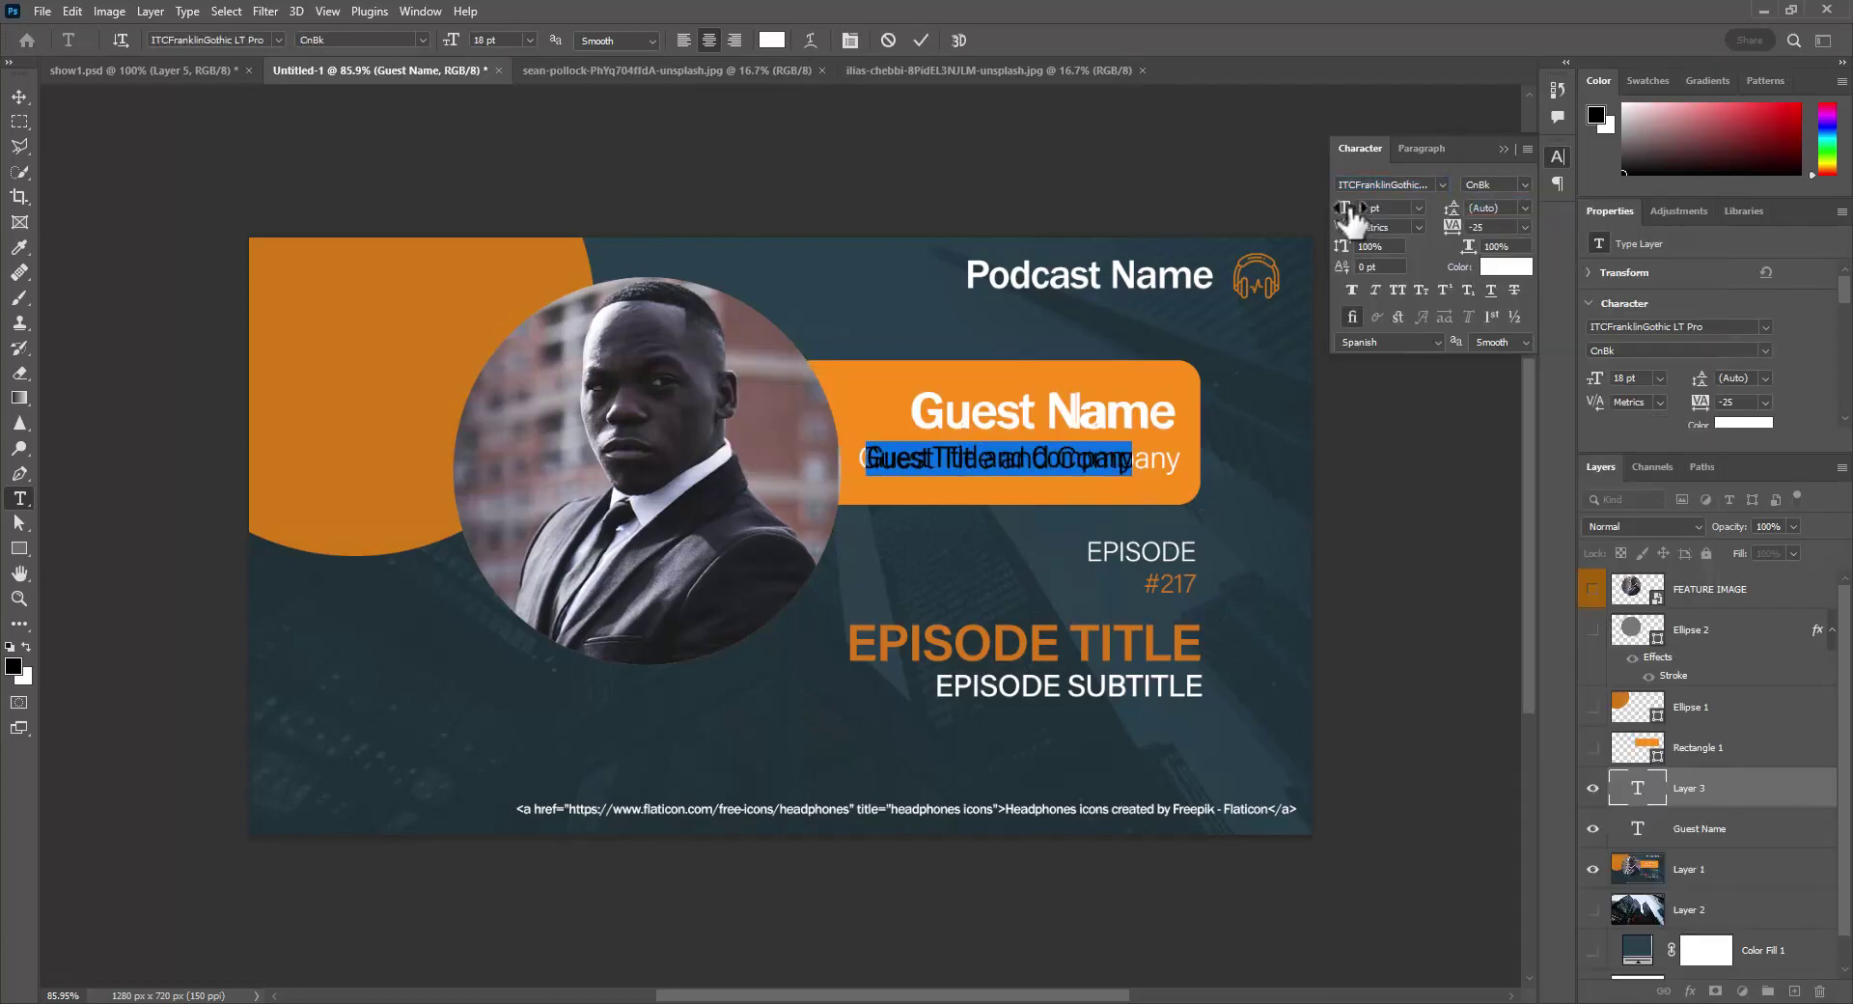
left_click_drag(1344, 209, 1350, 212)
left_click_drag(1202, 554, 1233, 655)
left_click(1698, 793)
- Add an 18 pt EPISODE text layer over the mockup's label
left_click(1106, 550)
type("EPISODE")
key("ctrl+a")
left_click(1419, 208)
left_click(1380, 350)
left_click(1149, 699)
- Add a #217 episode number text layer coloured orange
left_click(1172, 601)
type("#217")
key("ctrl+a")
left_click(1505, 269)
left_click(1576, 178)
left_click(1734, 803)
- Start the episode title layer with the CnDm font style, 0 tracking and 24 pt size
left_click(855, 649)
left_click(1525, 185)
left_click(1525, 265)
left_click(1524, 228)
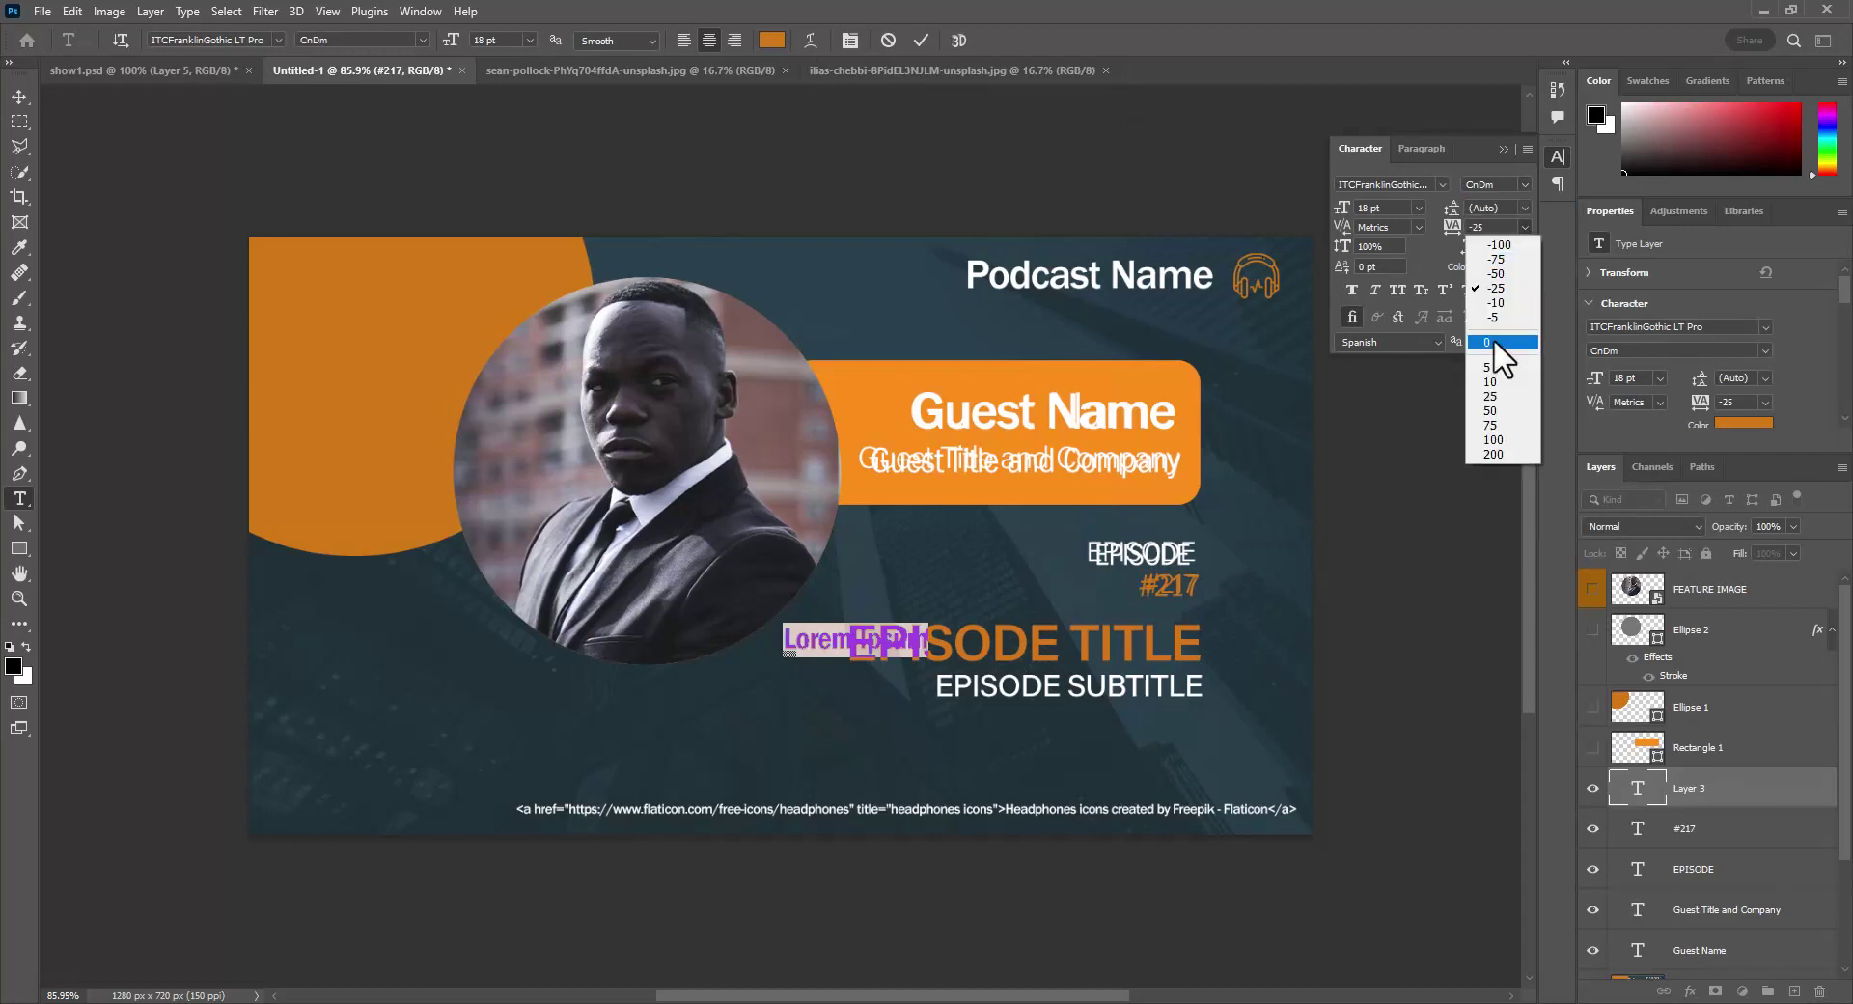
left_click(1492, 338)
left_click(1419, 208)
left_click(1393, 380)
- Type EPISODE TITLE, enlarge it to 36 pt with 25 tracking, and align it with the mockup
type("epi")
key("BackSpace")
key("BackSpace")
key("BackSpace")
type("EPISODE TITLE")
left_click_drag(1138, 704, 1242, 712)
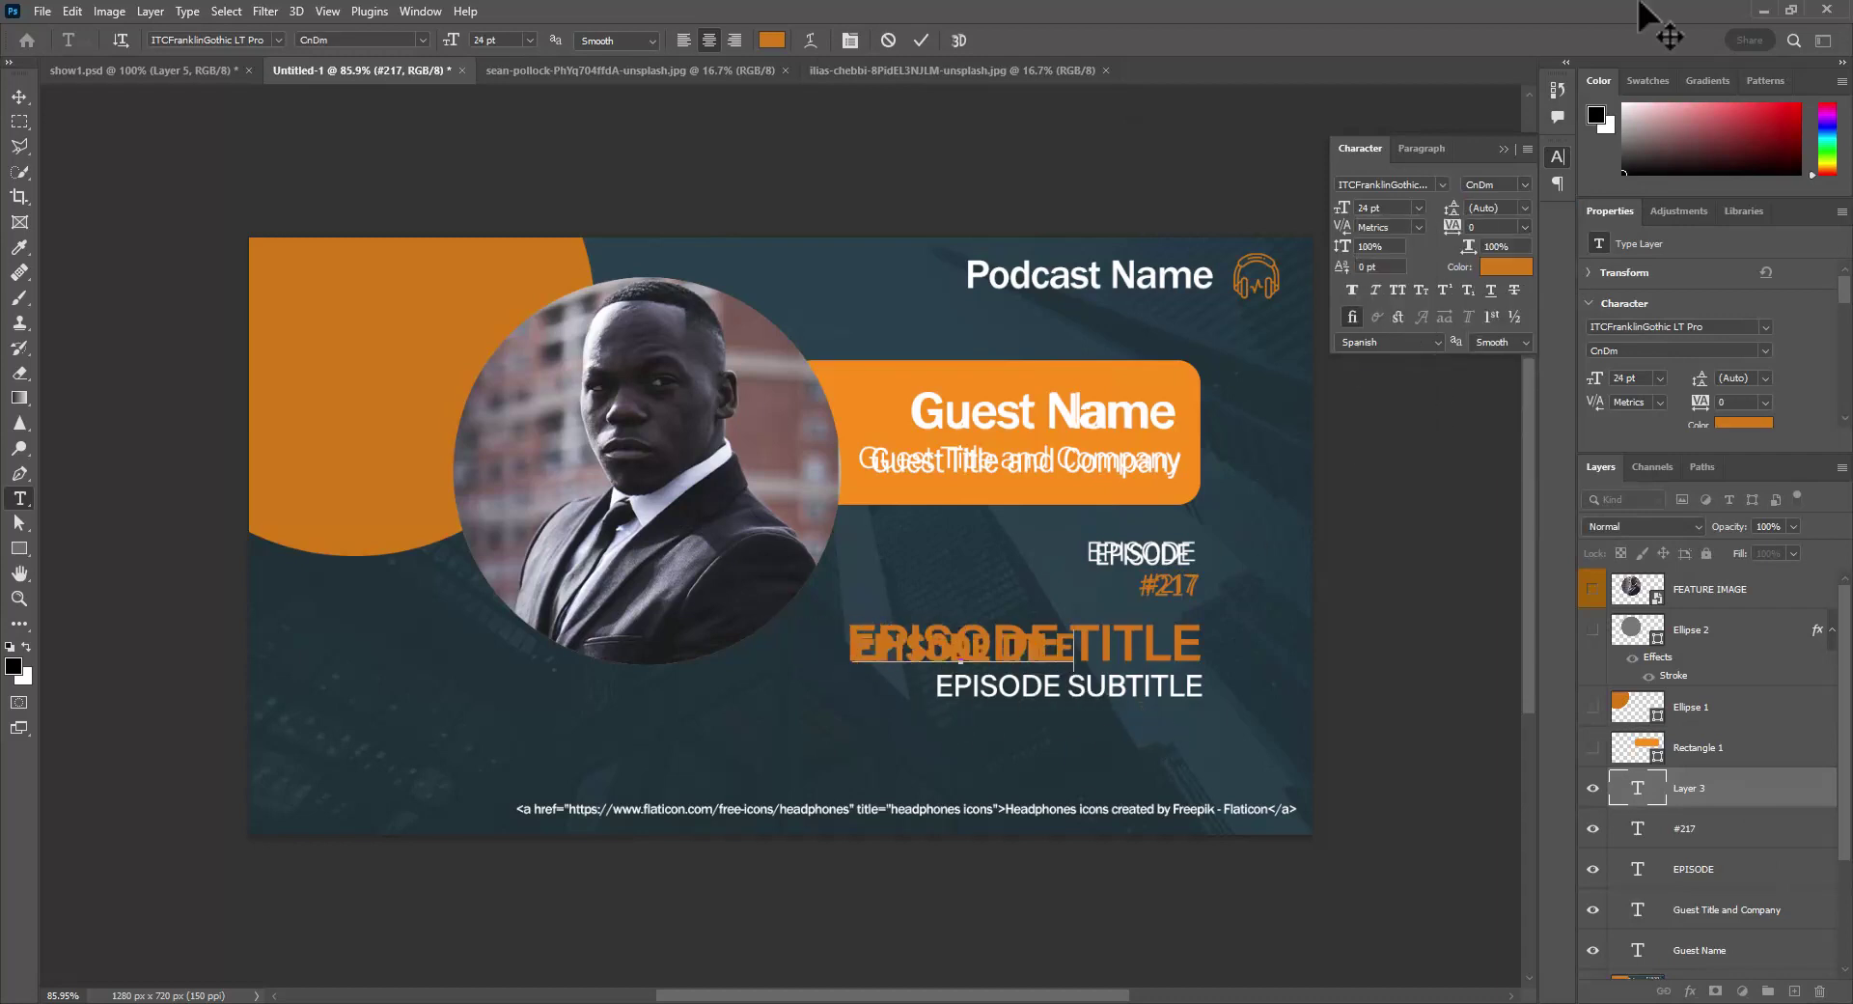
key("ctrl+a")
left_click_drag(1342, 207, 1355, 208)
left_click_drag(1208, 712, 1257, 716)
left_click_drag(1451, 228, 1457, 230)
left_click_drag(1219, 716, 1225, 716)
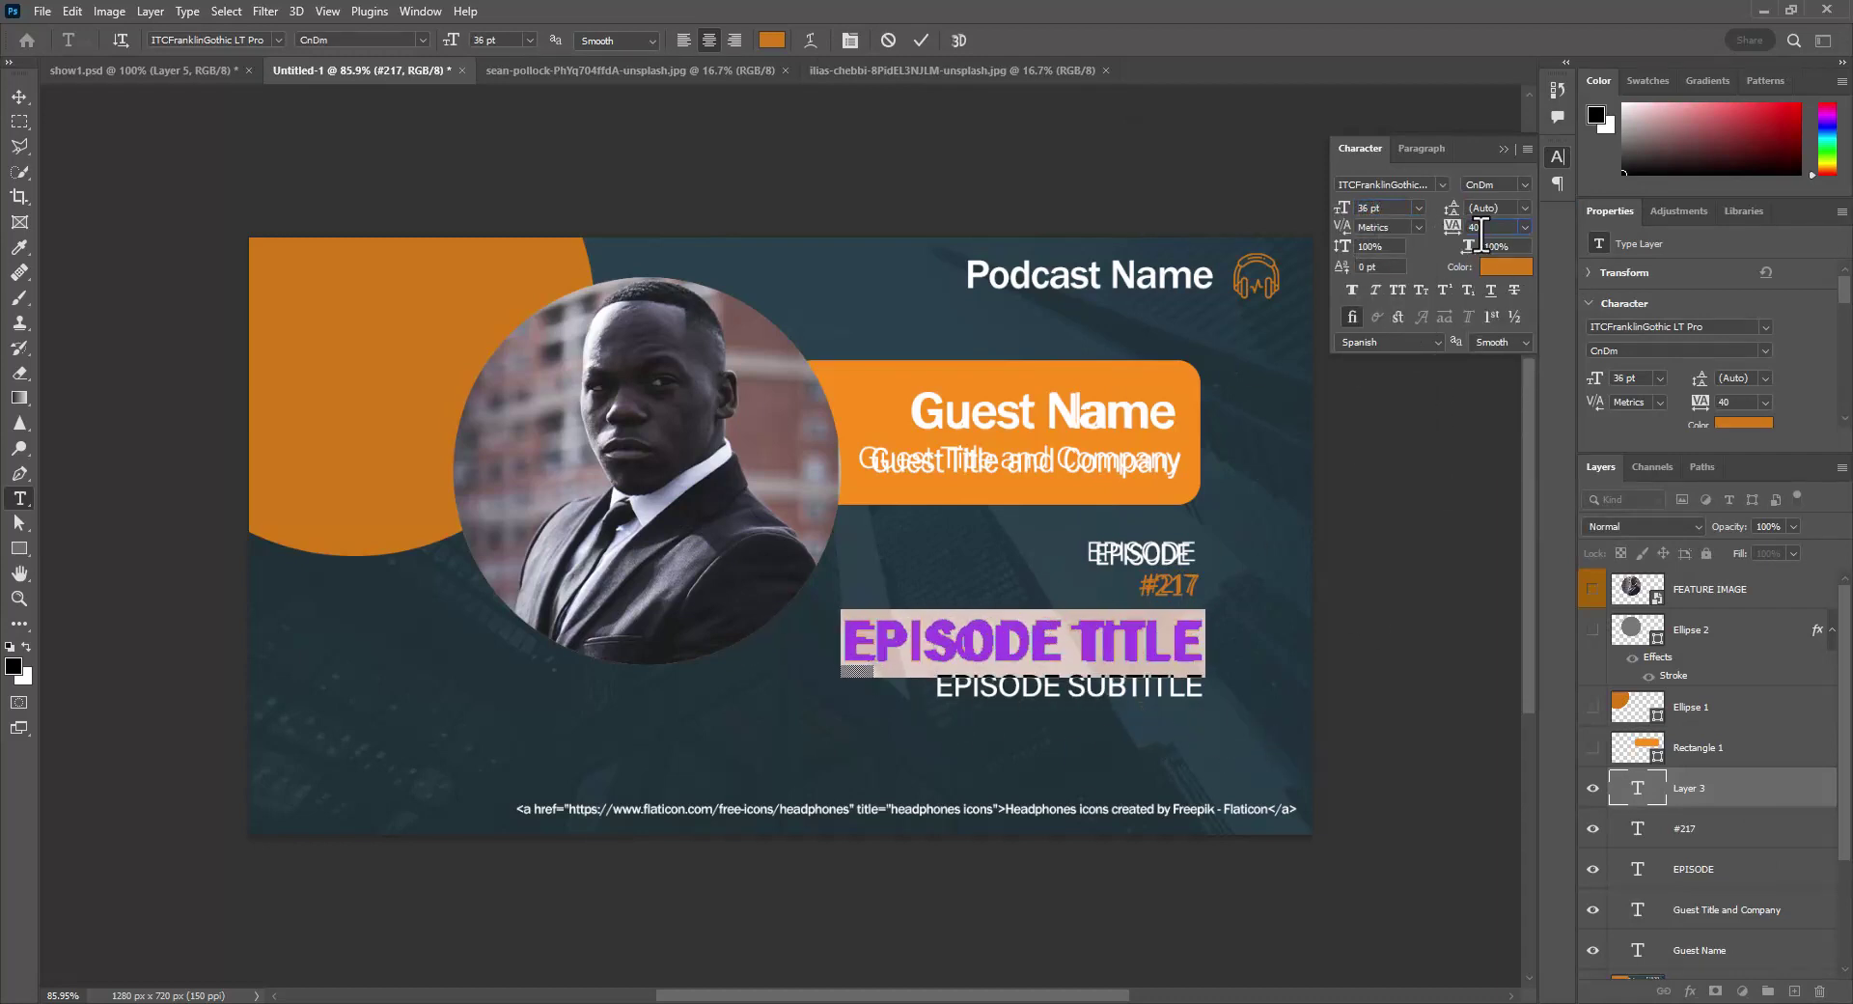
left_click(19, 97)
- Add an EPISODE SUB TITLE text layer in the CnMd font style below the title
left_click(19, 498)
left_click(979, 727)
left_click(1525, 185)
left_click(1495, 236)
type("episode sub")
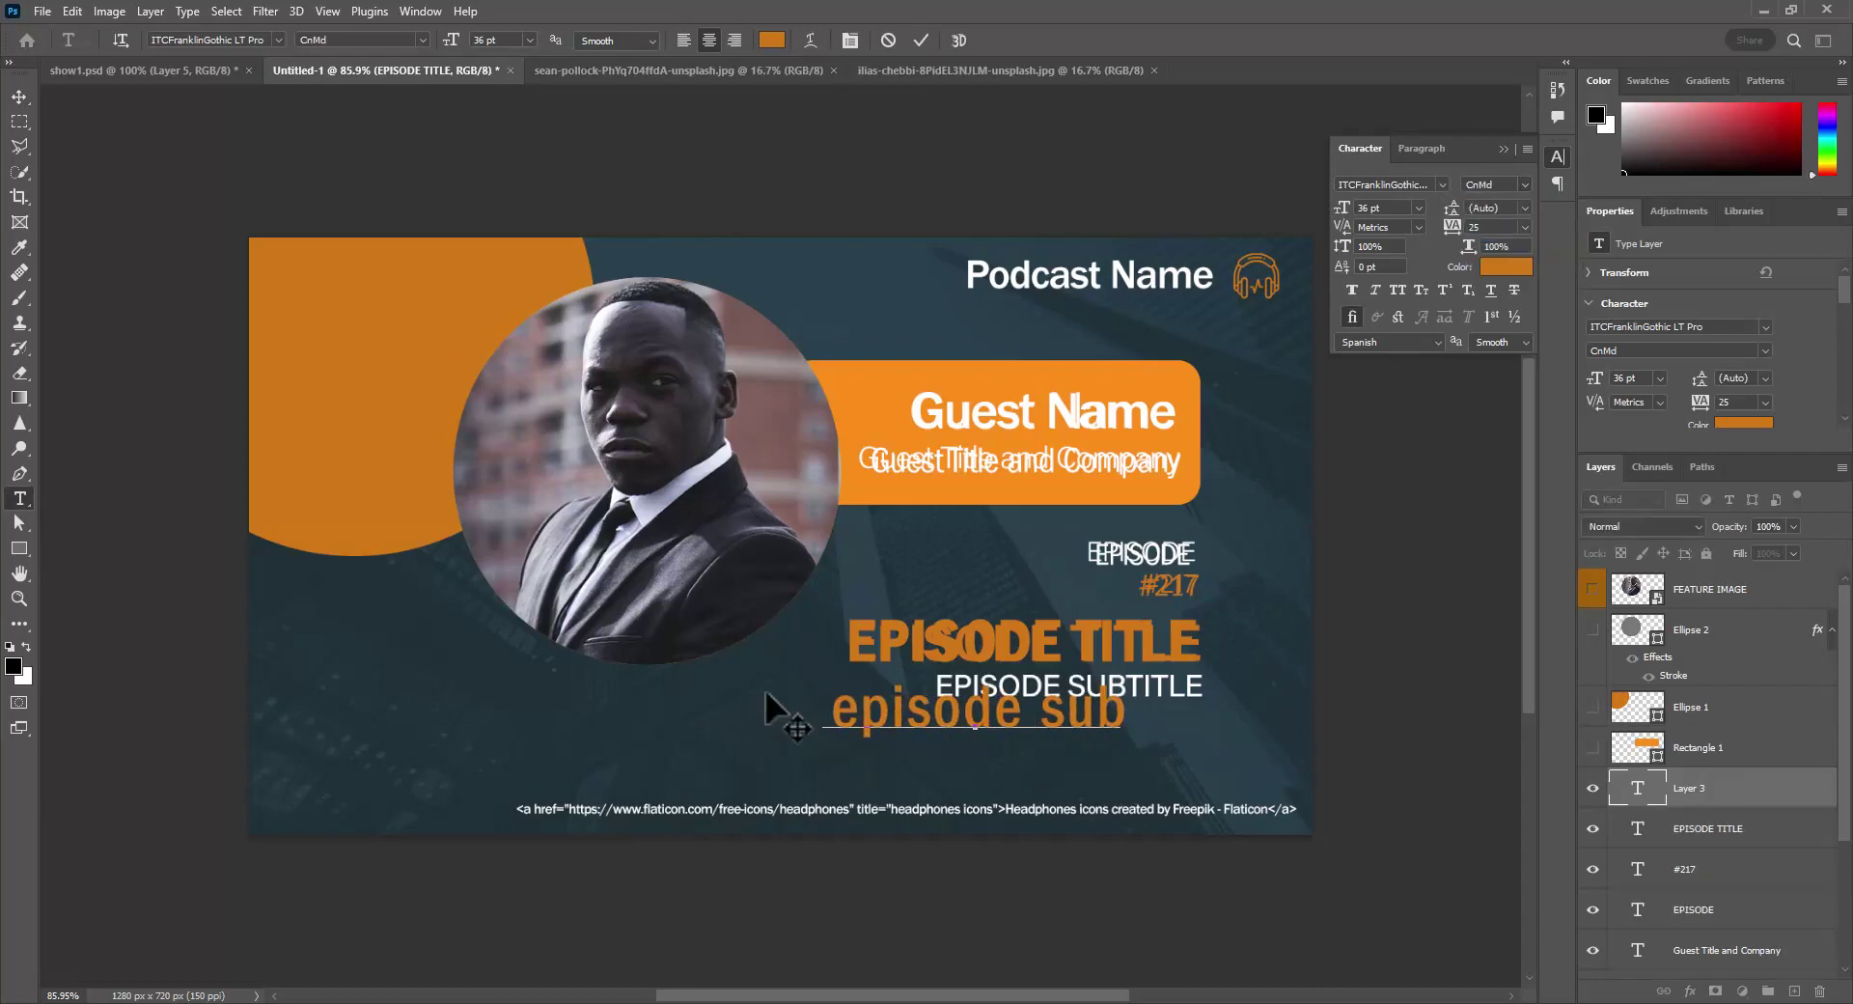
key("BackSpace")
key("BackSpace")
key("BackSpace")
key("BackSpace")
key("BackSpace")
key("BackSpace")
key("BackSpace")
key("BackSpace")
key("BackSpace")
key("BackSpace")
key("BackSpace")
type("EPISODE SUB TITLE")
- Make the subtitle white at 18 pt and position it under the episode title
key("ctrl+a")
left_click(1506, 266)
left_click(922, 413)
left_click(919, 414)
left_click(1577, 182)
left_click_drag(1341, 207, 1324, 207)
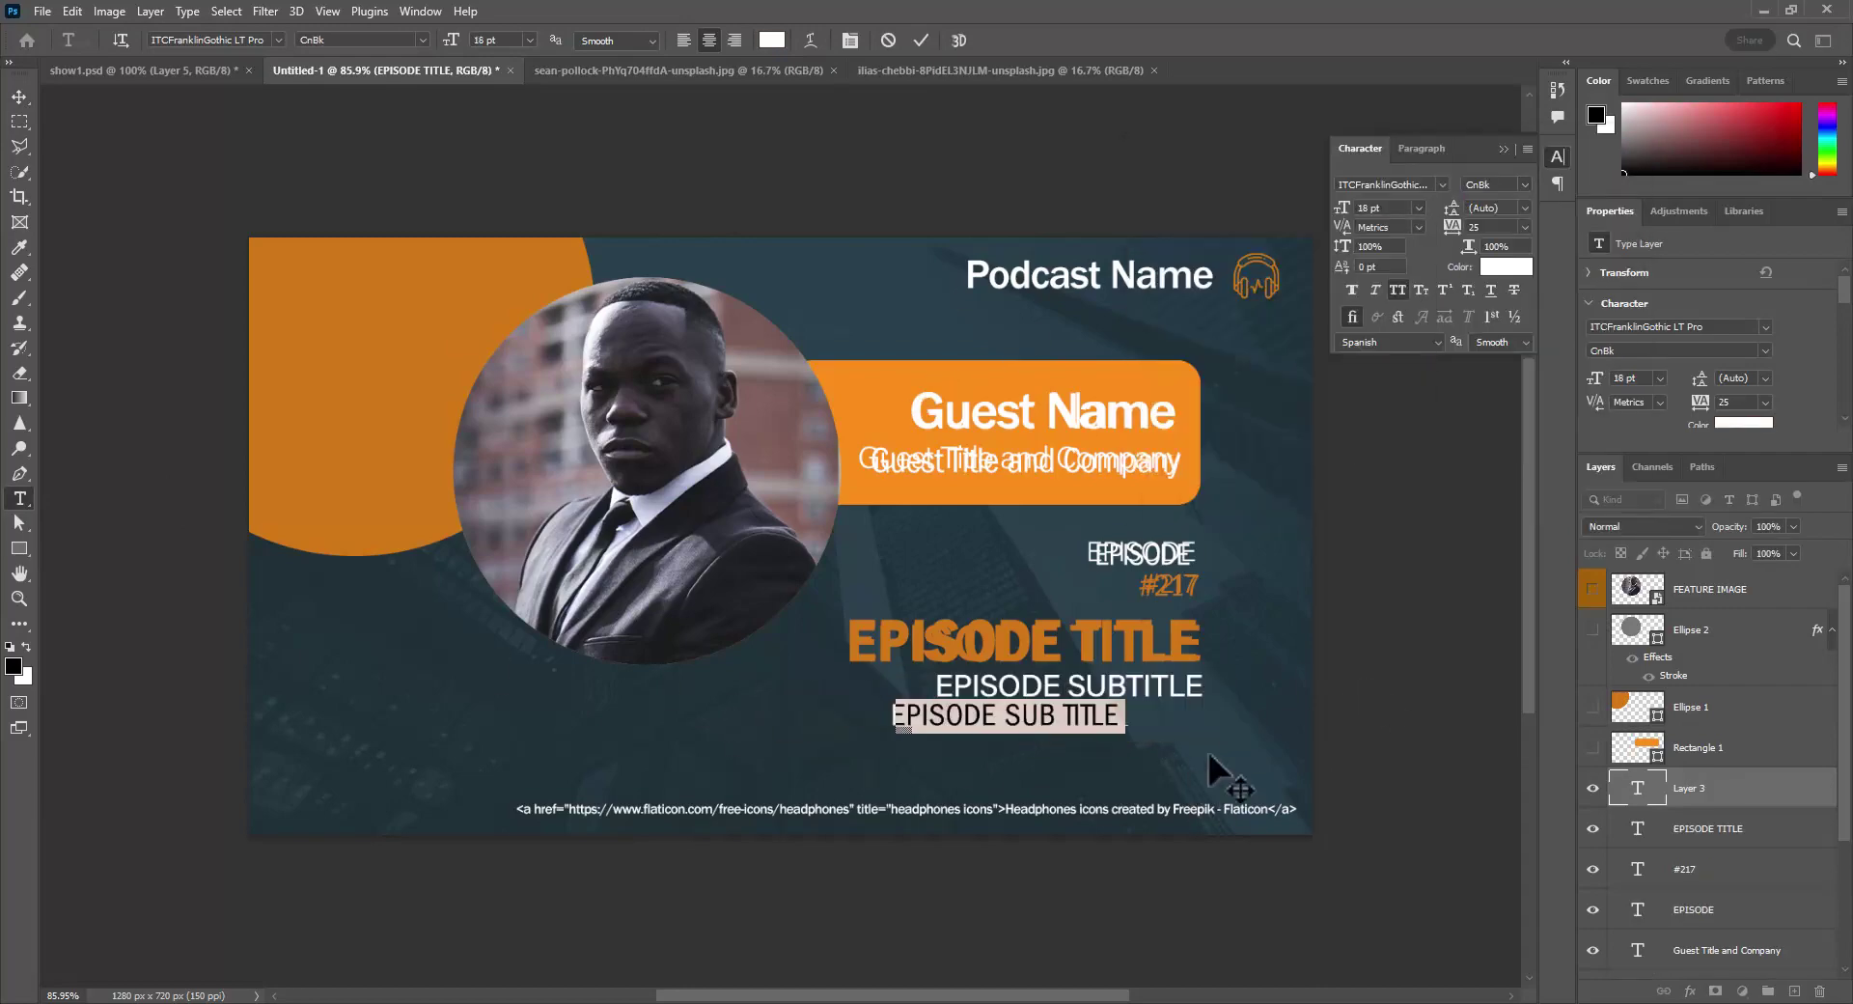
left_click_drag(1209, 758, 1246, 732)
left_click(19, 97)
- Hide the reference mockup layers to show only the text over the dark blue fill
scroll(1688, 753, "down", 5)
left_click(1593, 836)
left_click(1592, 919)
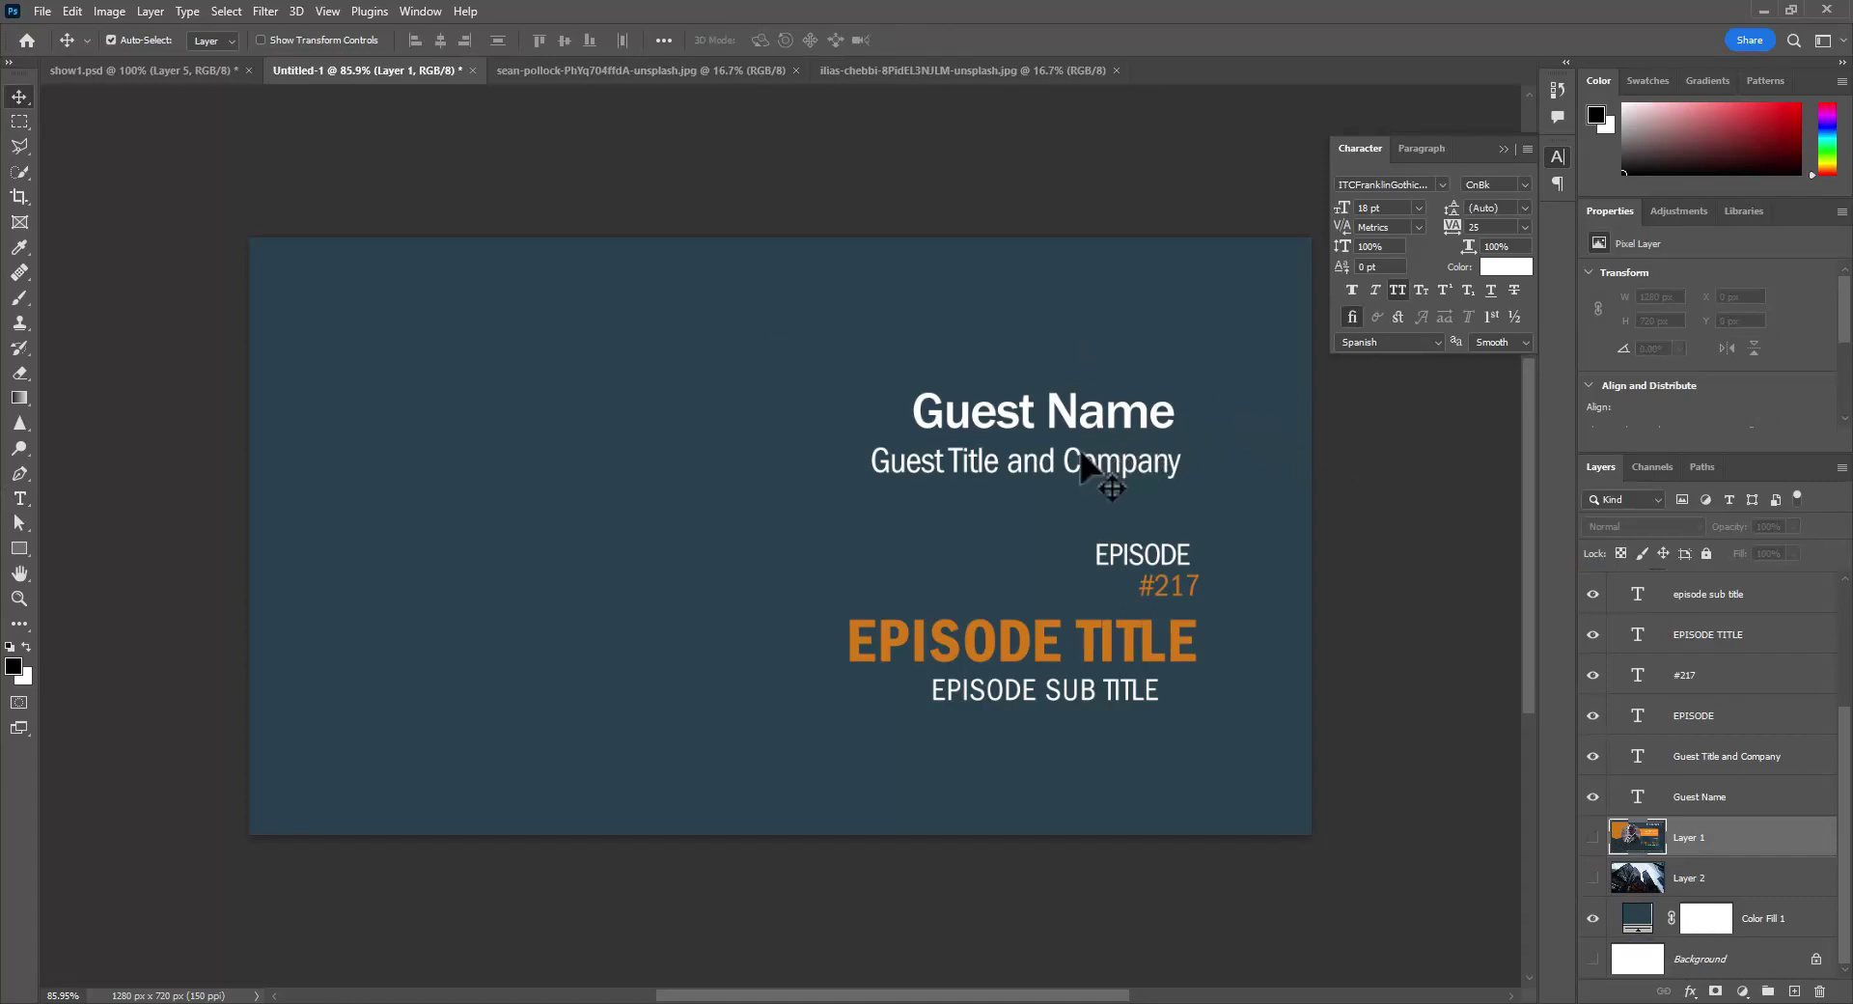
- Marquee the text block, select the six text layers, and align their right edges to it
left_click(19, 123)
left_click_drag(767, 281, 1202, 762)
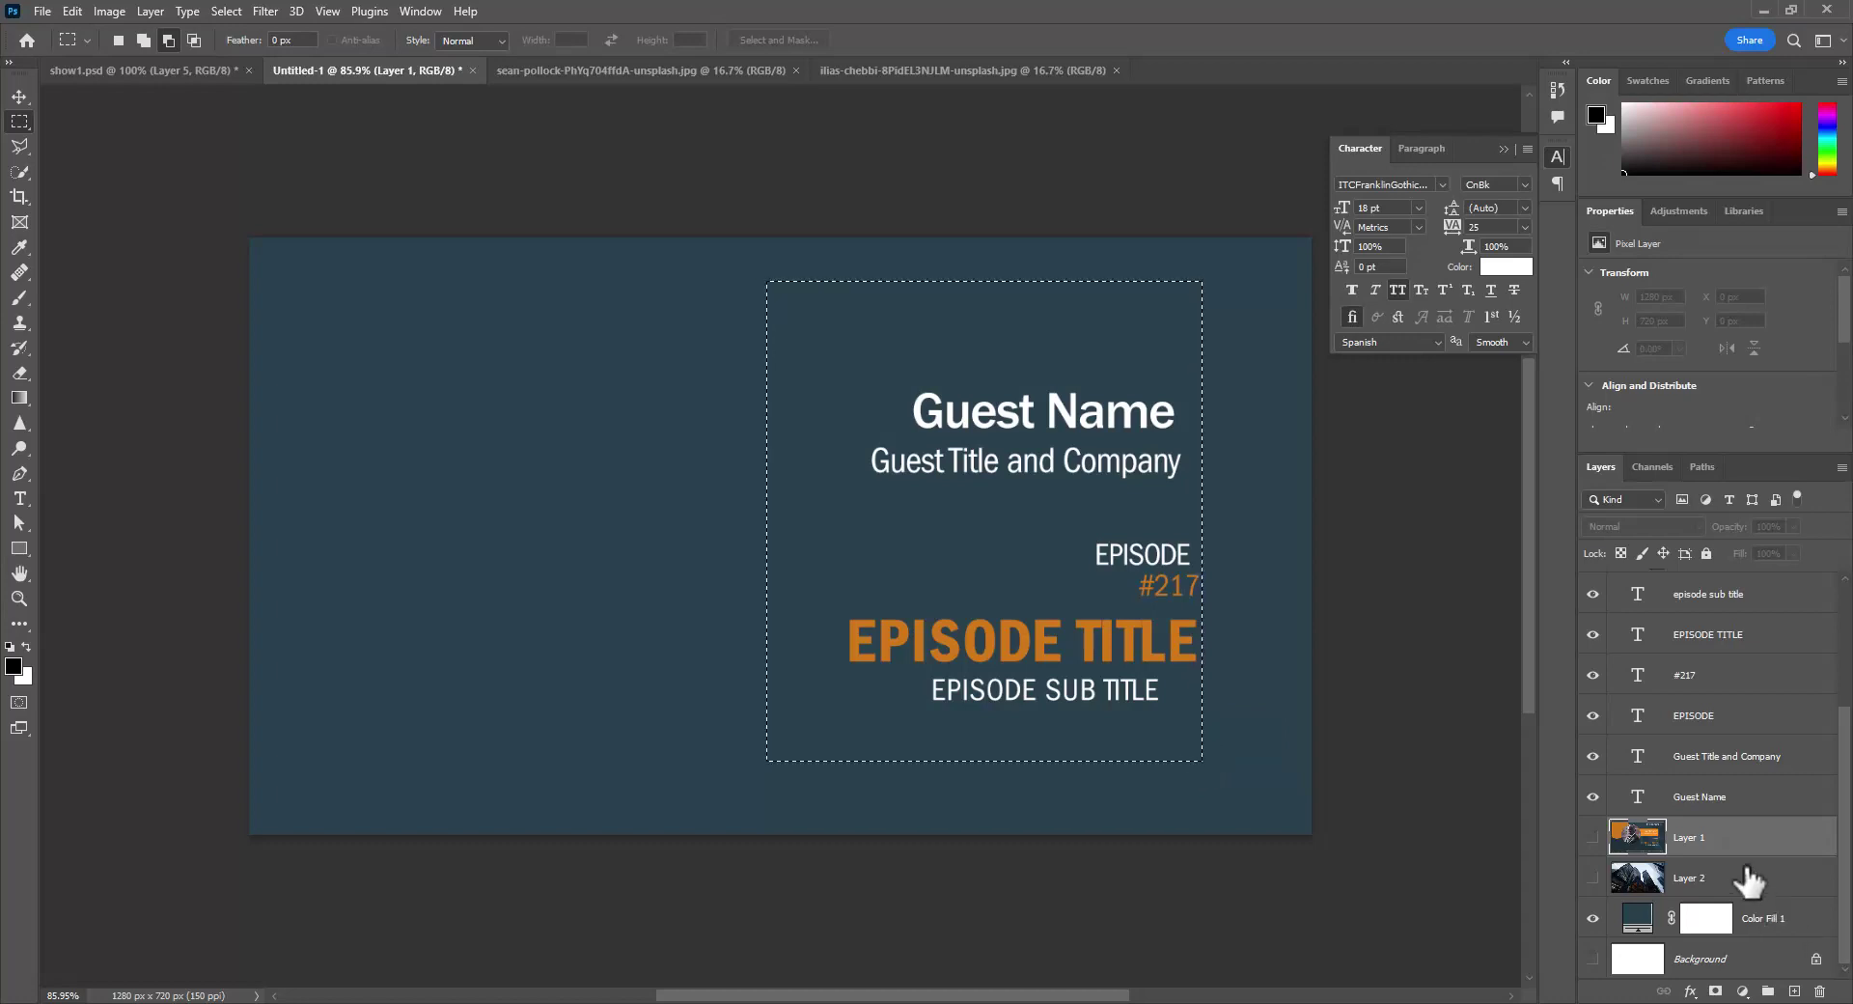
key("alt+bracketright")
left_click(1691, 598)
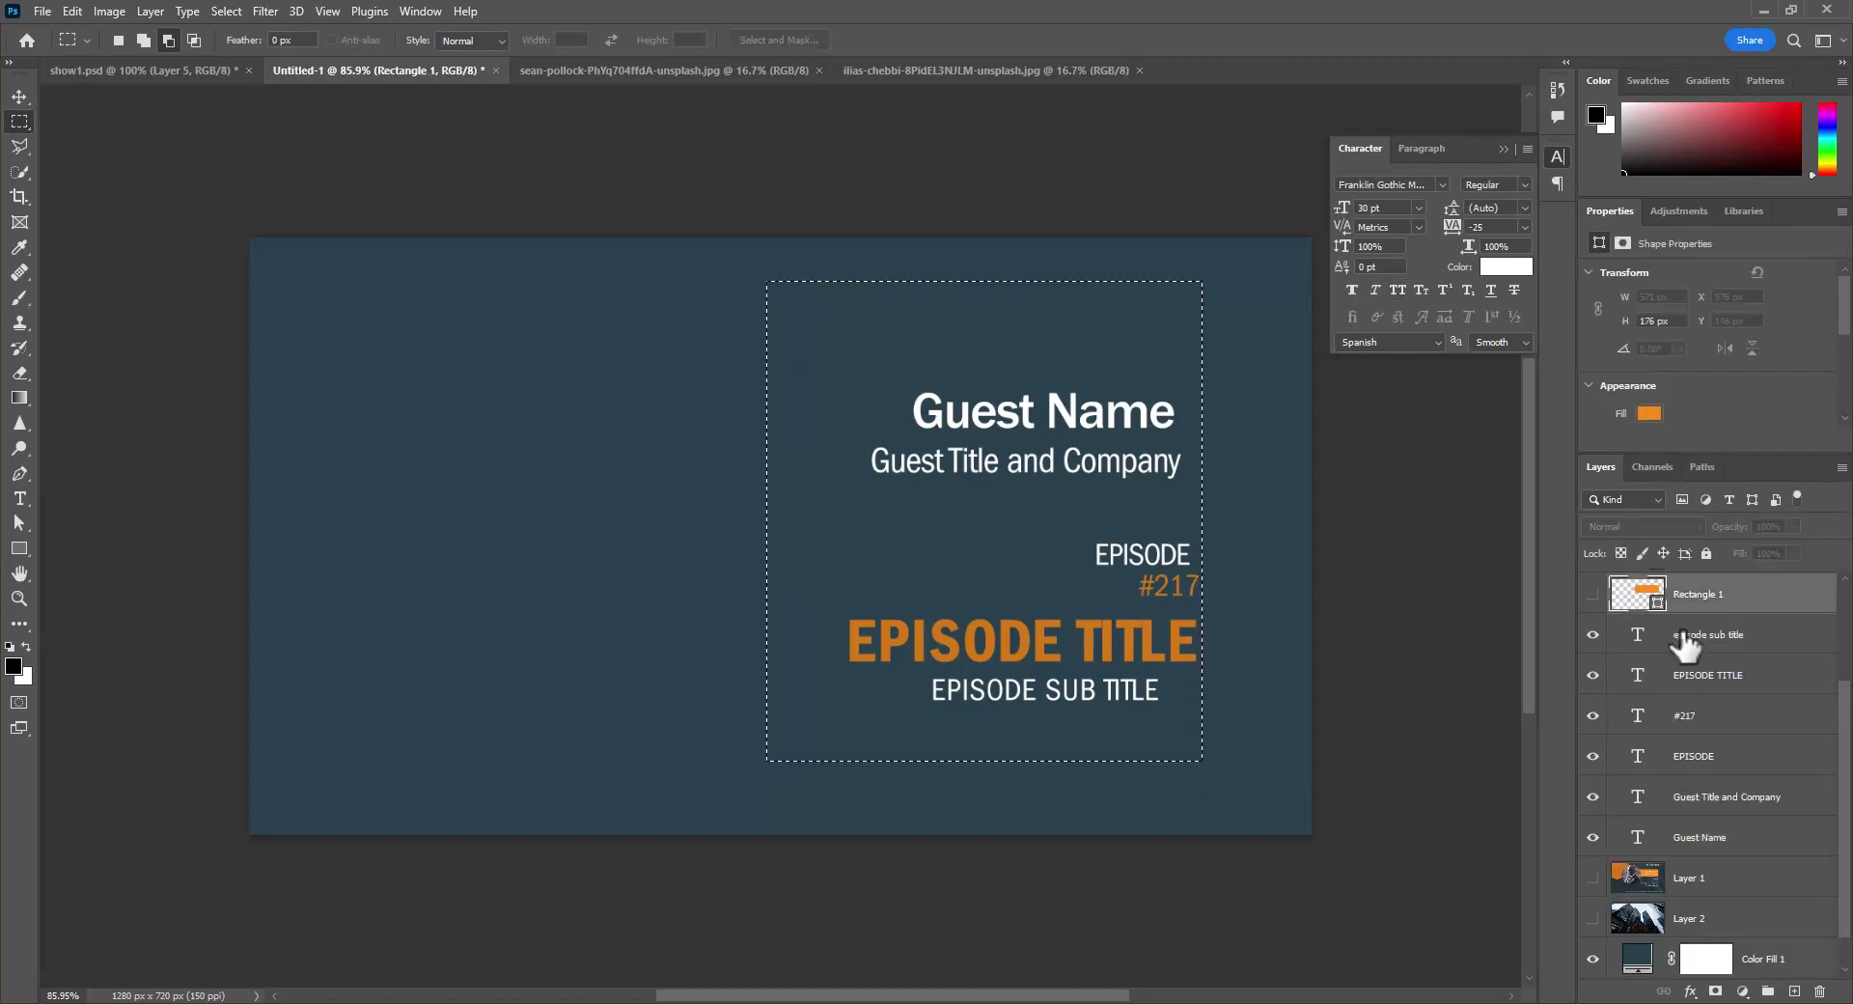
left_click(1694, 642, "shift")
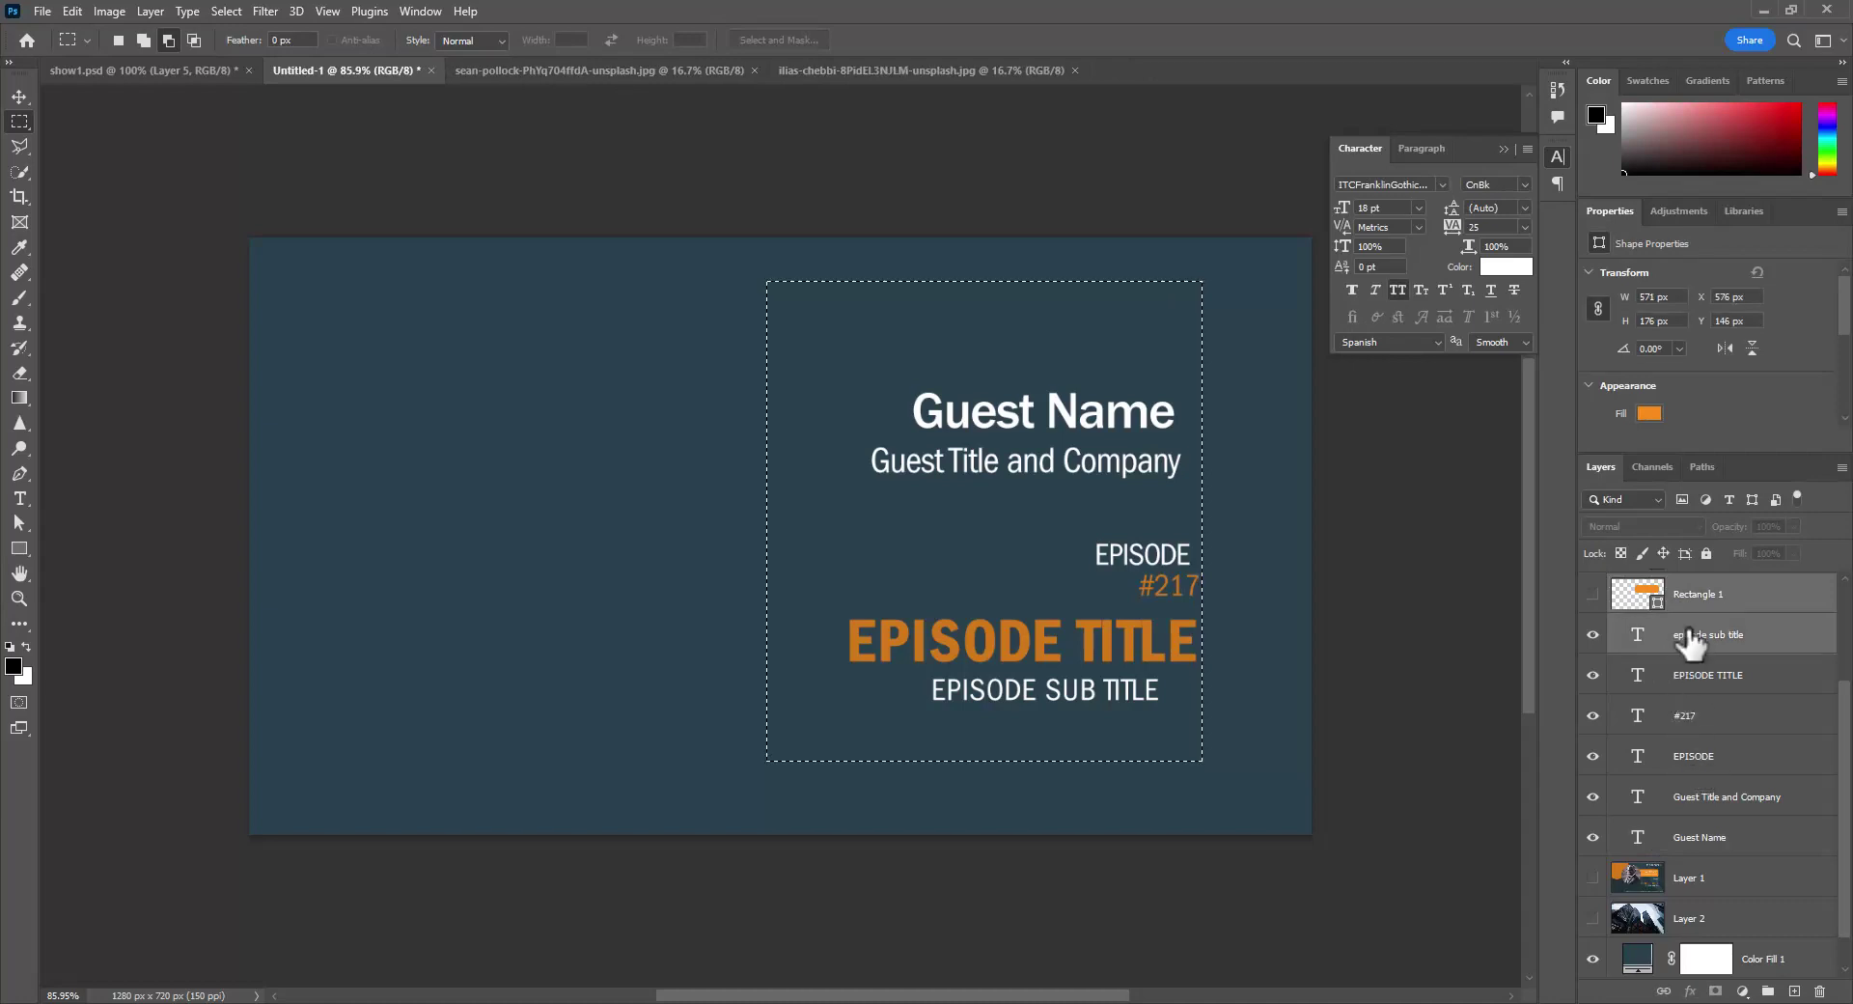
key("alt+bracketleft")
key("alt+bracketleft")
key("alt+bracketleft")
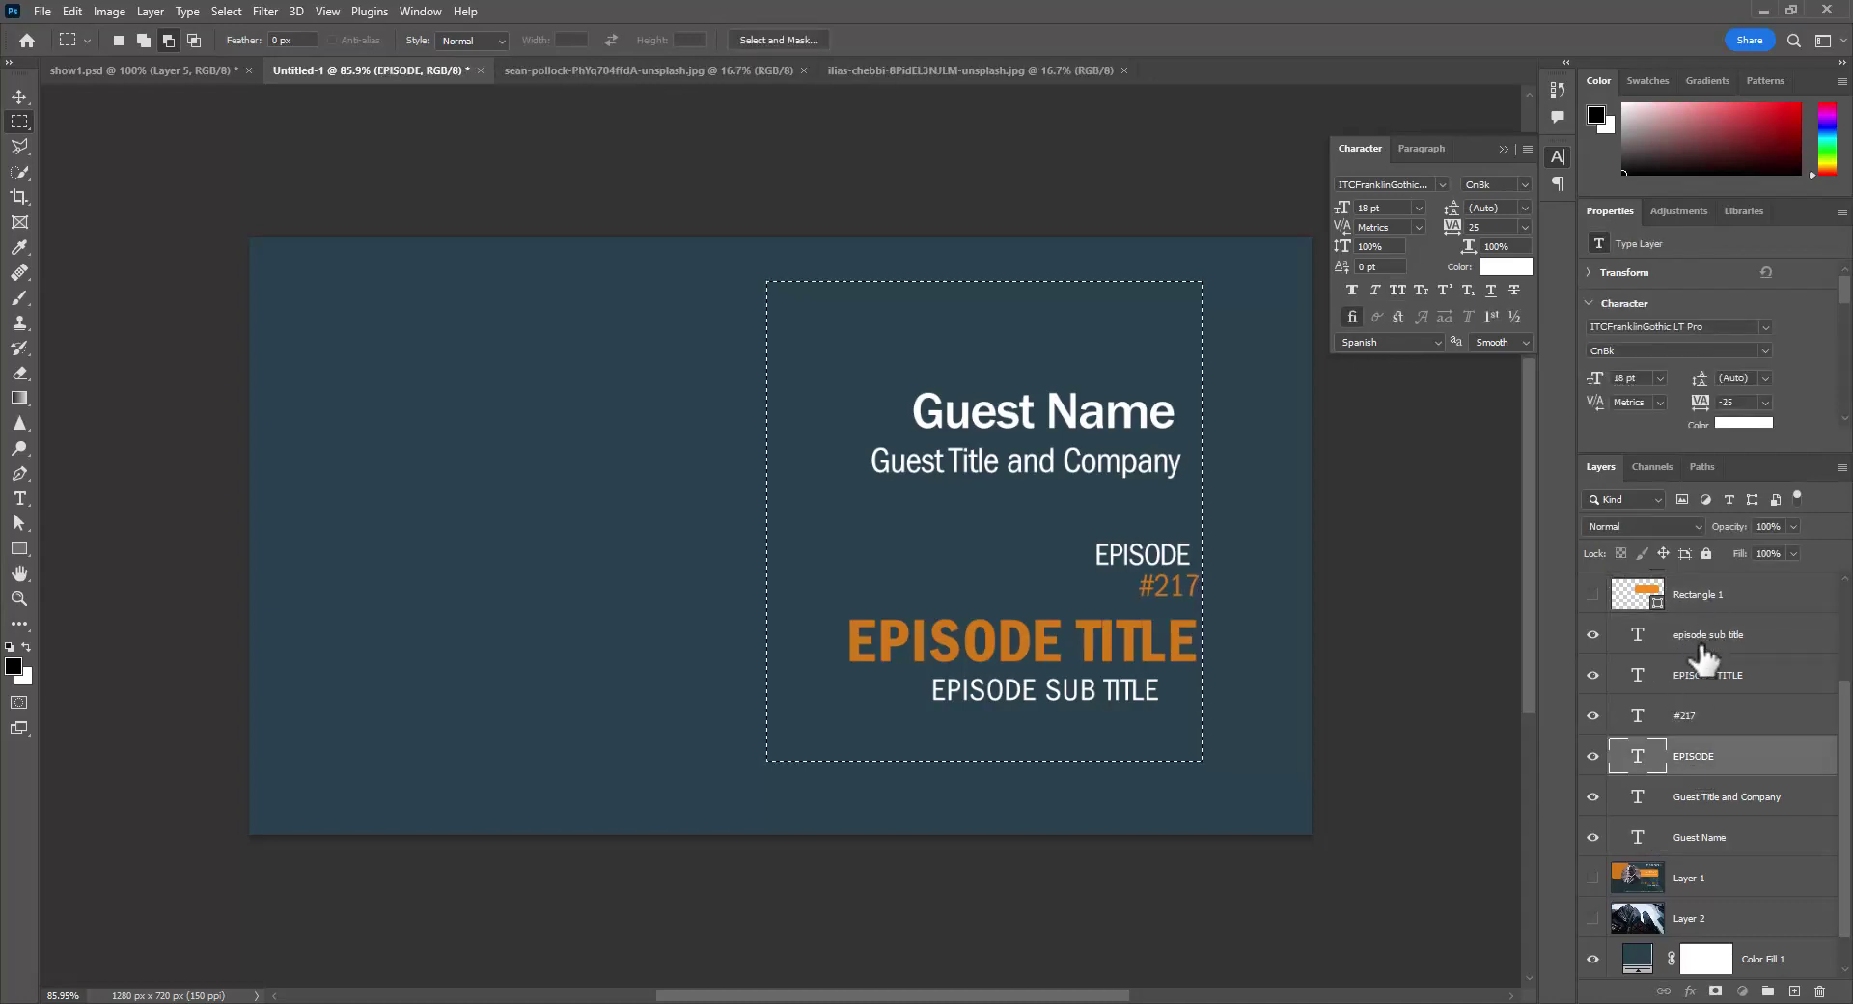
left_click(1701, 645)
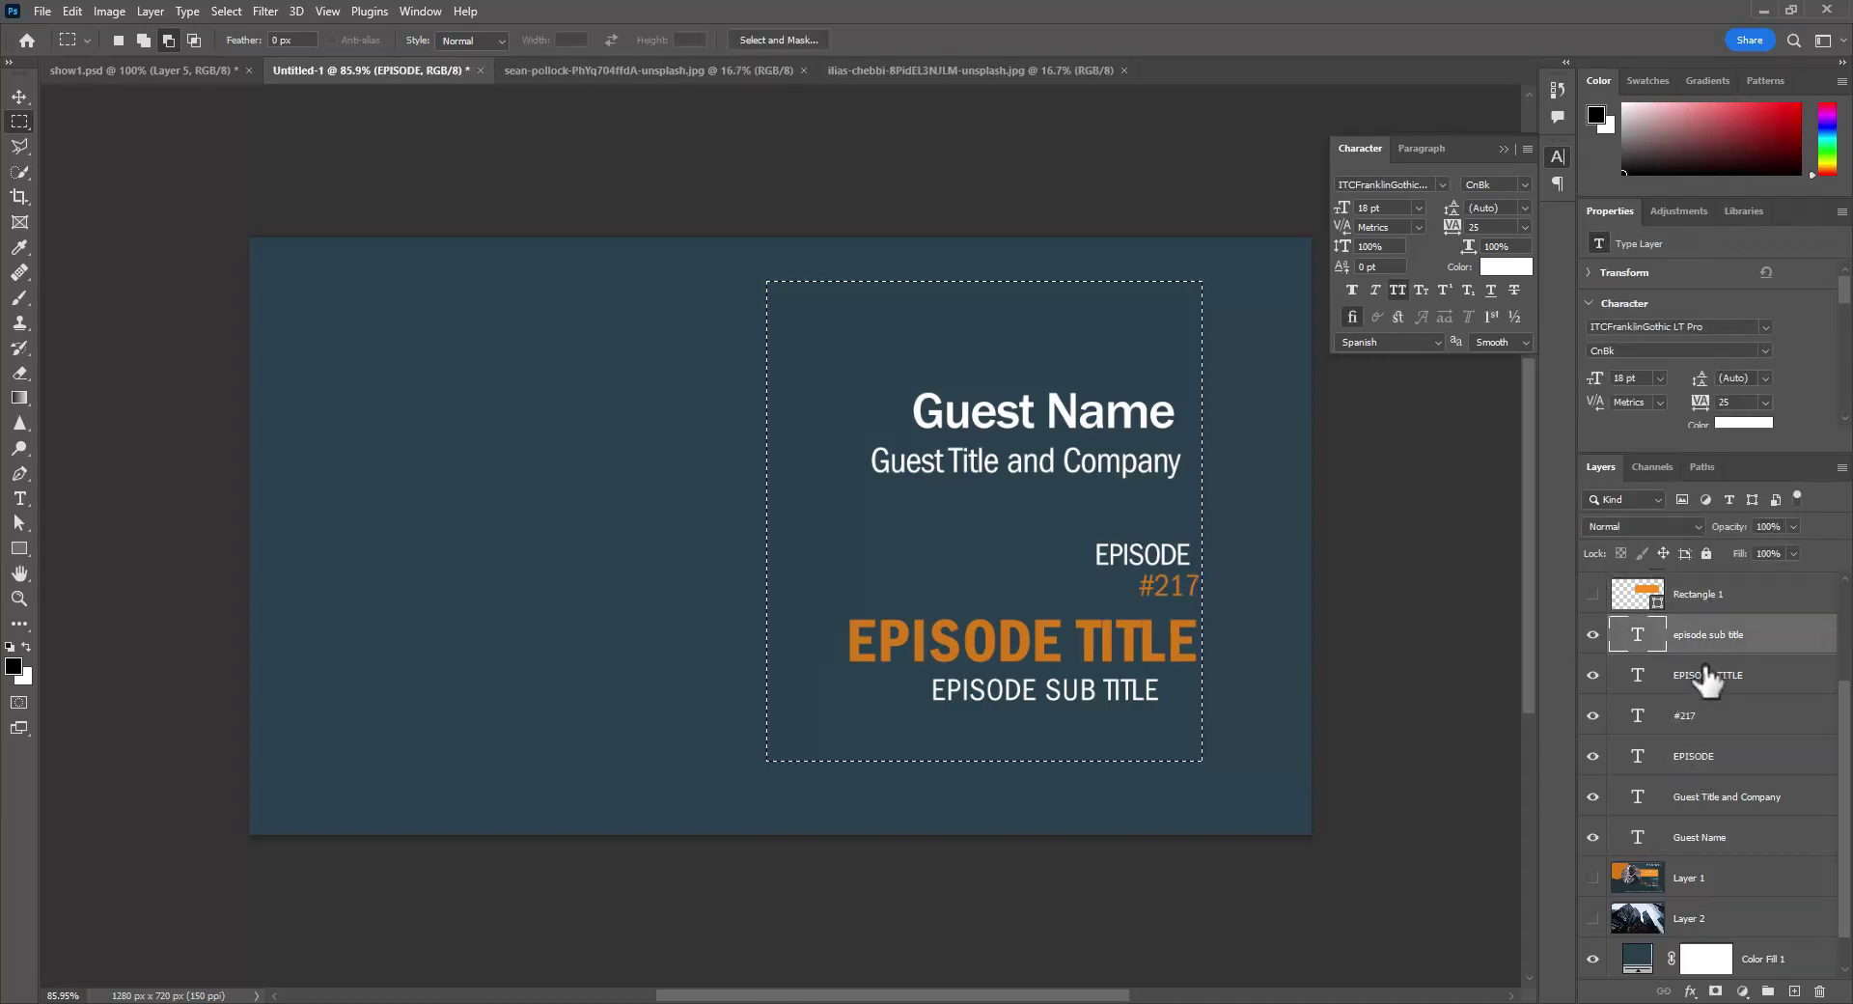
left_click(1691, 842, "shift")
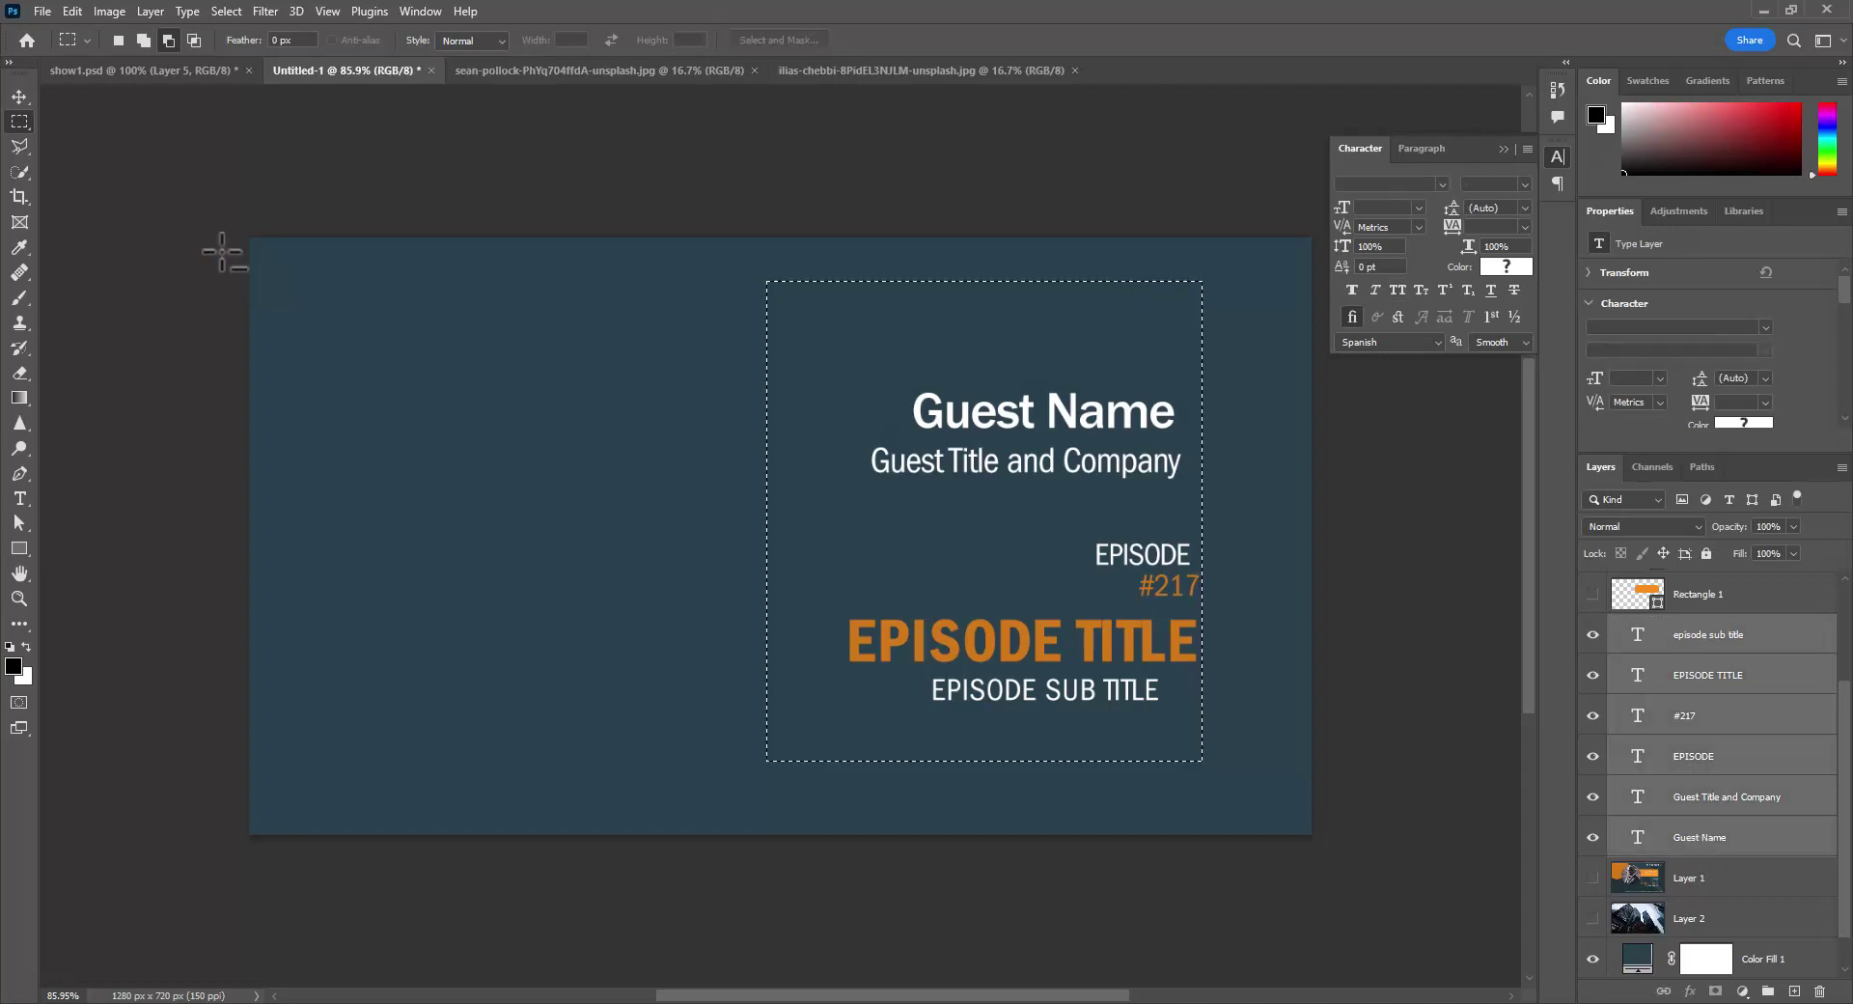
left_click(19, 97)
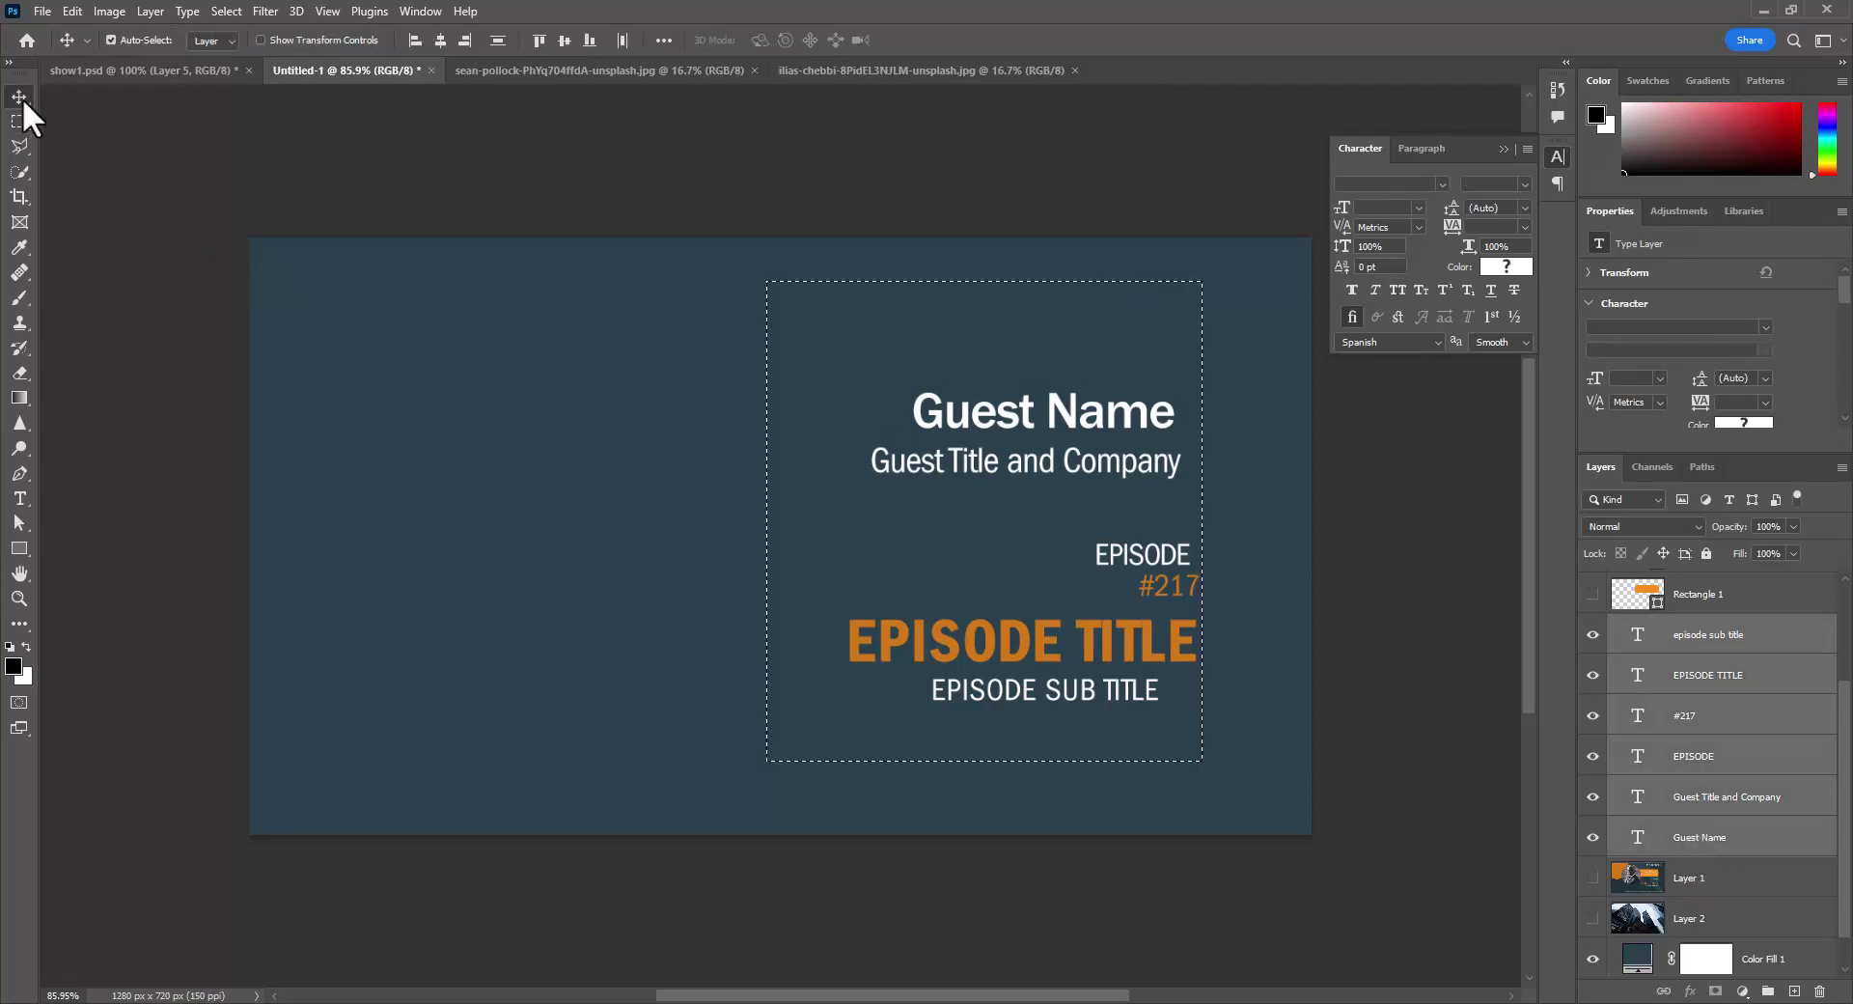
left_click(461, 40)
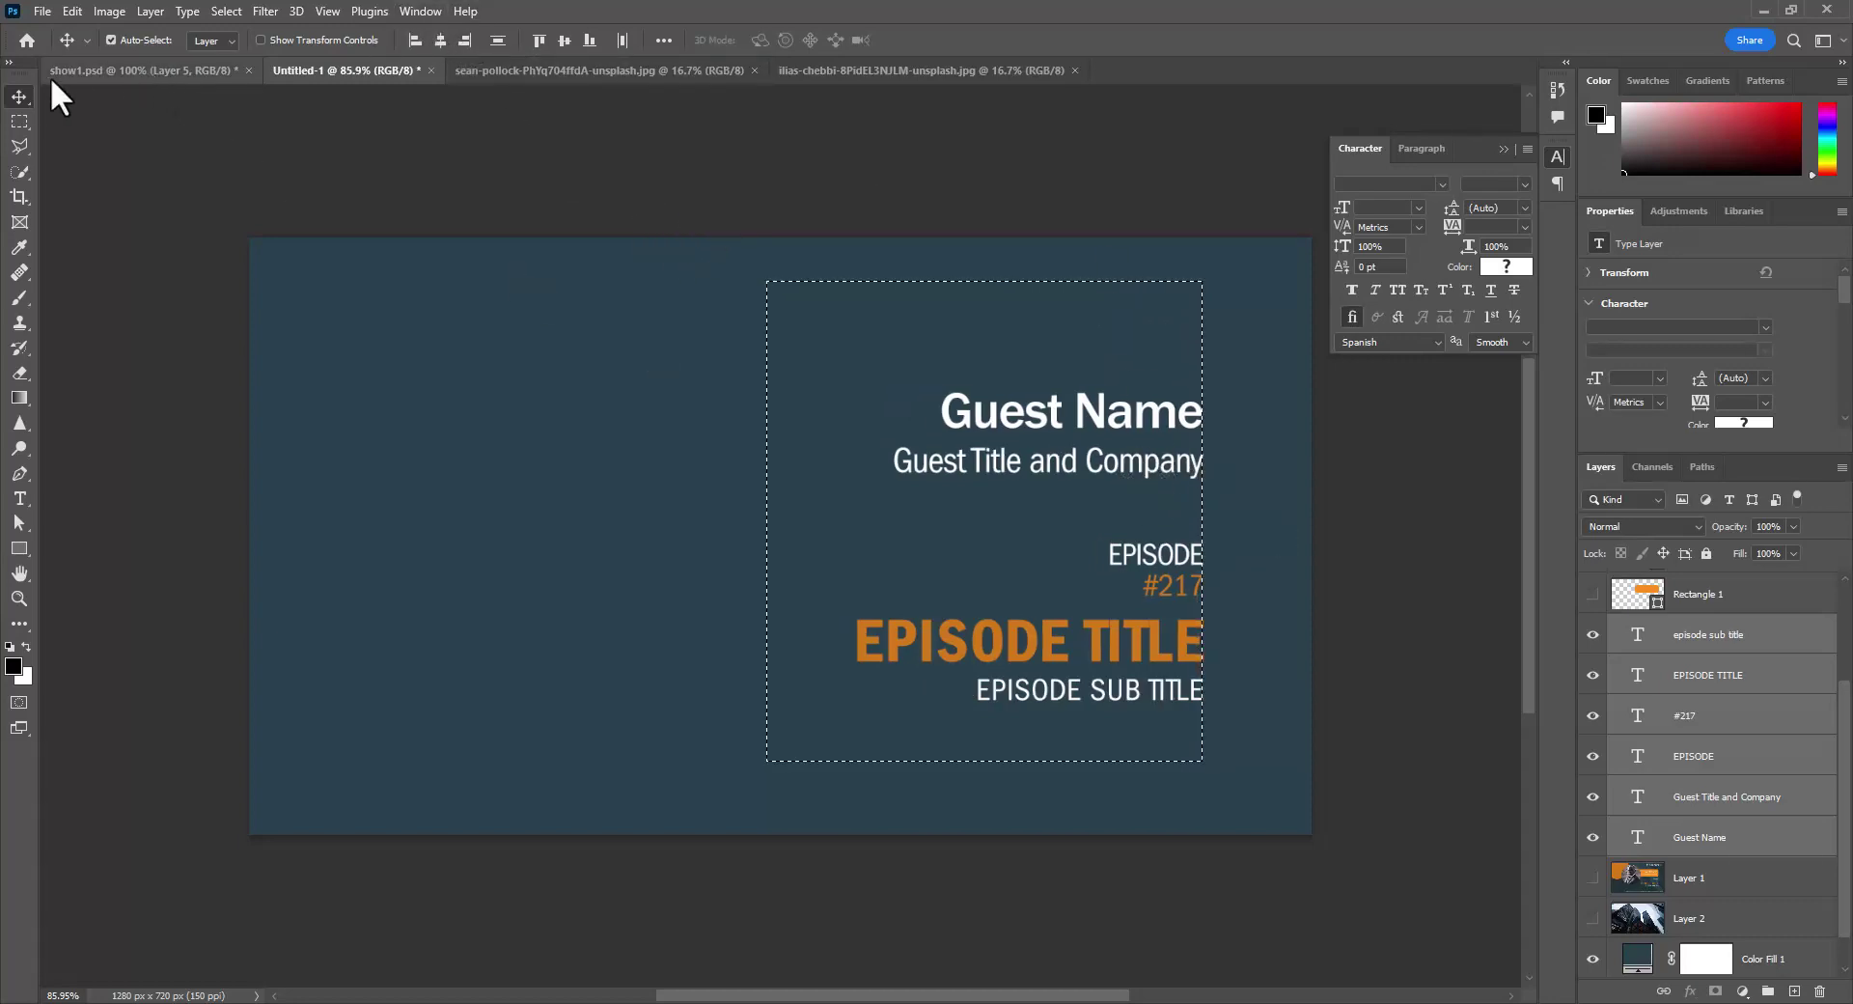
- Deselect and turn the Layer 2 skyscraper photo back on alongside the orange shapes
key("ctrl+d")
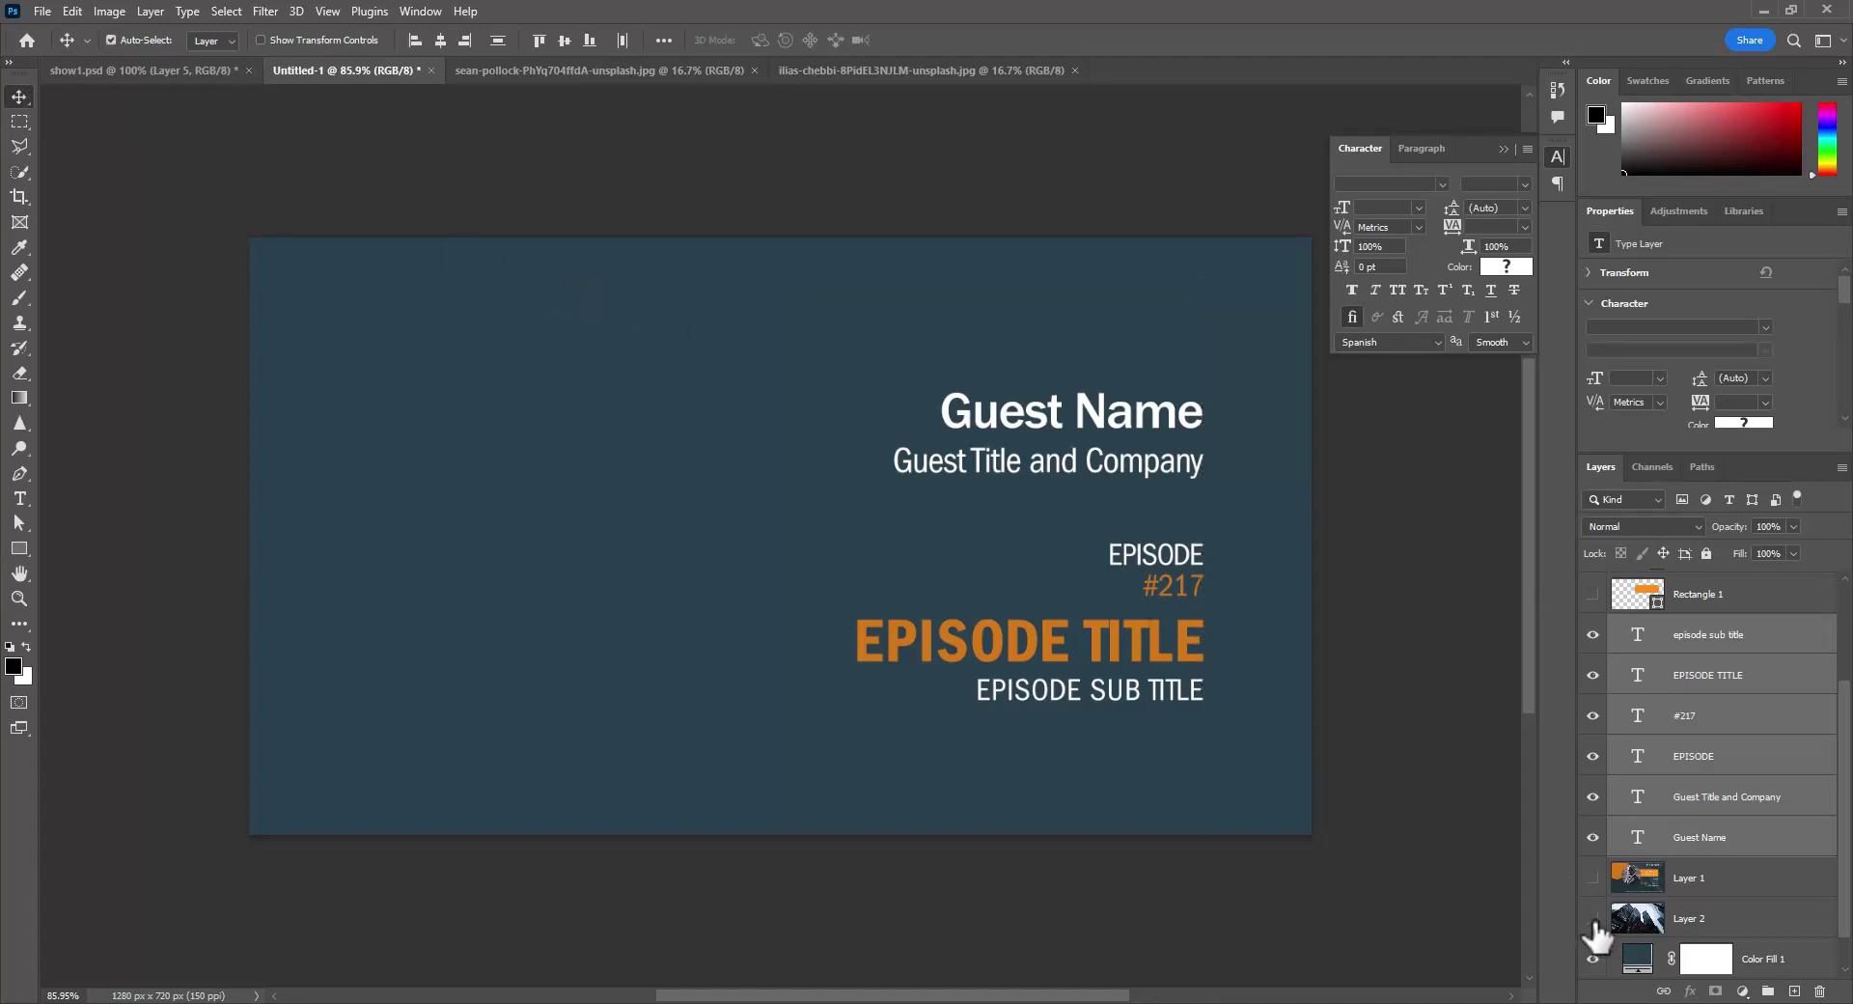
left_click(1592, 957)
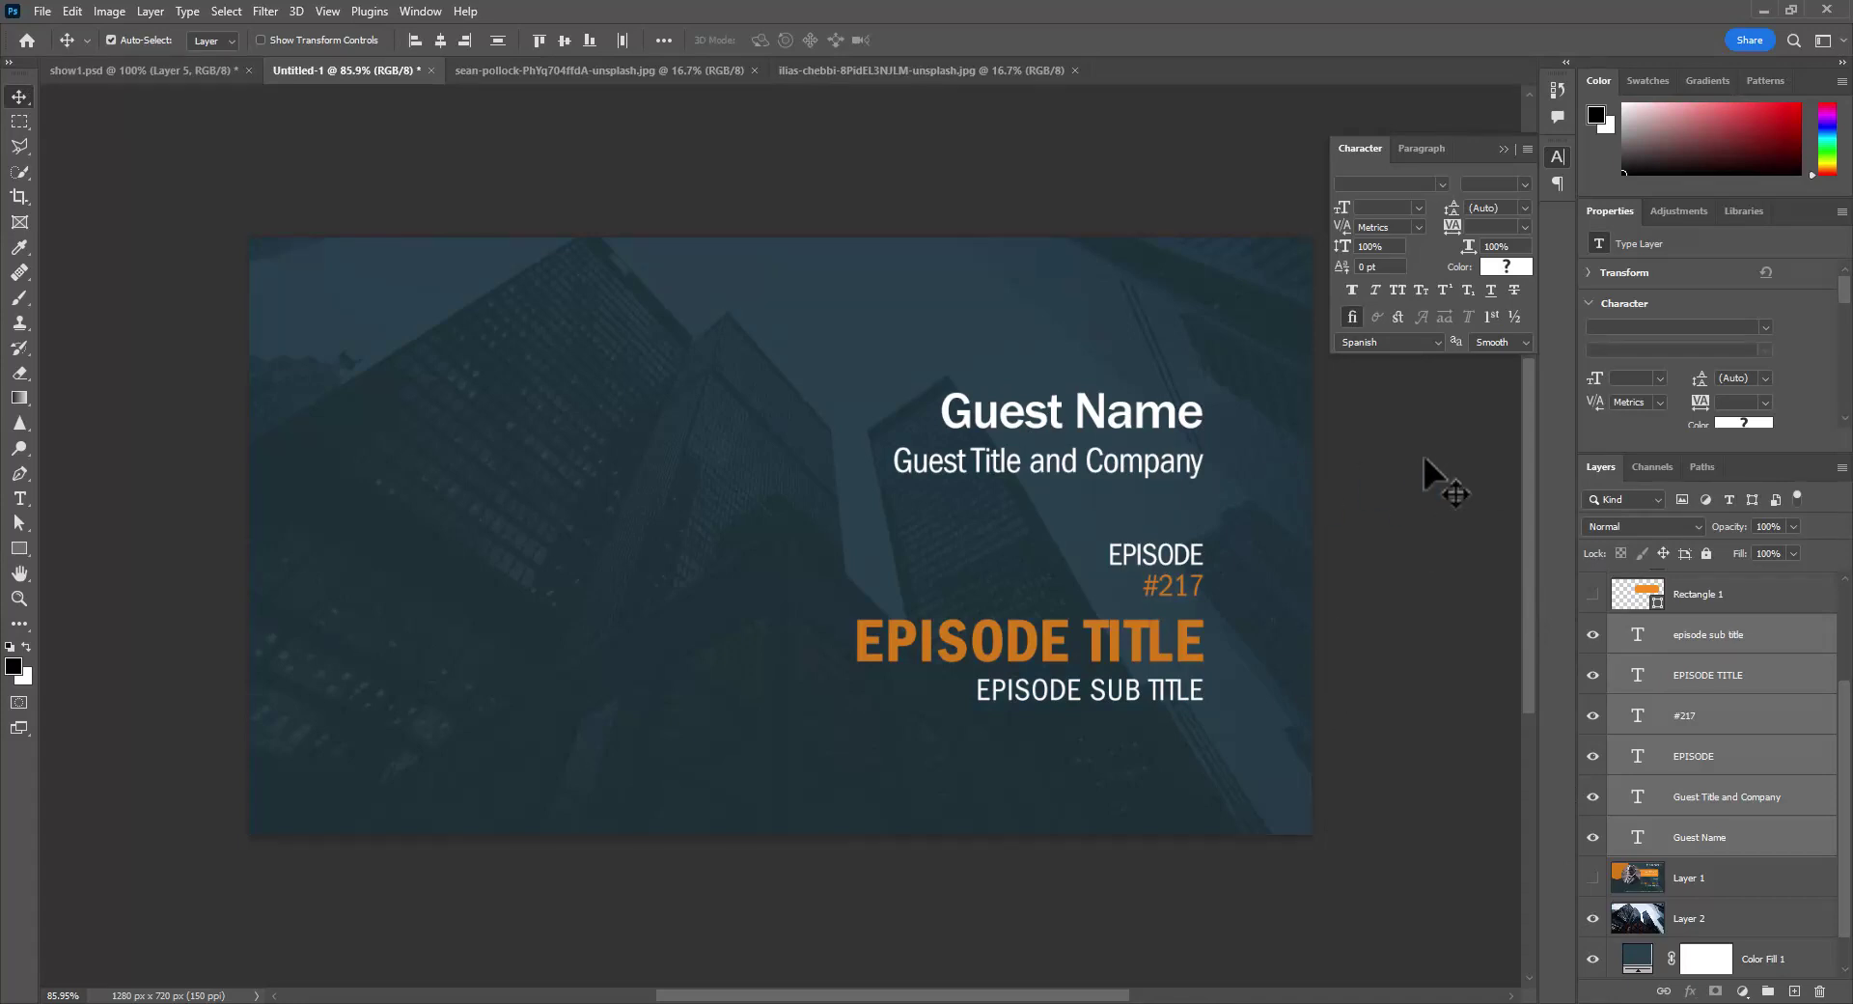
scroll(1646, 683, "up", 3)
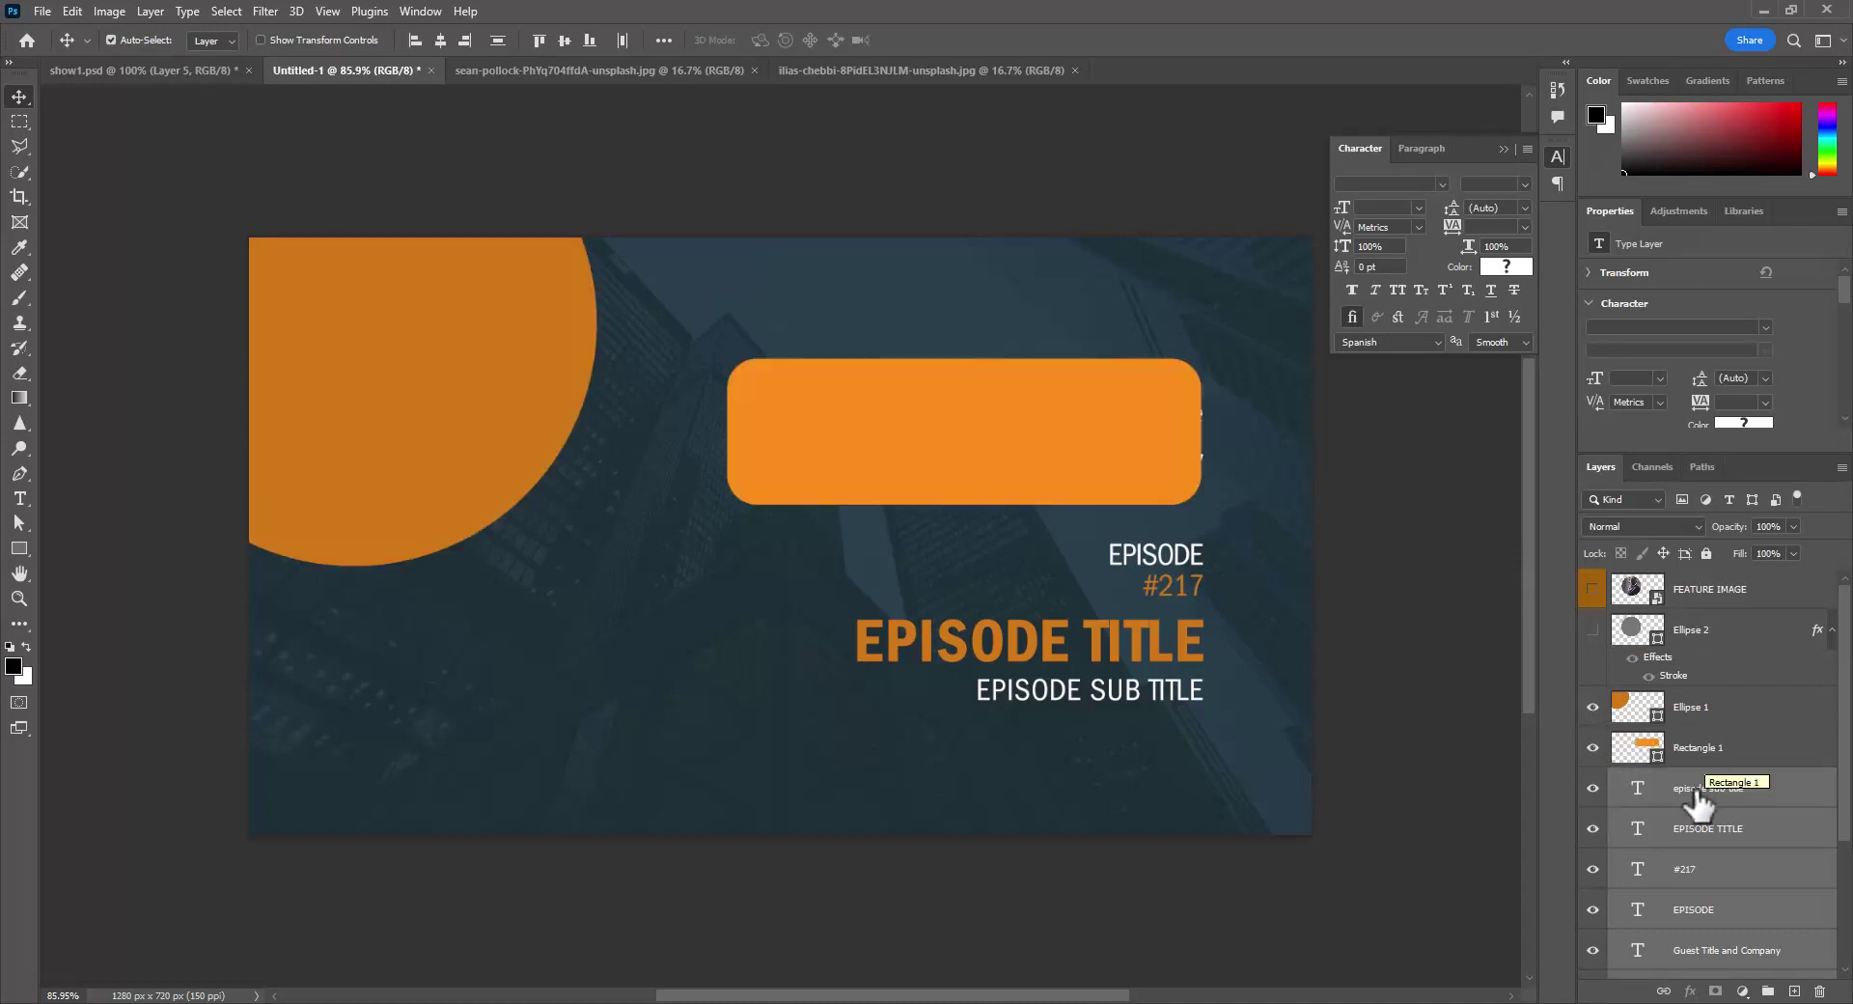
scroll(1711, 791, "down", 3)
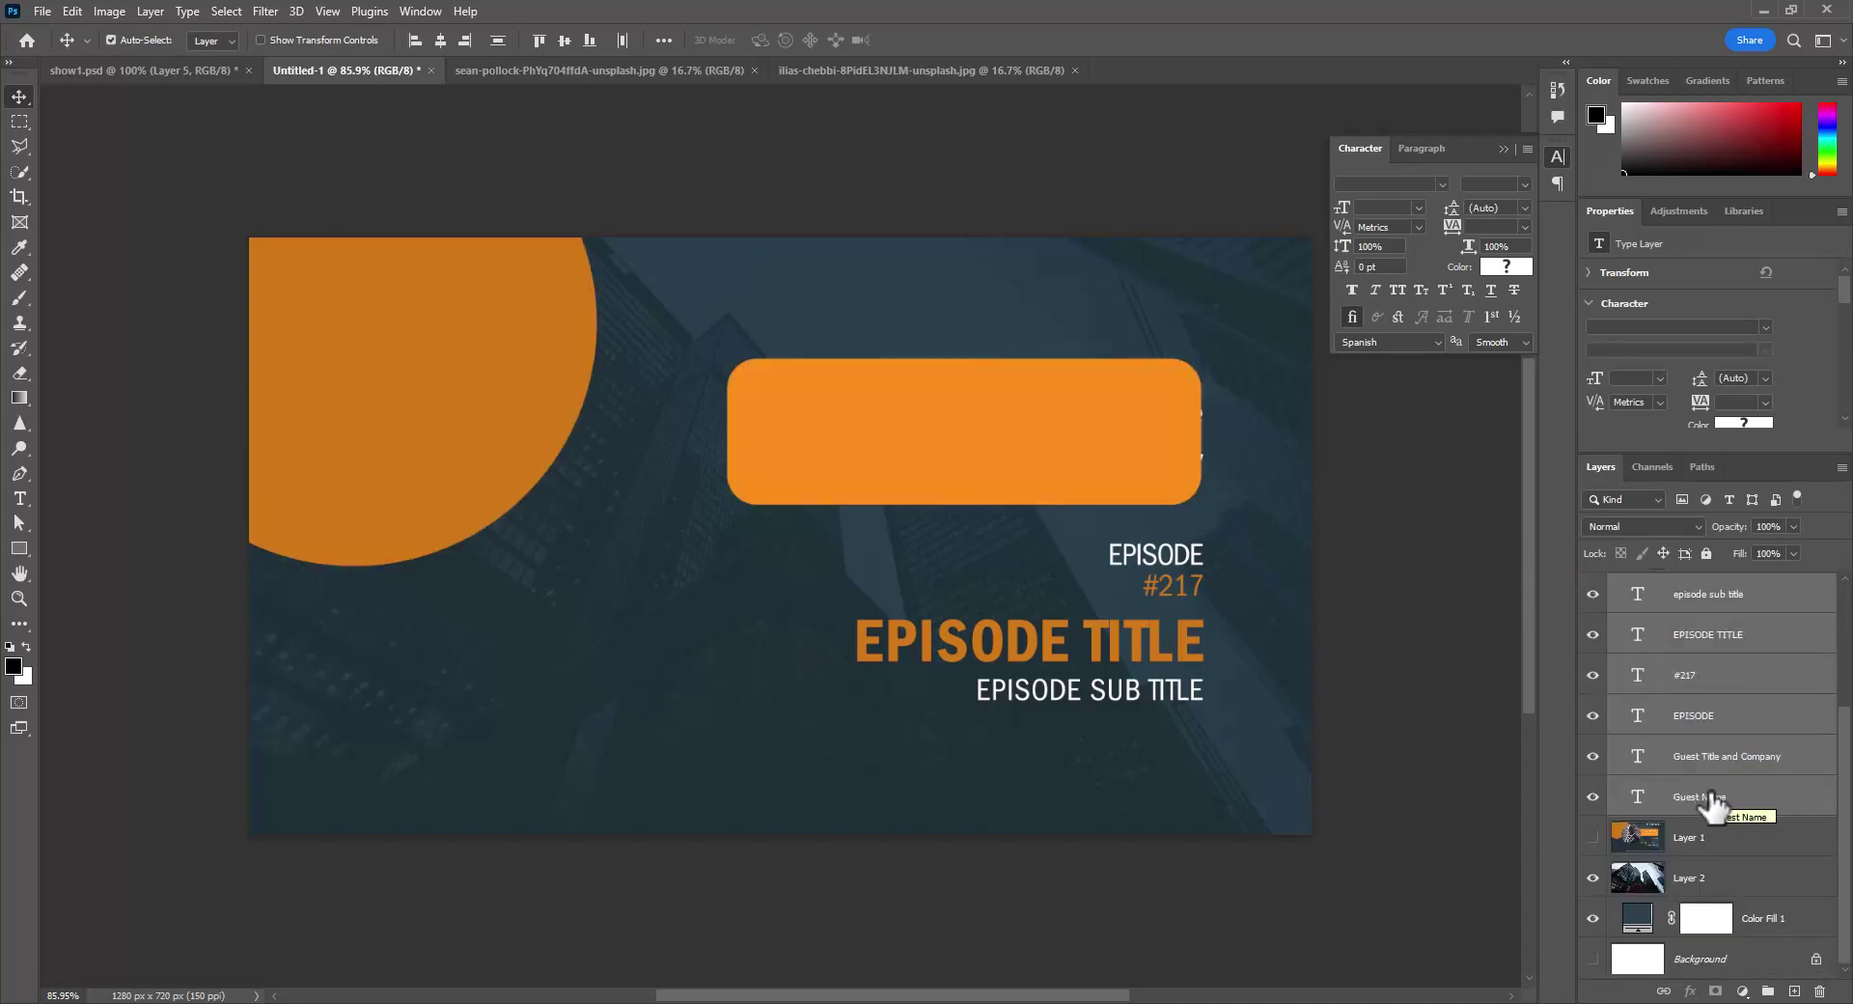
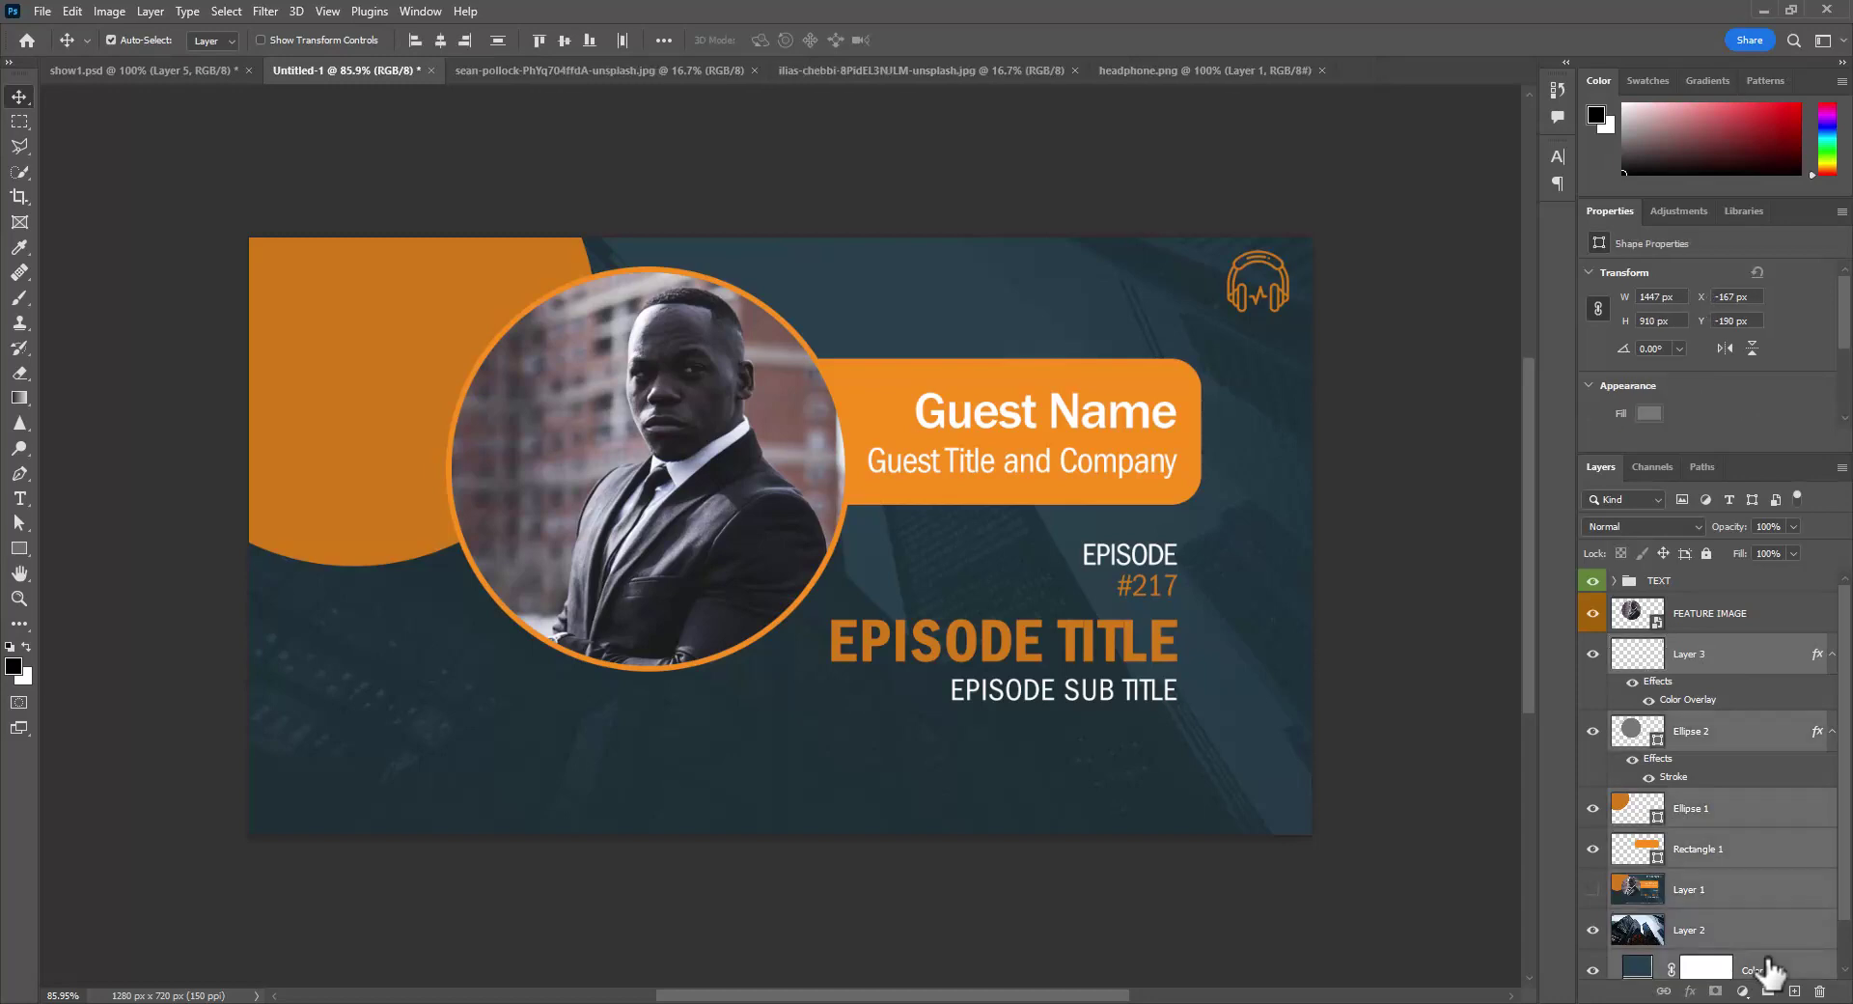
- Group the selected background layers and name the group BACKGROUND GRAPHICS
key("ctrl+g")
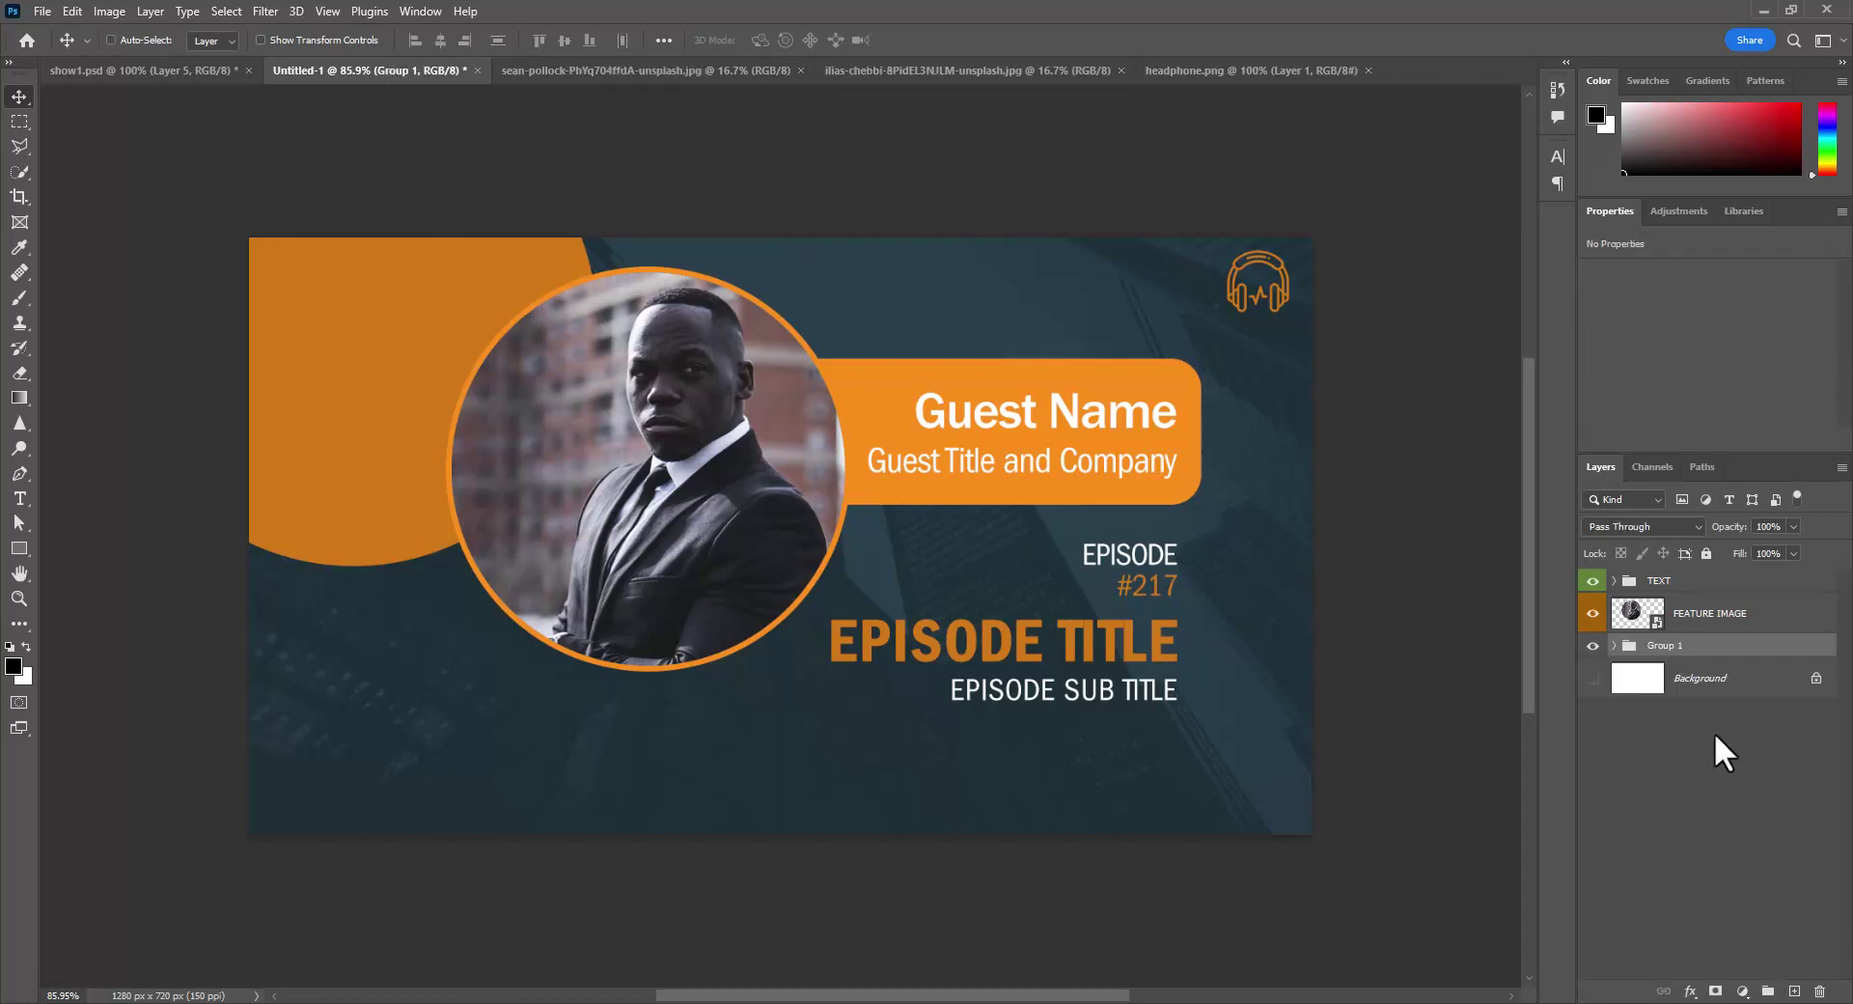
double_click(1661, 645)
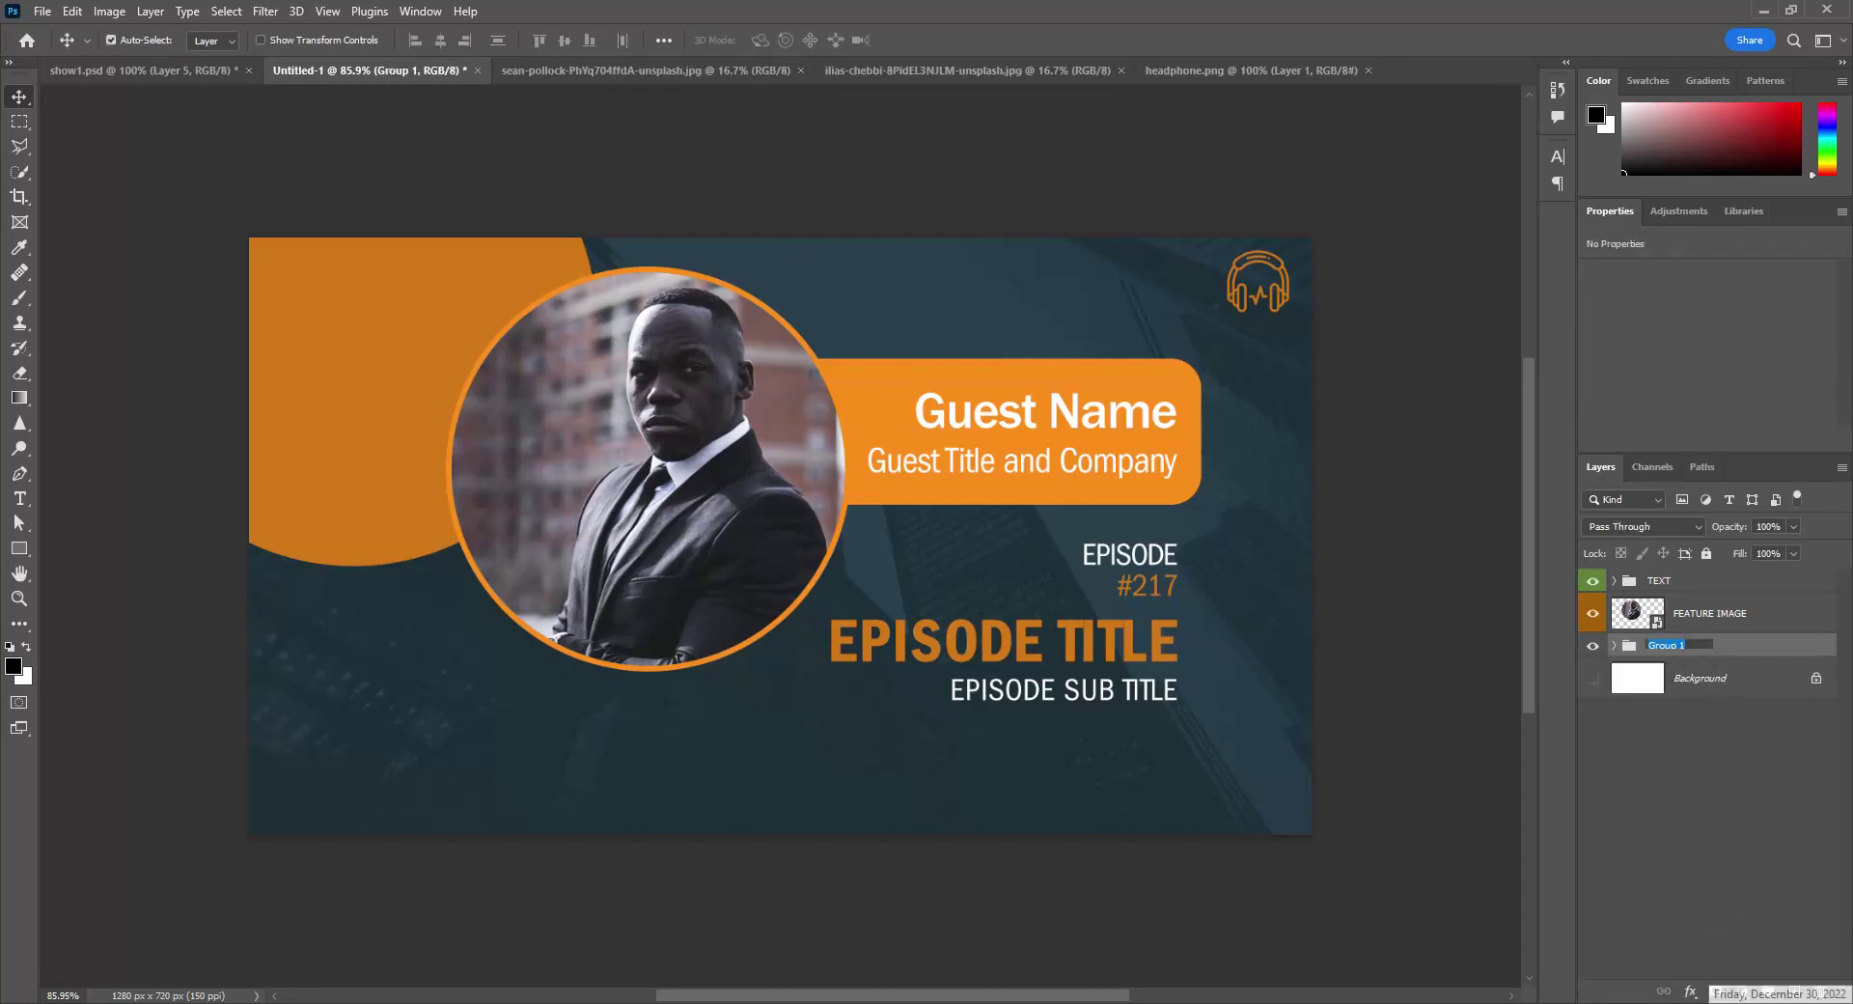
type("BAC")
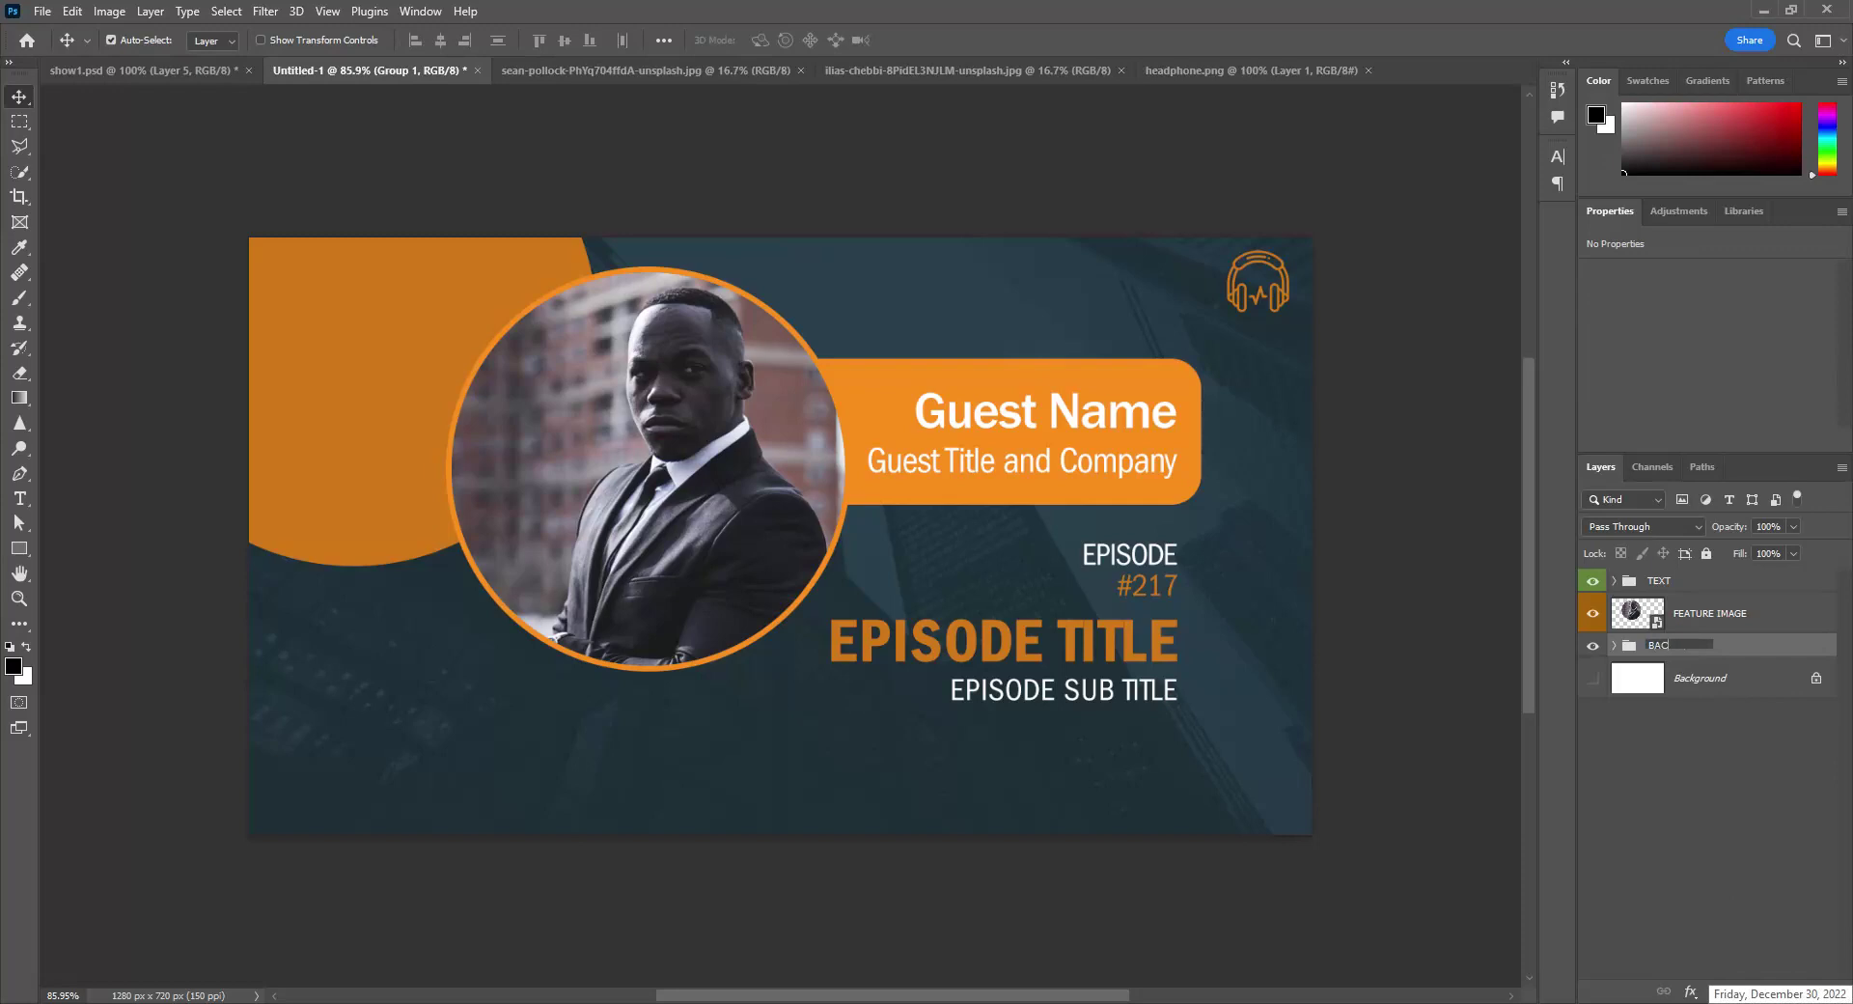
type("KGROUND GRAPHICS")
key("Return")
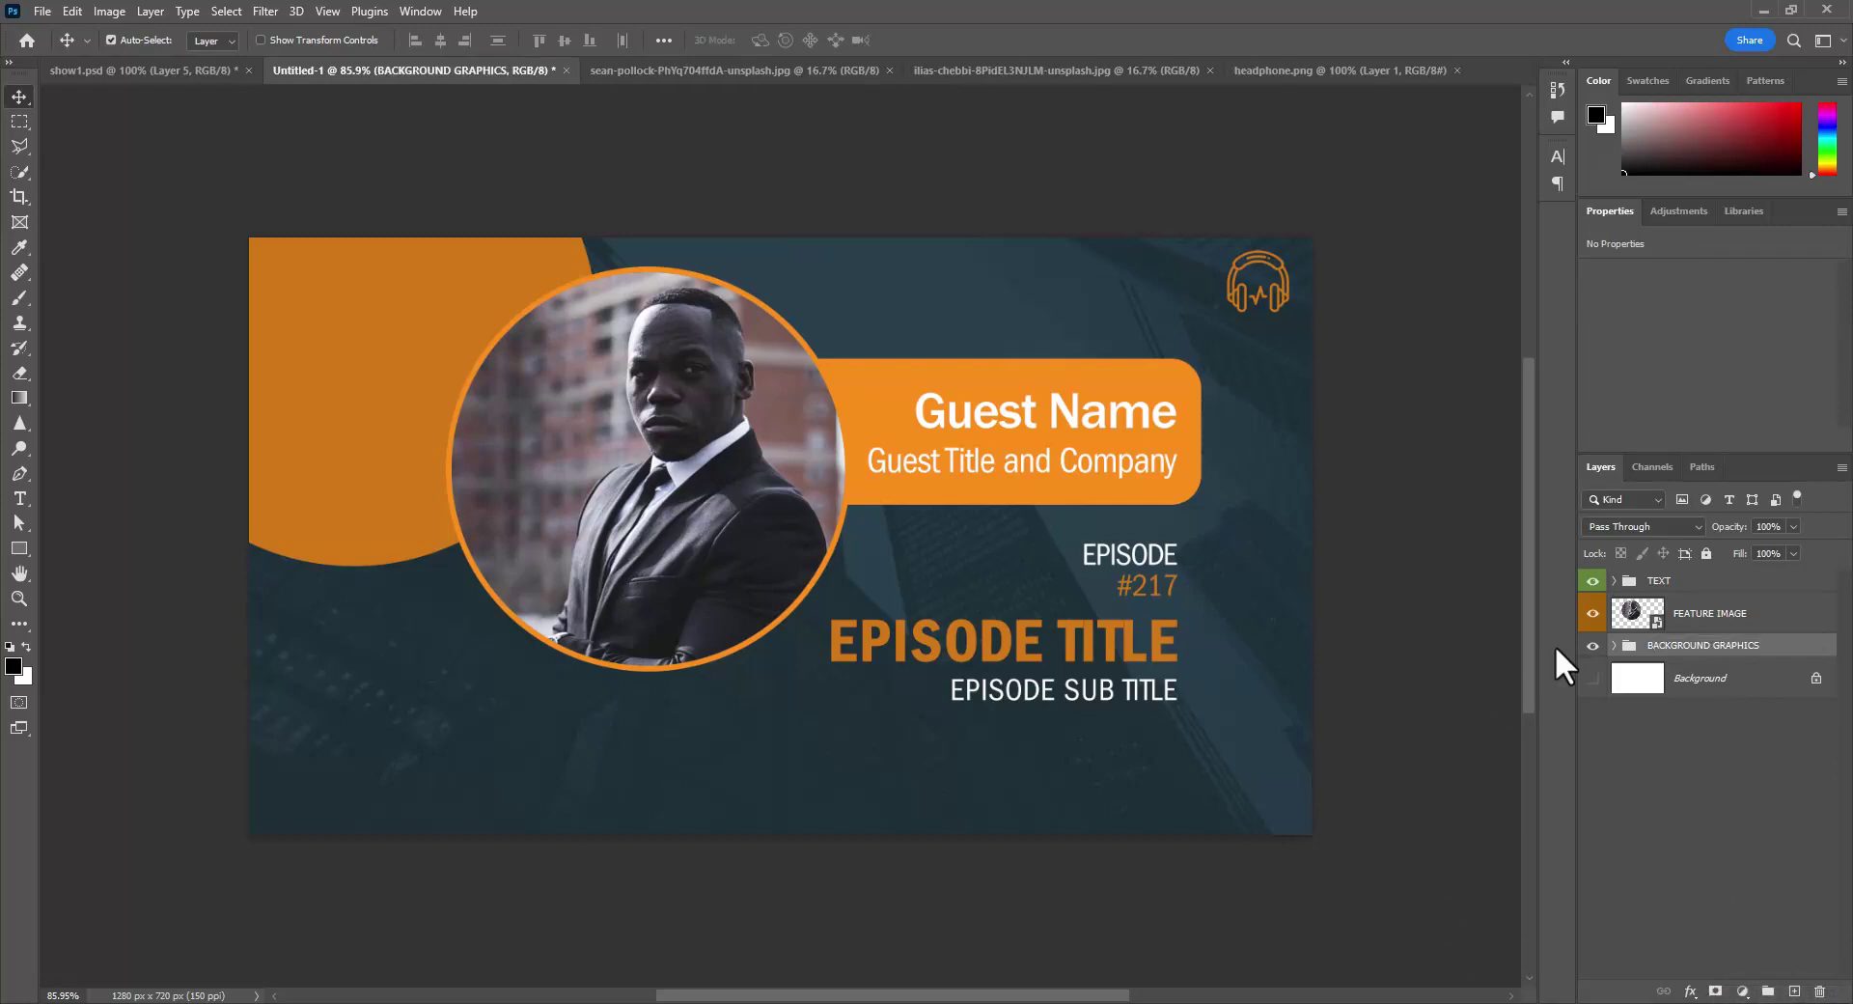
- Expand and collapse the TEXT group to check its layers, leaving TEXT selected
left_click(1654, 584)
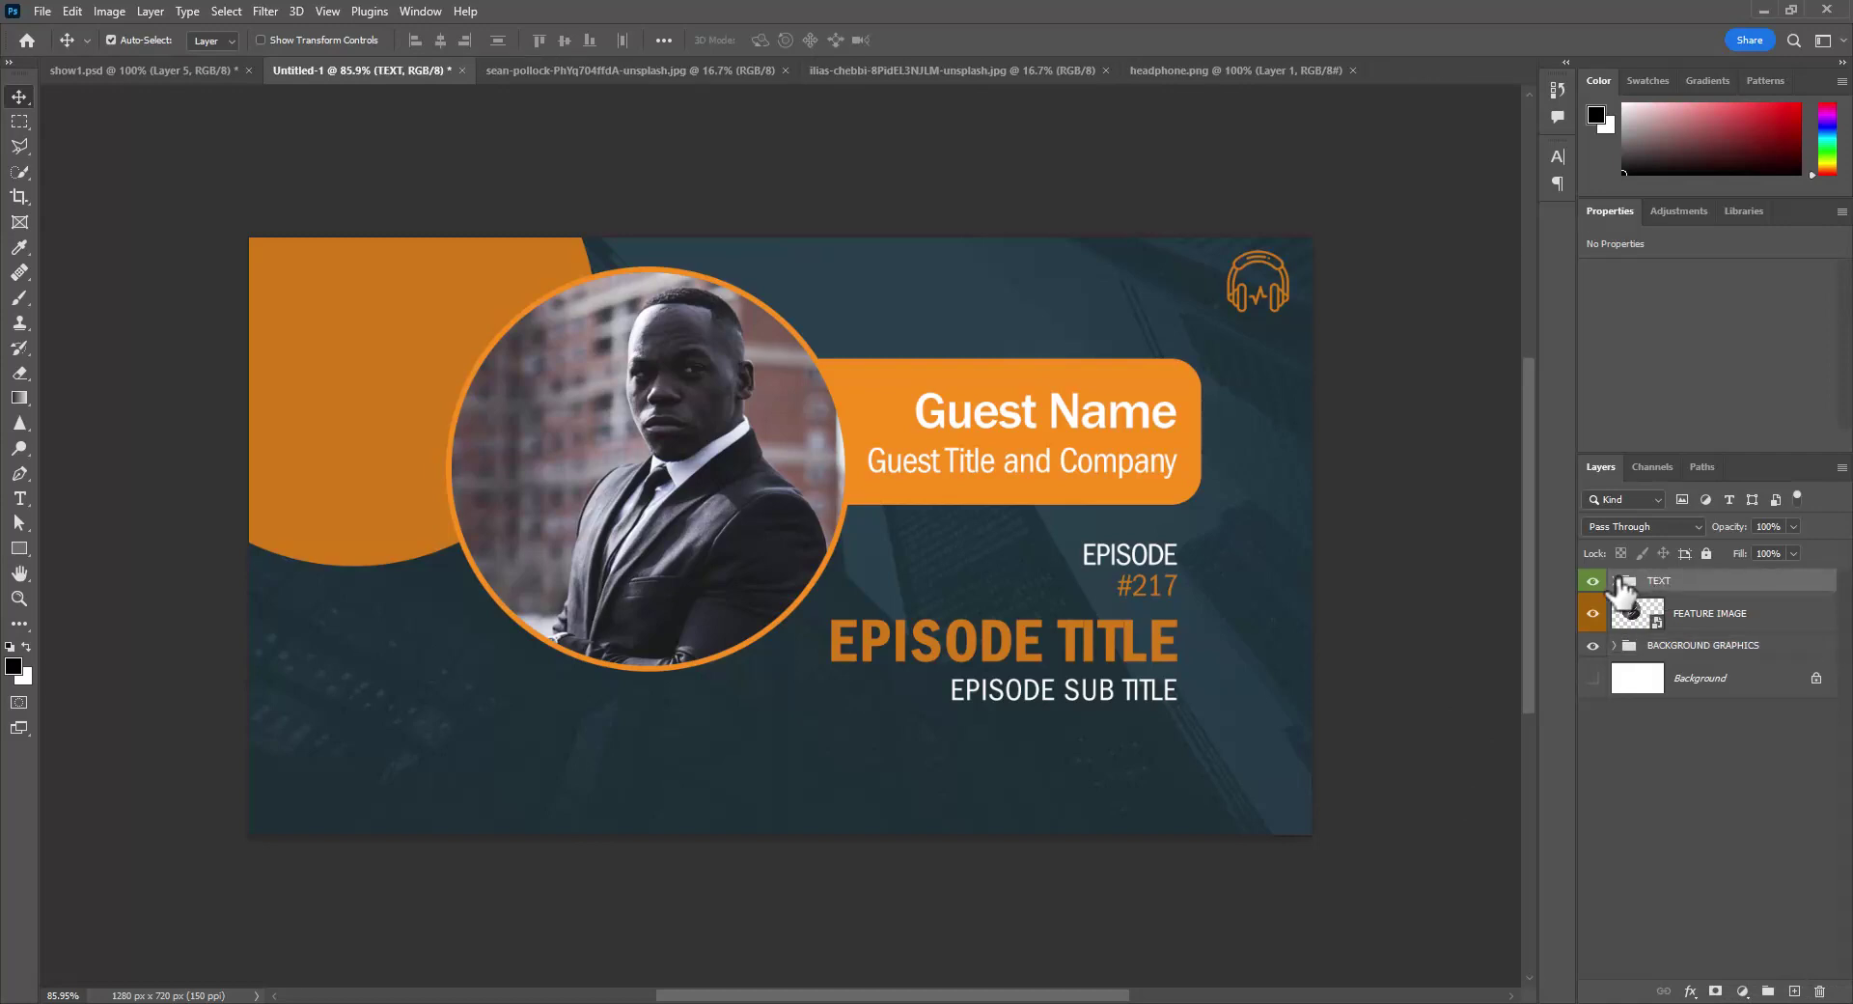
left_click(1618, 581)
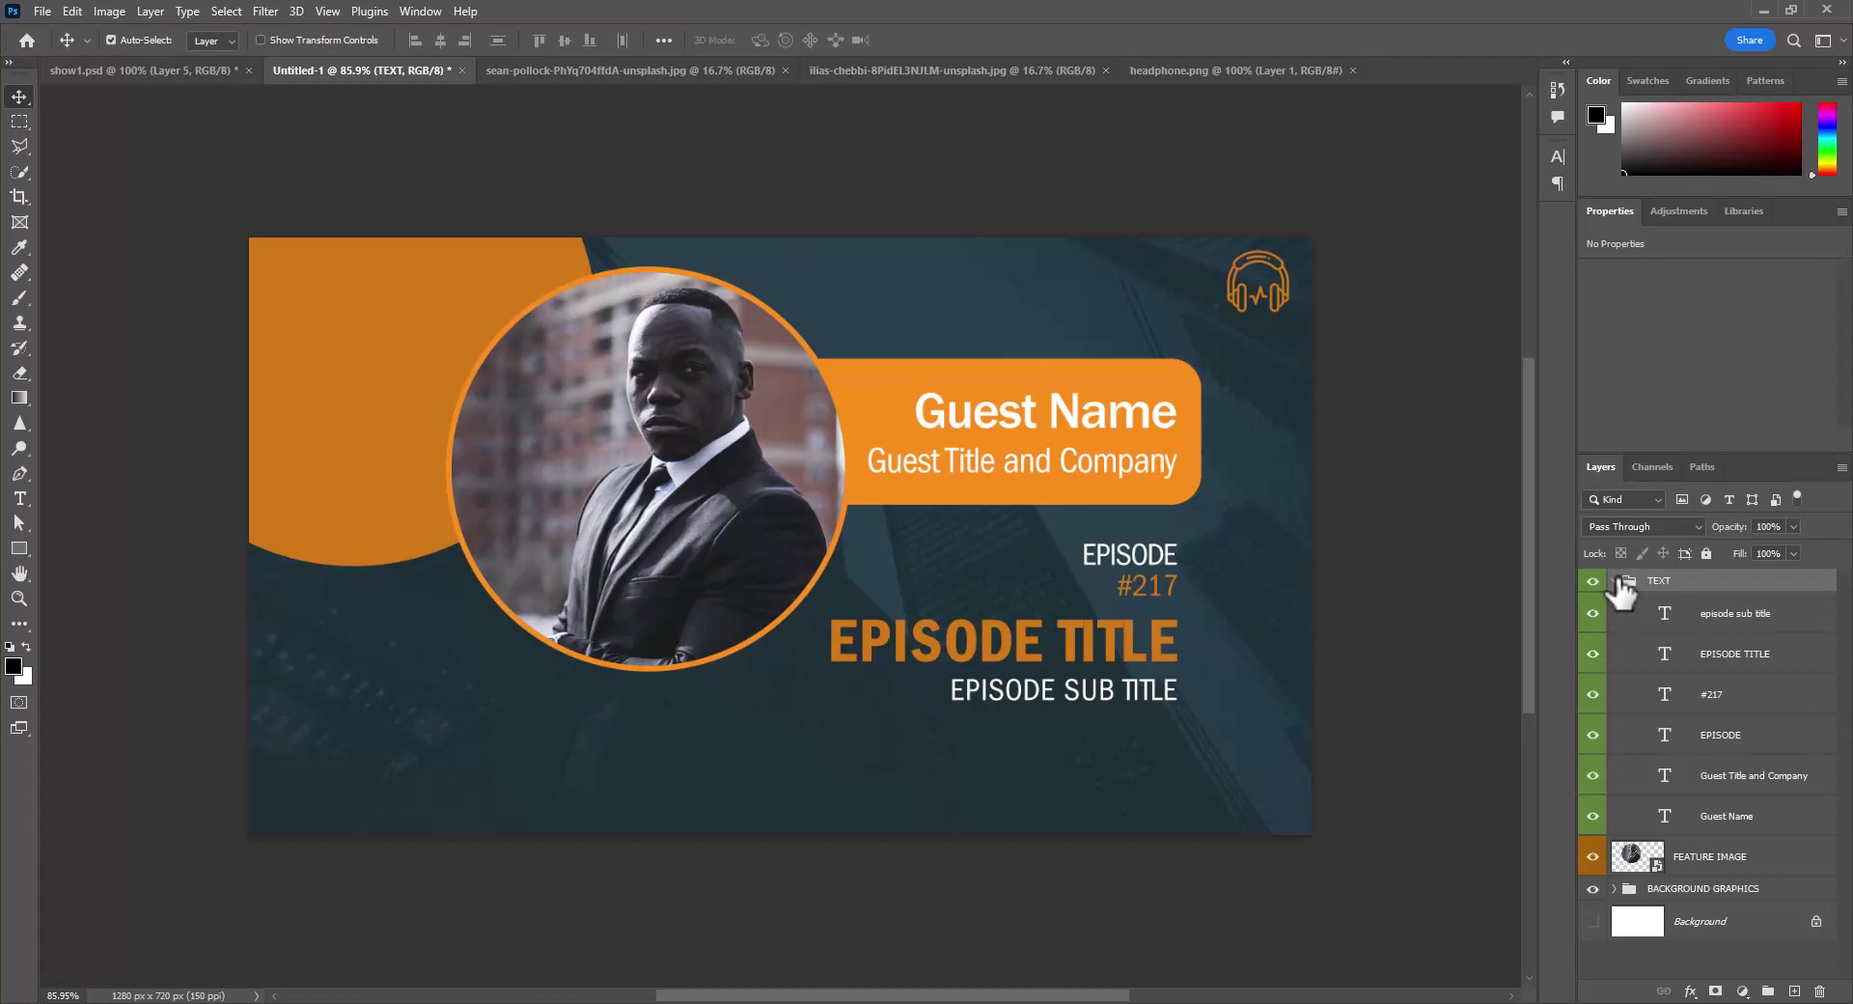
left_click(1617, 581)
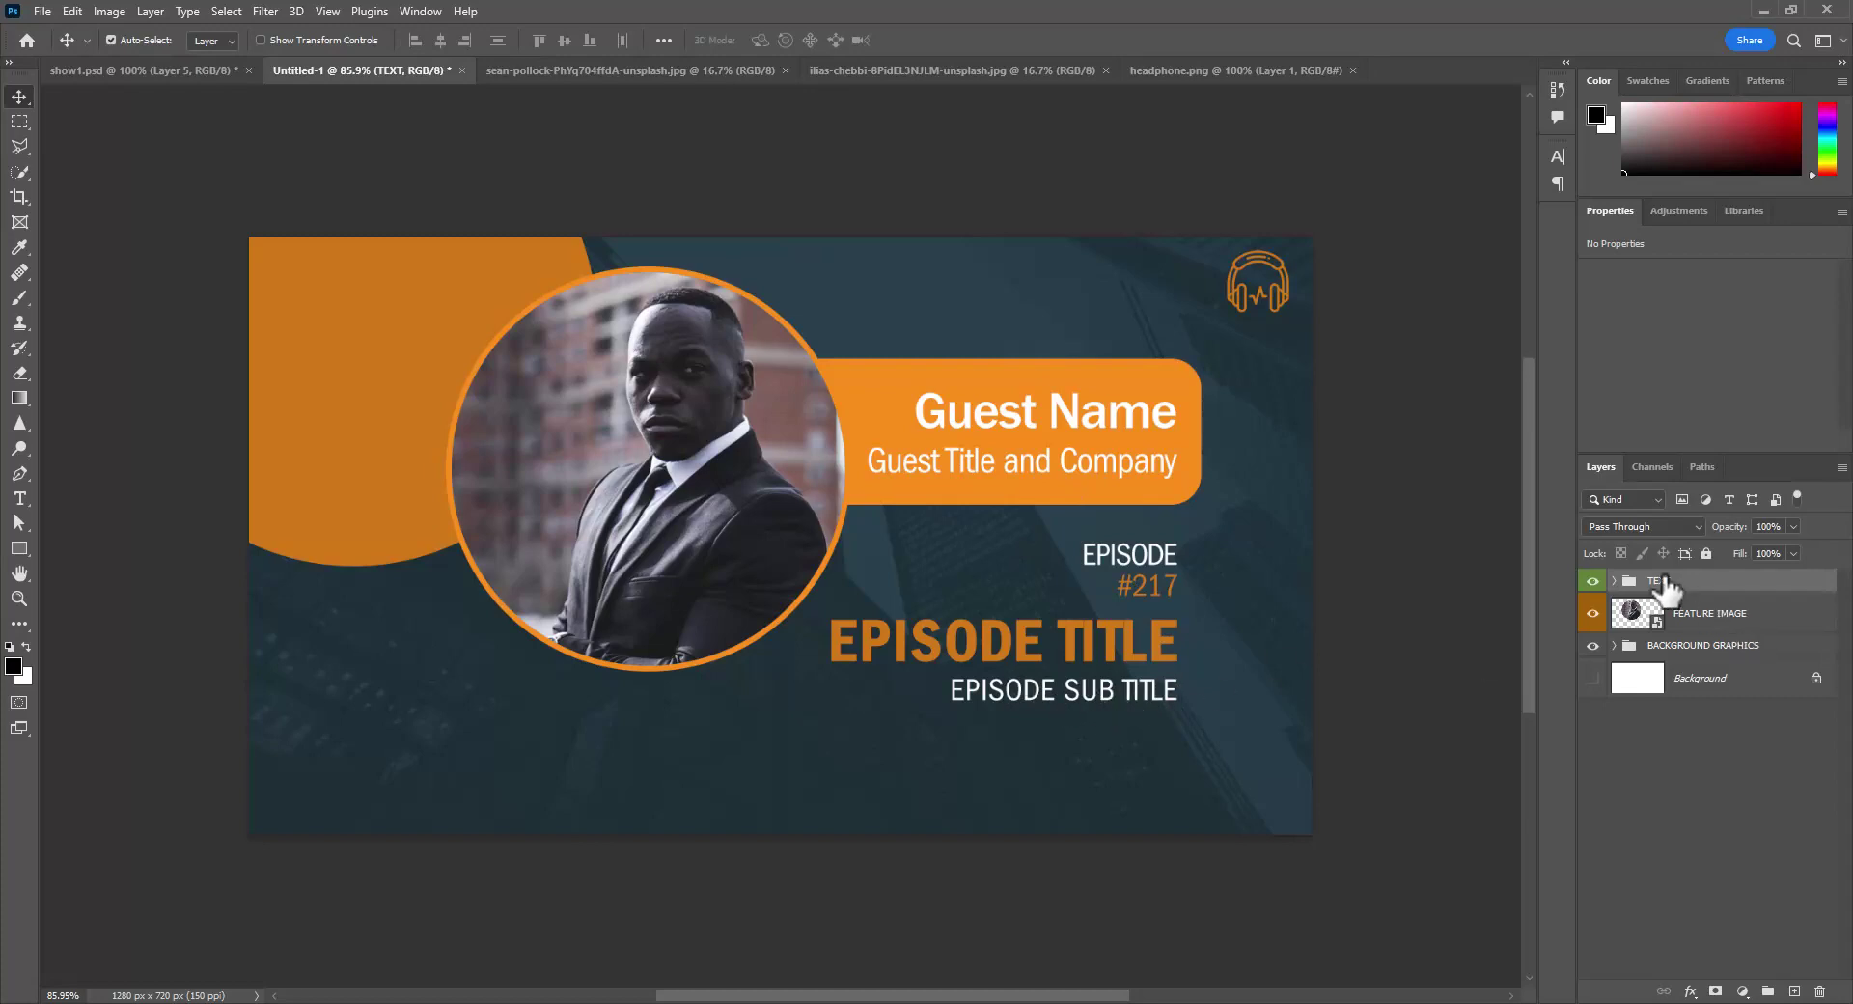
left_click(1705, 620)
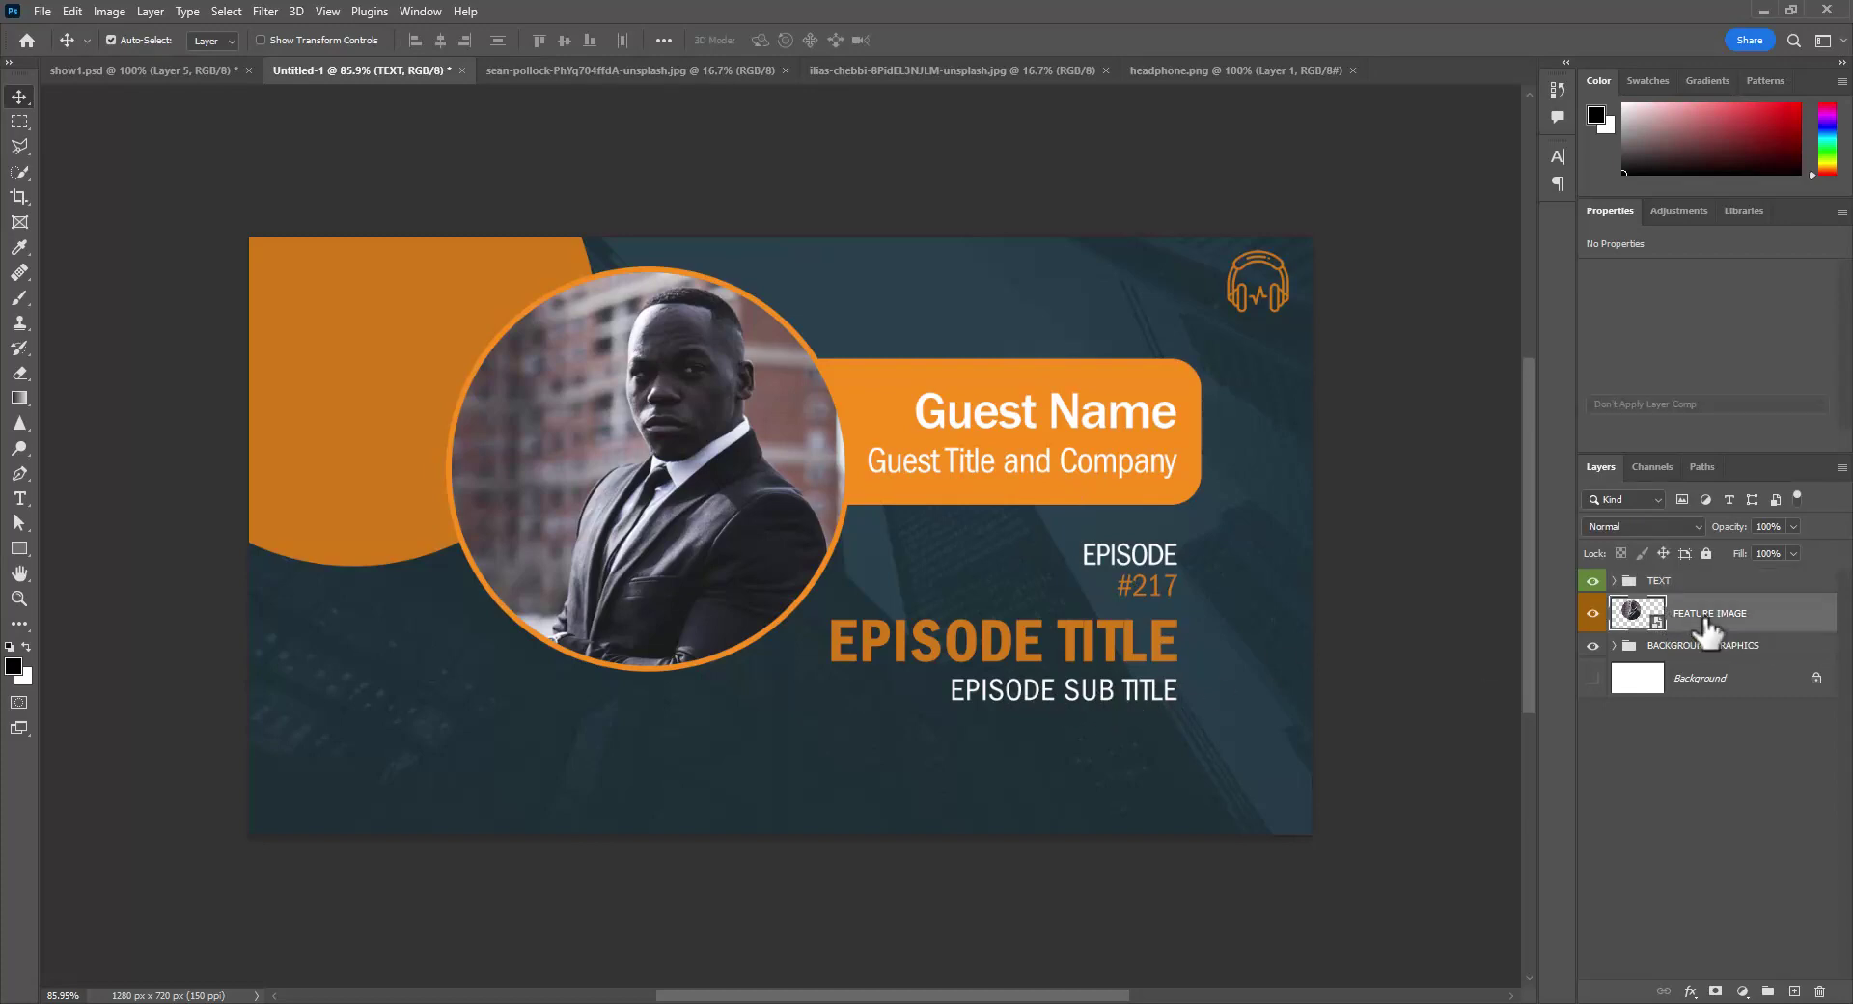
left_click(1646, 584)
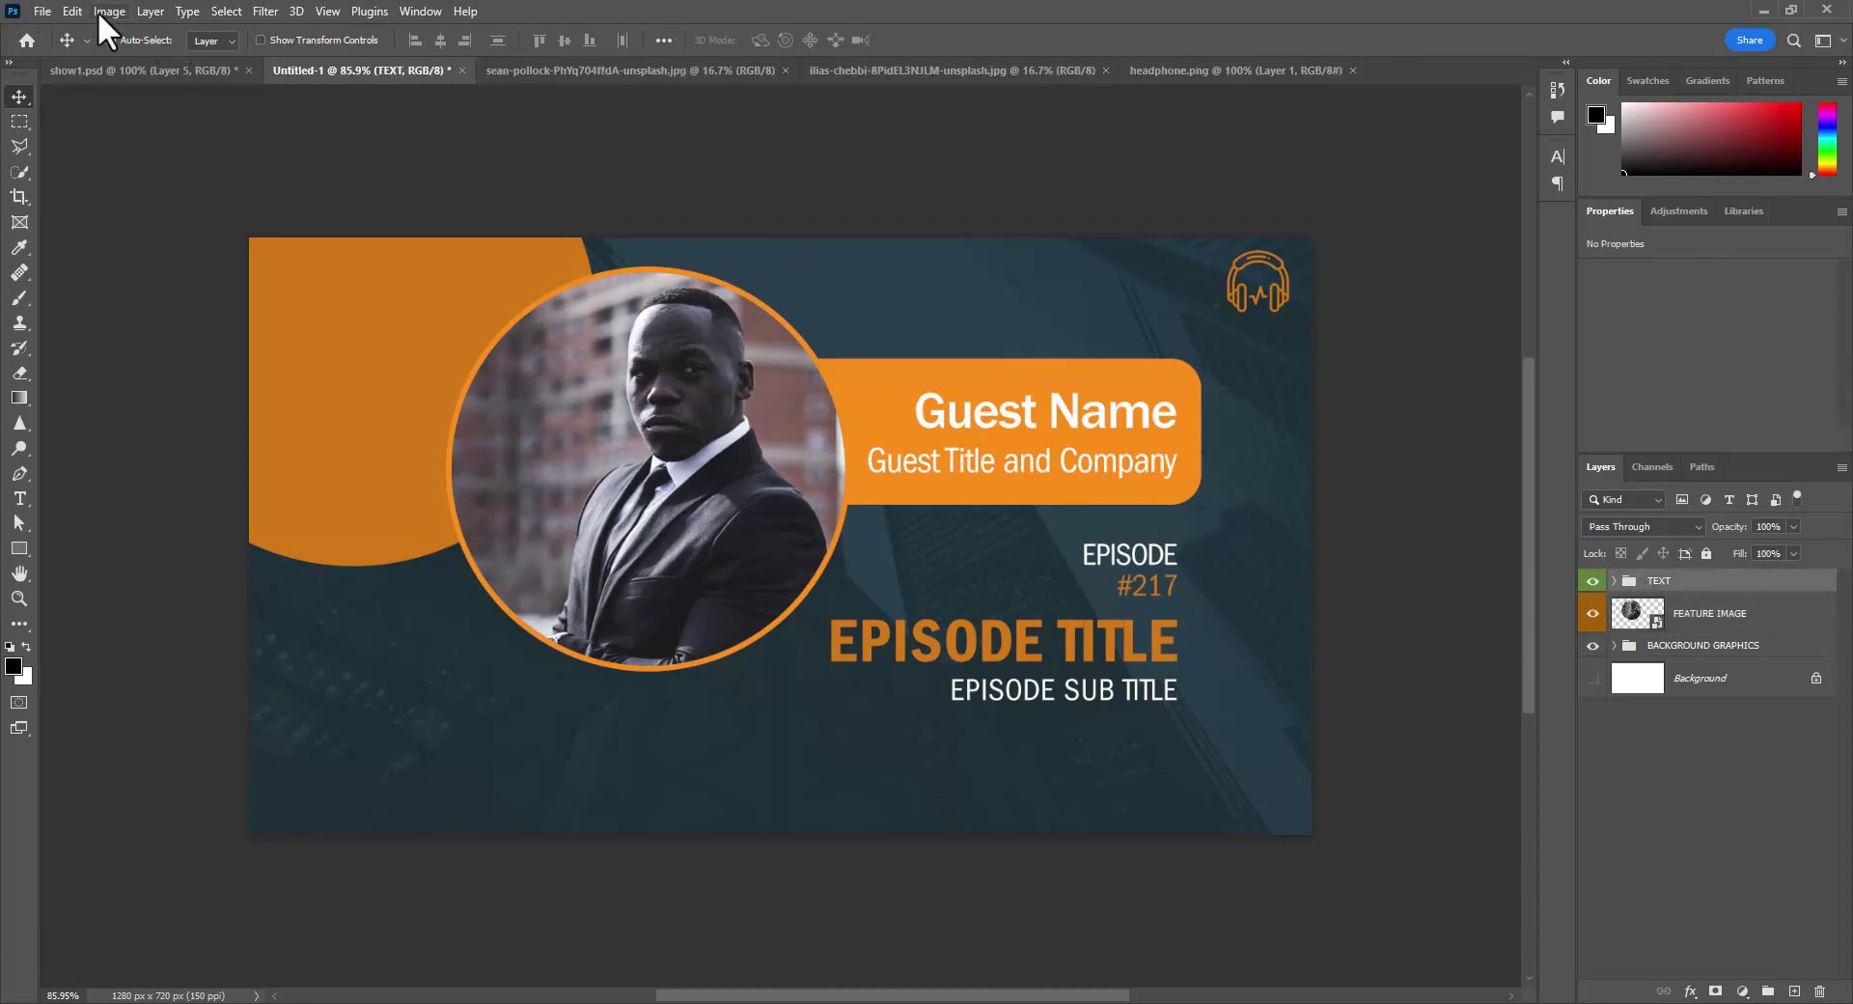
- Save the banner to the computer as the template PODCAST.PSDT in the project 4 folder
left_click(41, 11)
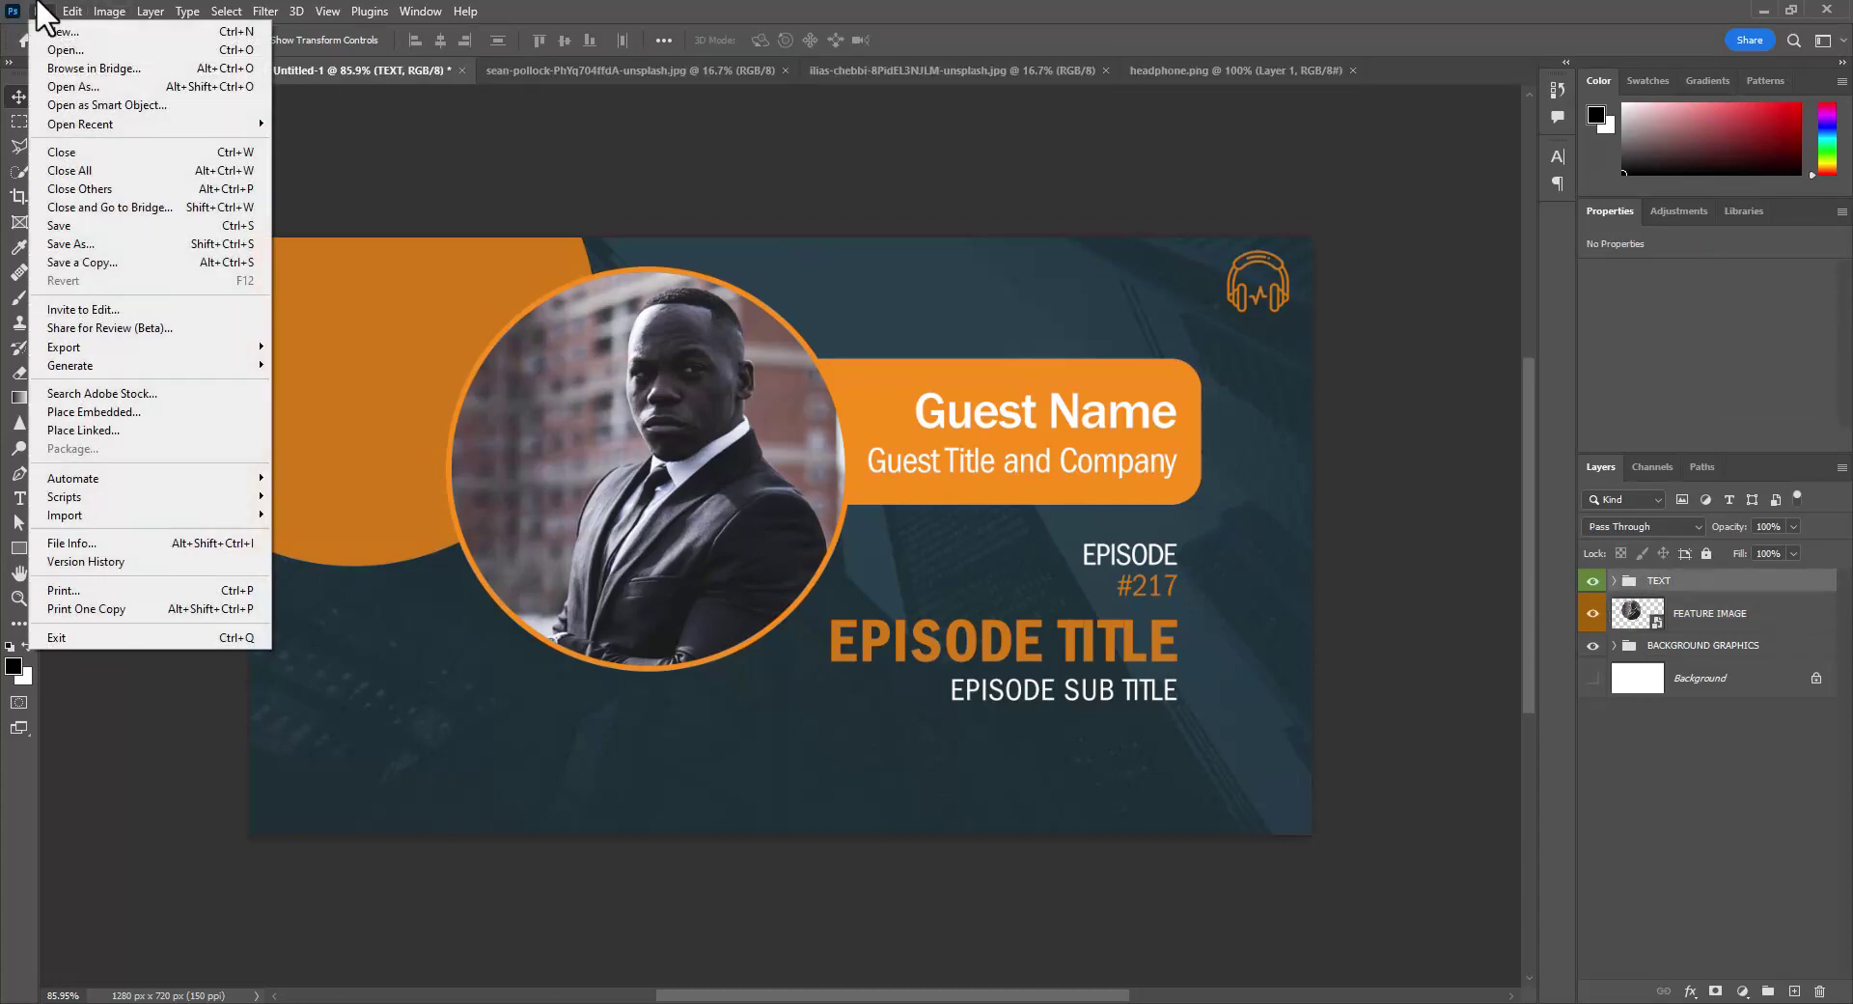
left_click(75, 225)
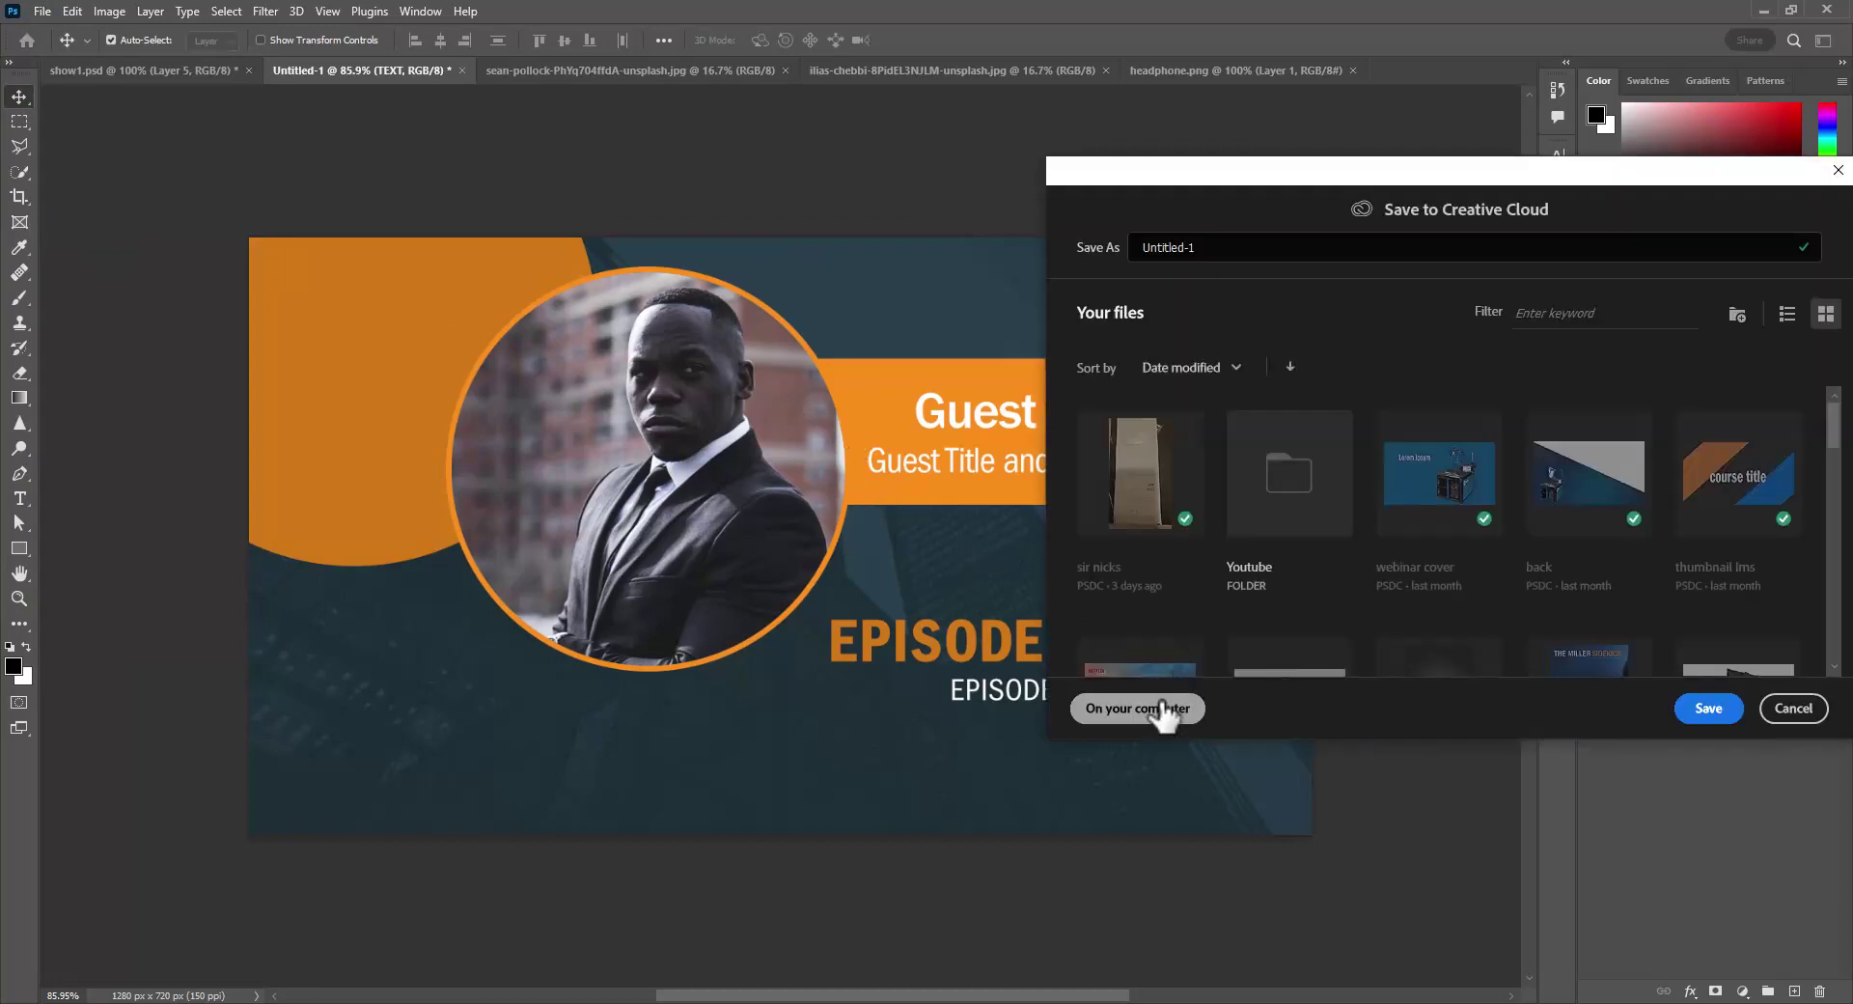
left_click(1161, 707)
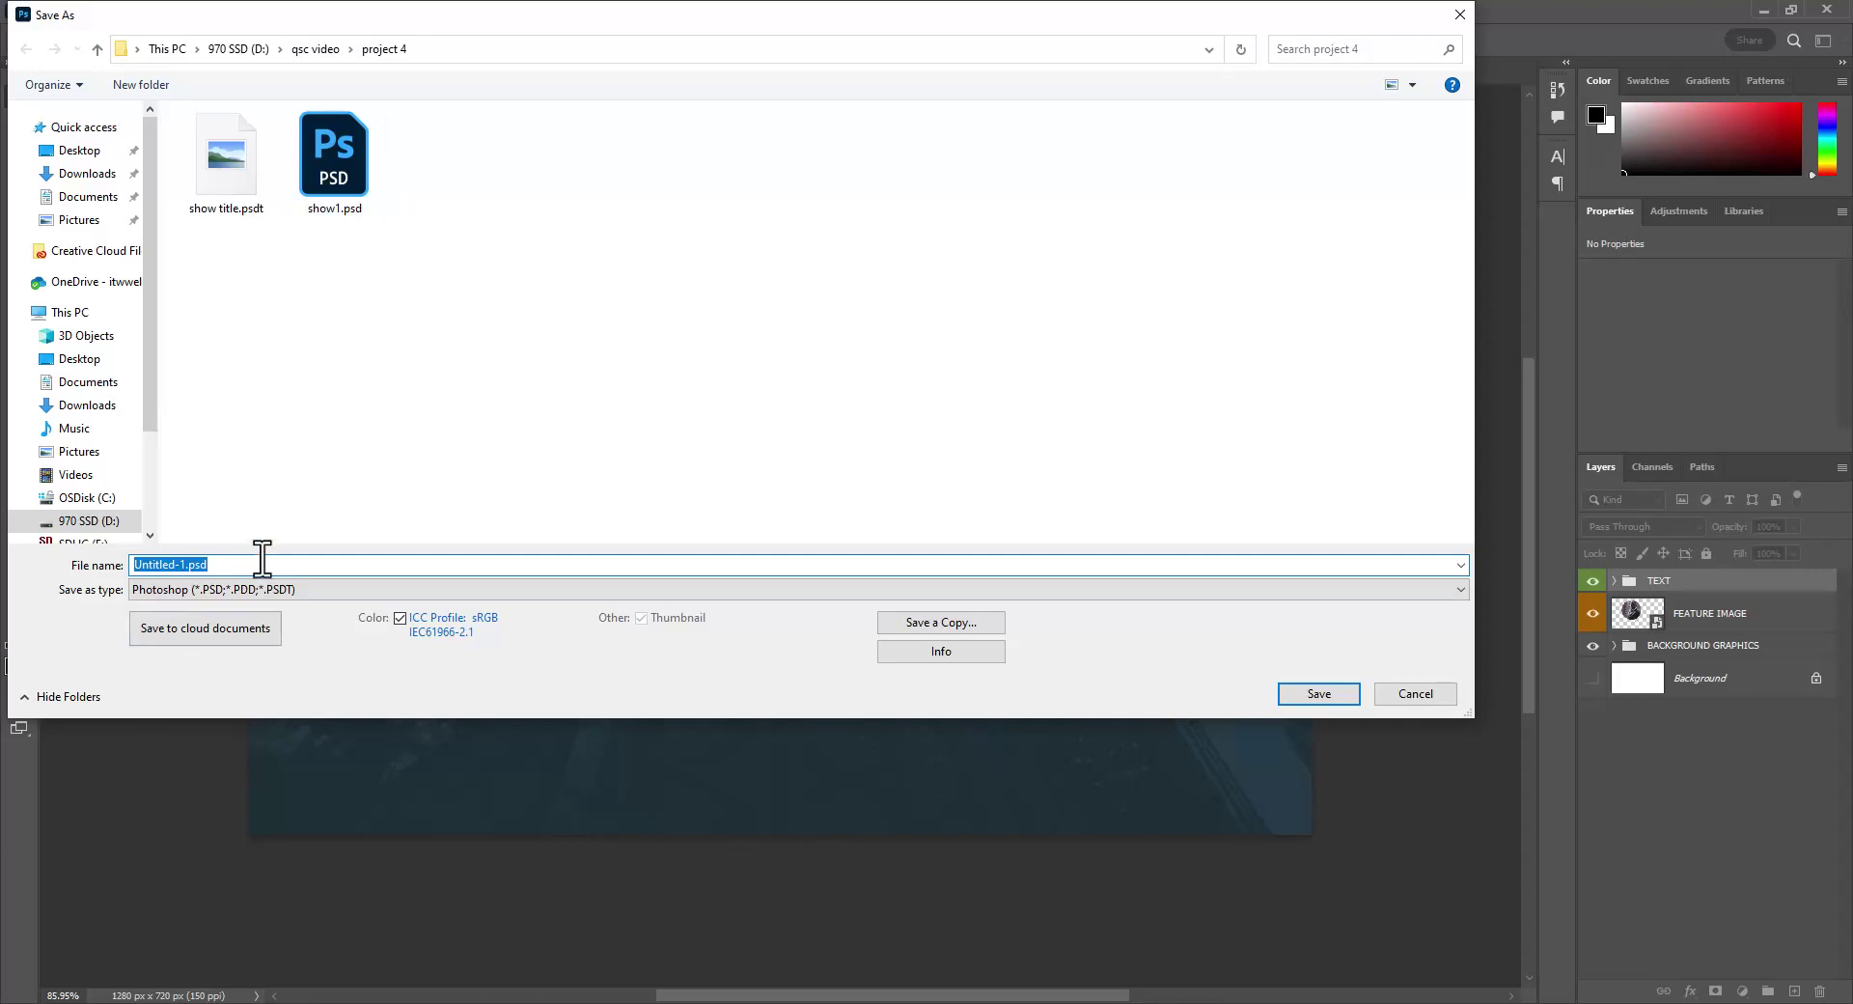
left_click_drag(247, 567, 87, 580)
type("PODCAST")
type(".PSDT")
left_click(1309, 695)
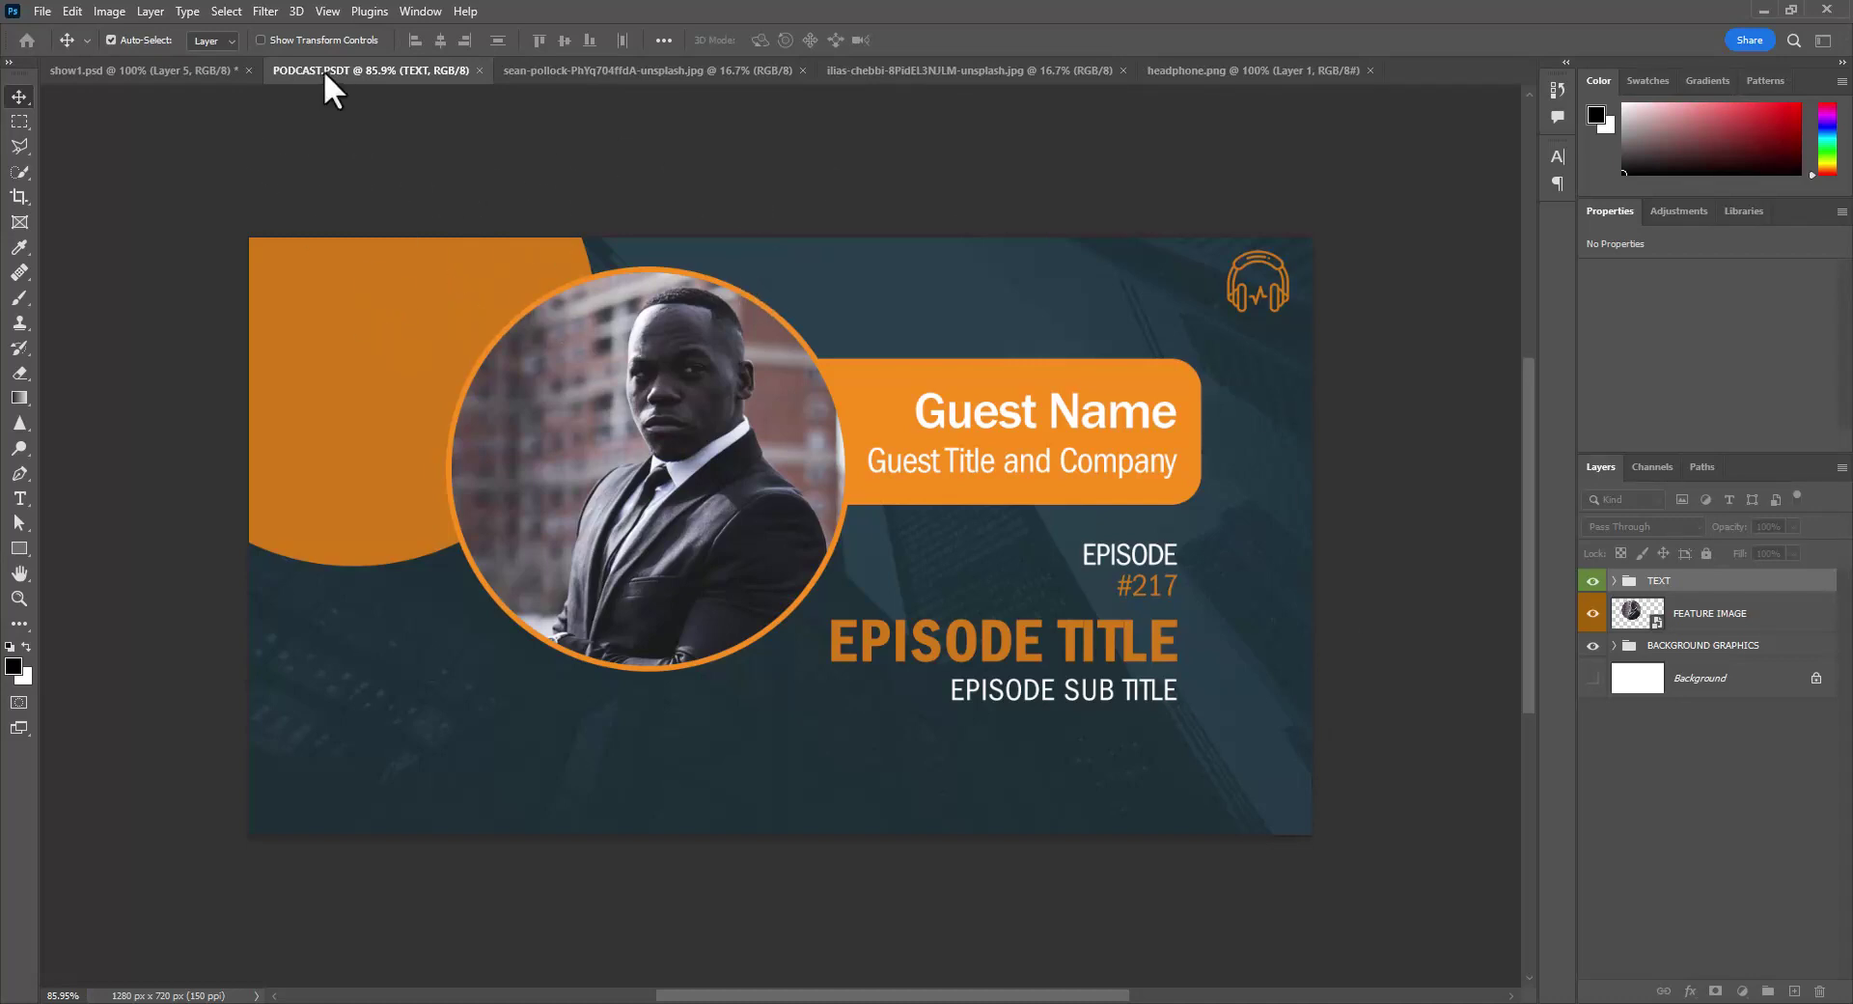
- Close the PODCAST.PSDT tab and reopen the template from project 4 as Untitled-1
left_click(478, 69)
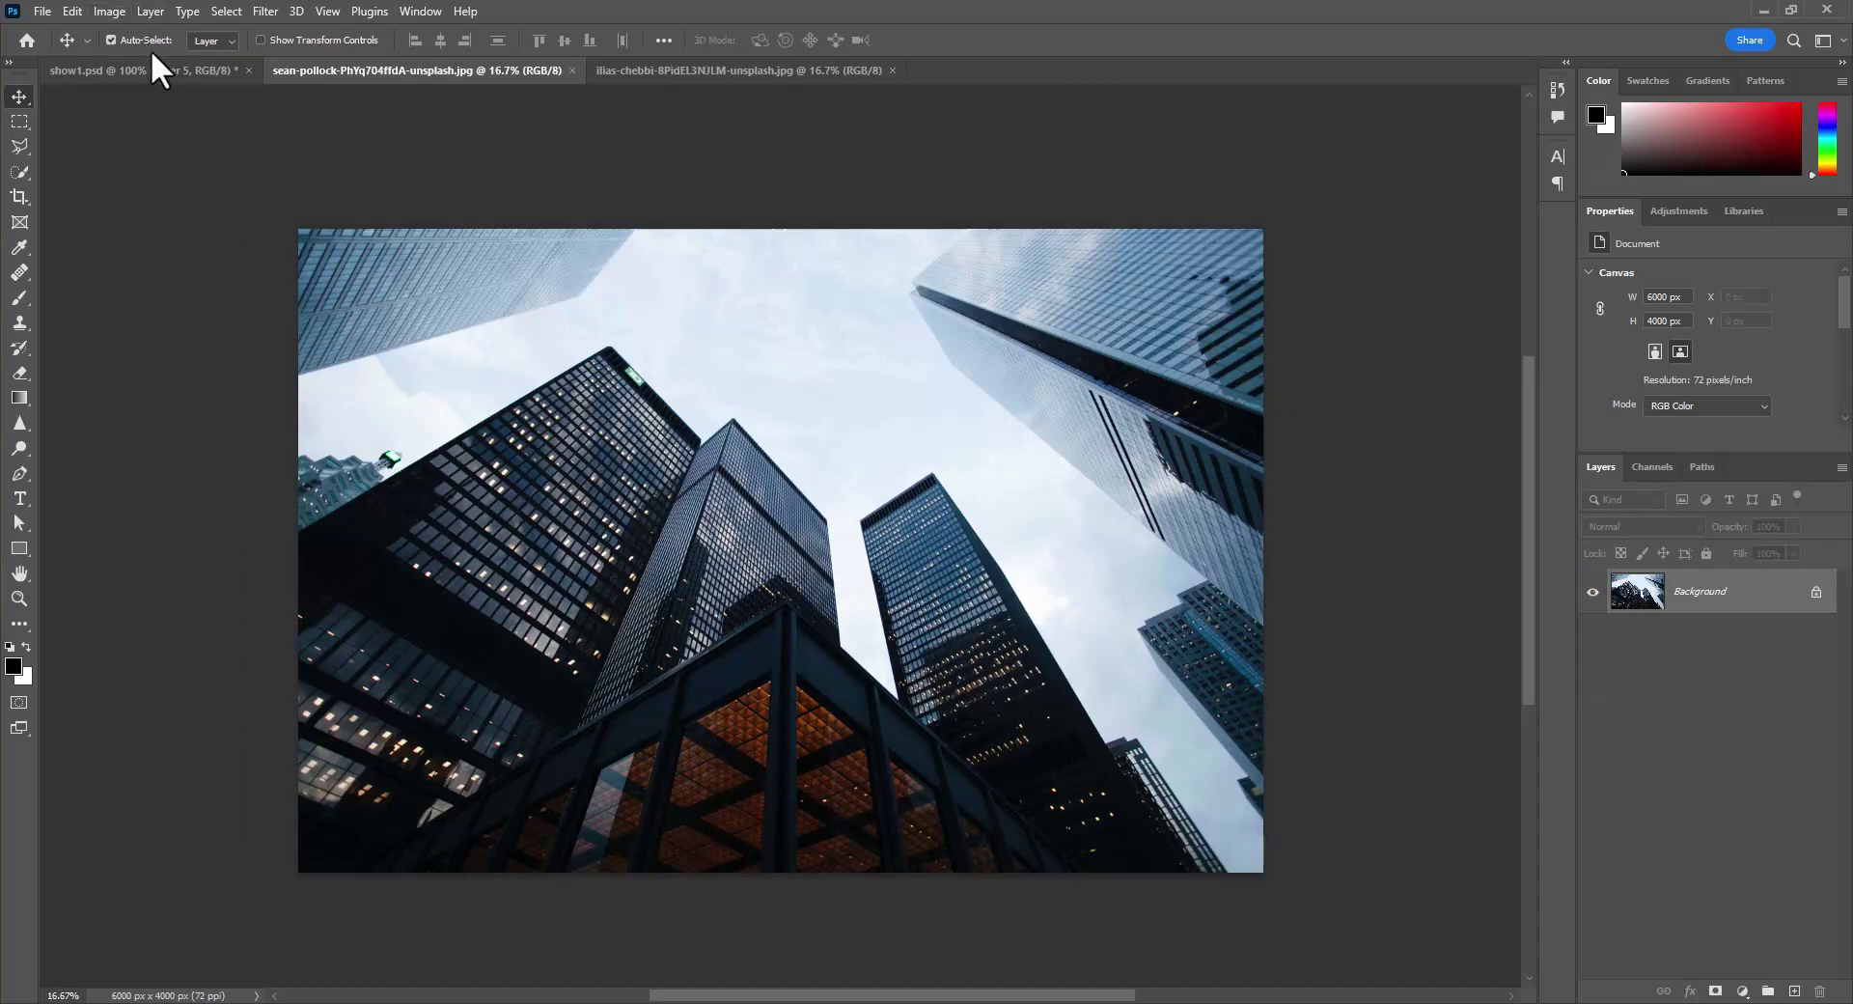
left_click(42, 10)
left_click(60, 48)
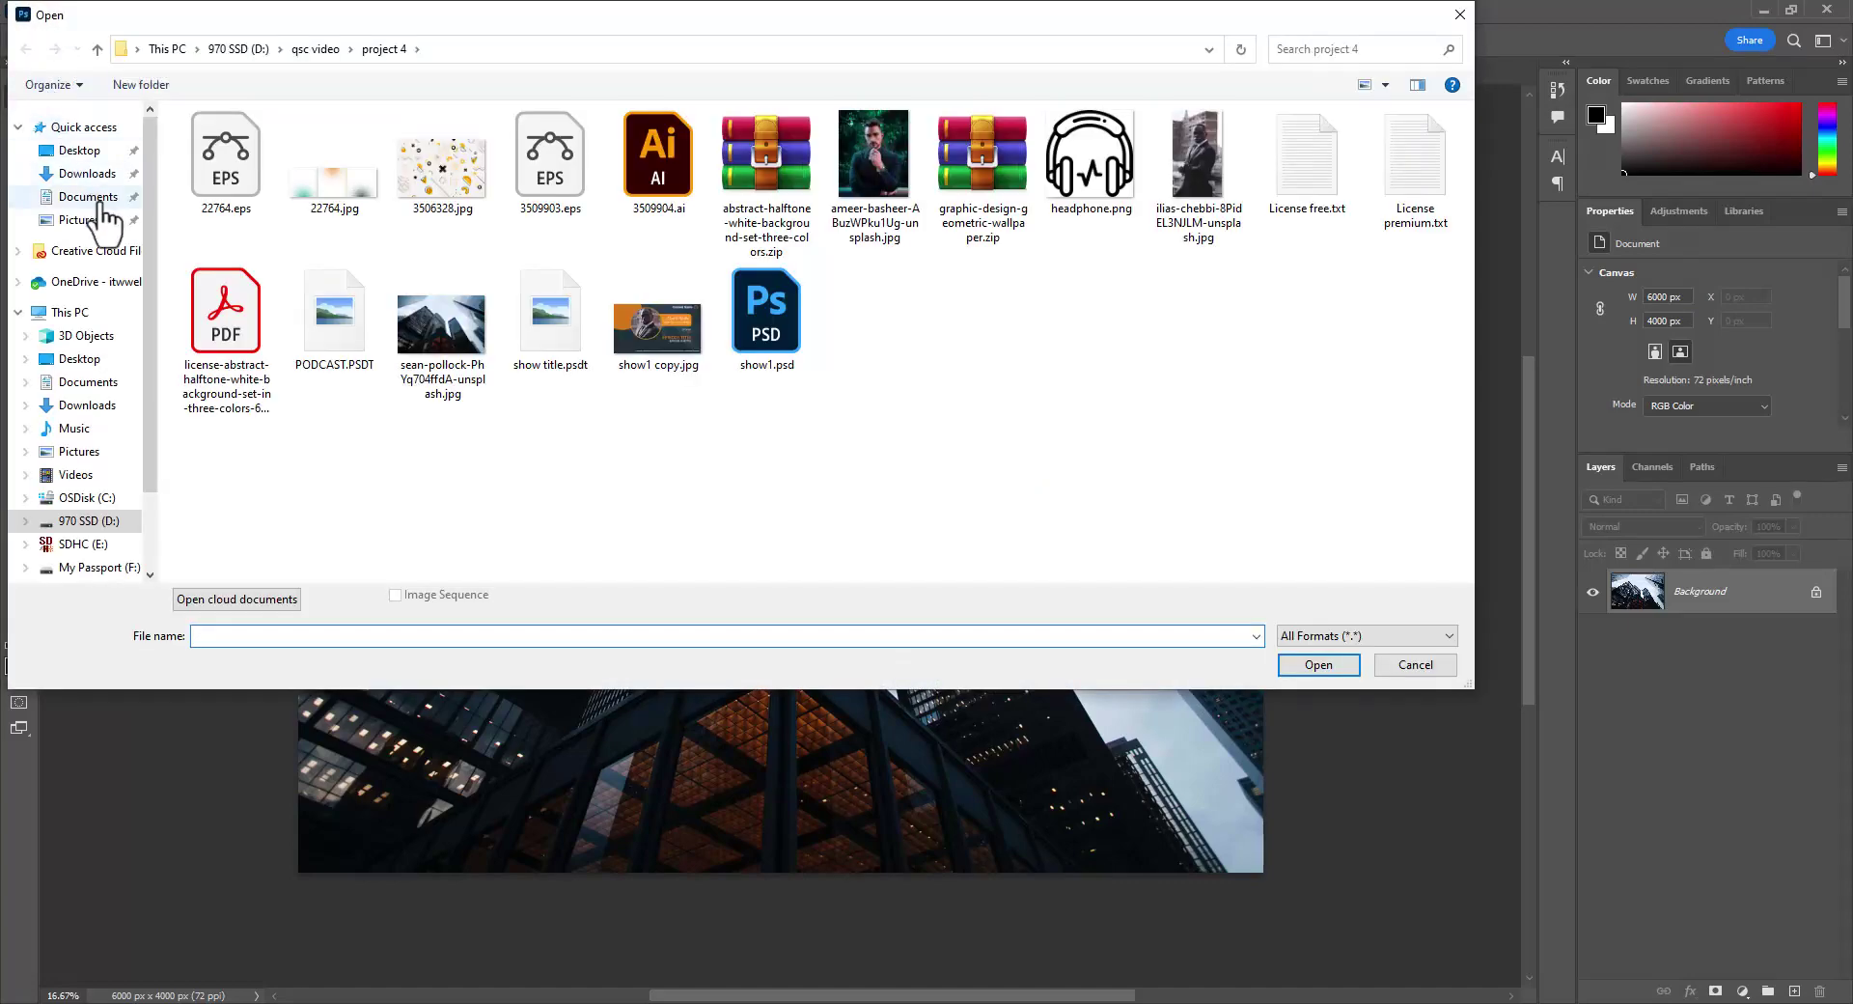
left_click(337, 324)
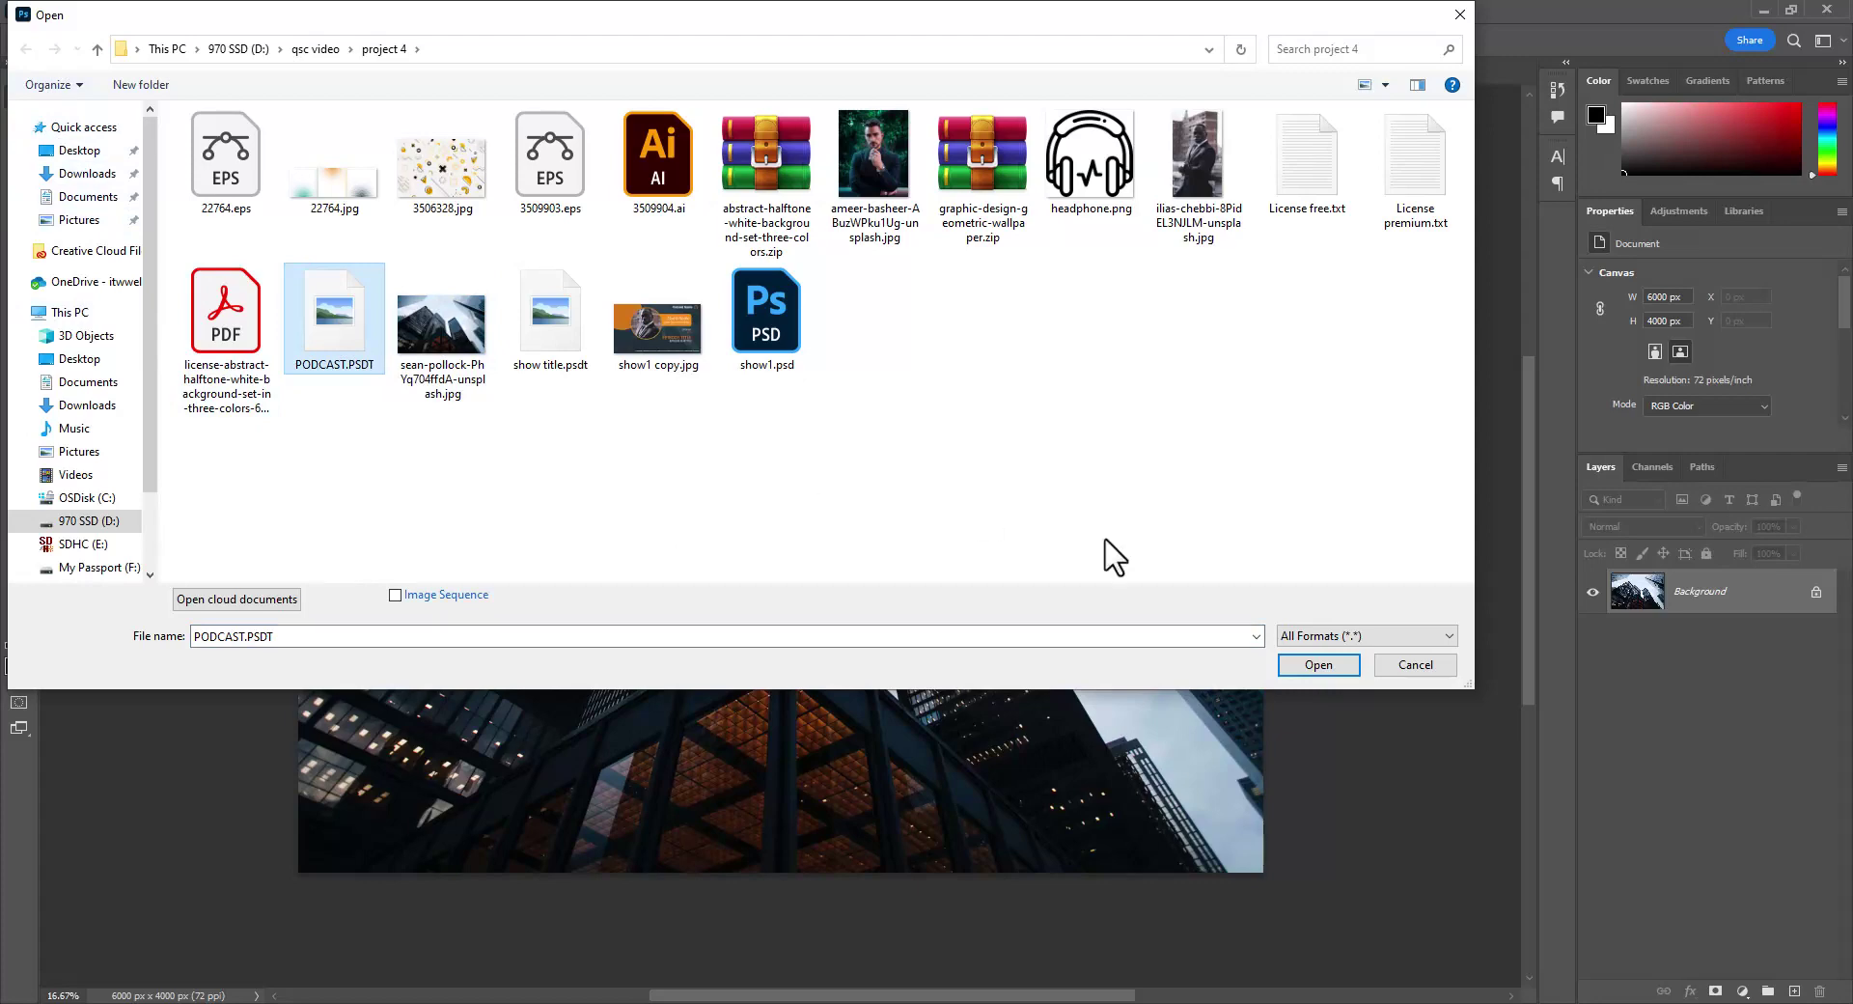
left_click(1318, 664)
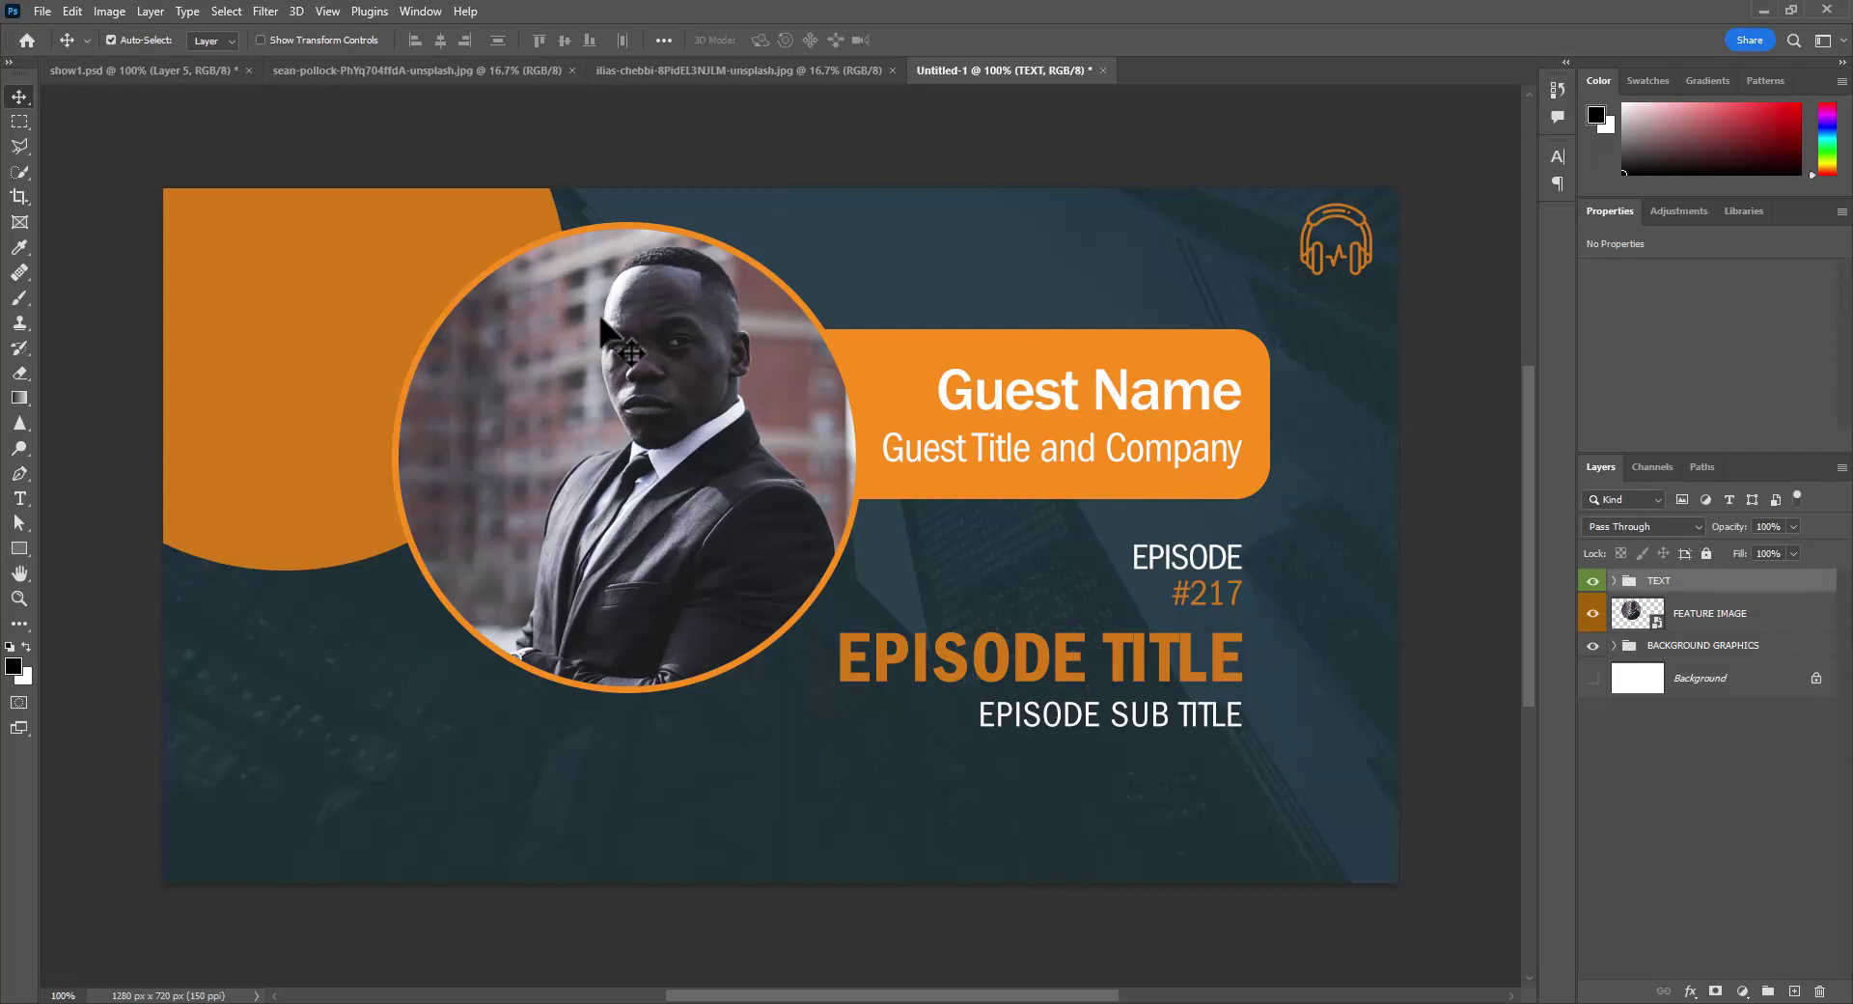
- Open the FEATURE IMAGE smart object, then place the red-dress kitchen photo clipped inside the circle
double_click(1631, 614)
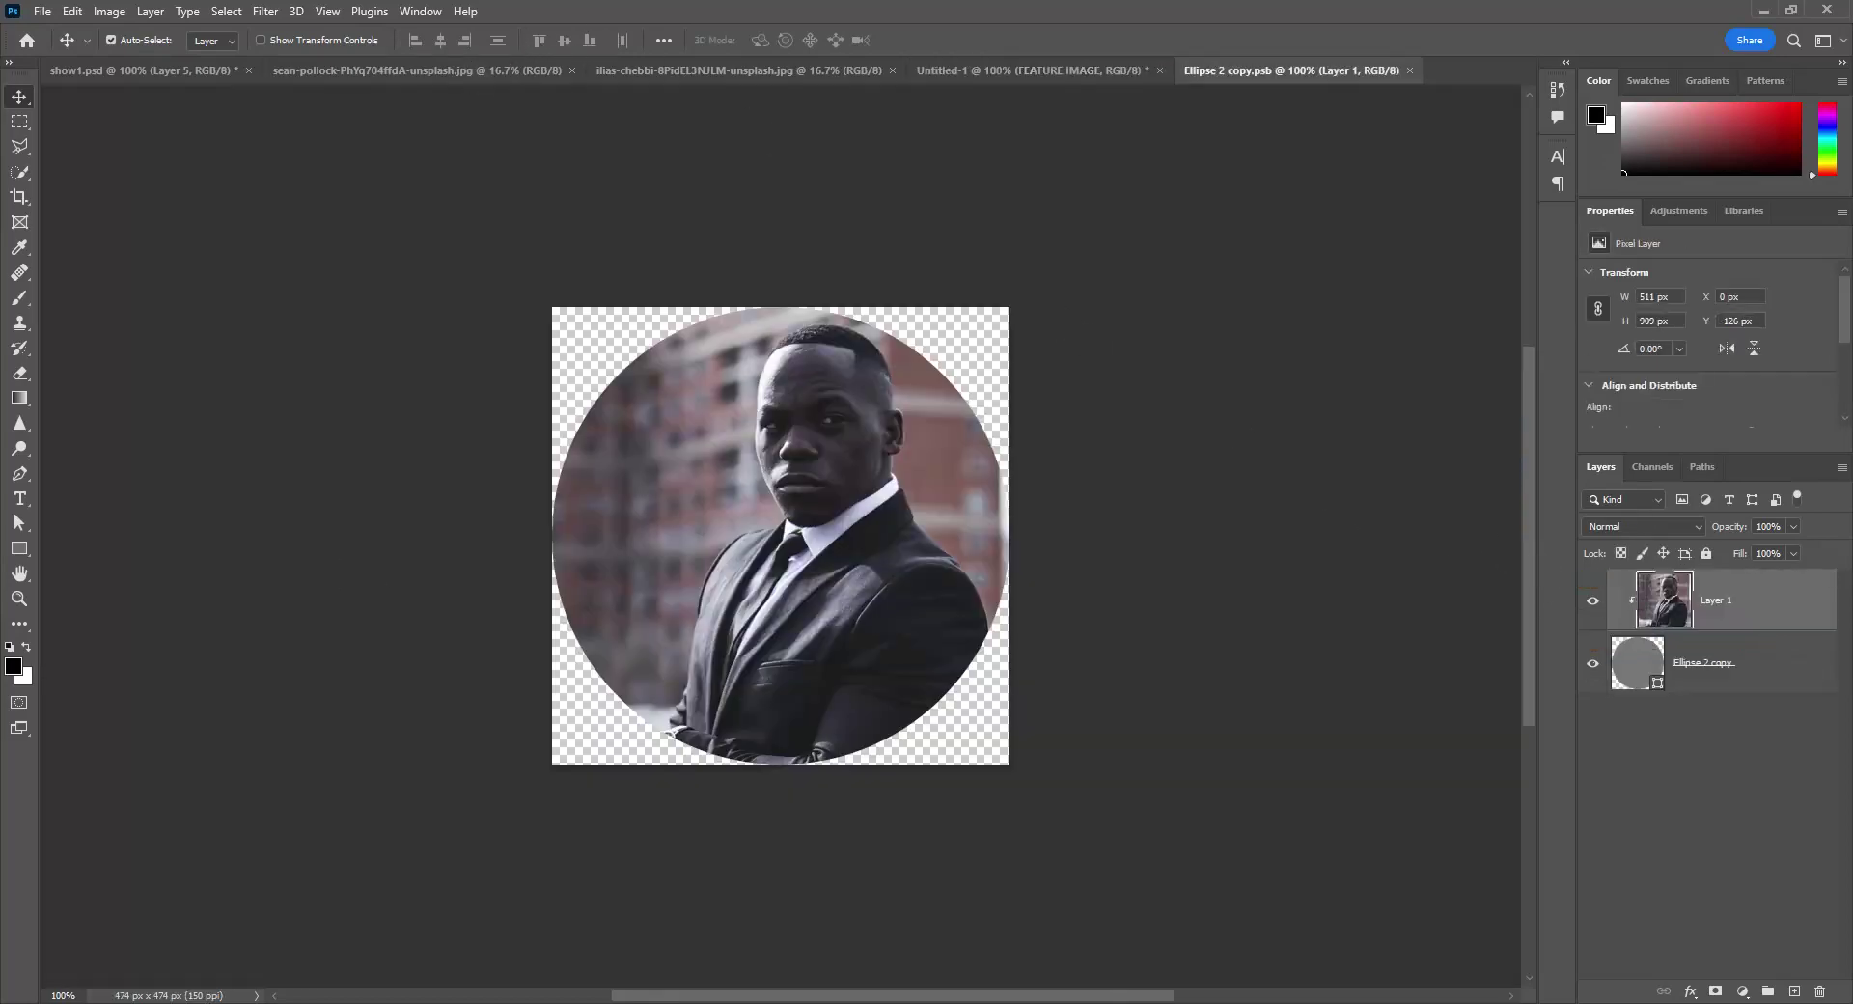
left_click(779, 1002)
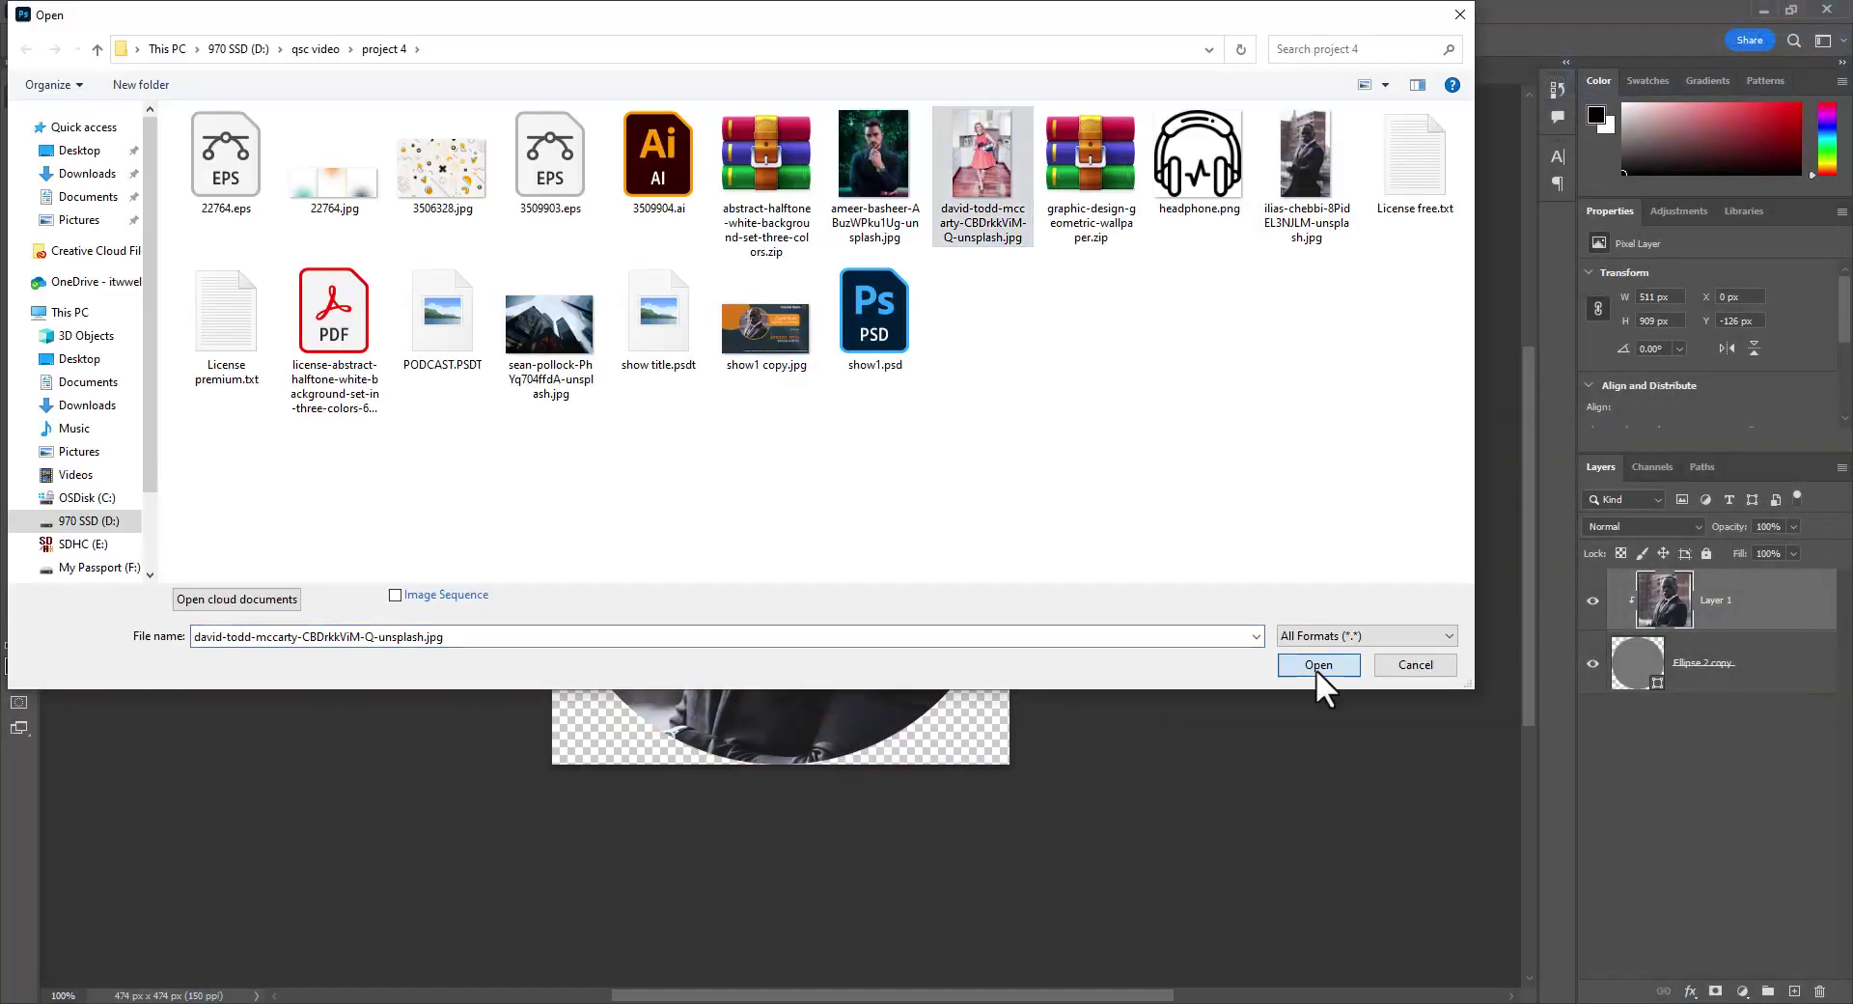
left_click(1317, 668)
left_click_drag(807, 421, 977, 567)
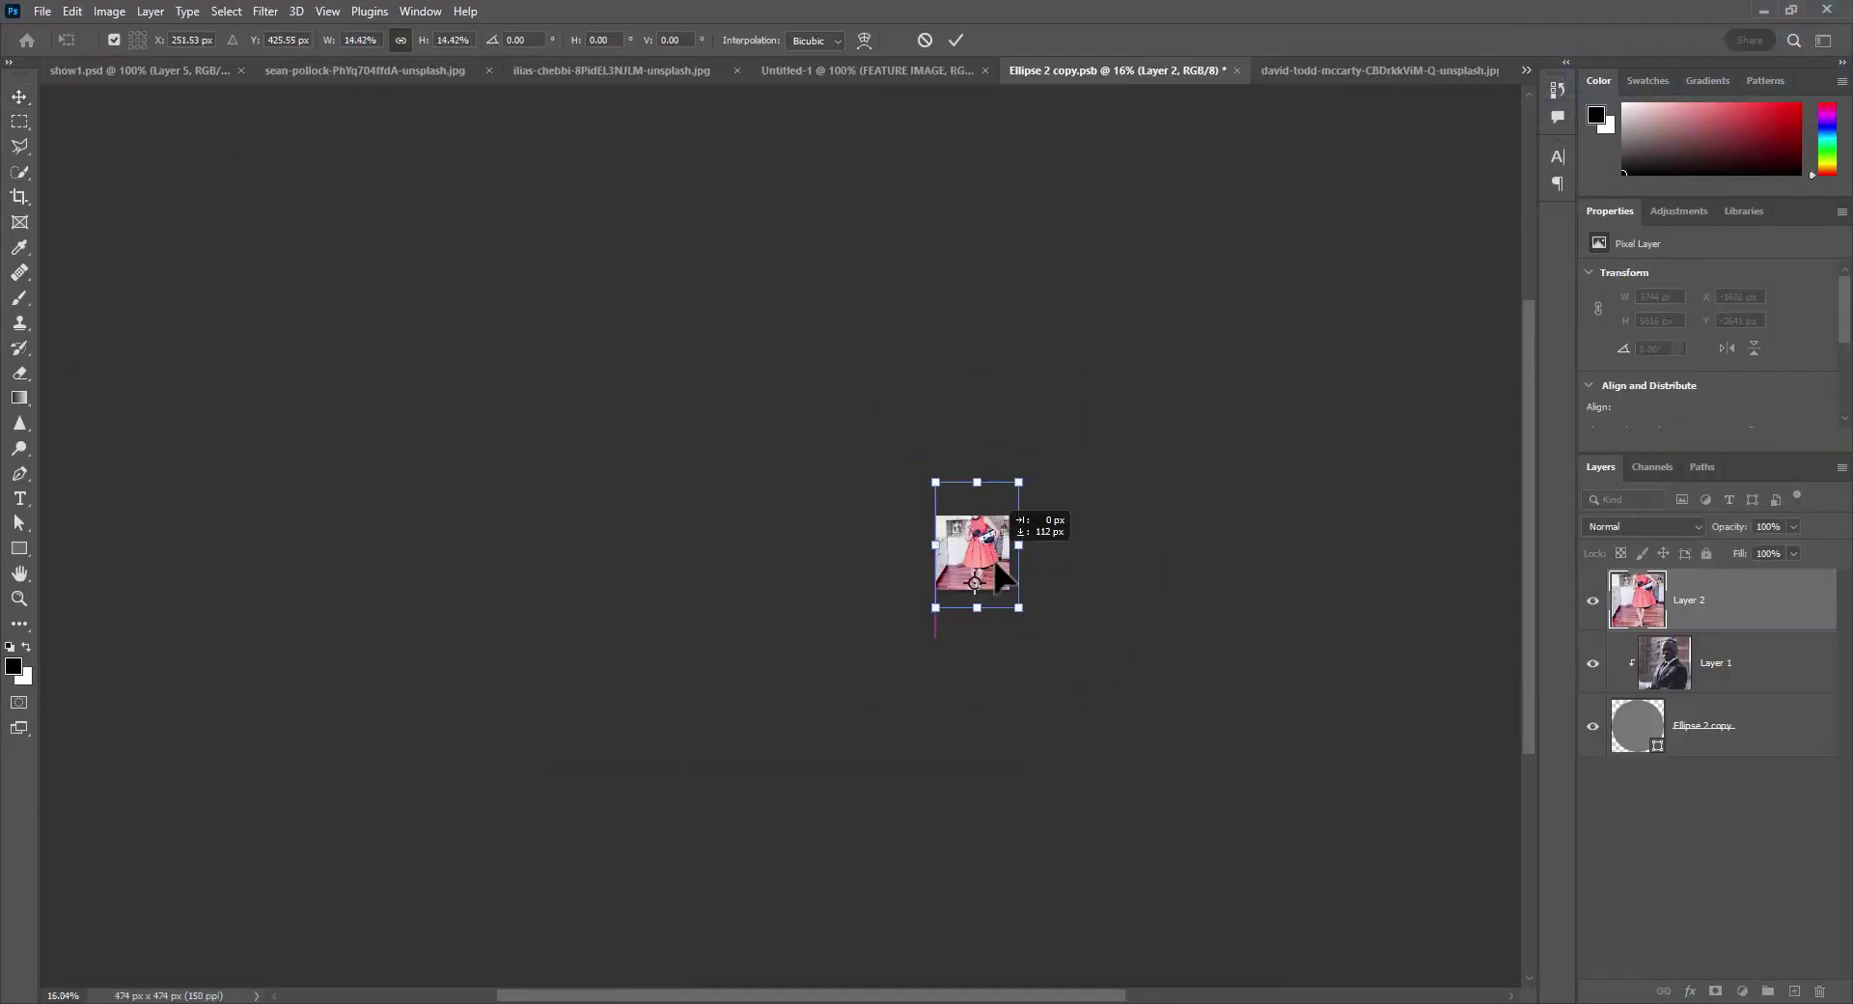
left_click_drag(828, 683, 828, 684)
key("Return")
left_click_drag(1105, 713, 1248, 712)
left_click(1747, 631, "alt")
- Shift the photo down-left within the circle, then save and close the smart object and photo
key("ctrl+t")
left_click_drag(987, 464, 949, 601)
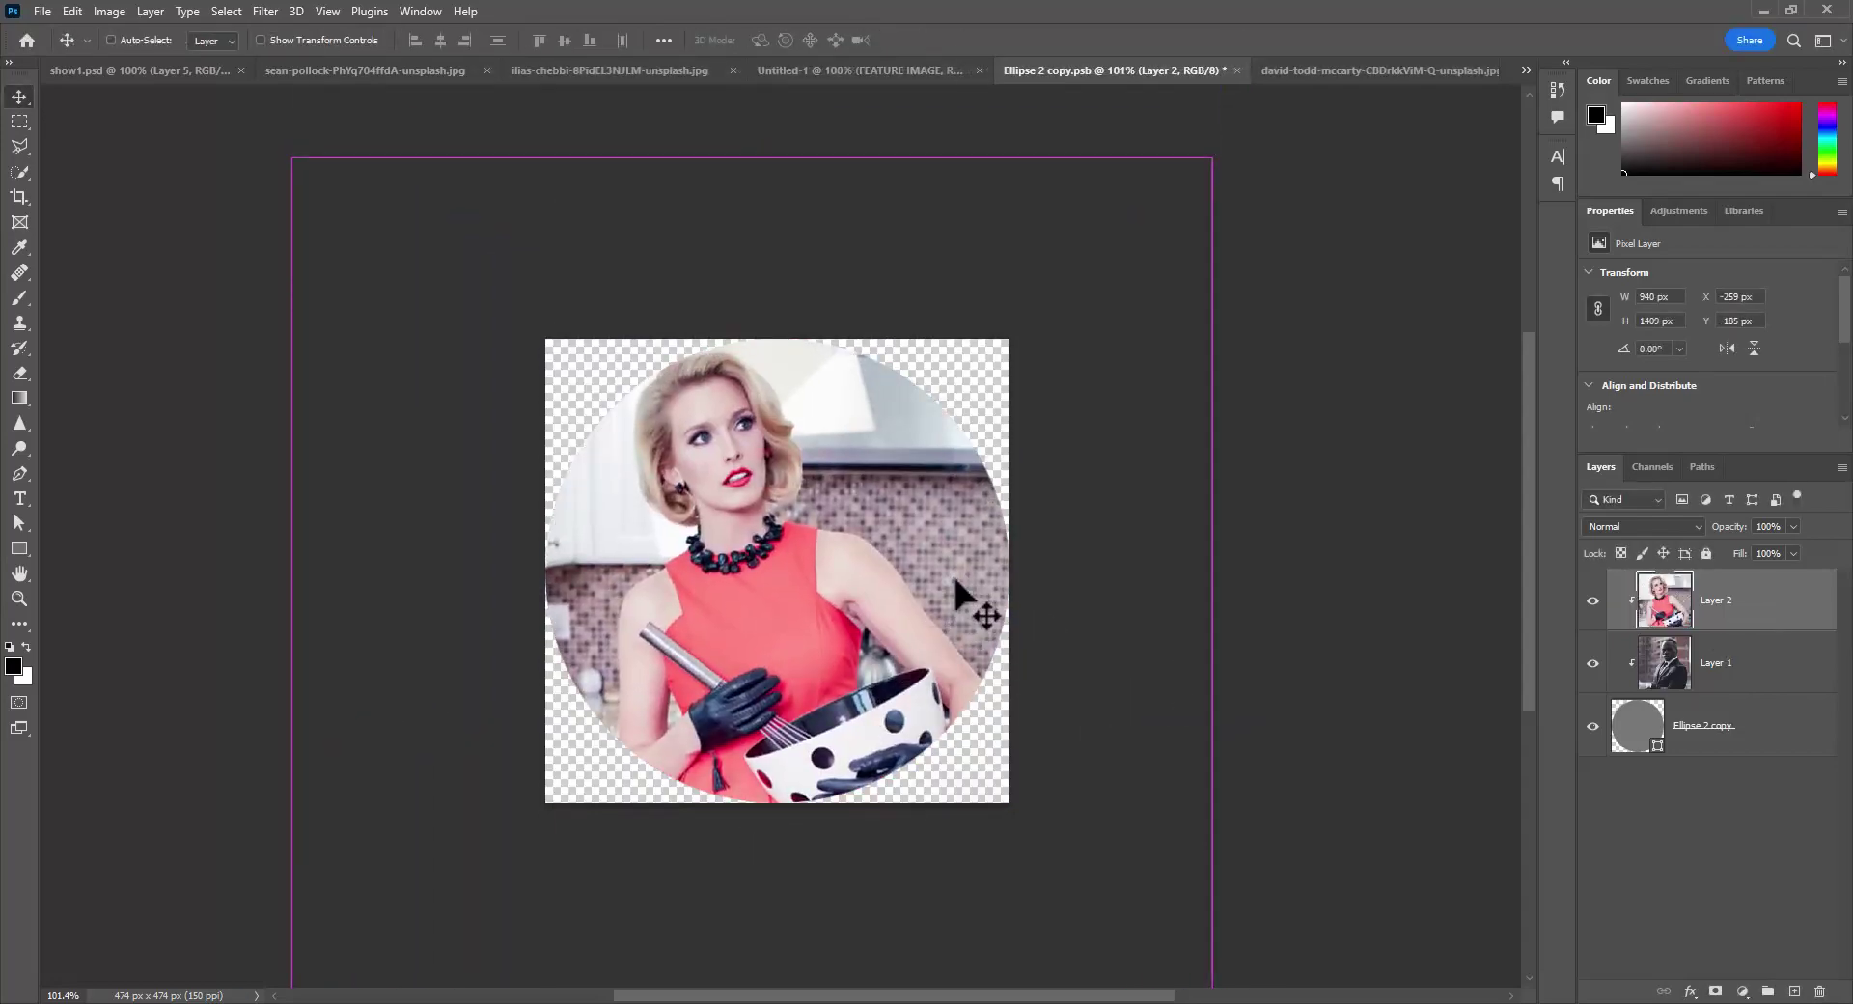
key("Return")
key("ctrl+s")
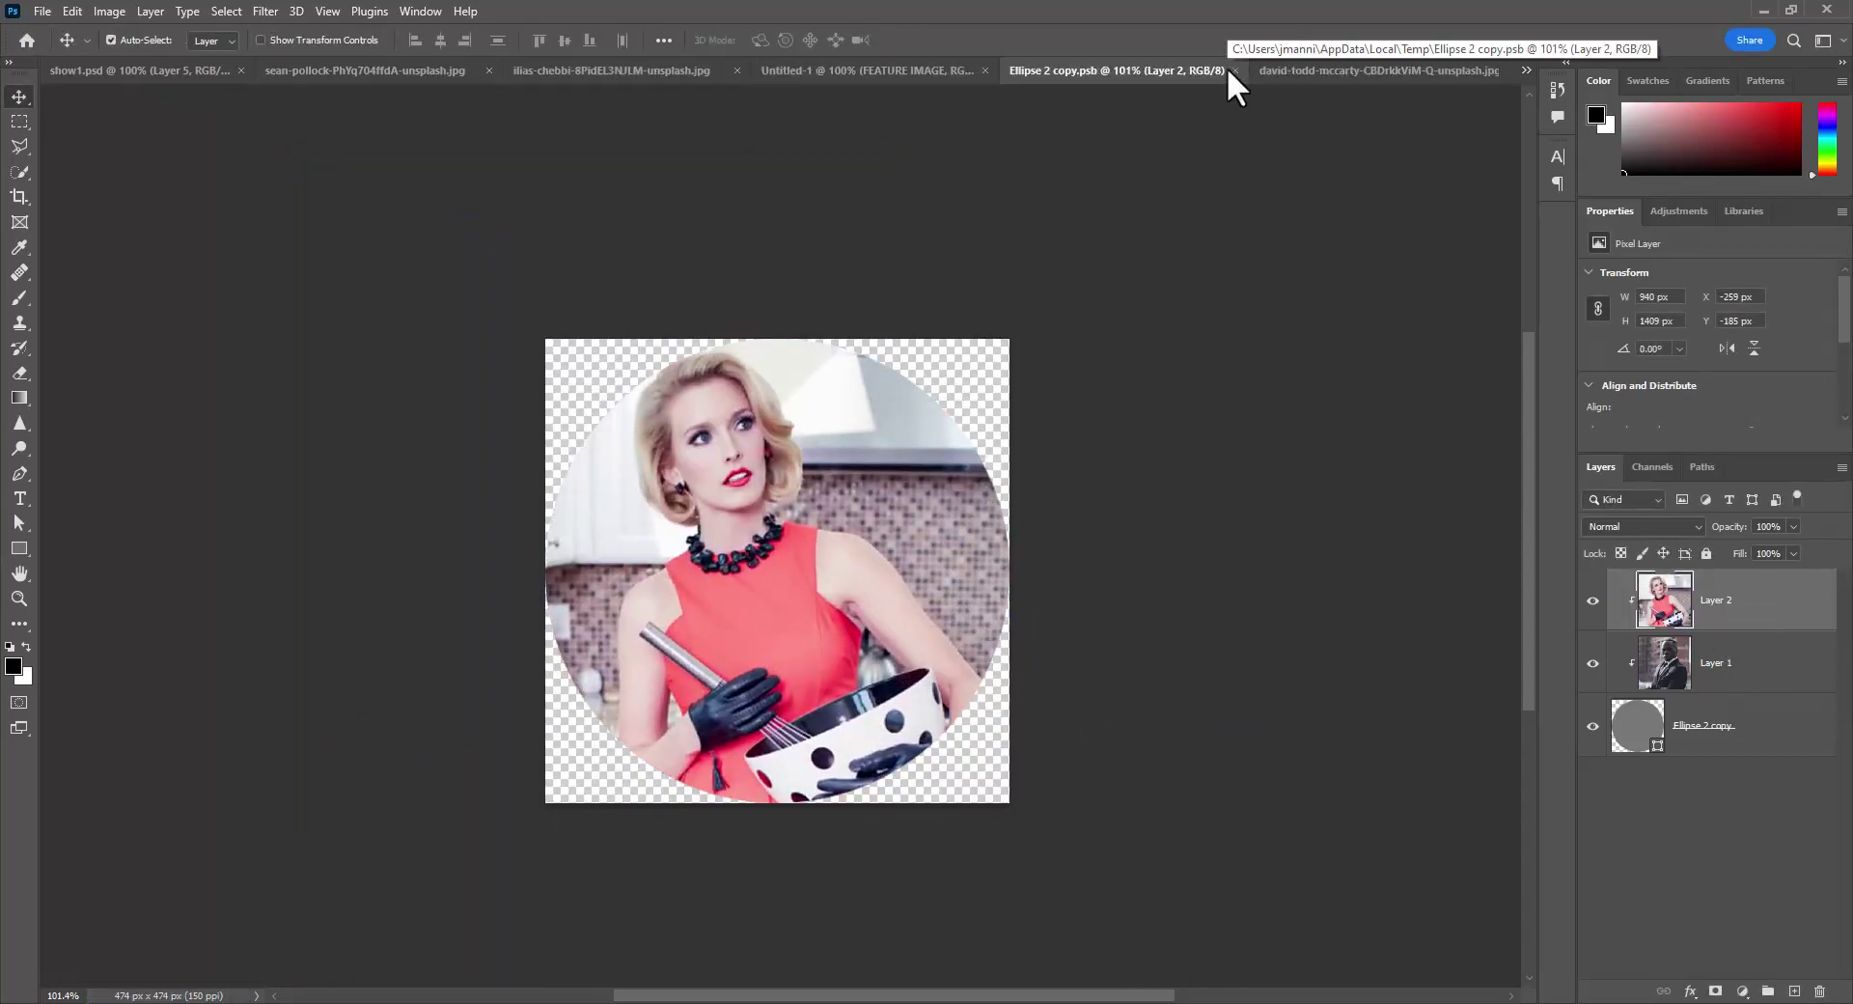
left_click(1234, 70)
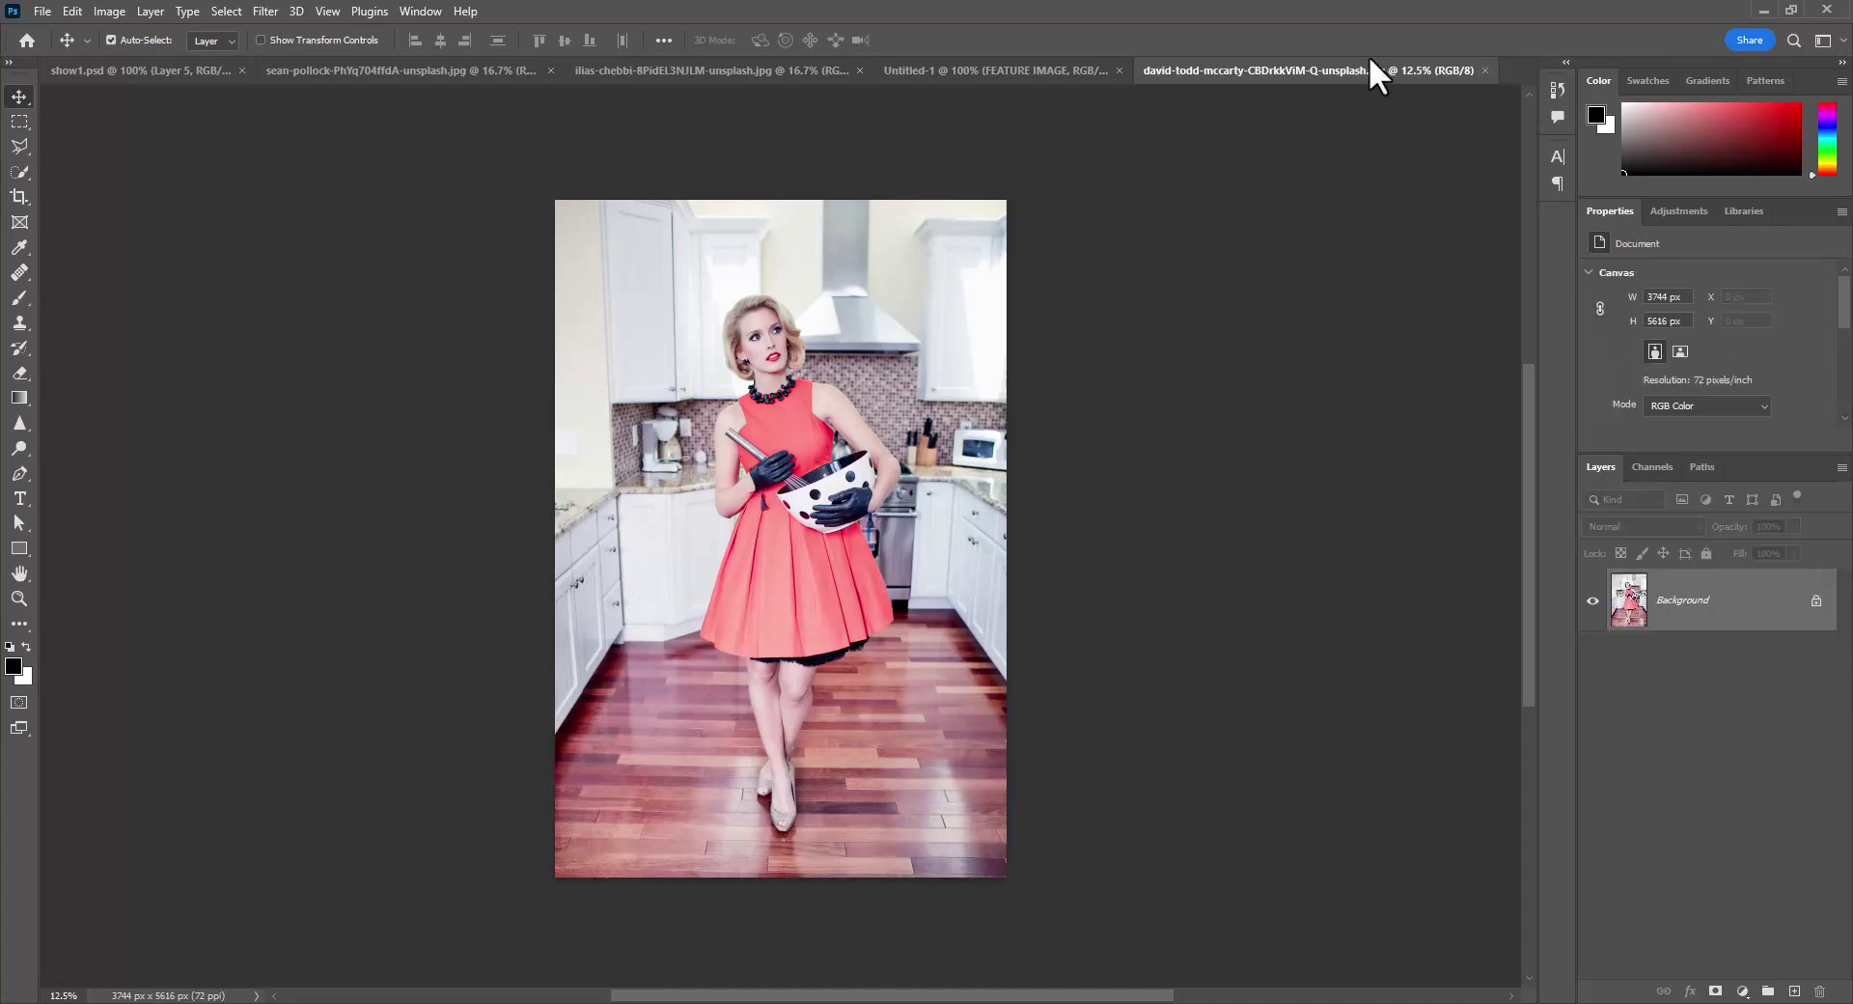
left_click(1484, 70)
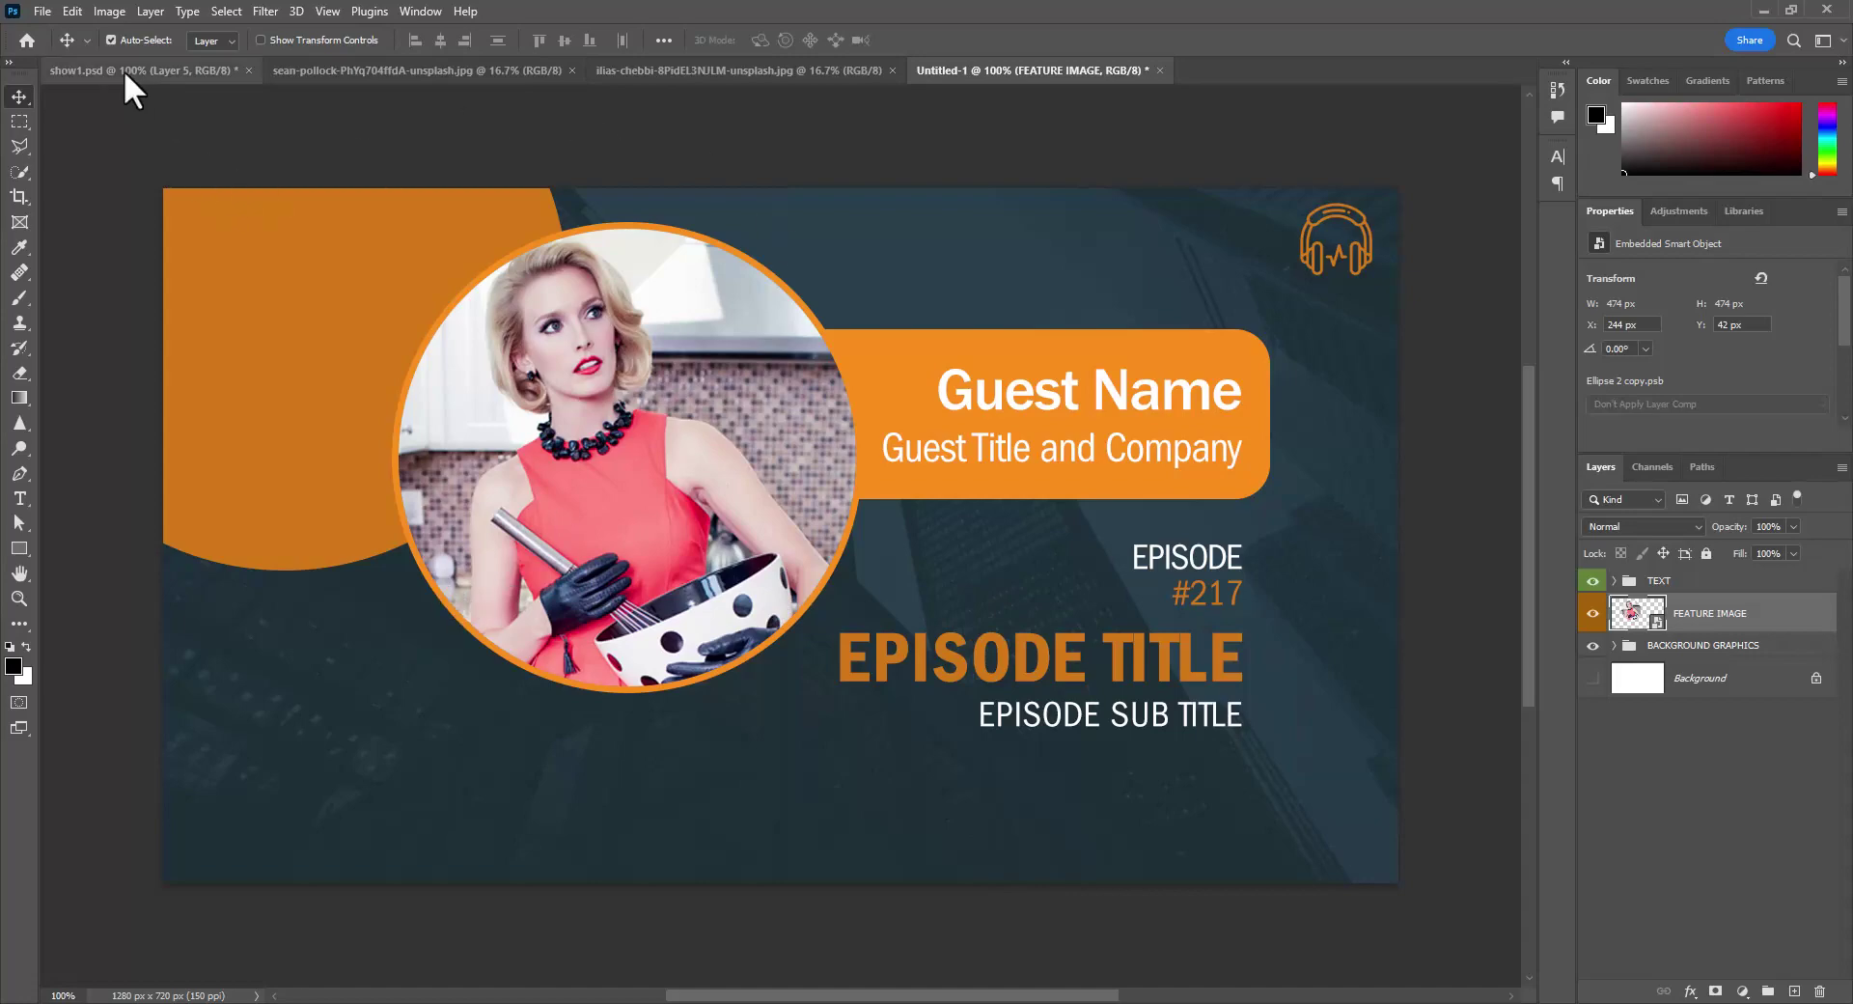
- Save the updated banner to the computer as SHOW218.psd
left_click(43, 10)
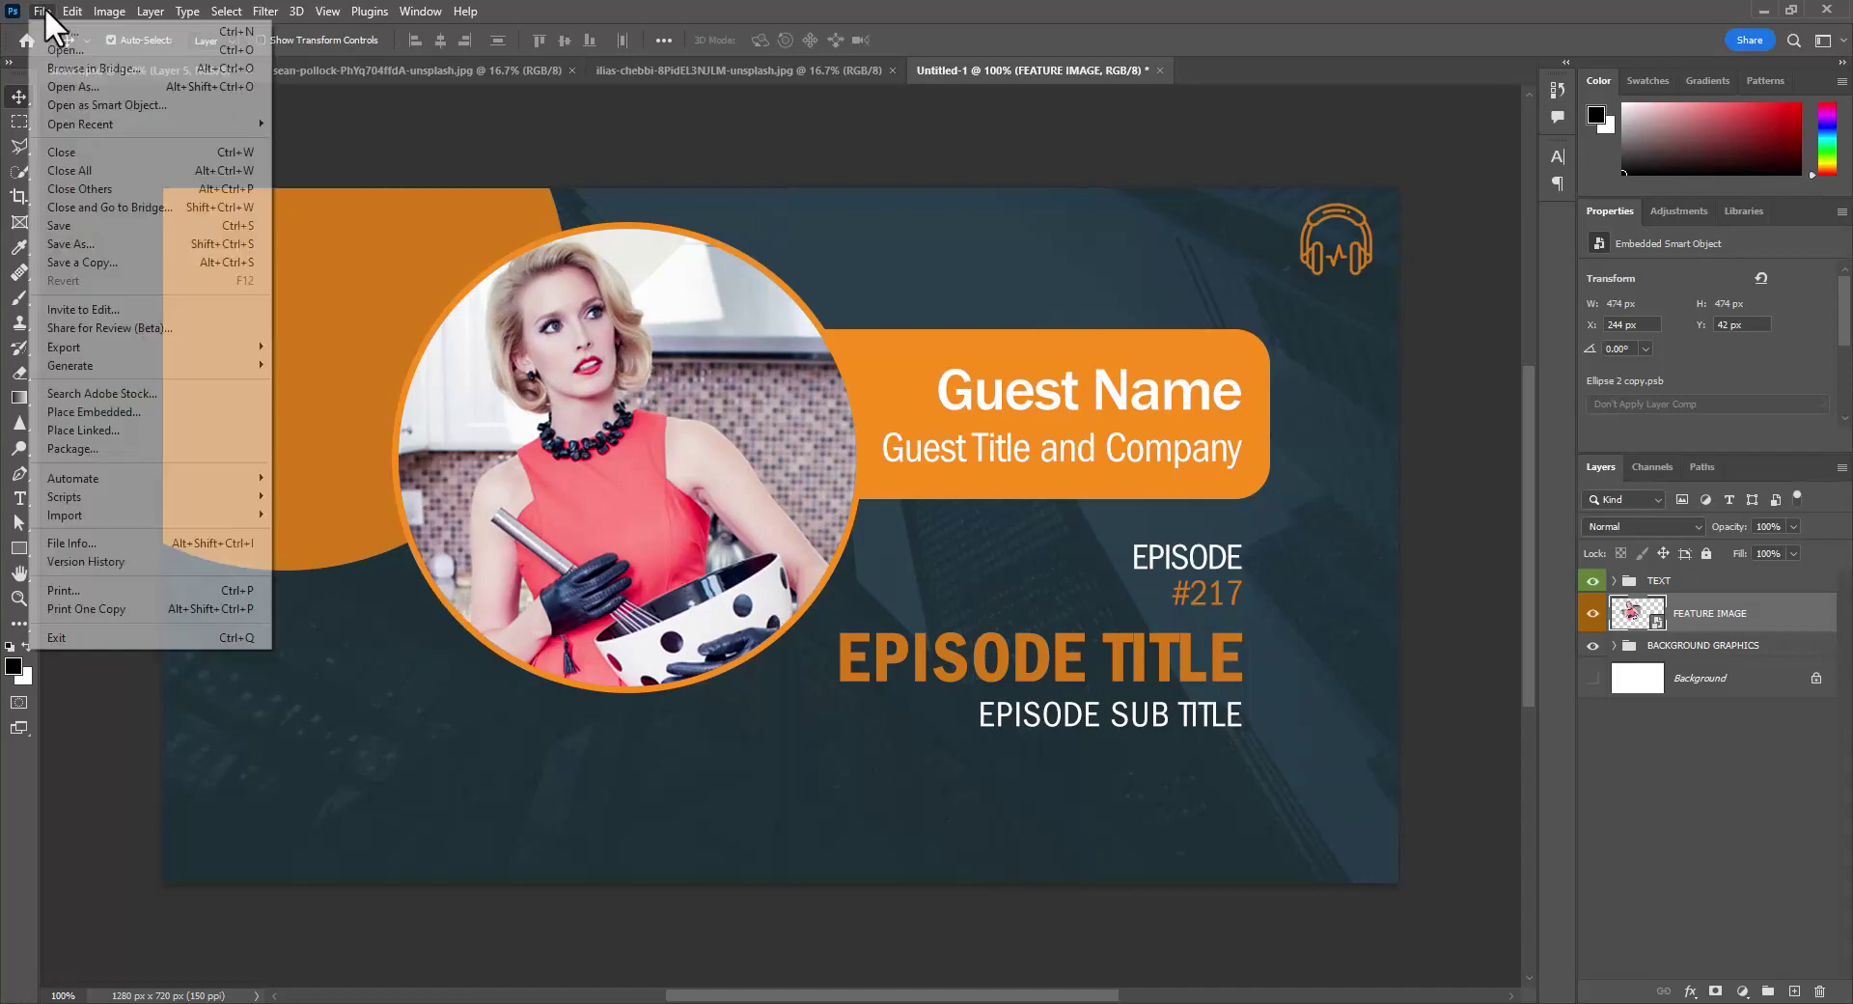
left_click(77, 224)
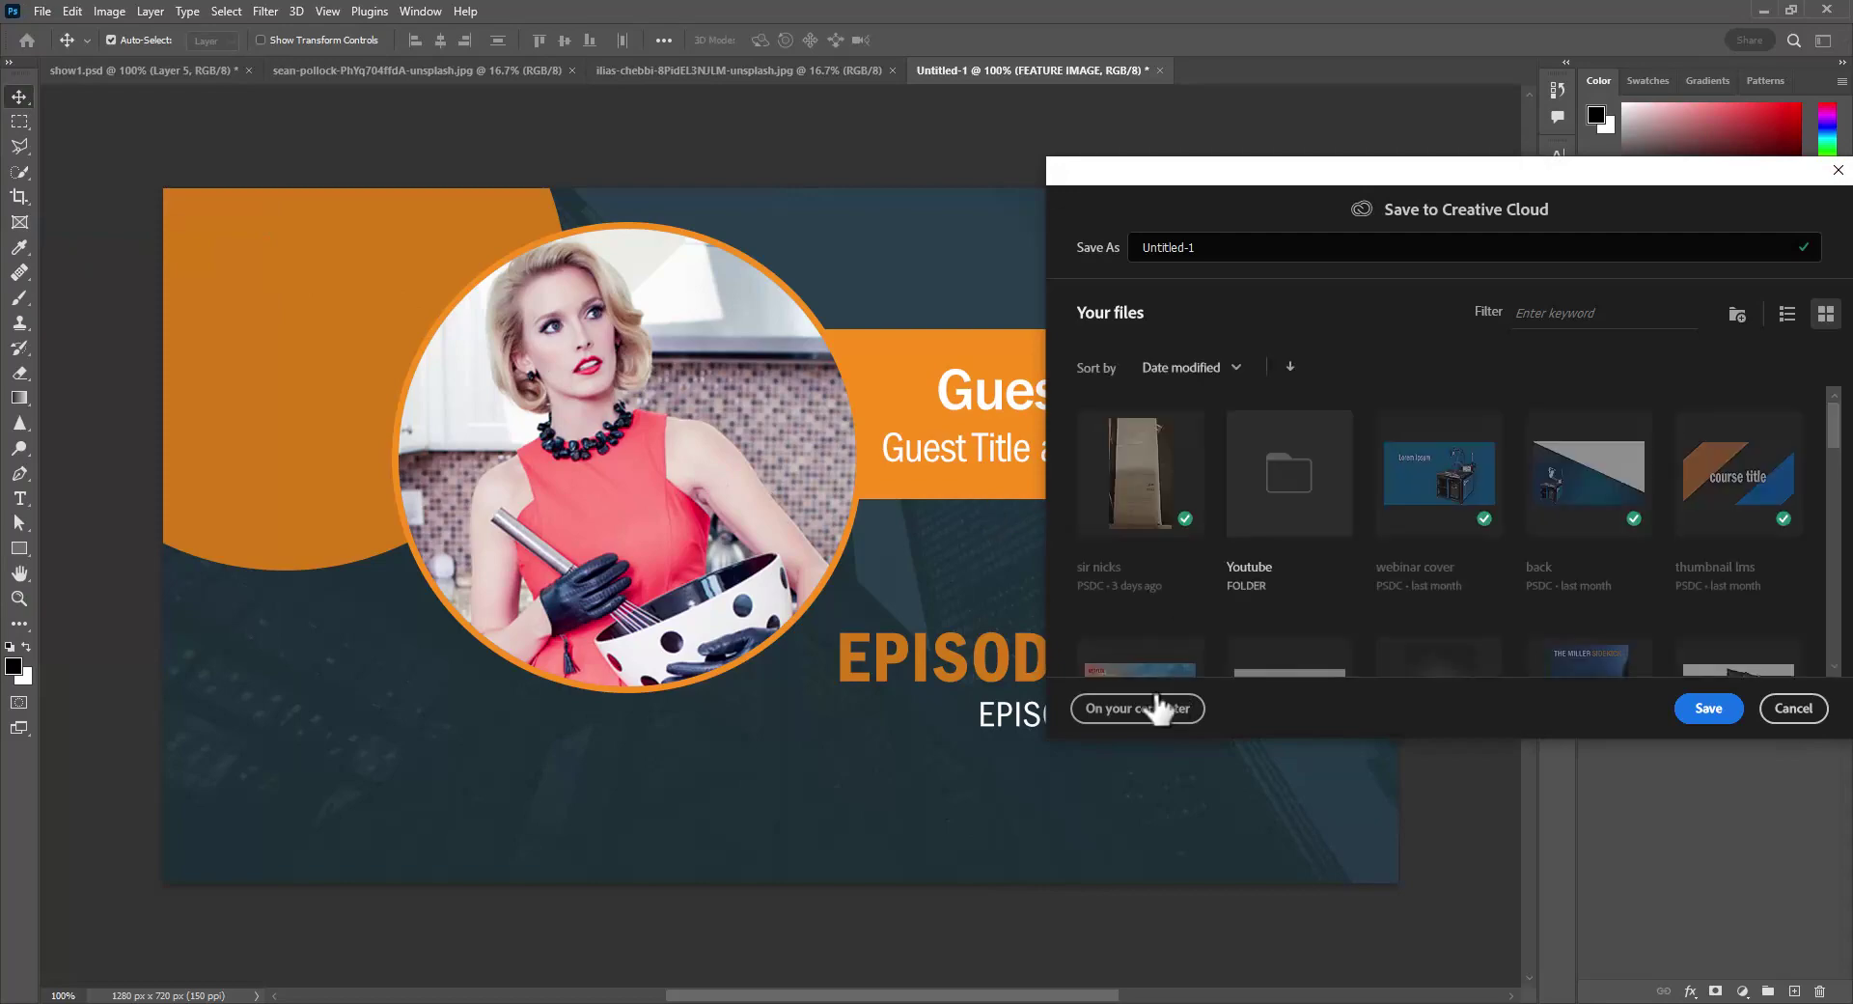
left_click(1153, 714)
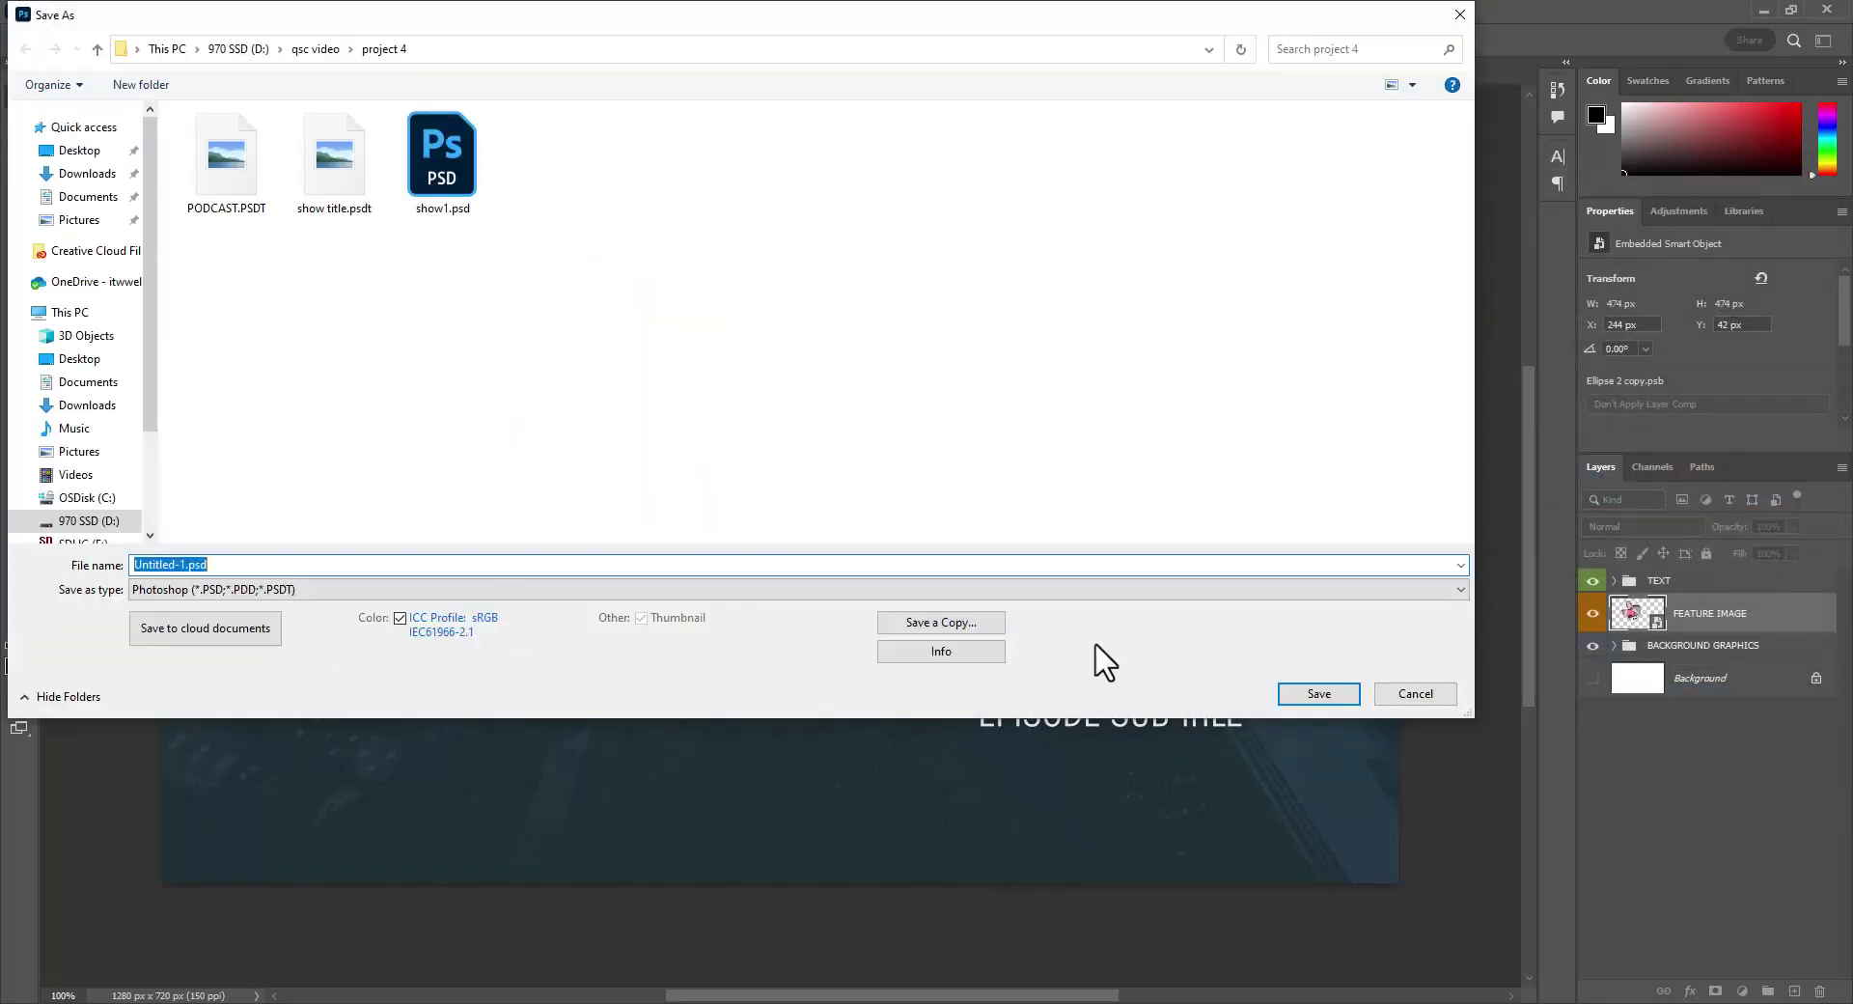
type("SHOW")
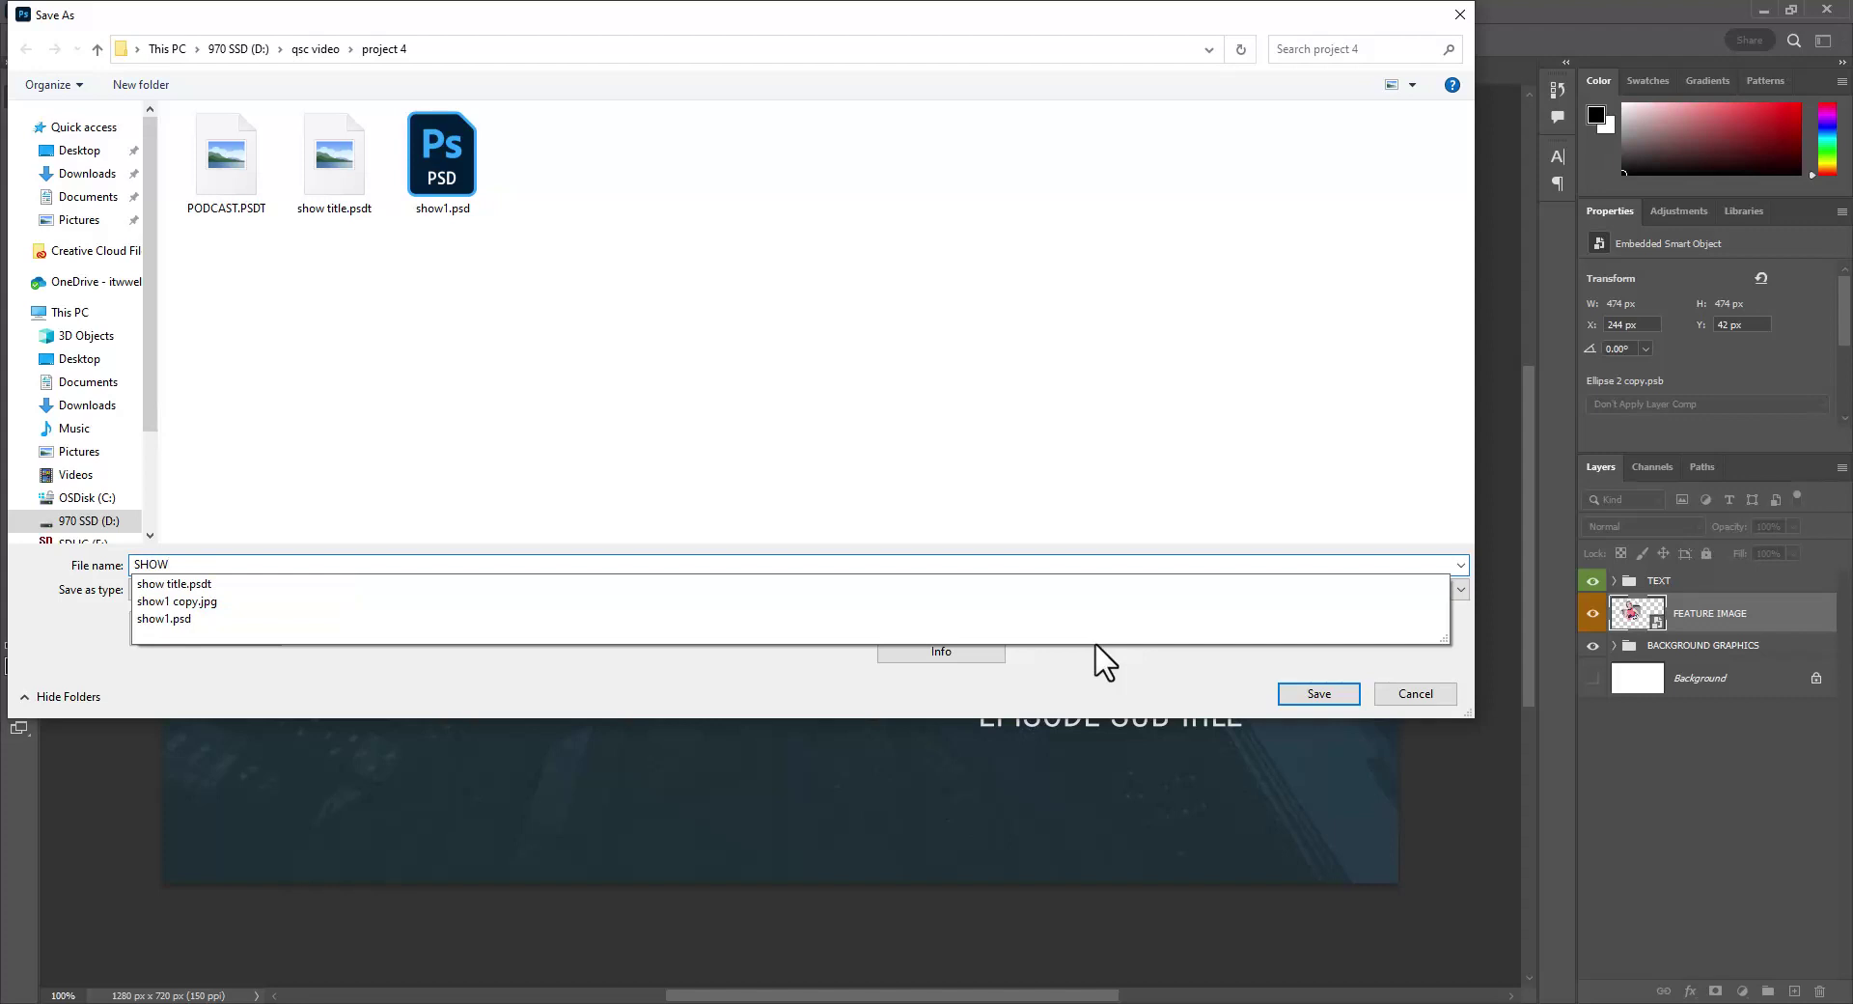
type("218")
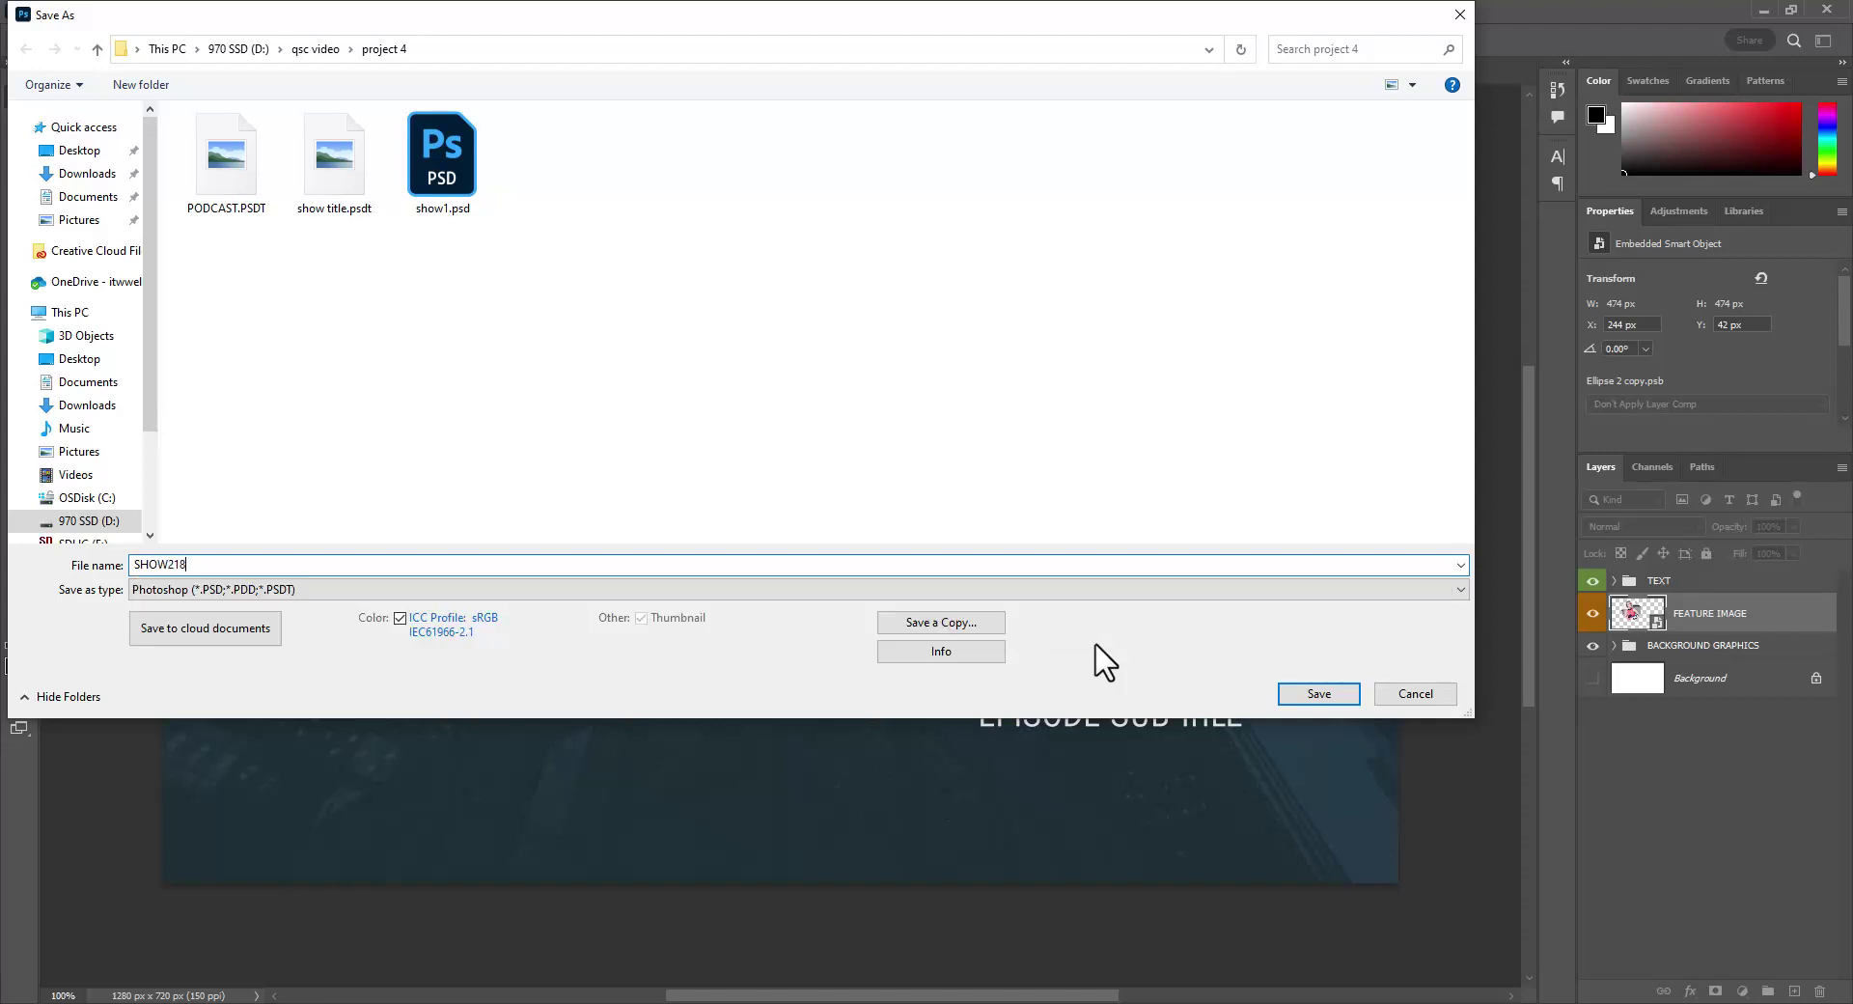
key("Return")
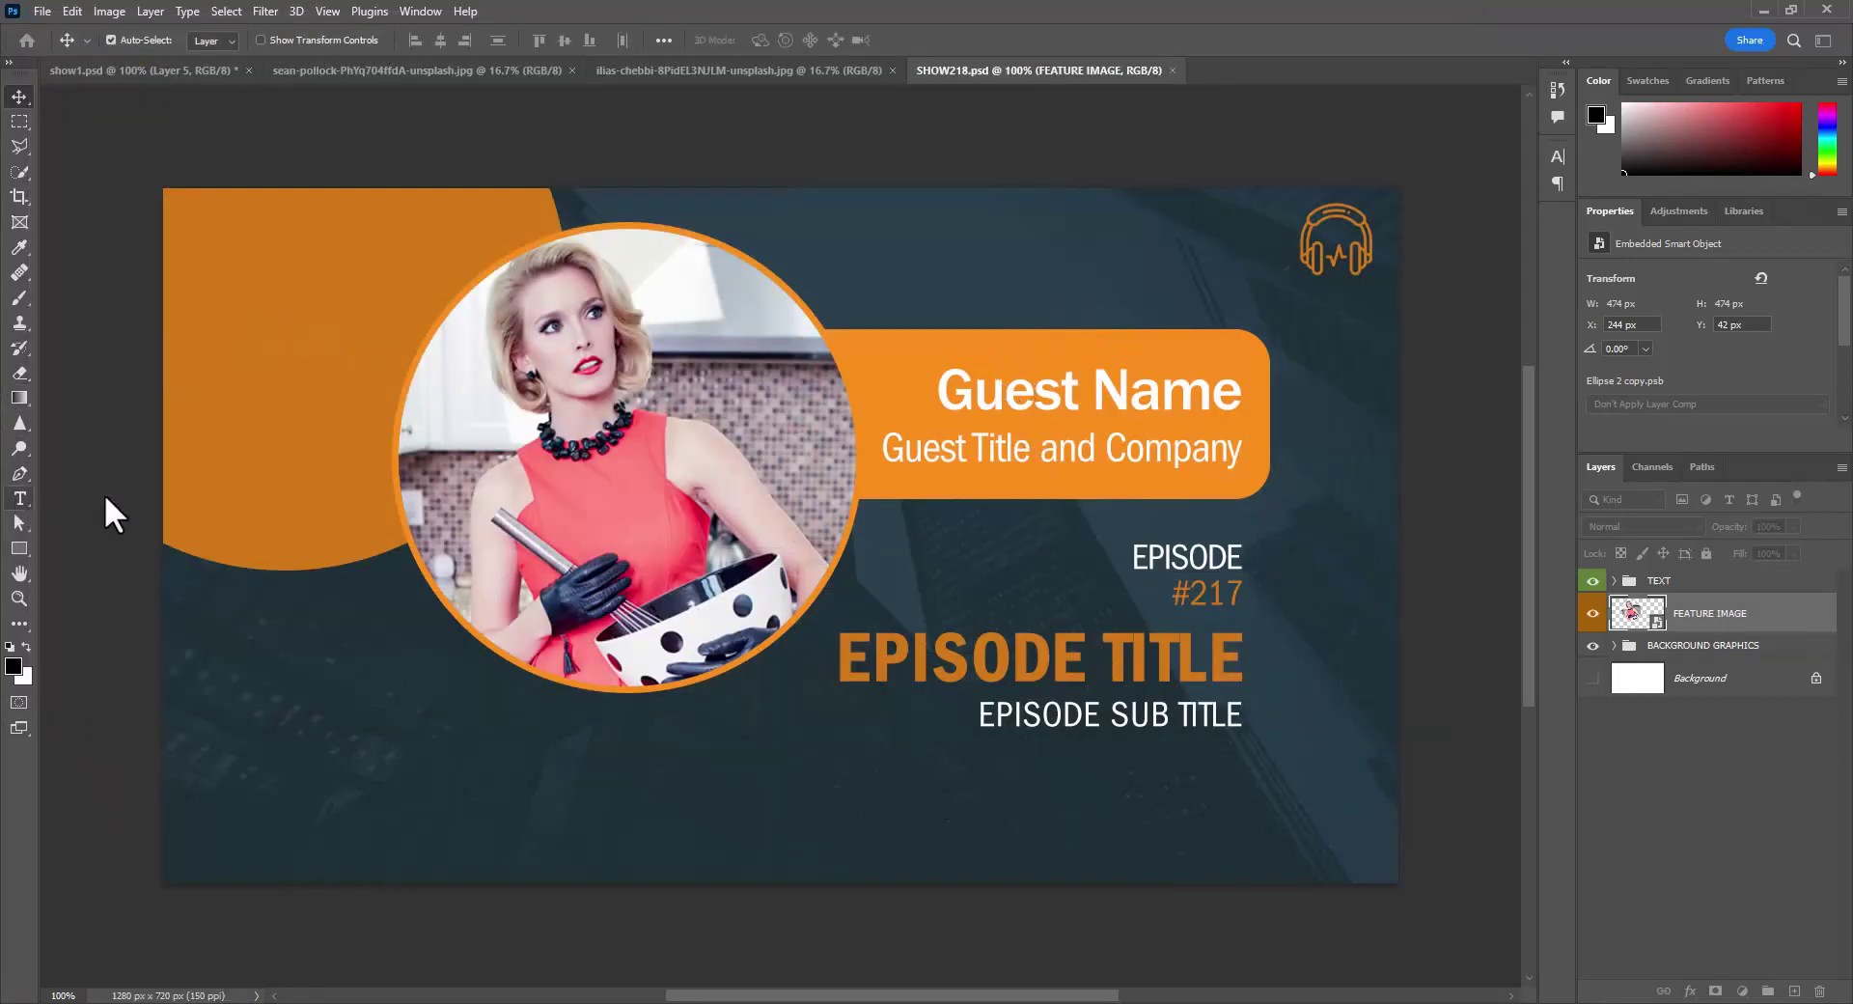
- Edit the episode number text so #217 becomes #218
left_click(19, 498)
left_click(1224, 591)
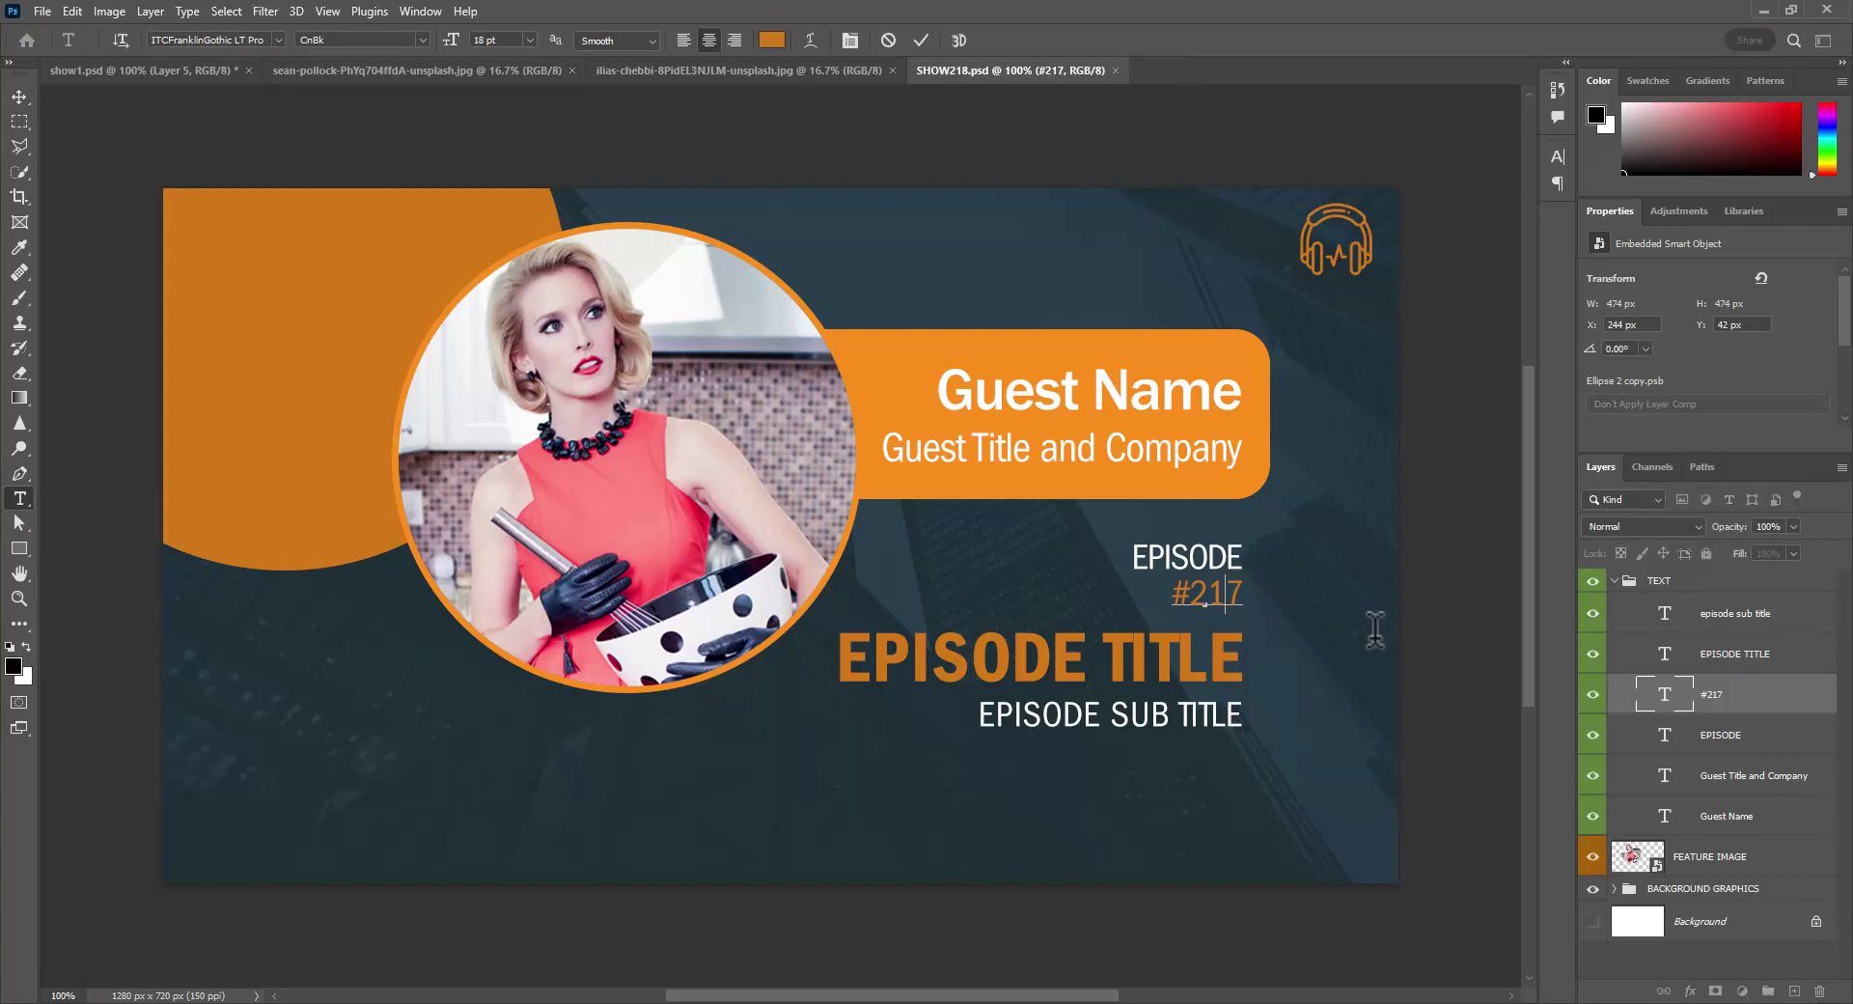
key("BackSpace")
type("8")
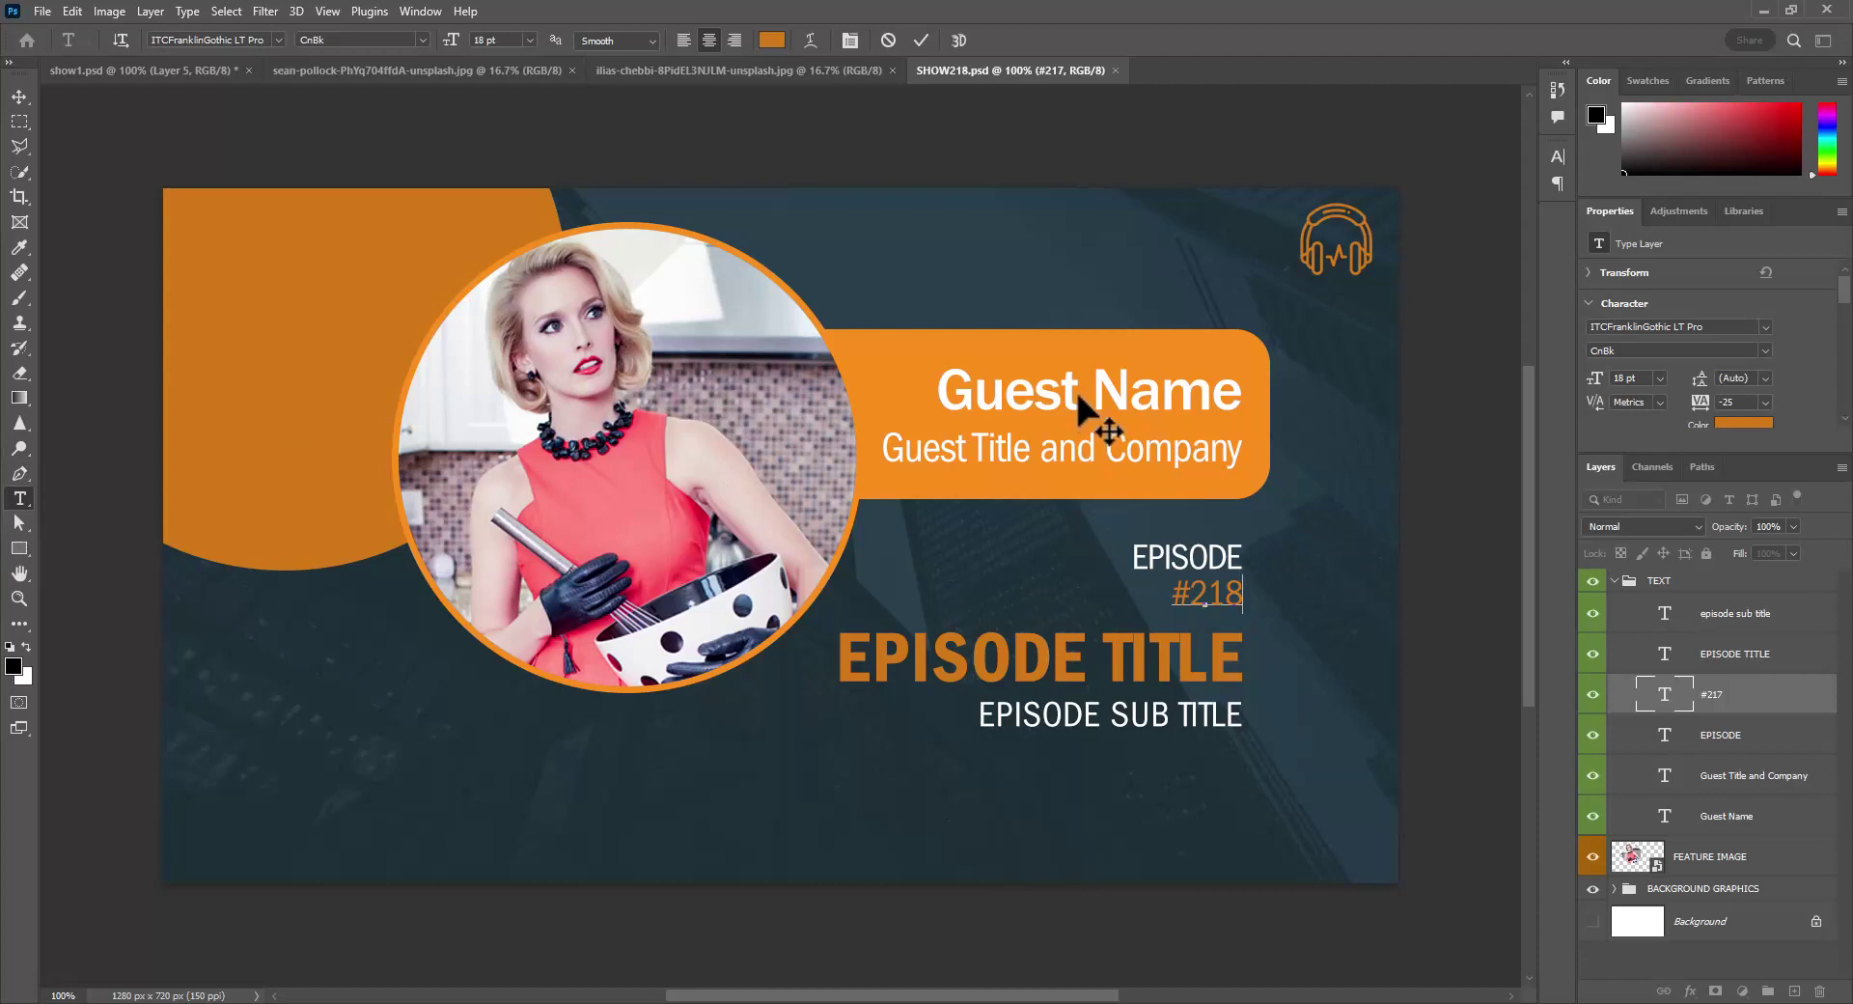
left_click(1737, 654)
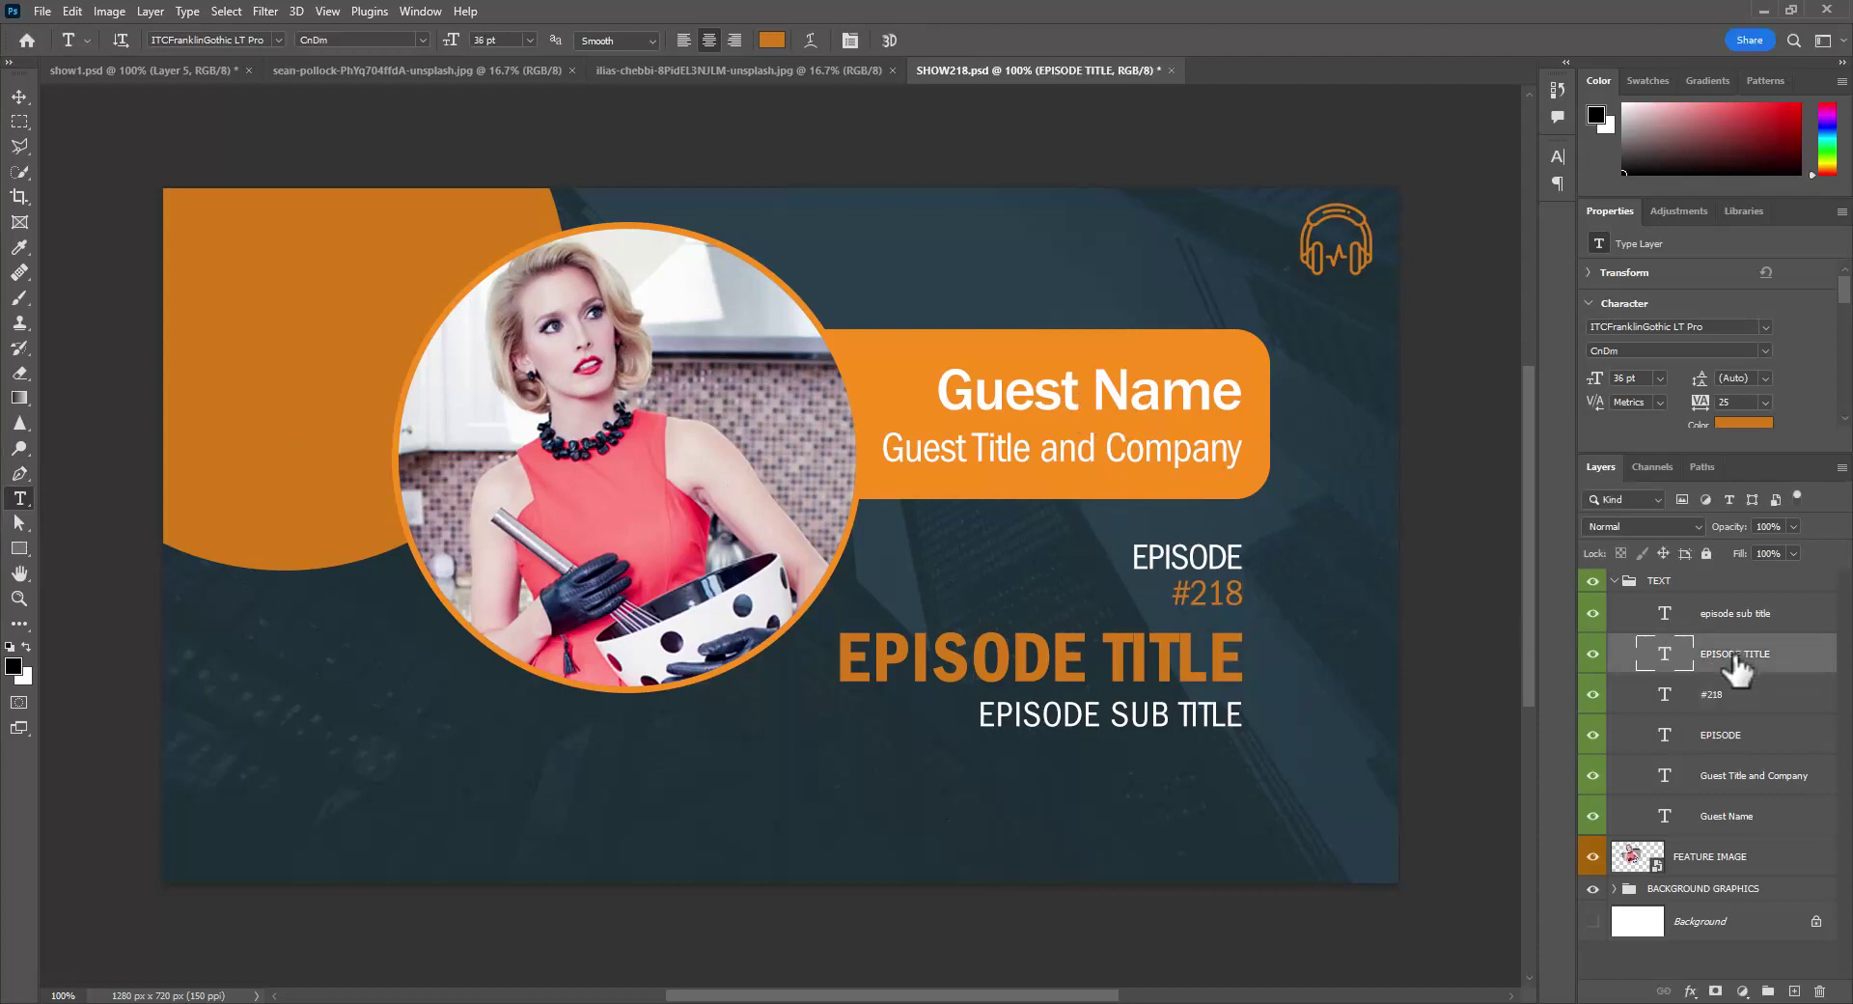
- Overwrite the Guest Name placeholder text with the guest's full name in capitals
left_click(1717, 769)
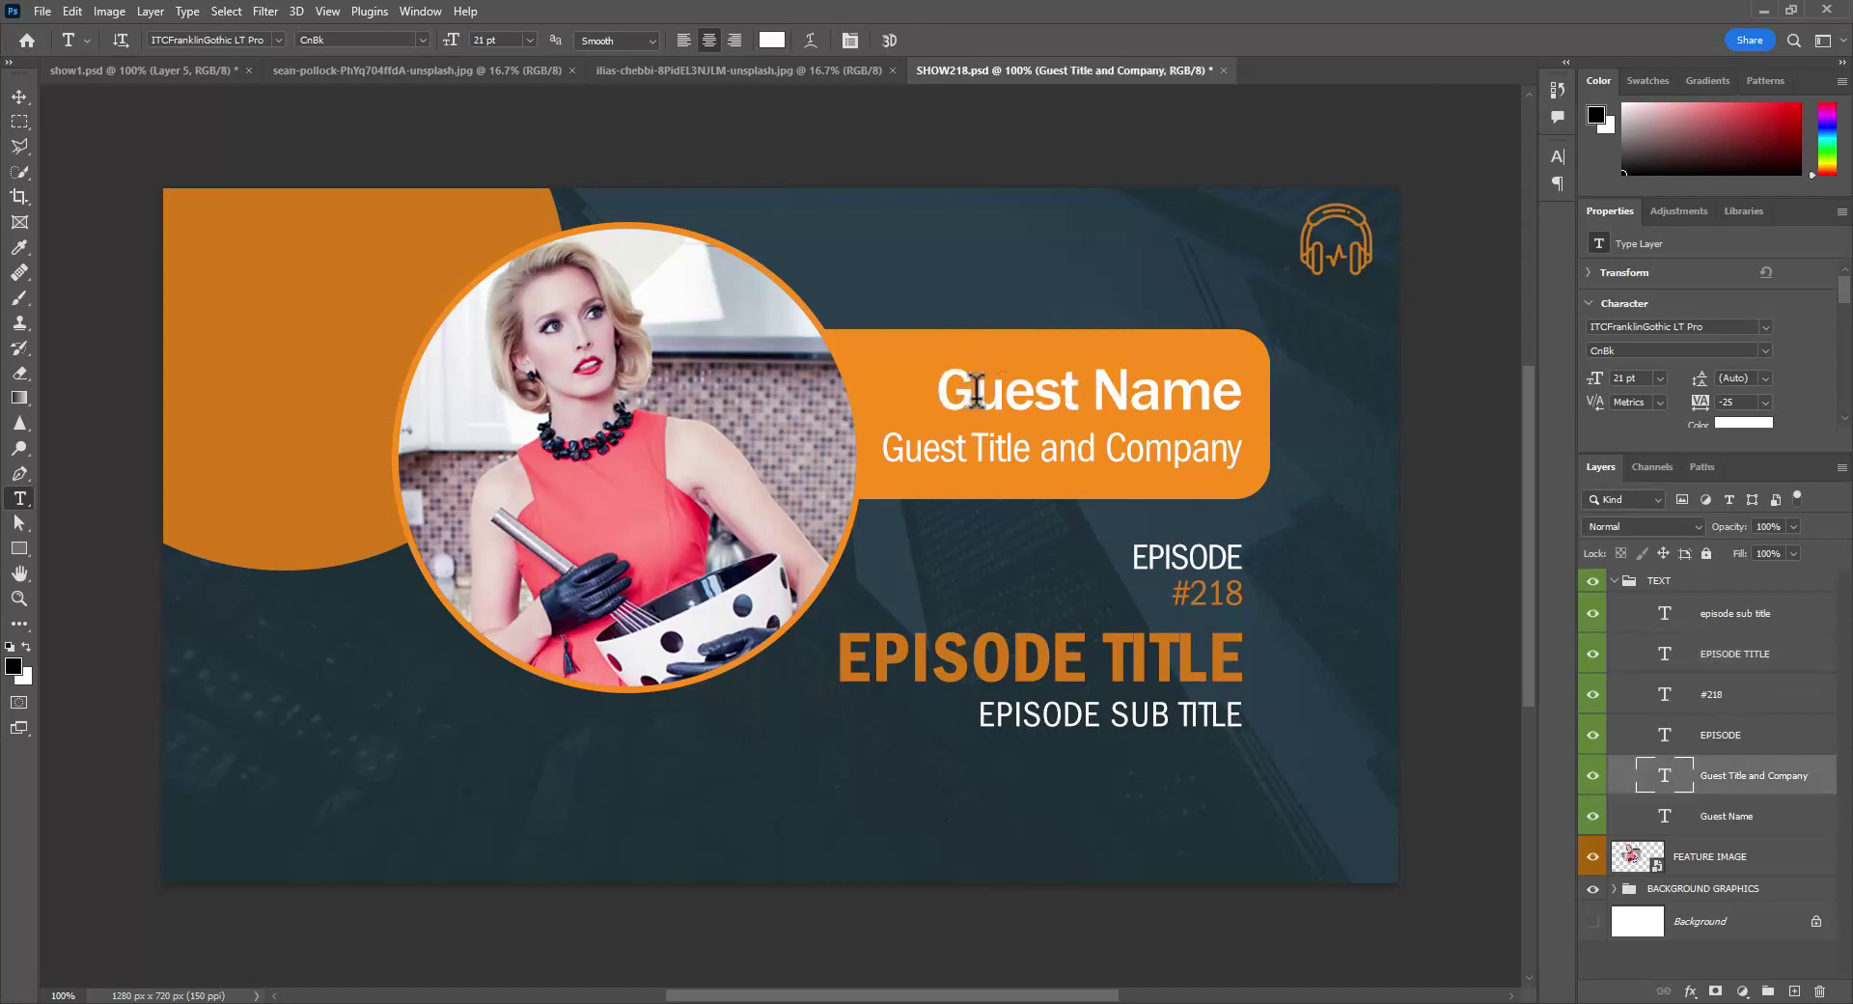
left_click_drag(973, 391, 1303, 391)
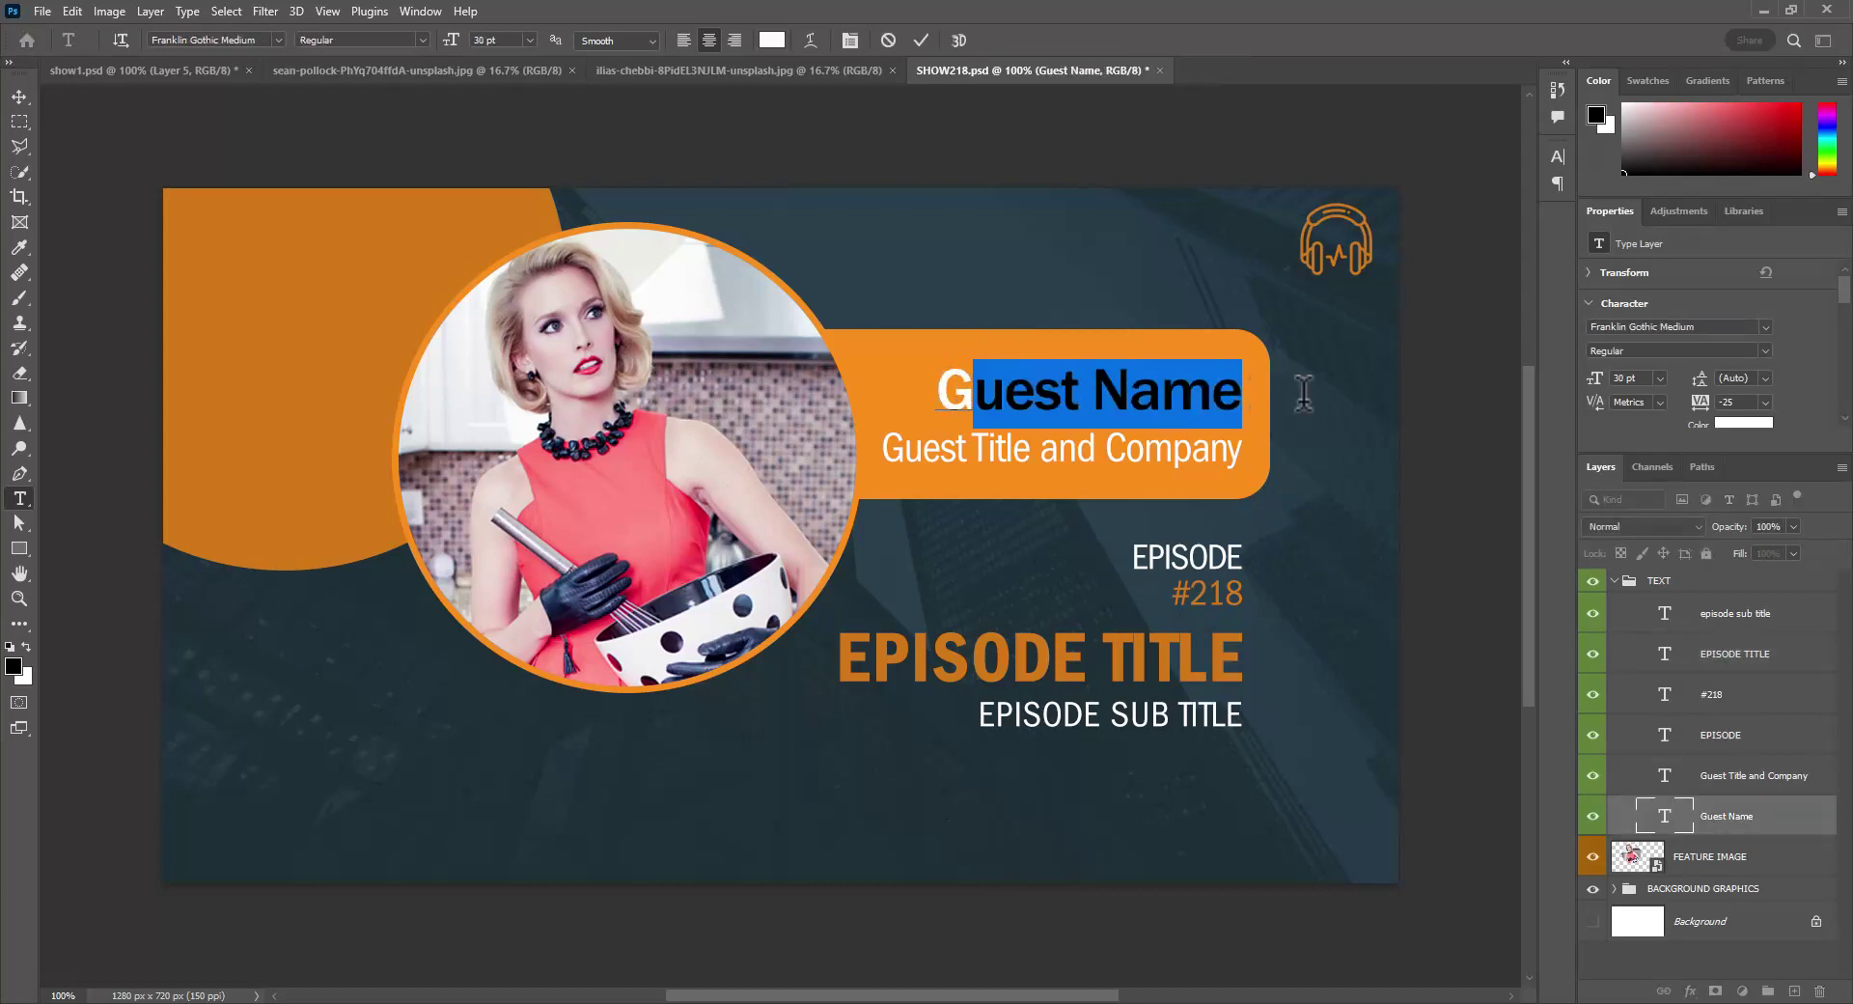
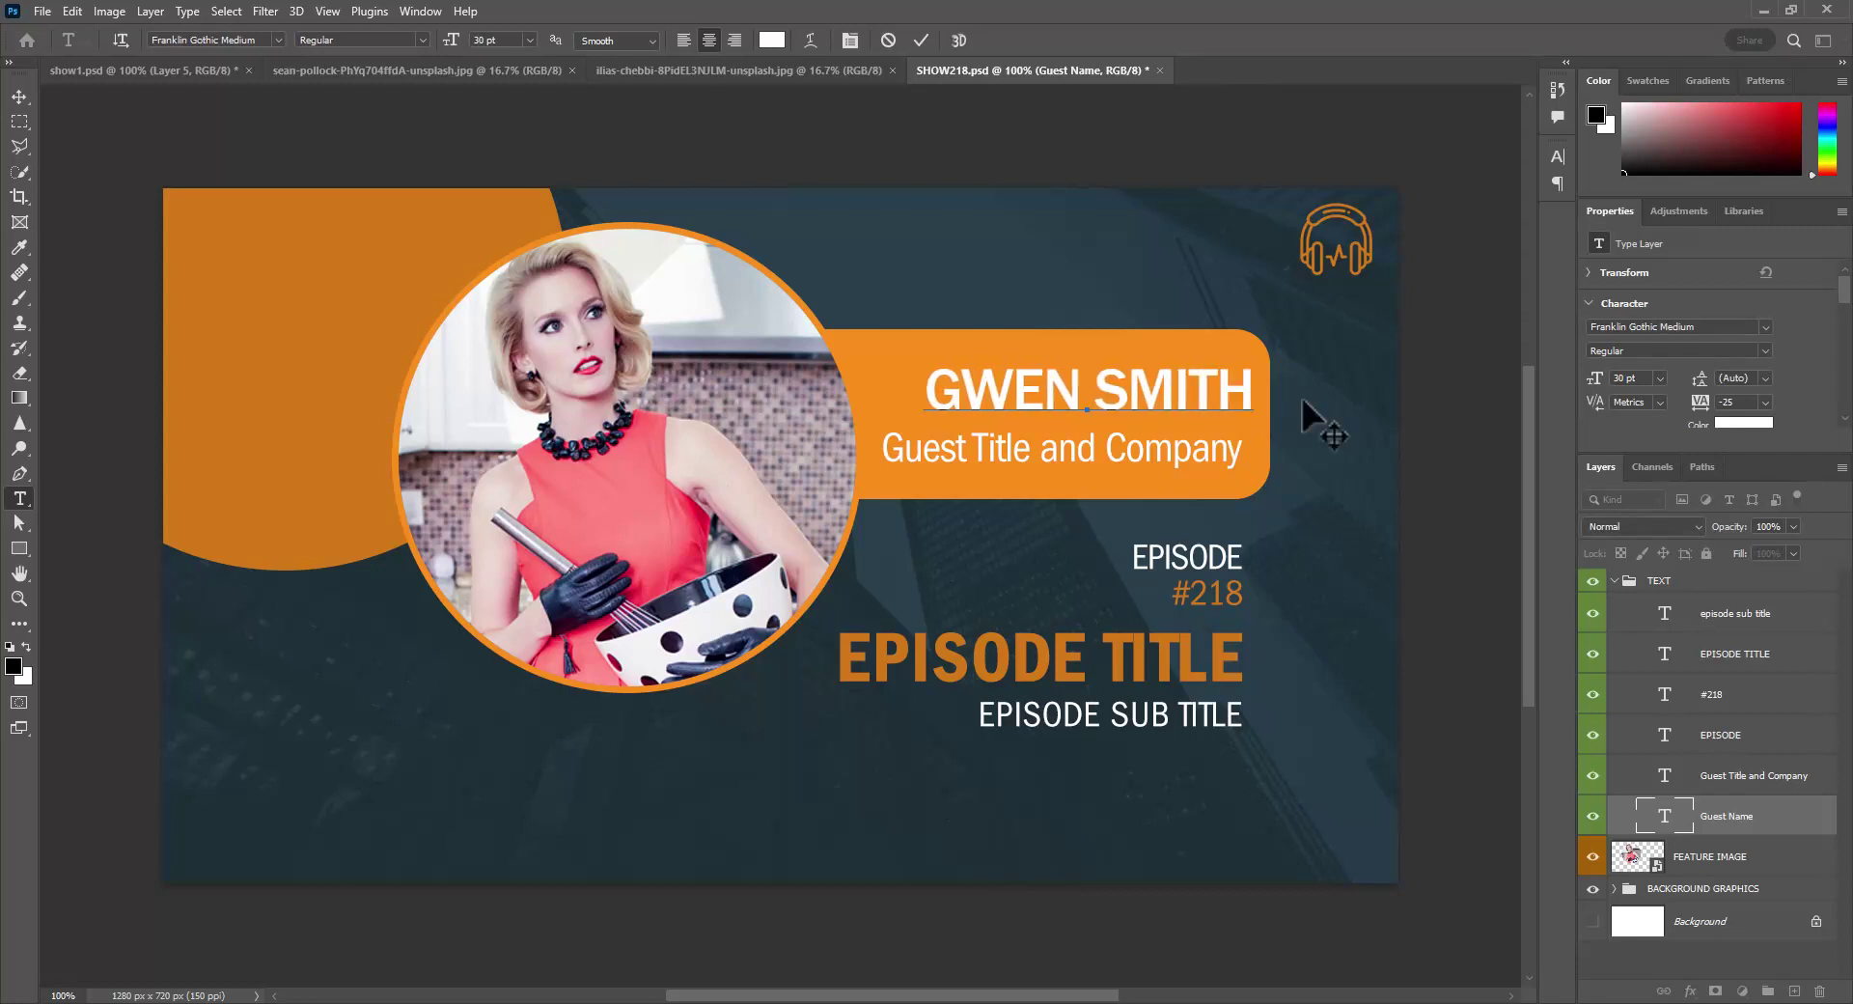
left_click(1754, 815)
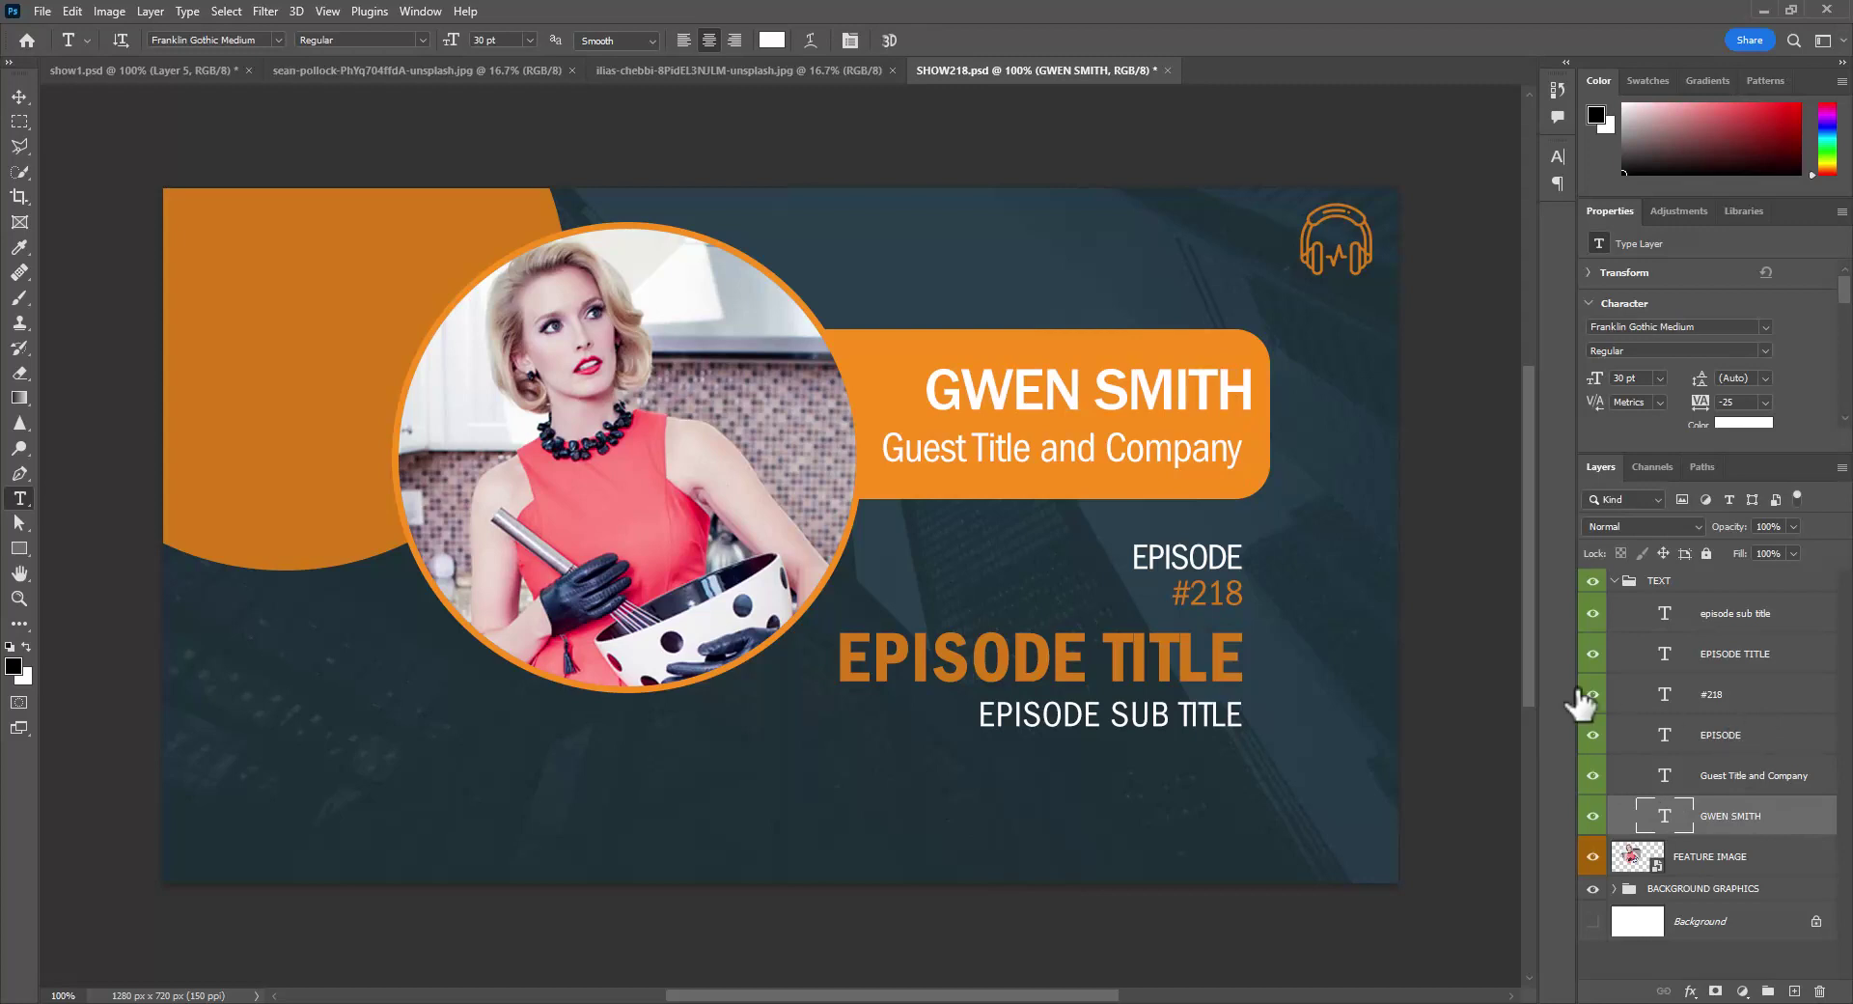
left_click(1110, 454)
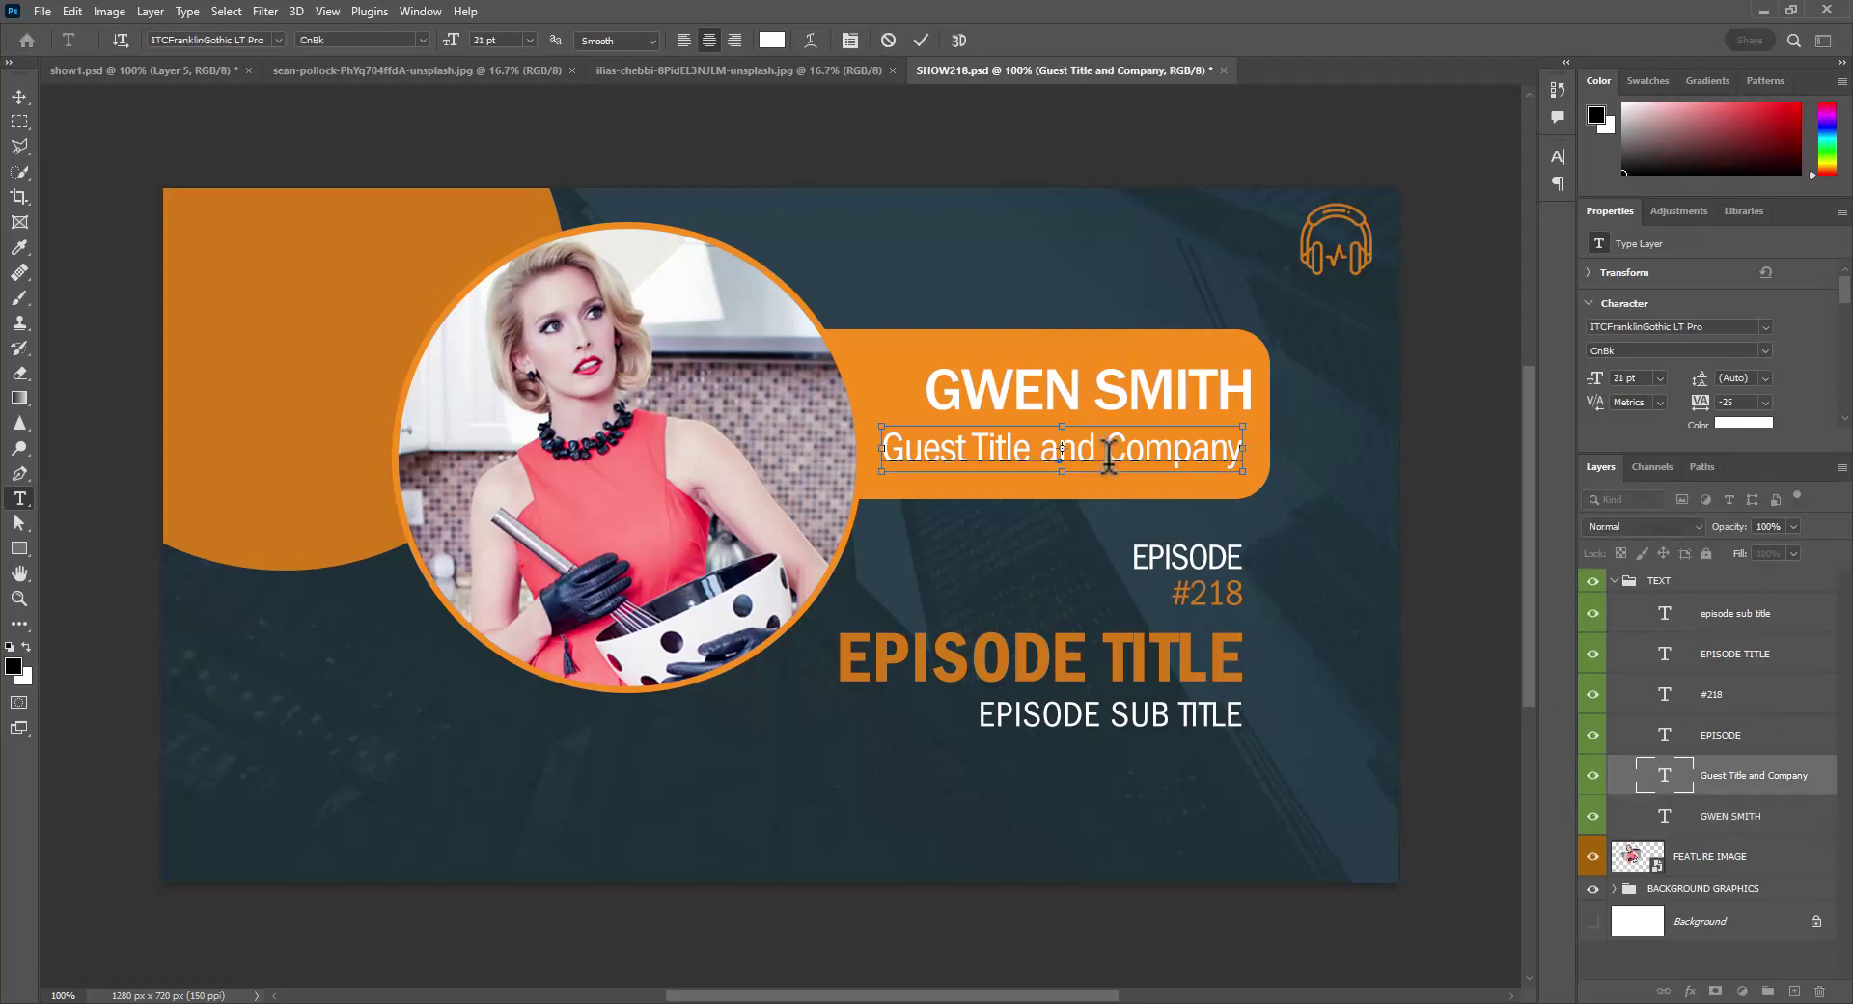
- Change the Guest Title and Company line to THAT GIRL CAN COOK INC
key("ctrl+a")
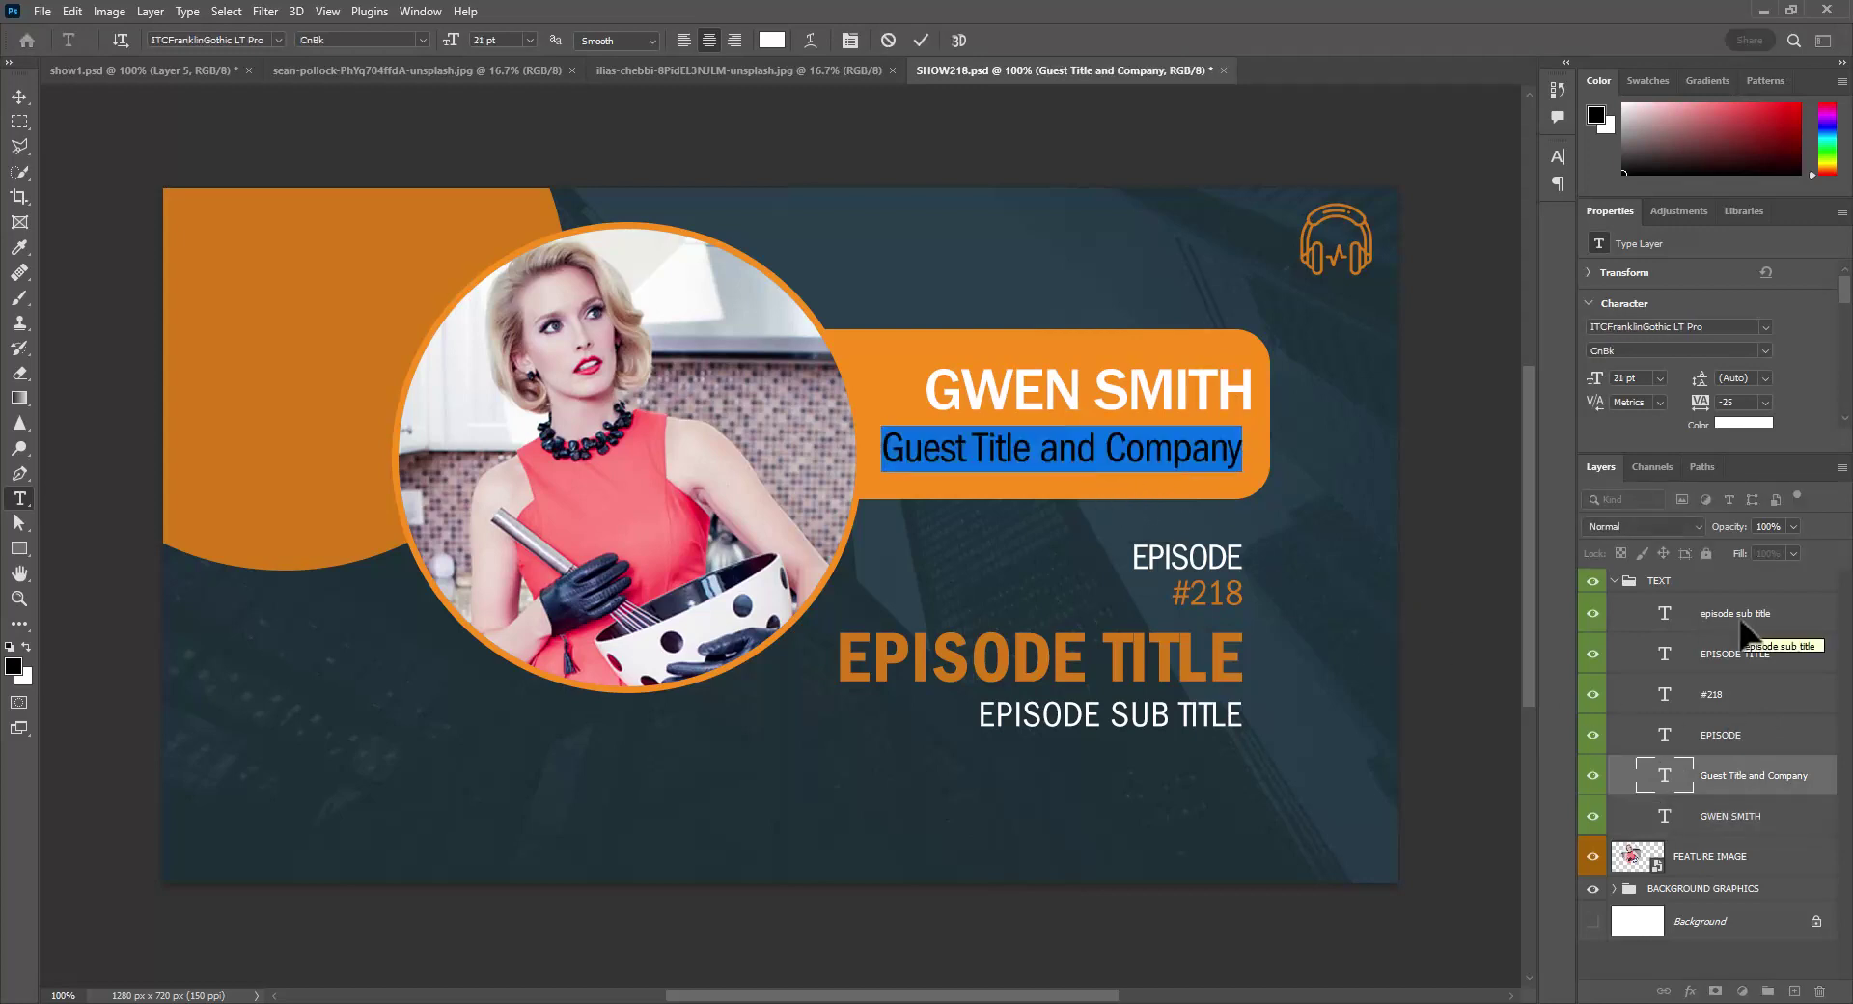
type("THAT")
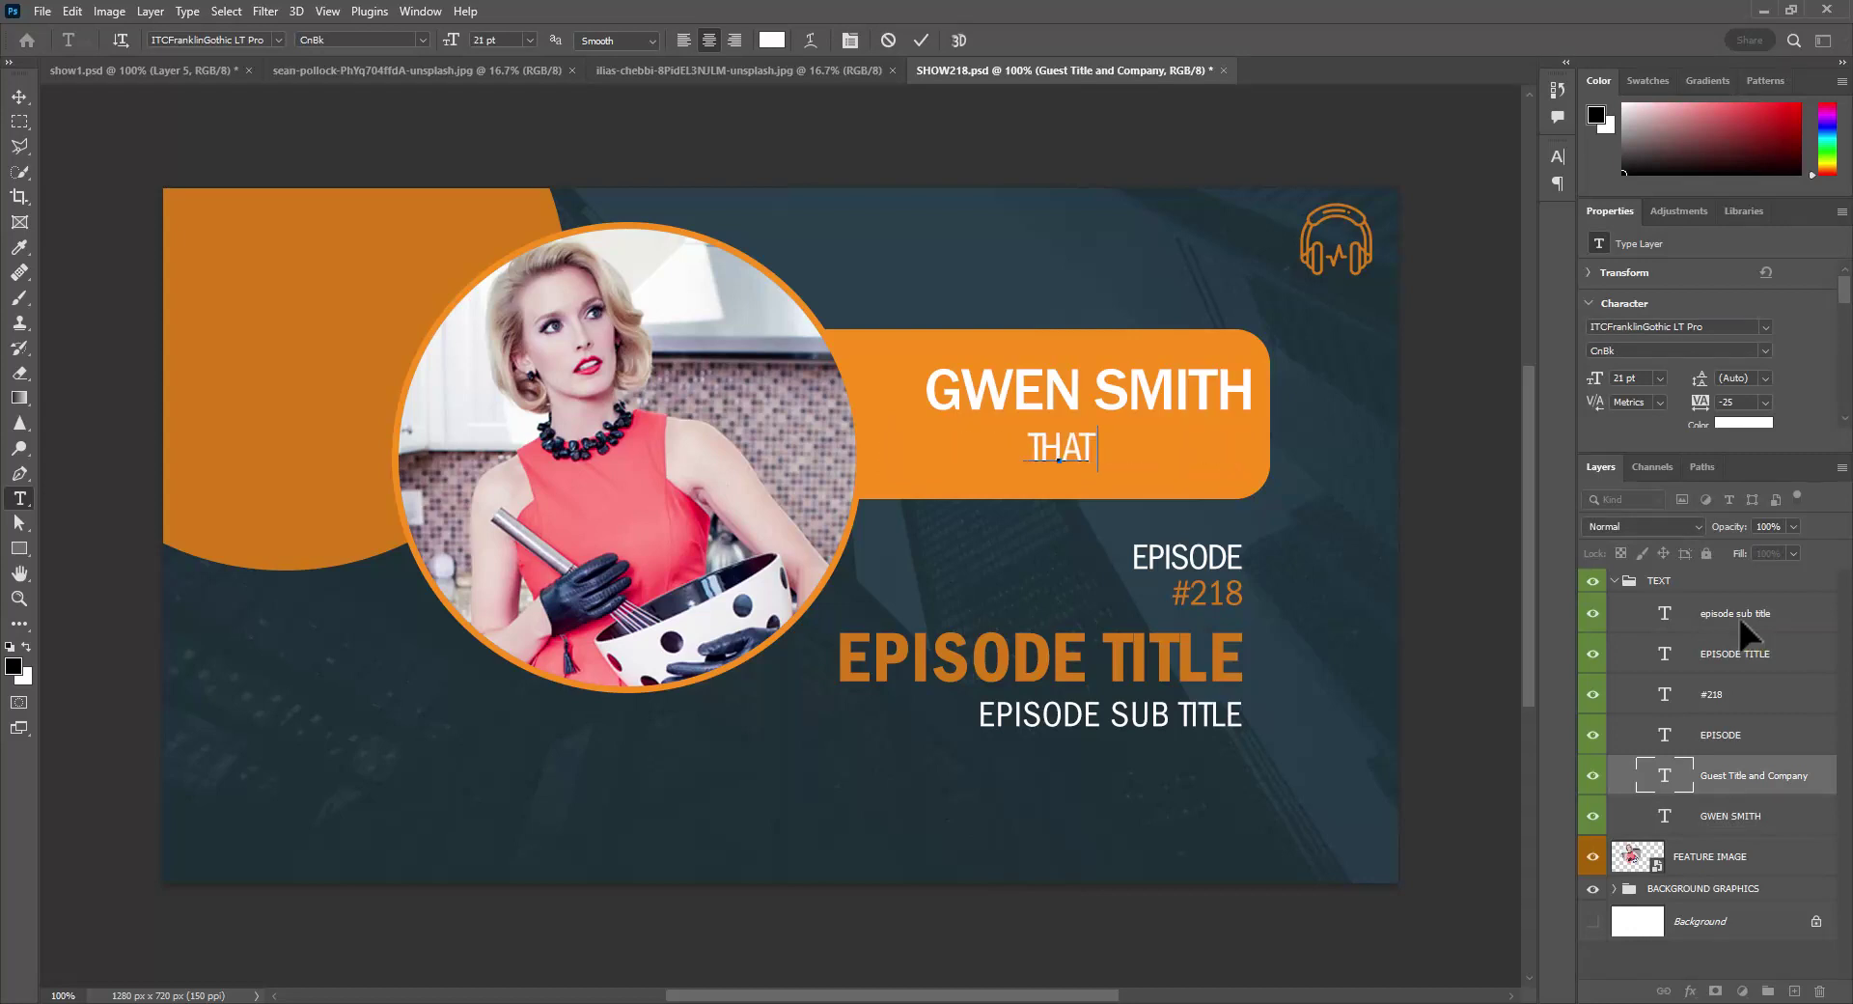
type(" GIR")
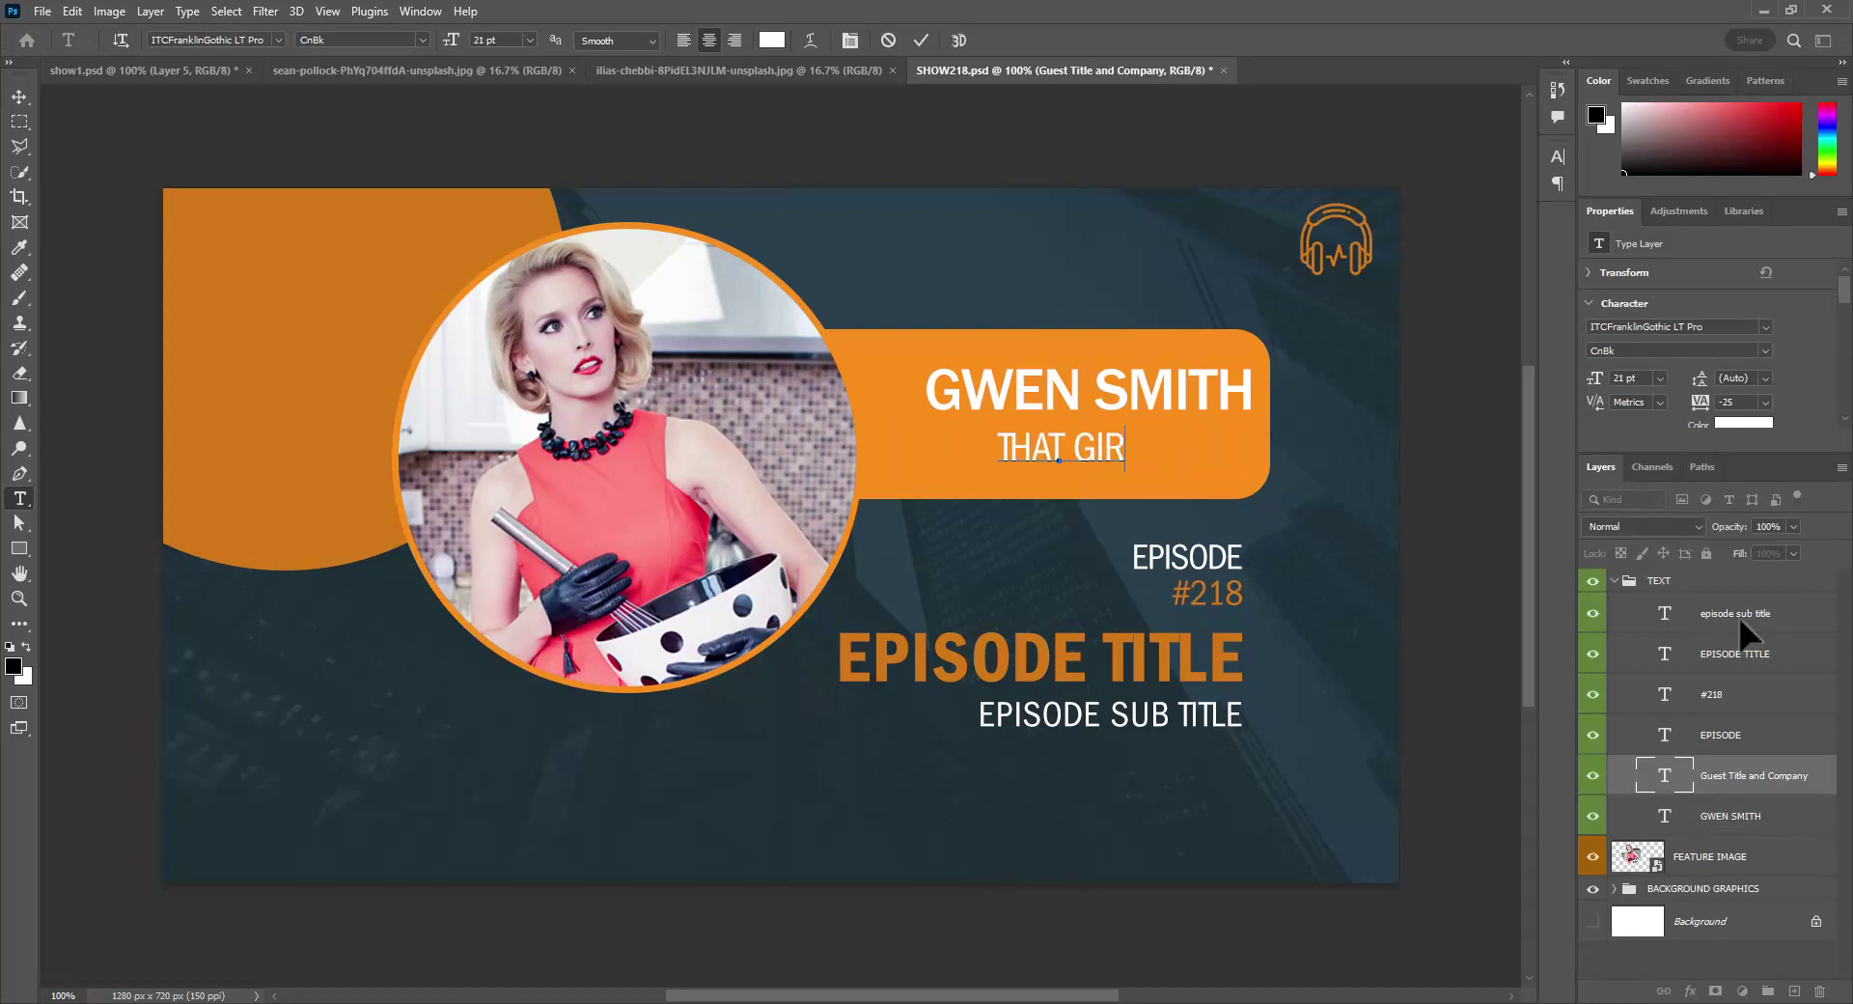
type("L CA")
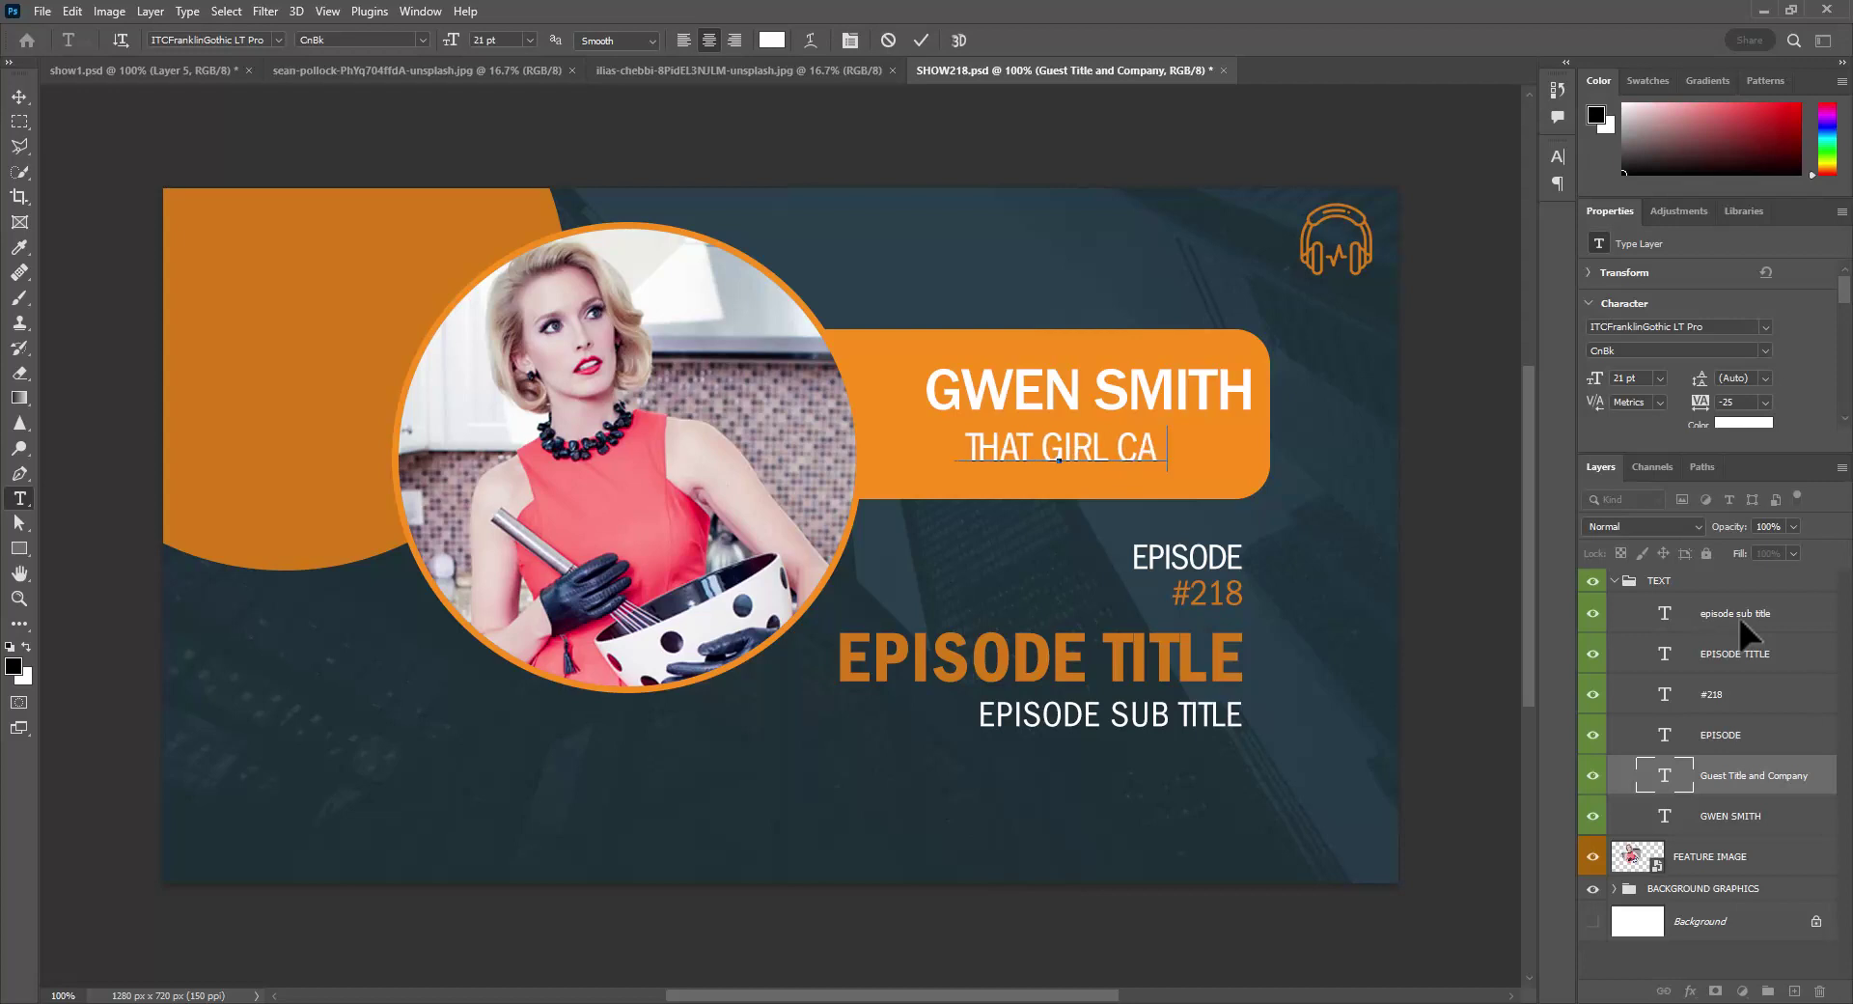
type("N COOK")
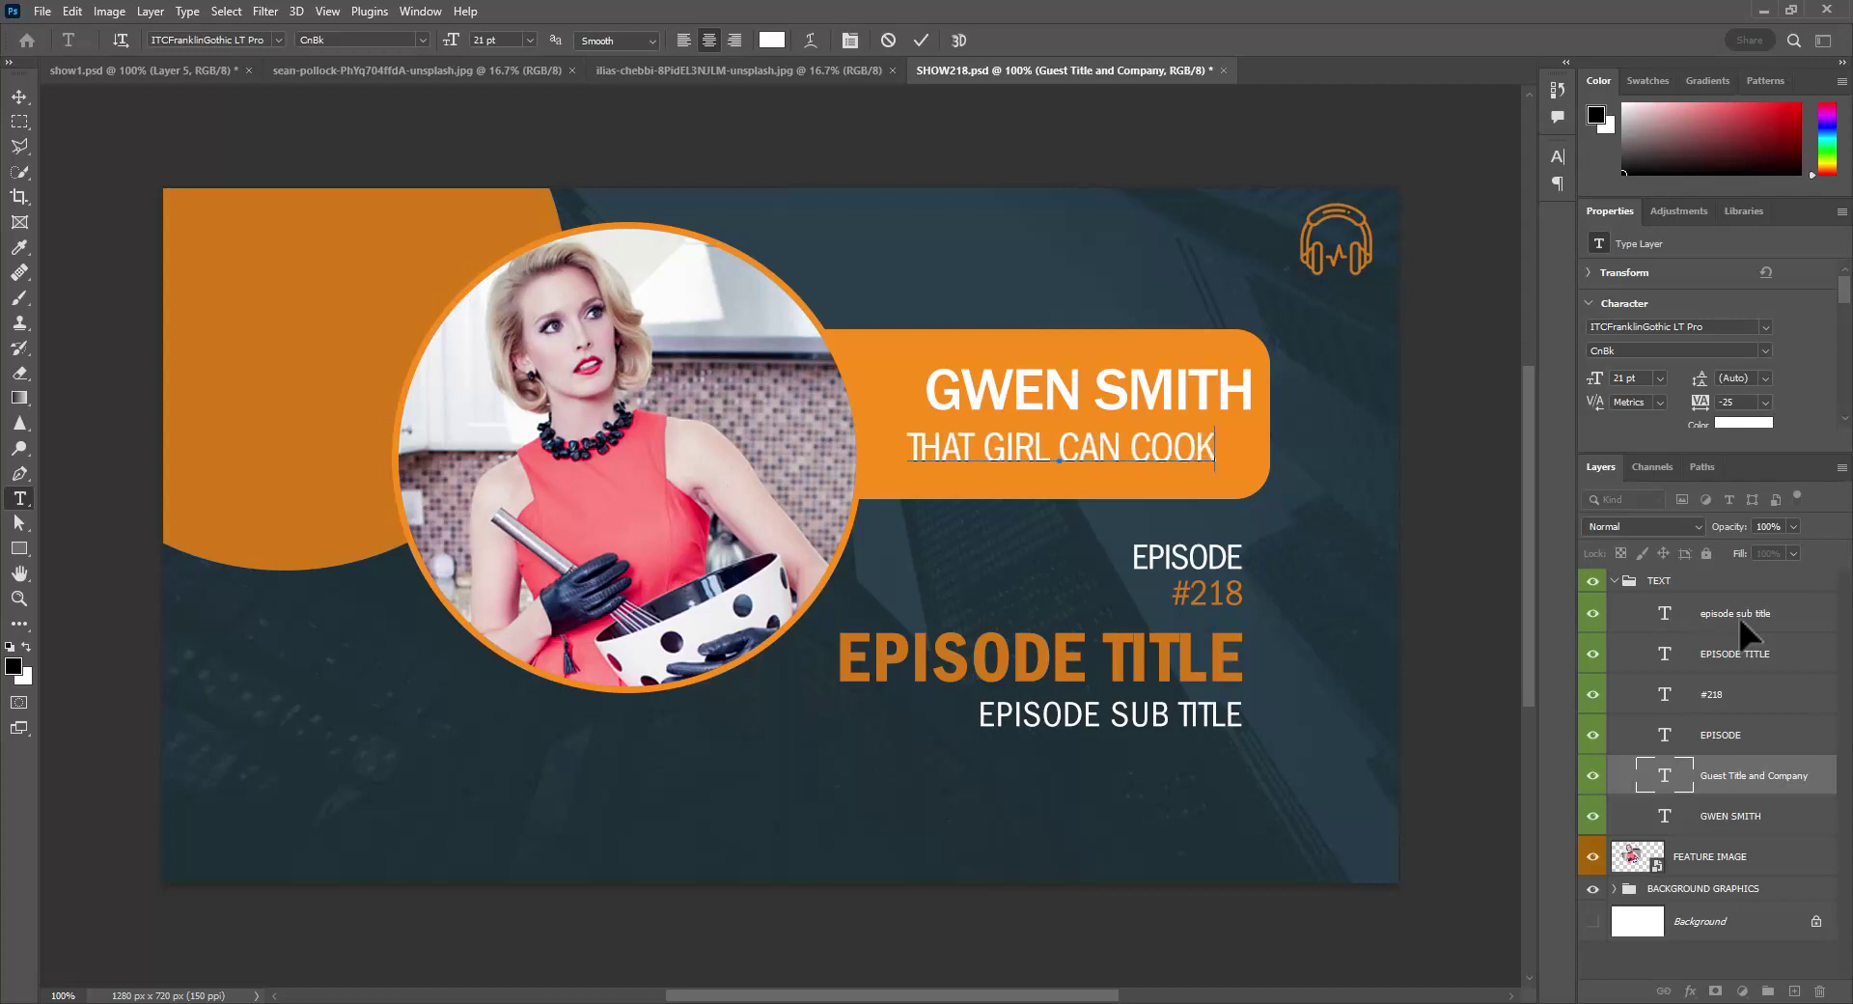
type(" INC")
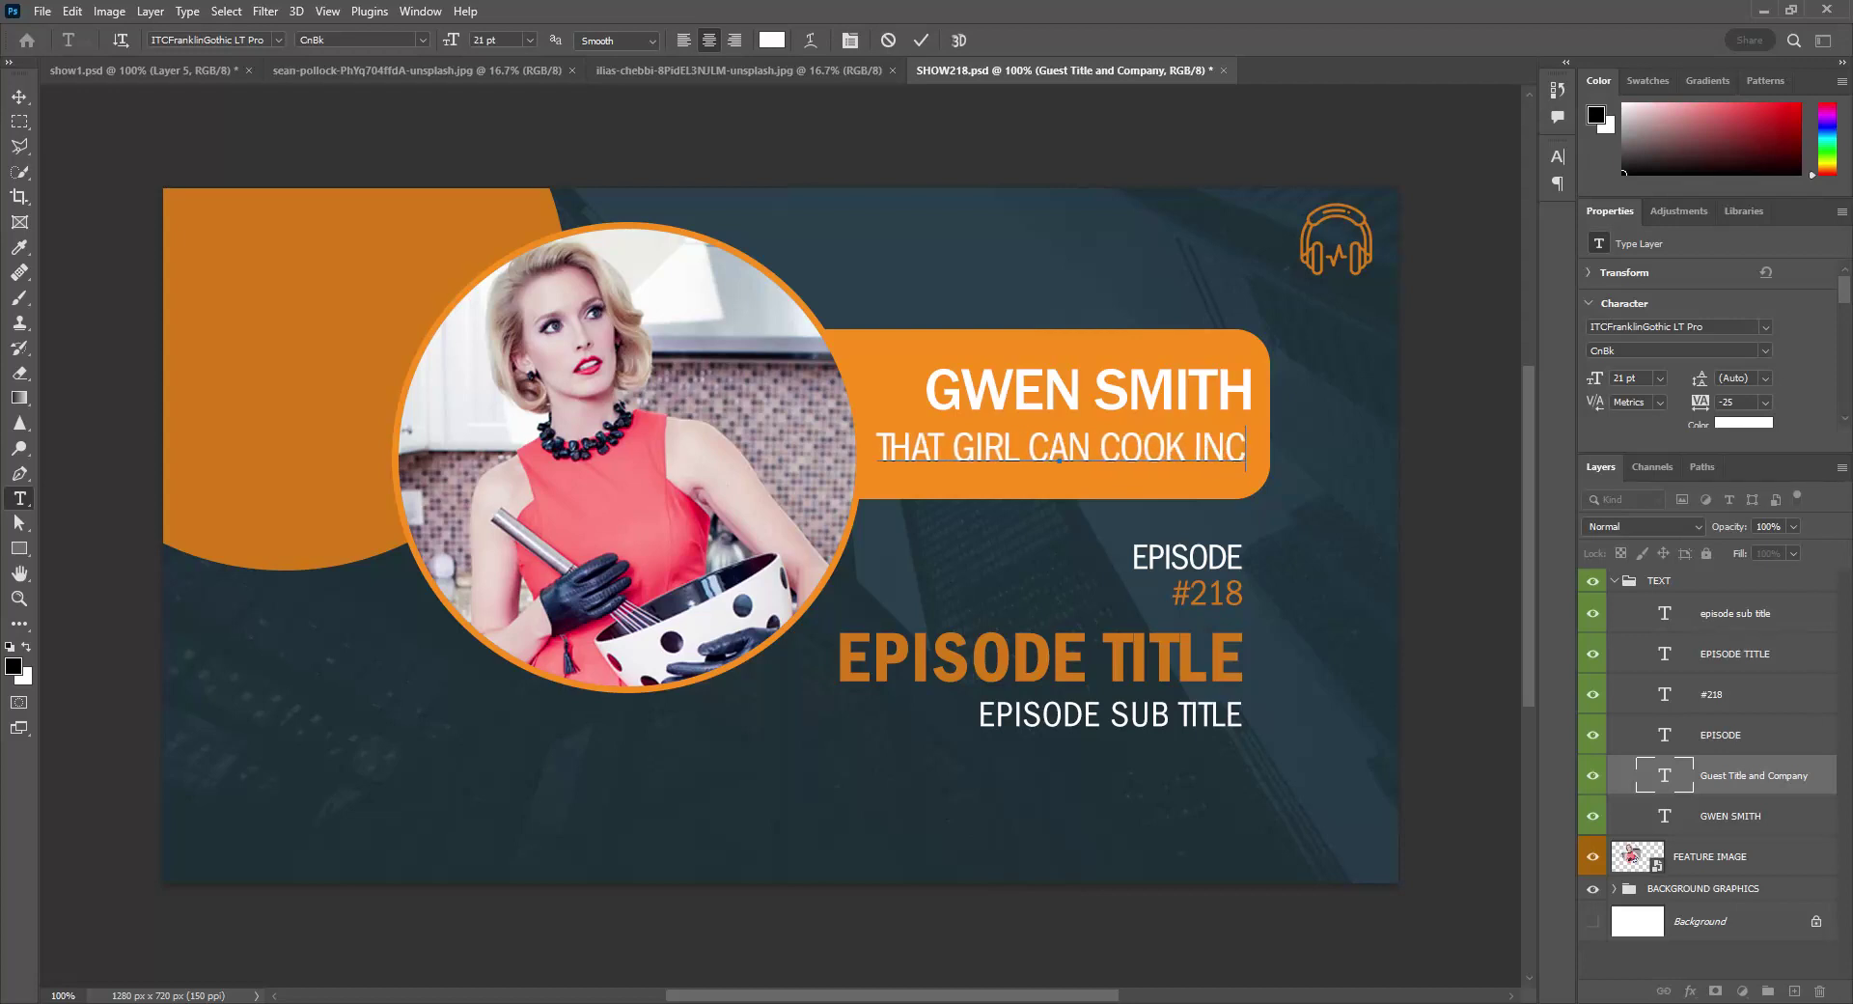
left_click(1694, 819)
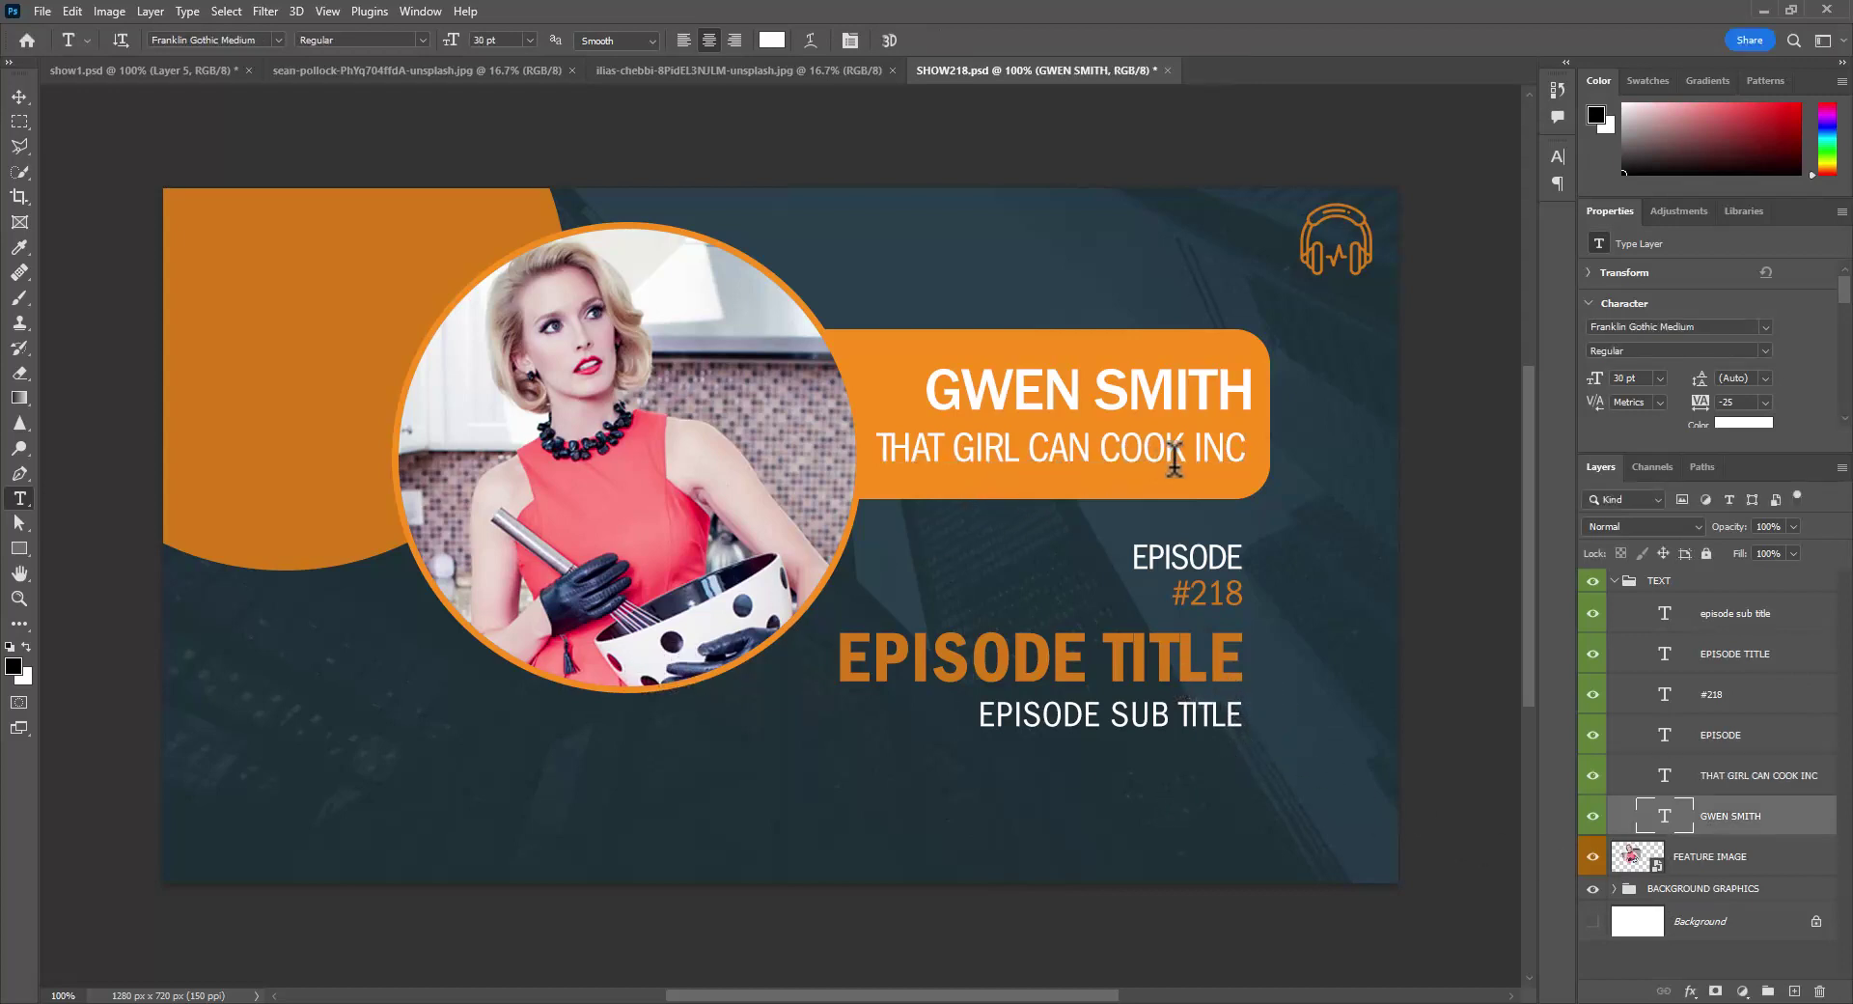
left_click(41, 11)
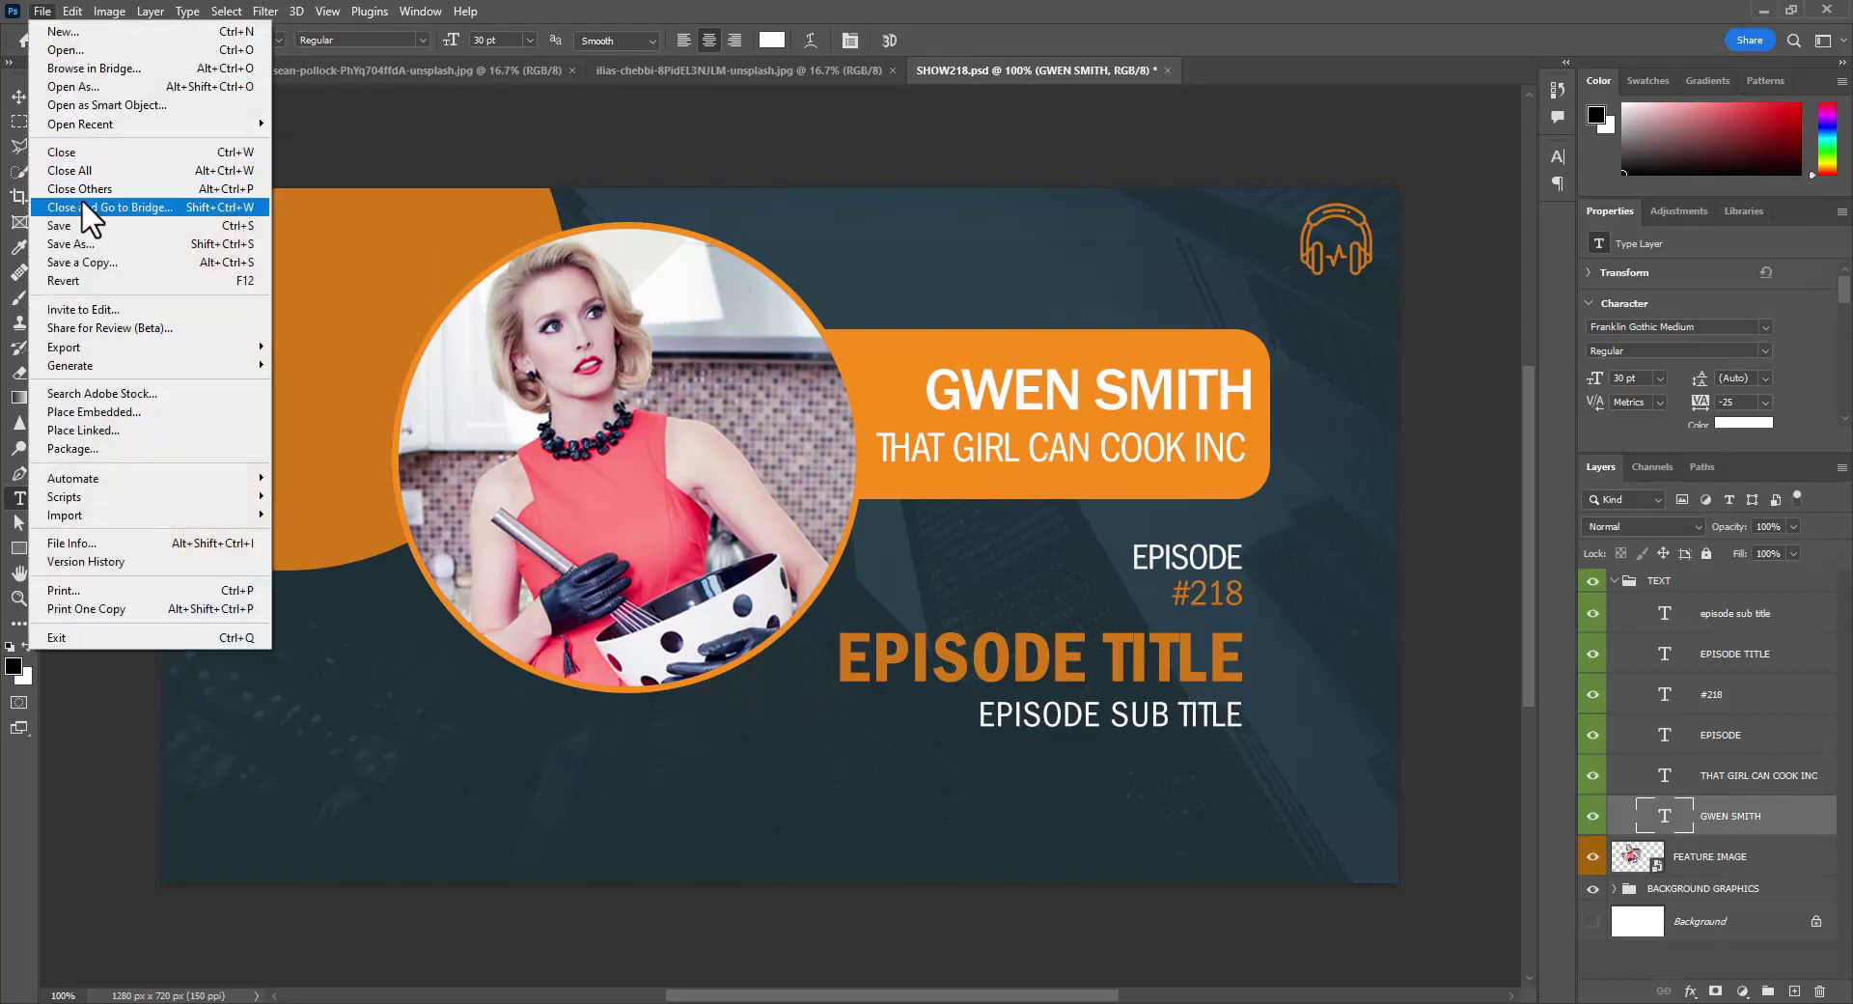
- Save SHOW218.psd and close its document tab
left_click(79, 225)
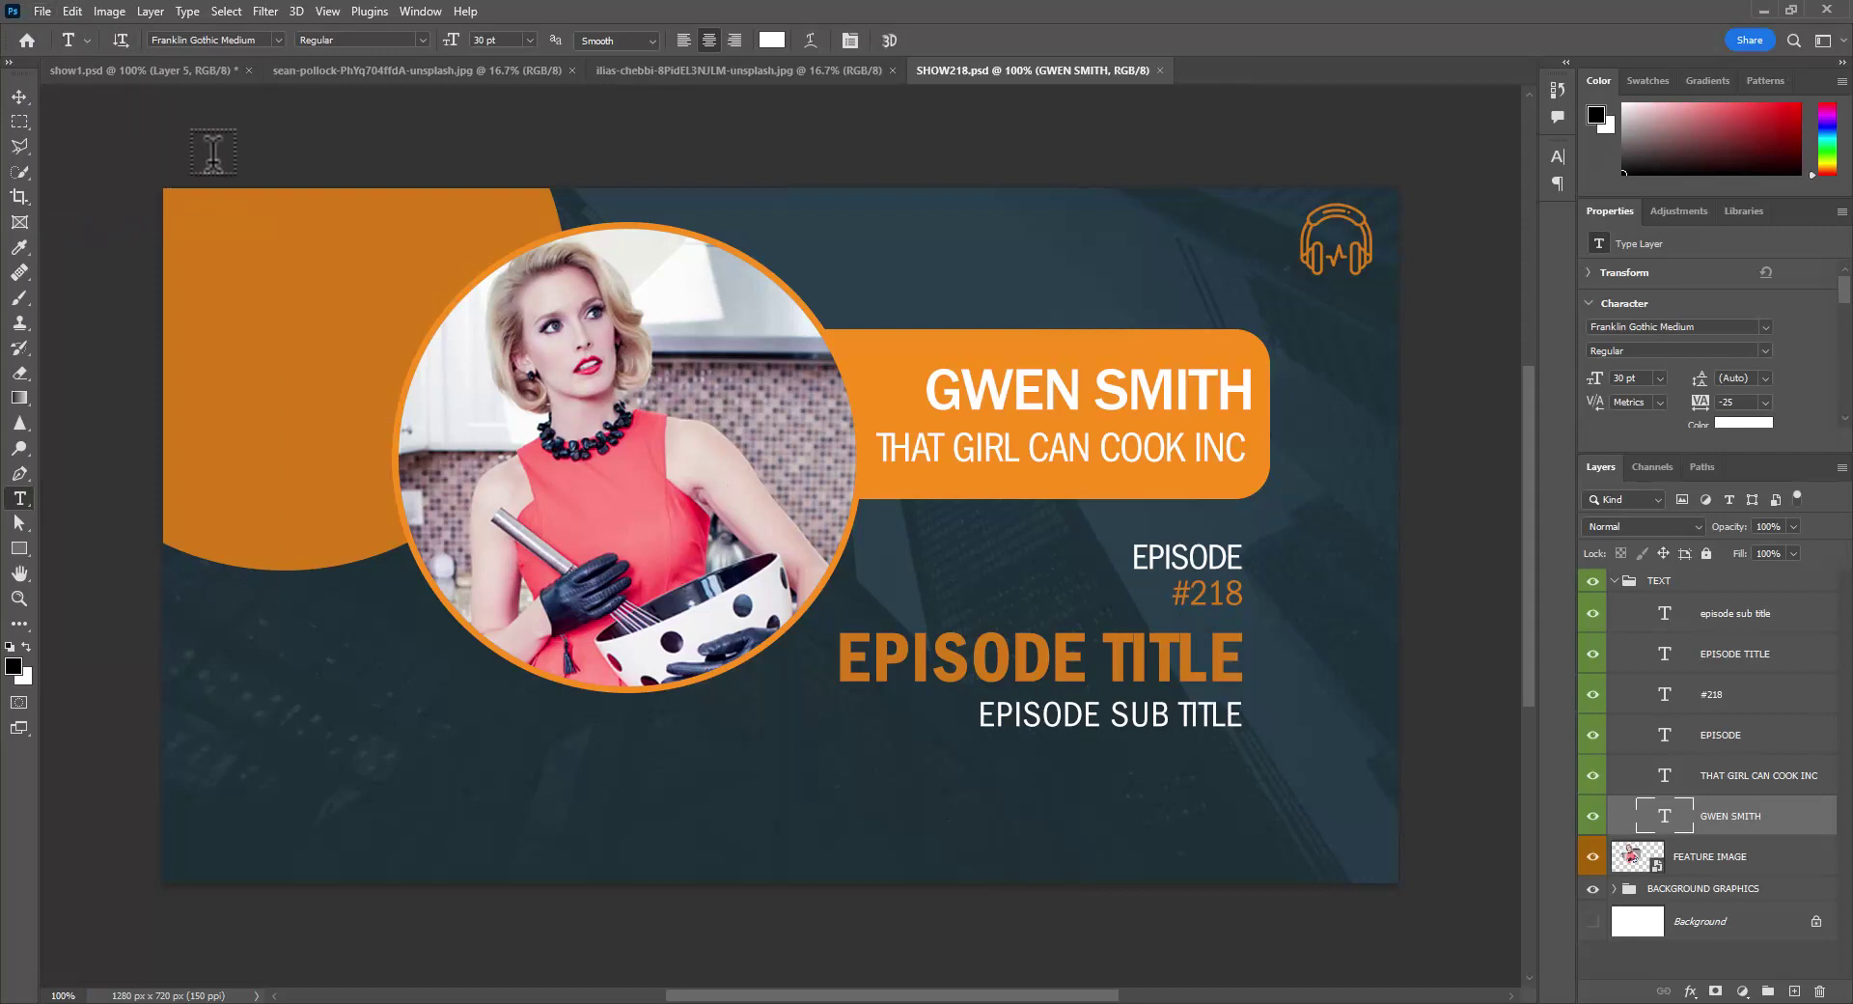
left_click(1160, 69)
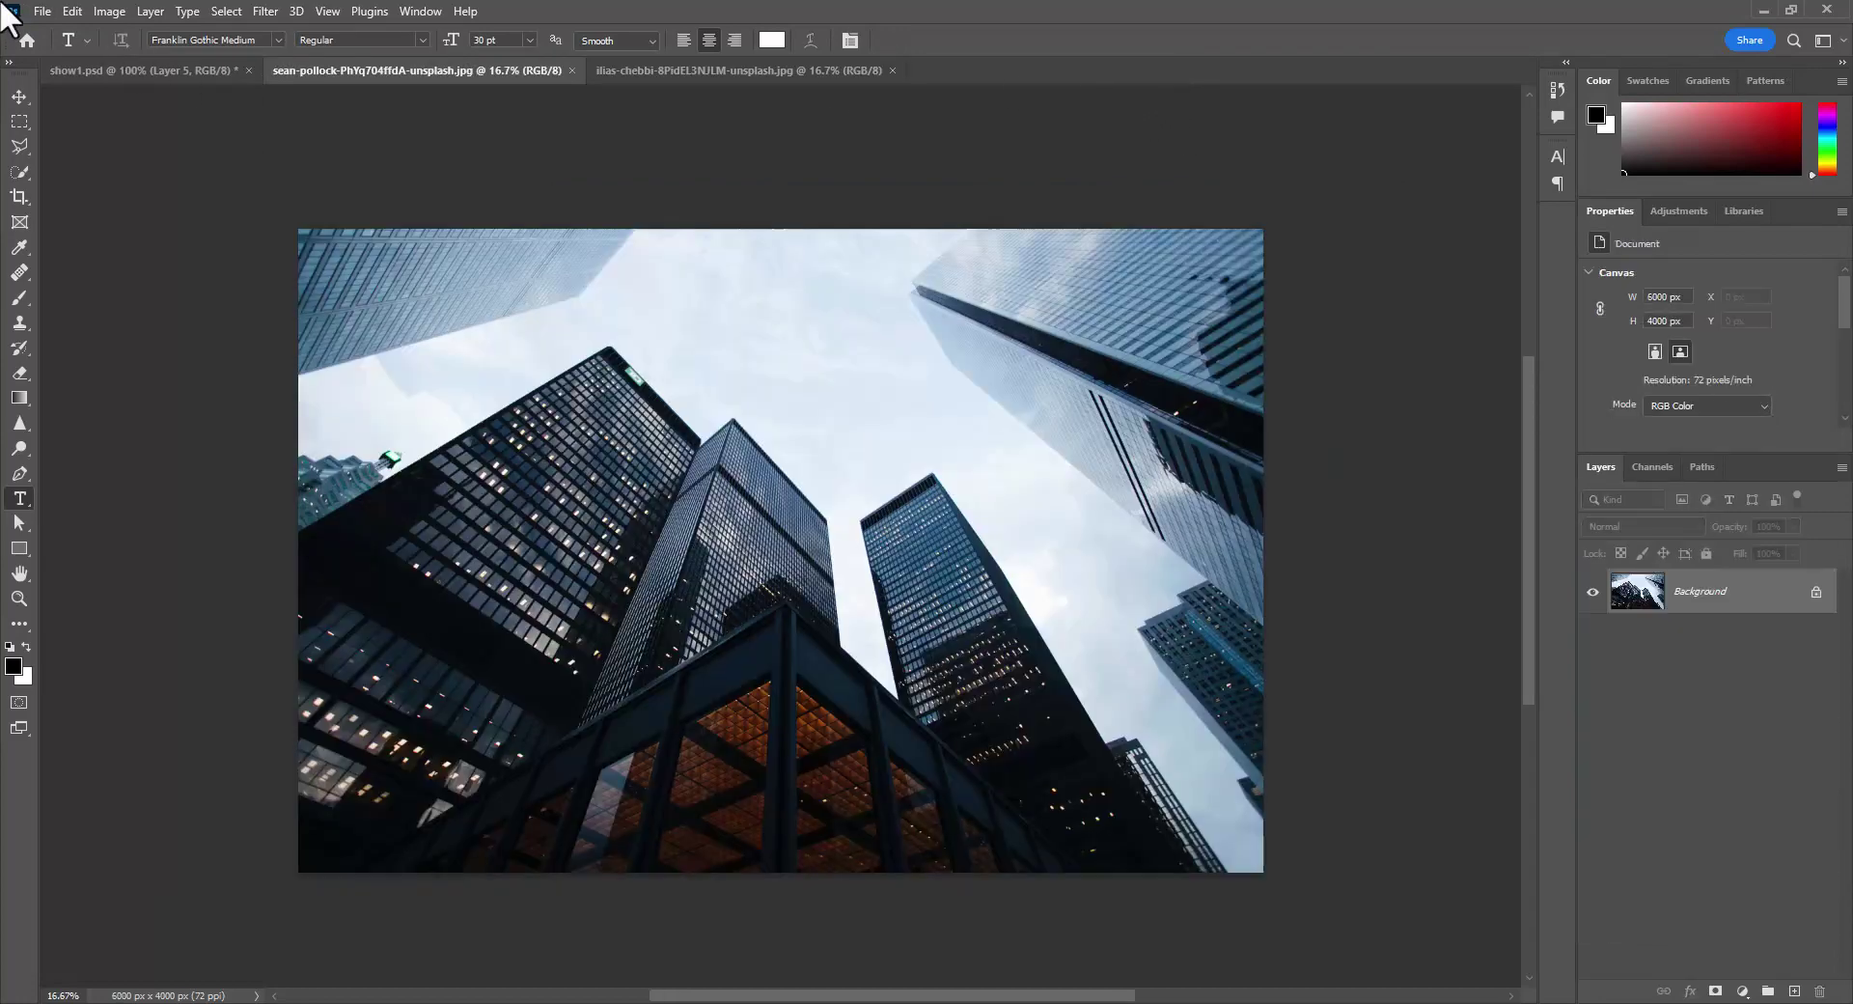
- Open PODCAST.PSDT from the project 4 folder as a new Untitled-1 banner
left_click(42, 9)
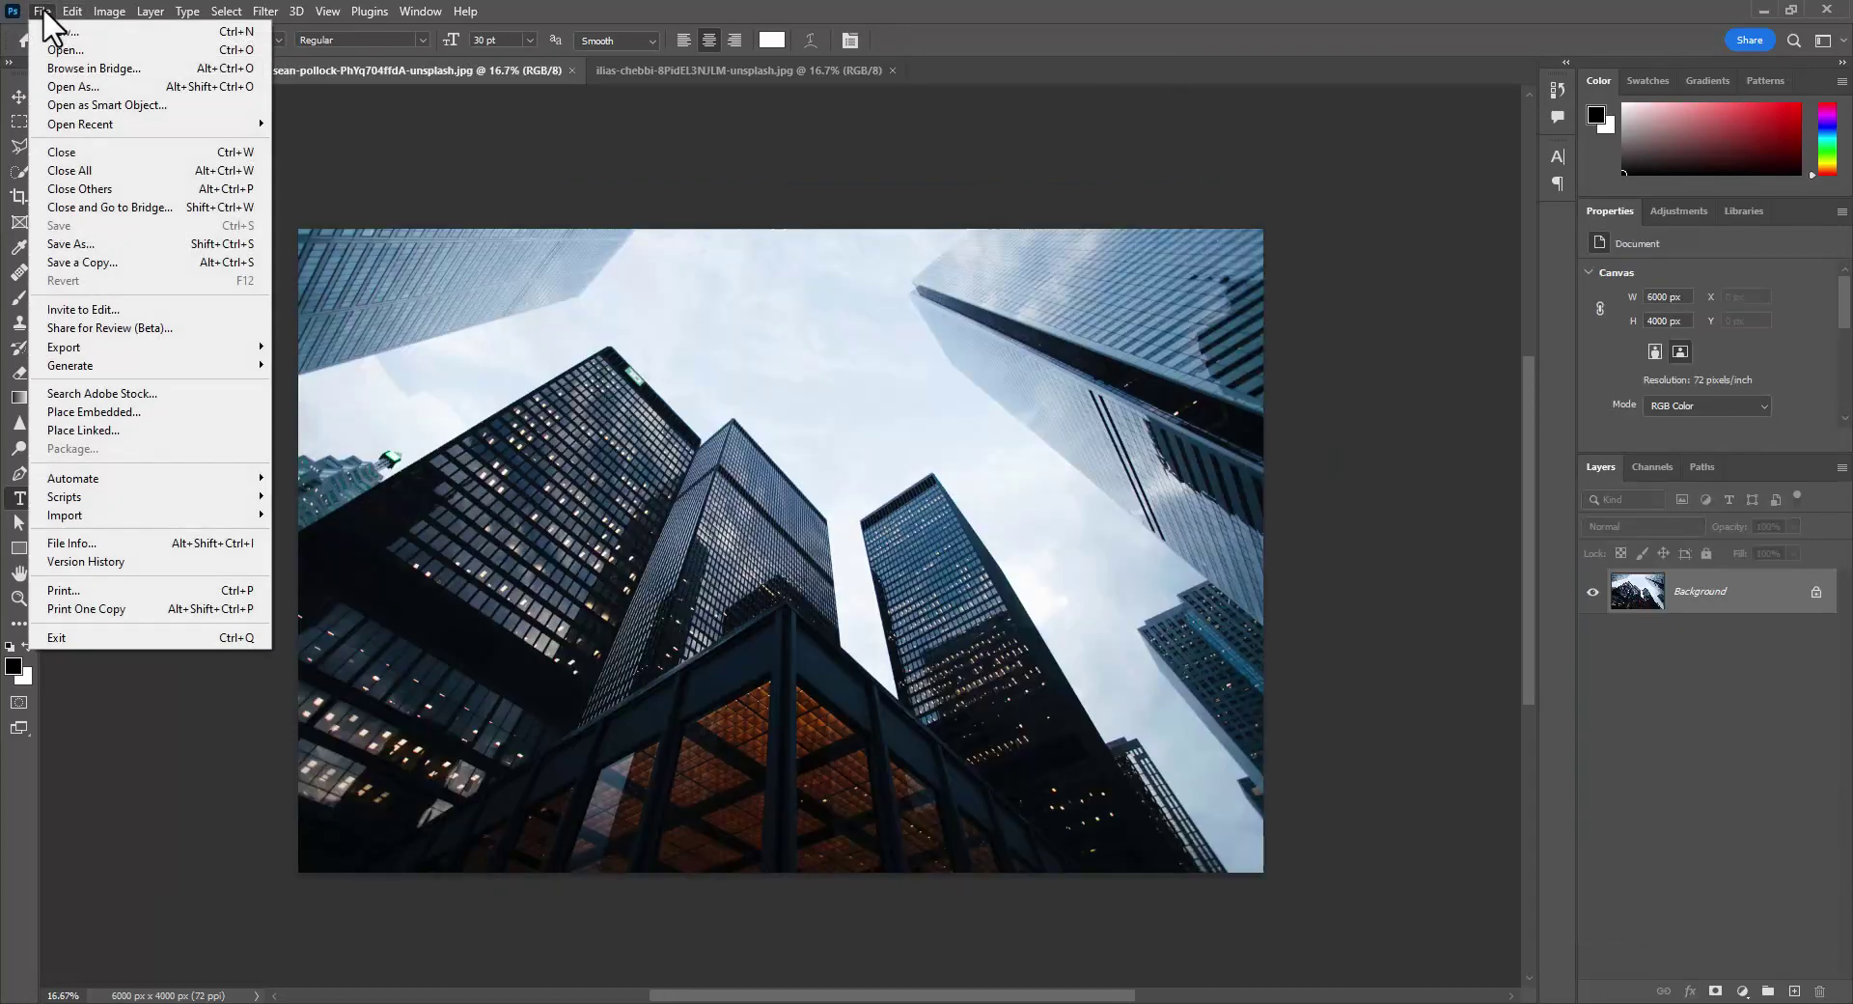
left_click(56, 51)
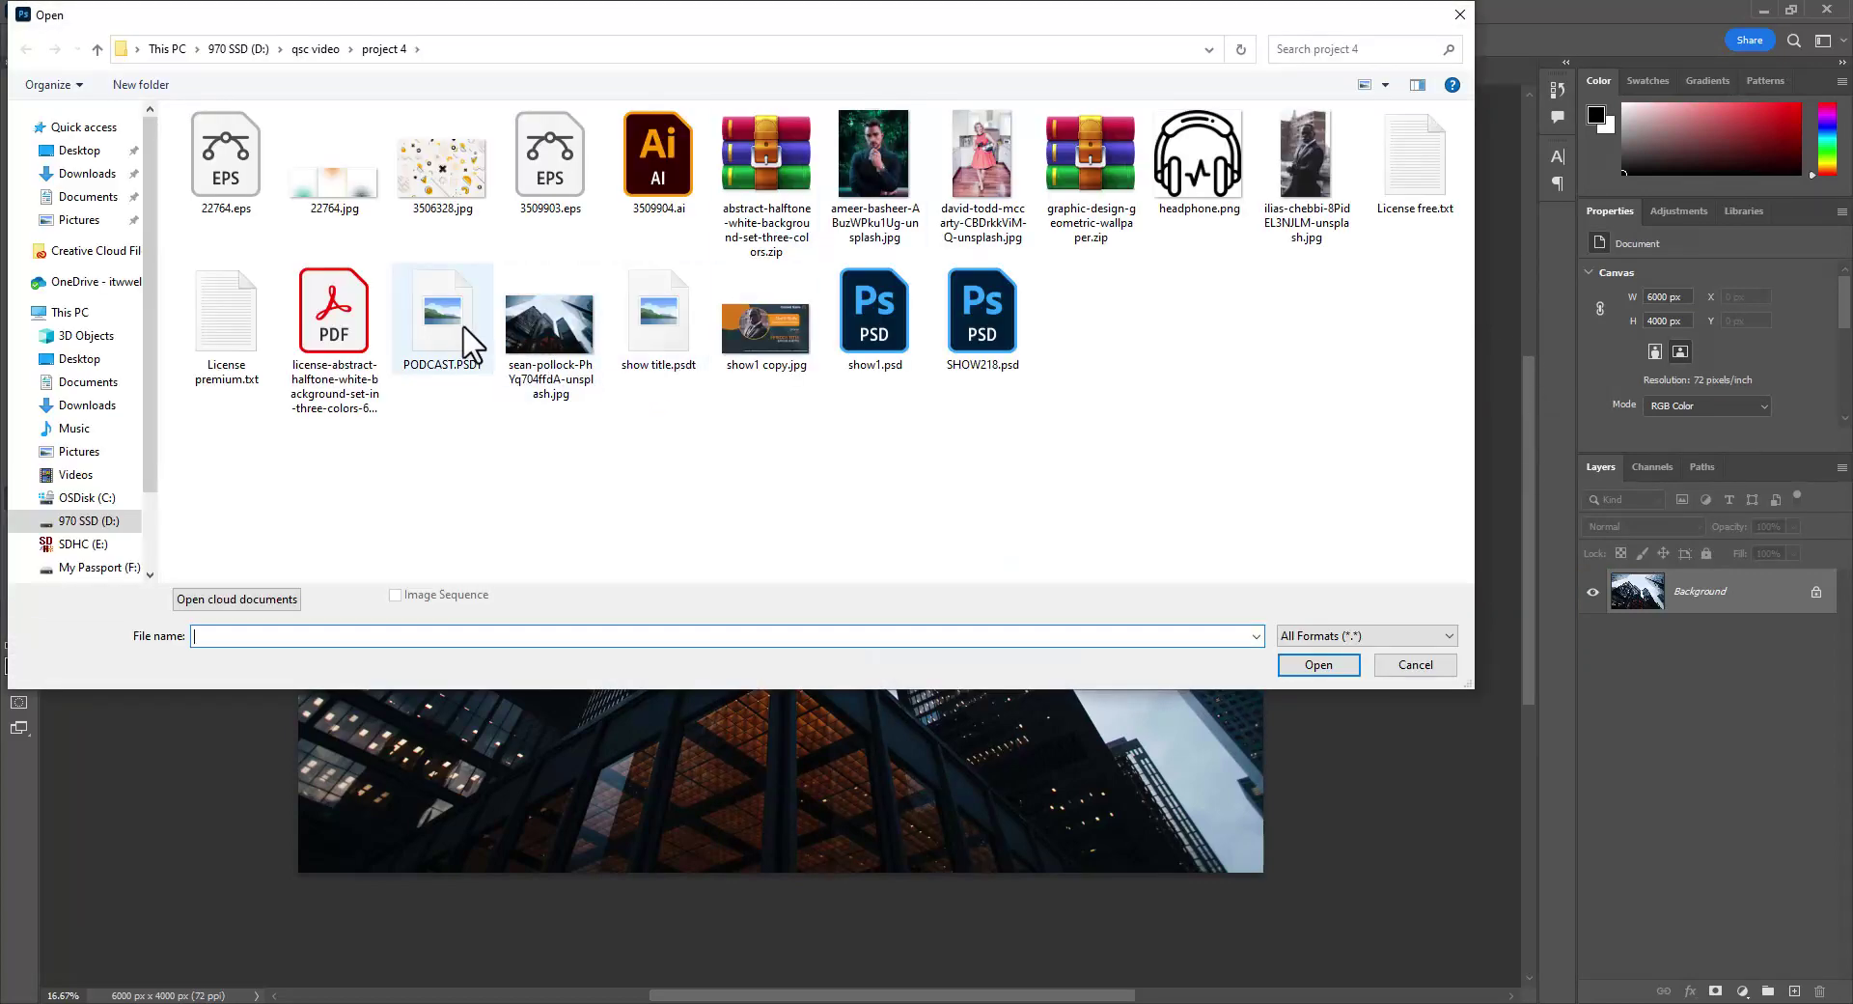
left_click(451, 319)
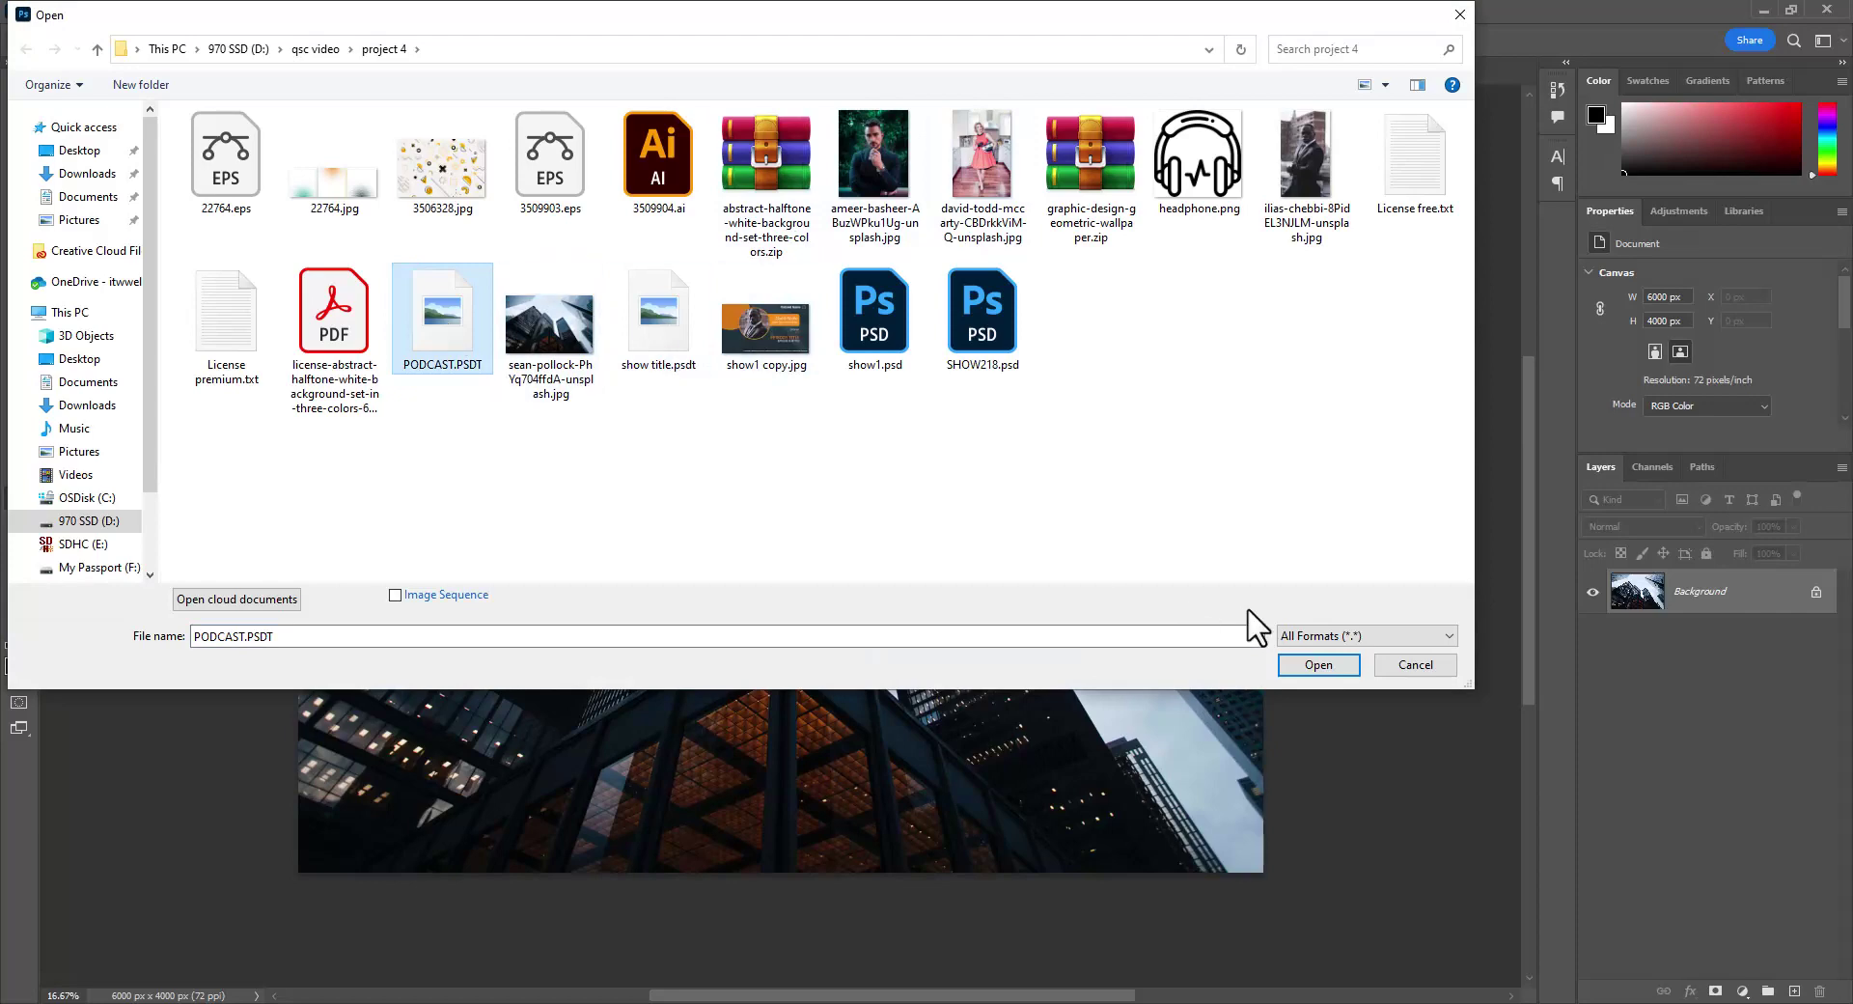
left_click(1320, 666)
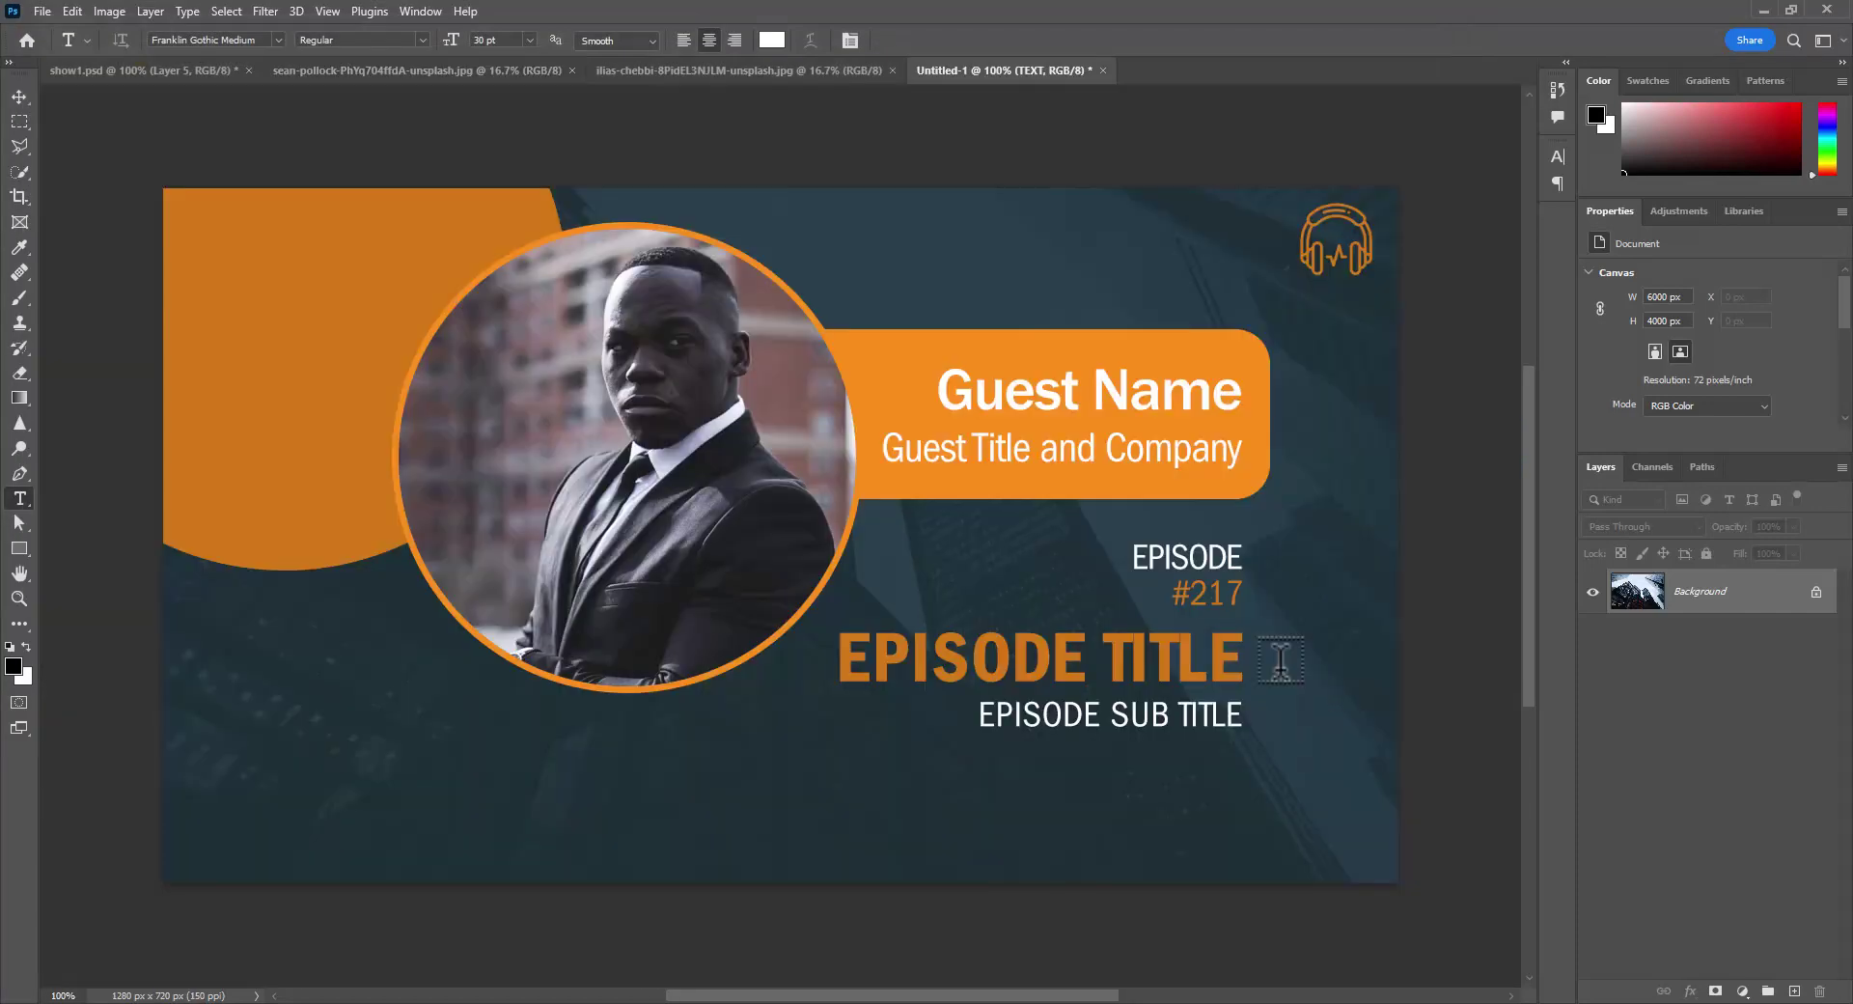